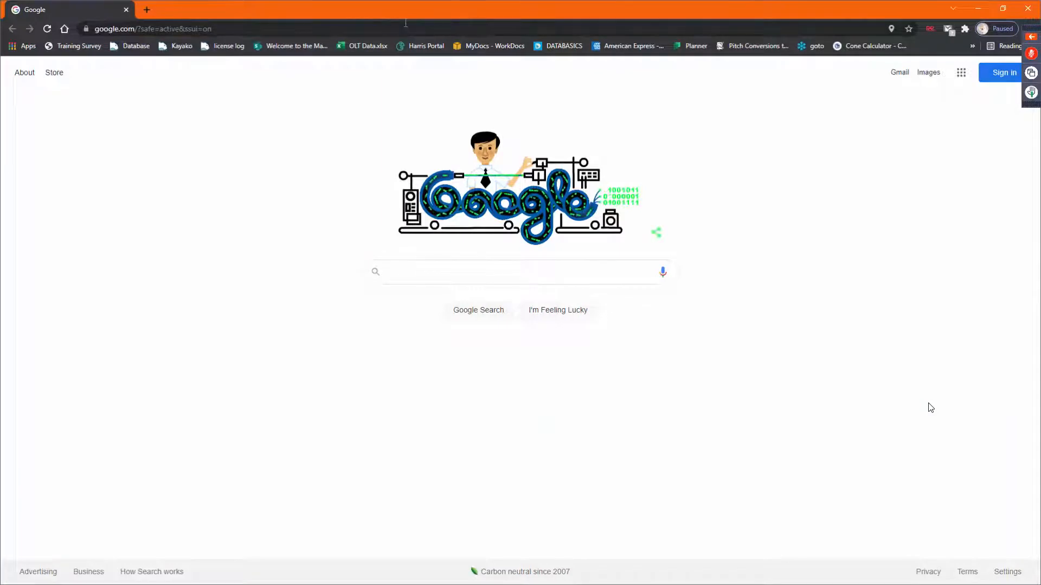
Step: Go to bobcadsupport.com and look over the technical support, posting and training resources on its home page
click(401, 27)
text(bobcadsupport.com)
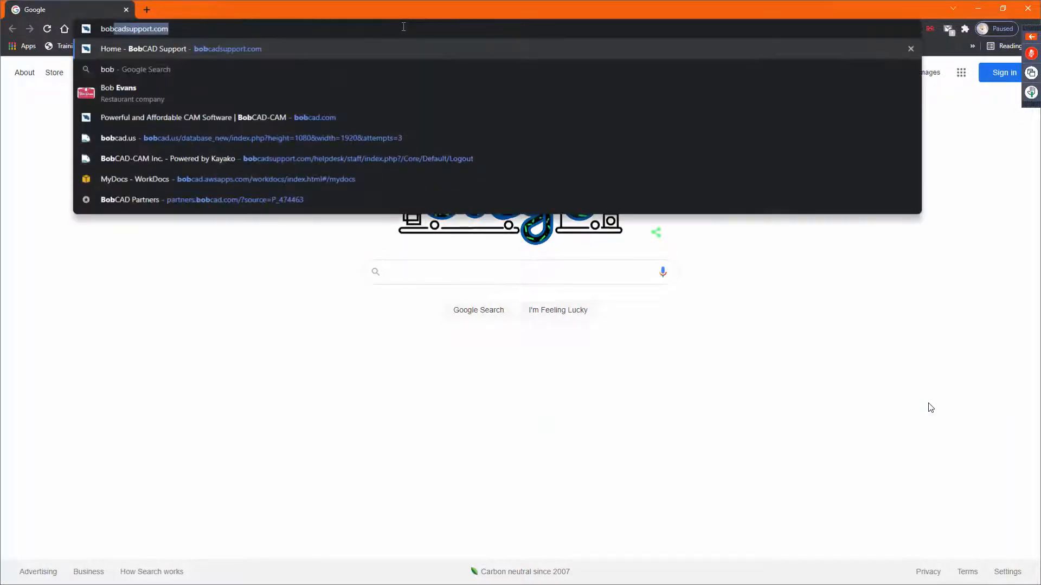
key(Return)
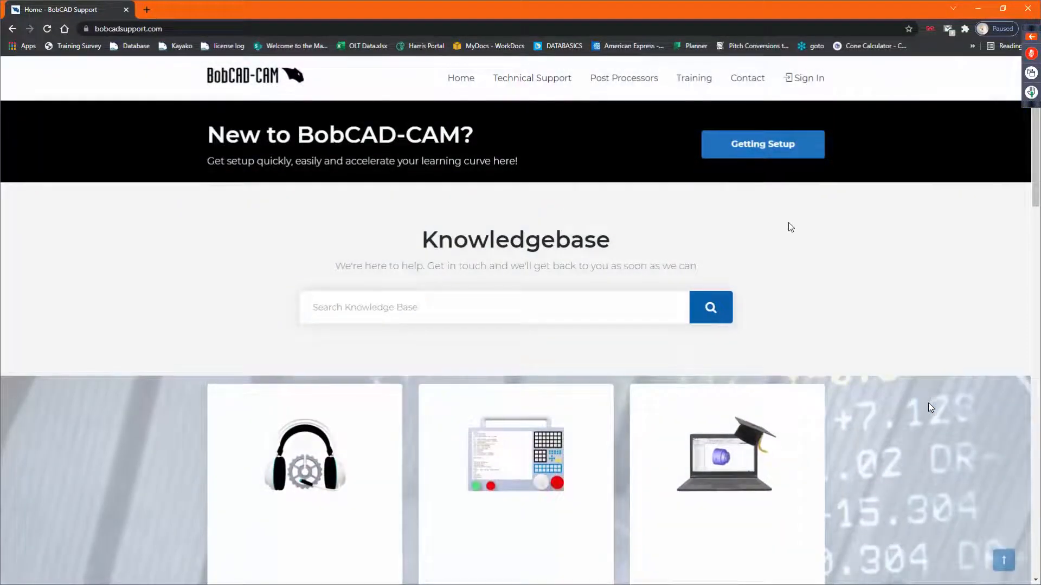
scroll(792, 228, down, 1)
scroll(569, 309, down, 1)
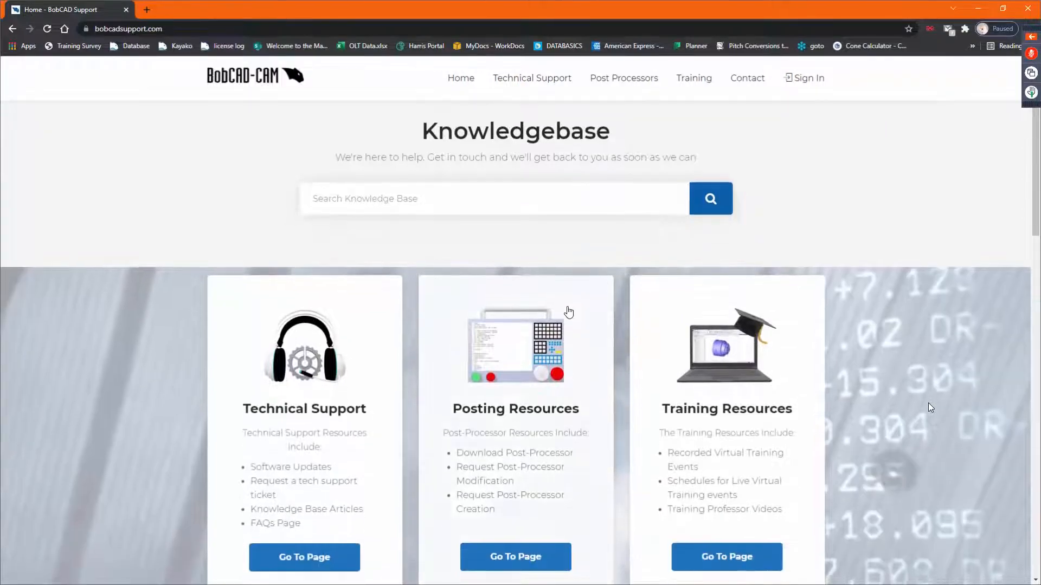
scroll(560, 305, down, 2)
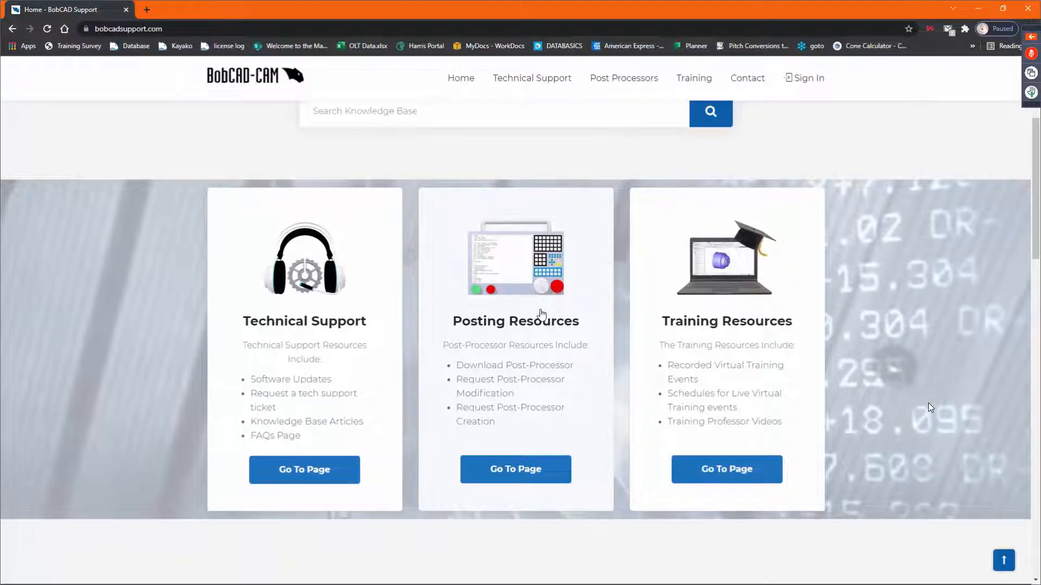
scroll(542, 316, up, 1)
scroll(542, 316, up, 3)
Step: Open the Download Post-Processor page at its Post Processor Wizard and dismiss the chat notification
mouse_move(629, 80)
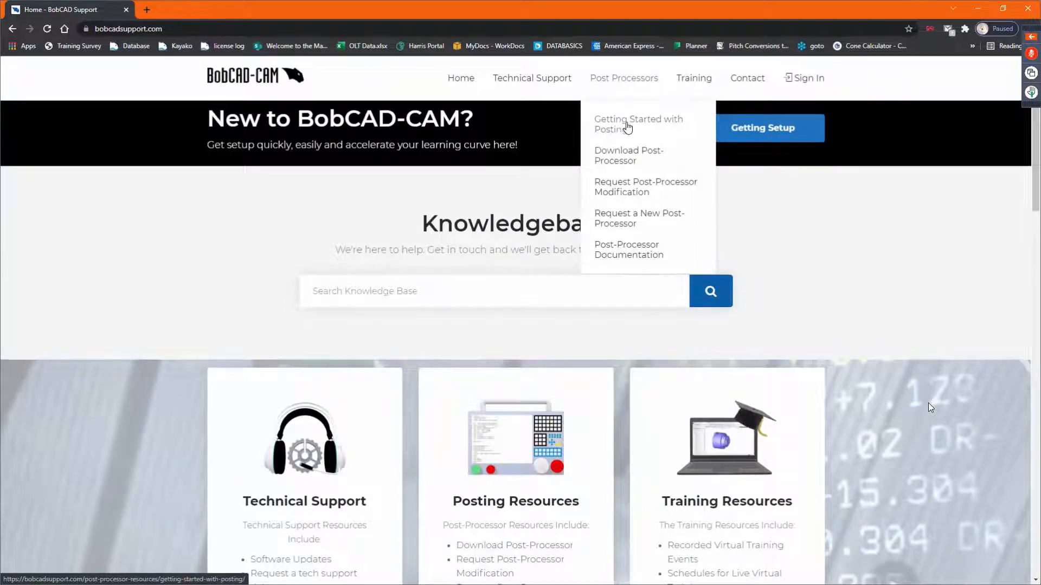
click(625, 156)
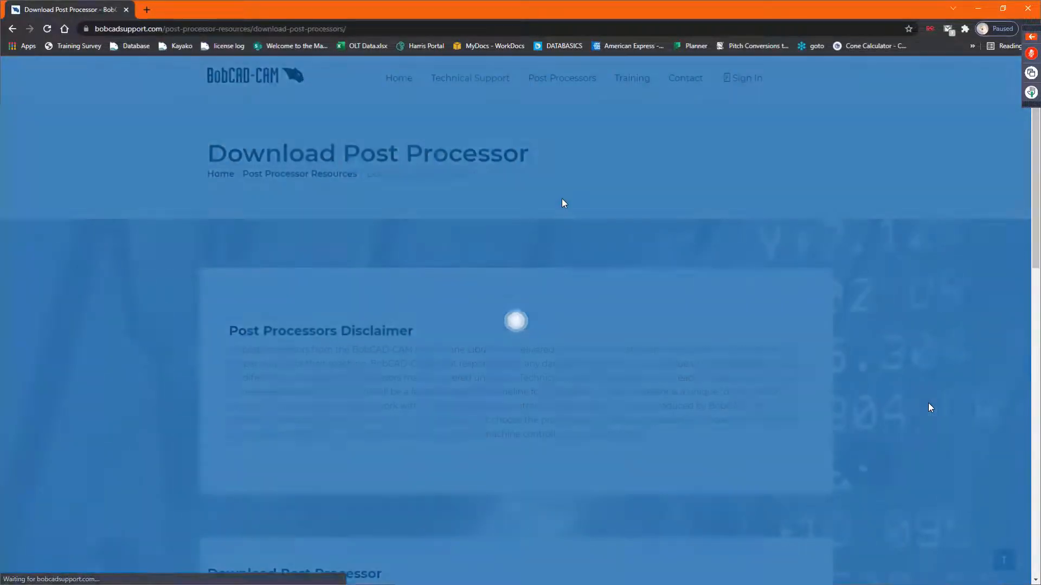
scroll(562, 203, down, 4)
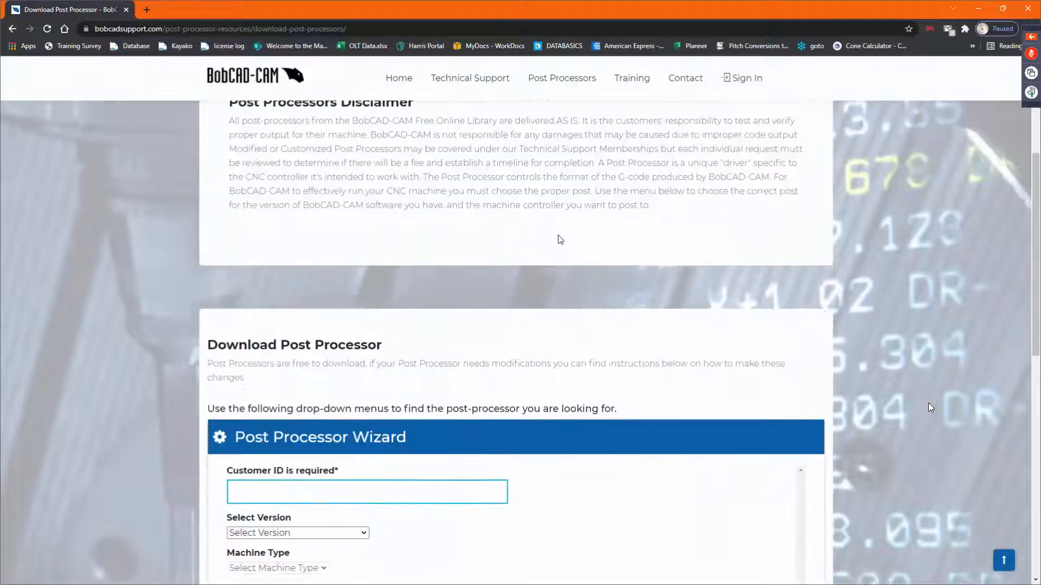
scroll(560, 239, down, 4)
click(388, 295)
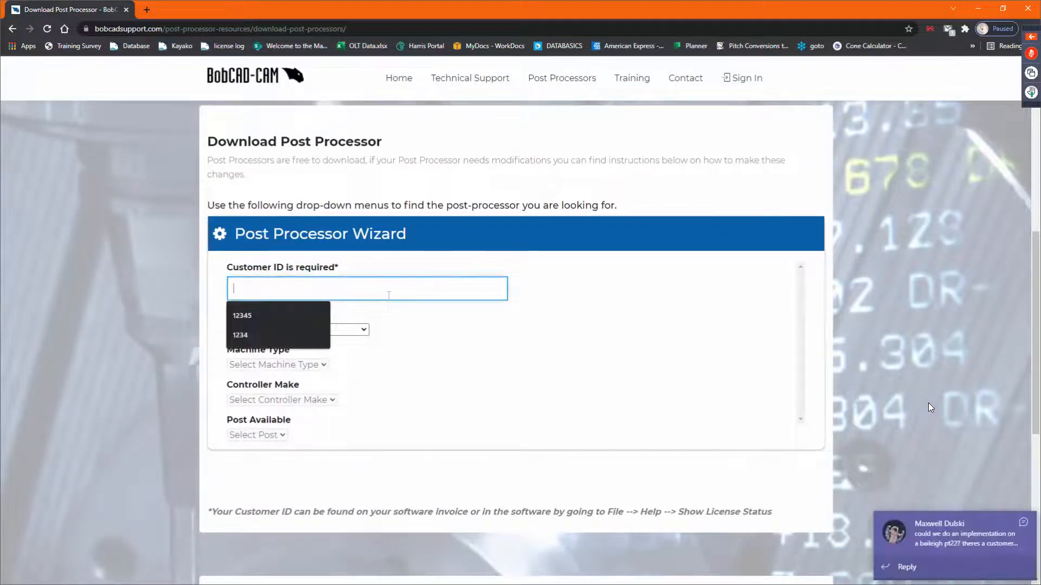
click(381, 341)
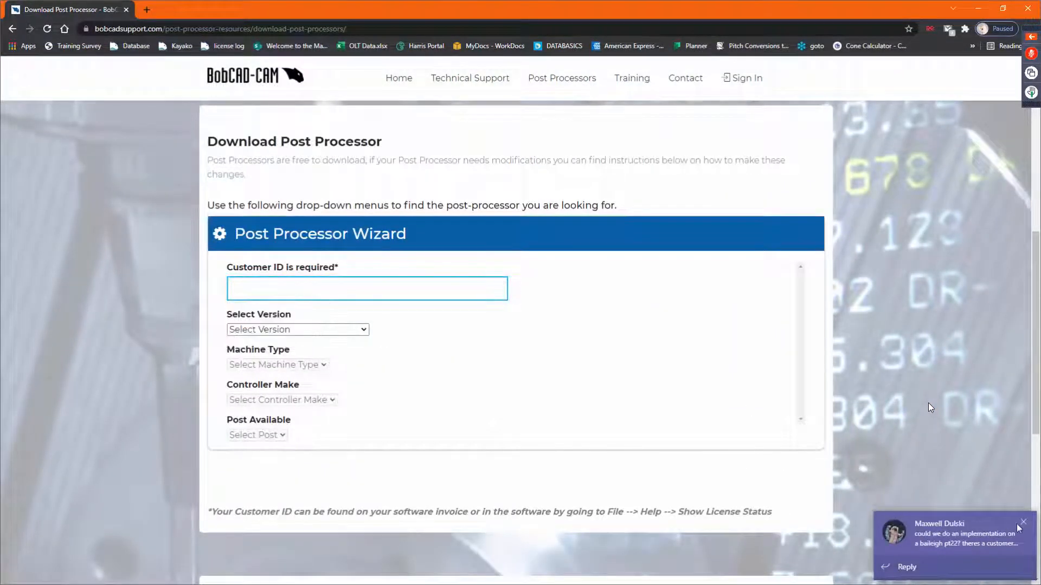
click(1023, 523)
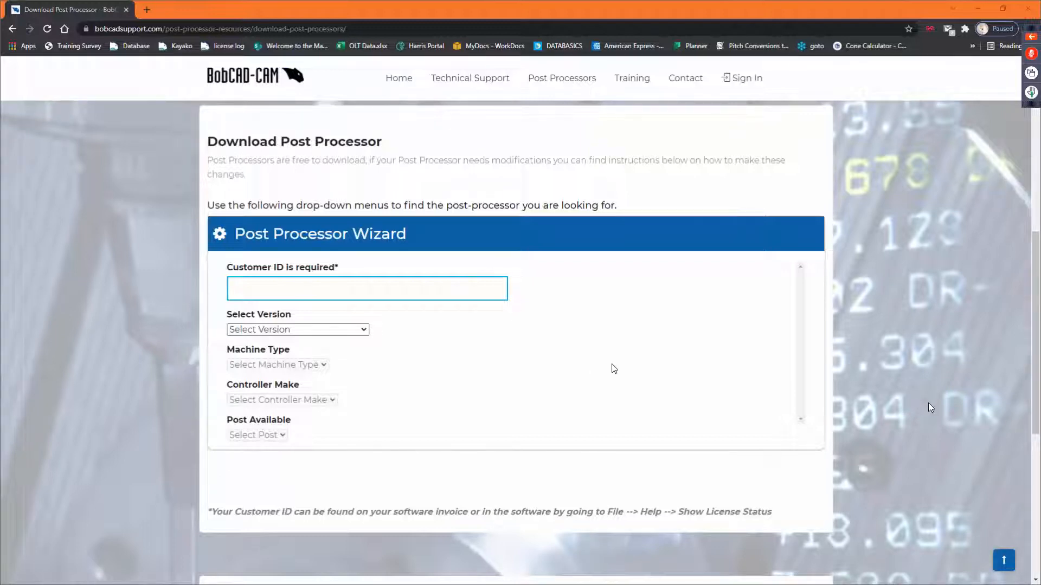
Step: Filter the wizard by version BobCAM for Solidworks V7-V9, machine type Mill-Router and controller make Haas, and list the available posts
click(280, 293)
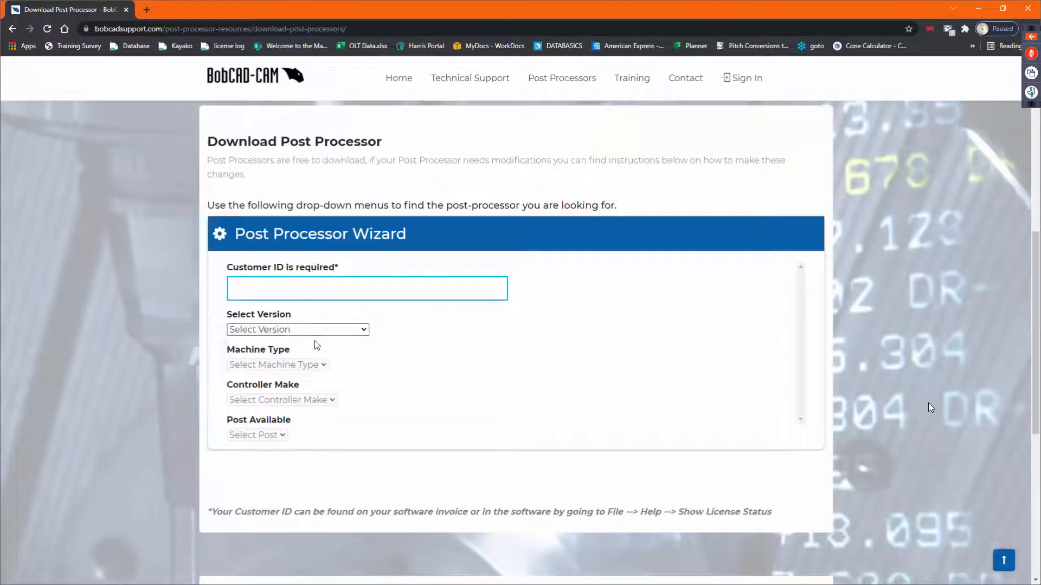
click(321, 329)
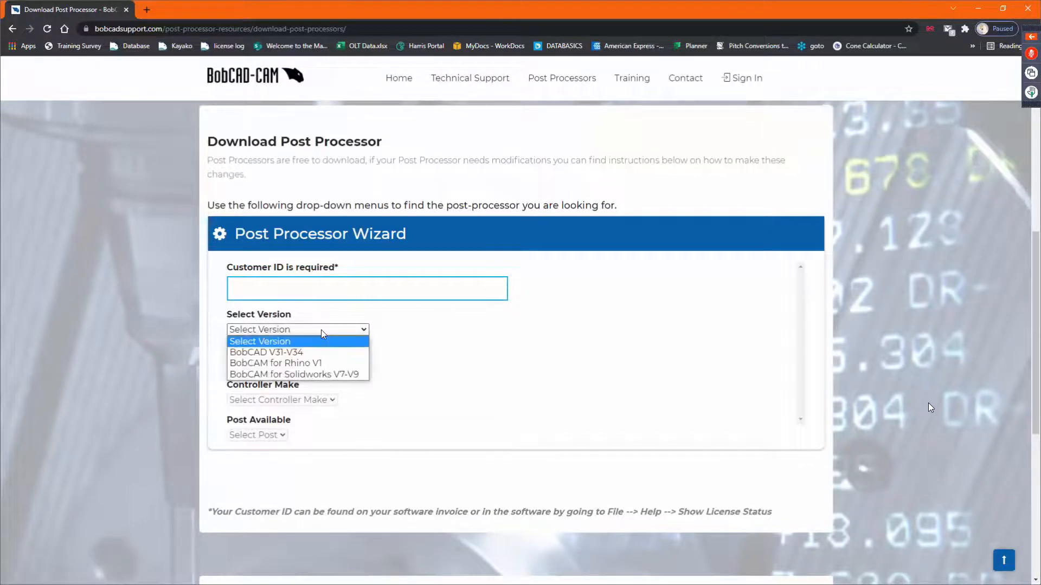
click(291, 378)
click(324, 365)
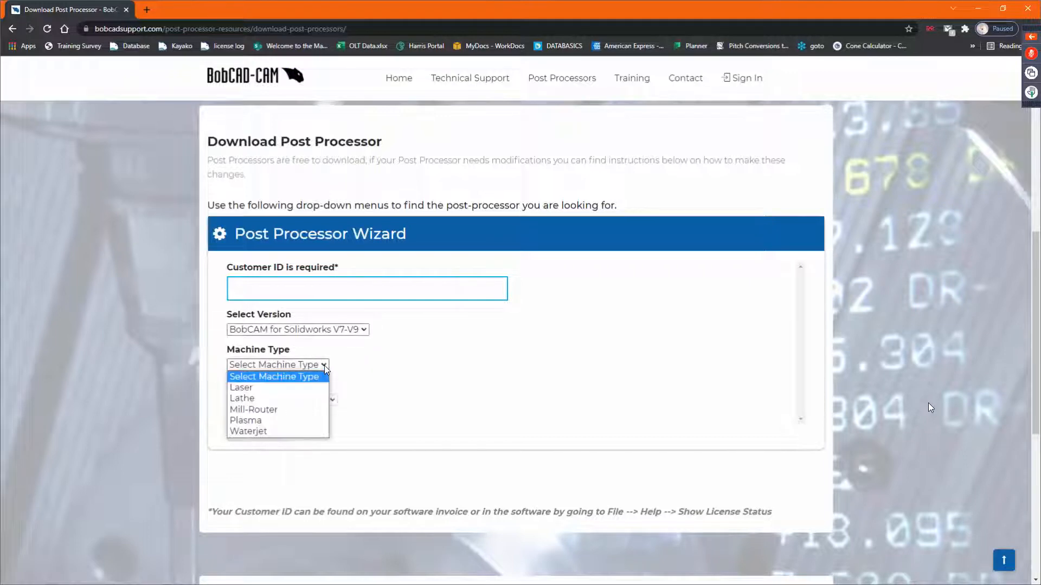
click(277, 409)
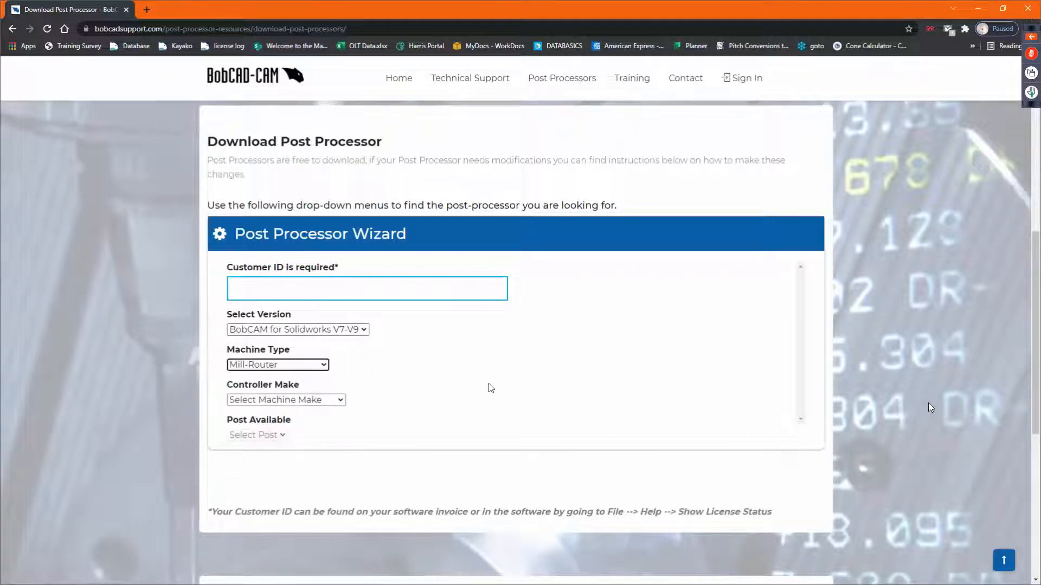
click(319, 401)
scroll(320, 253, down, 3)
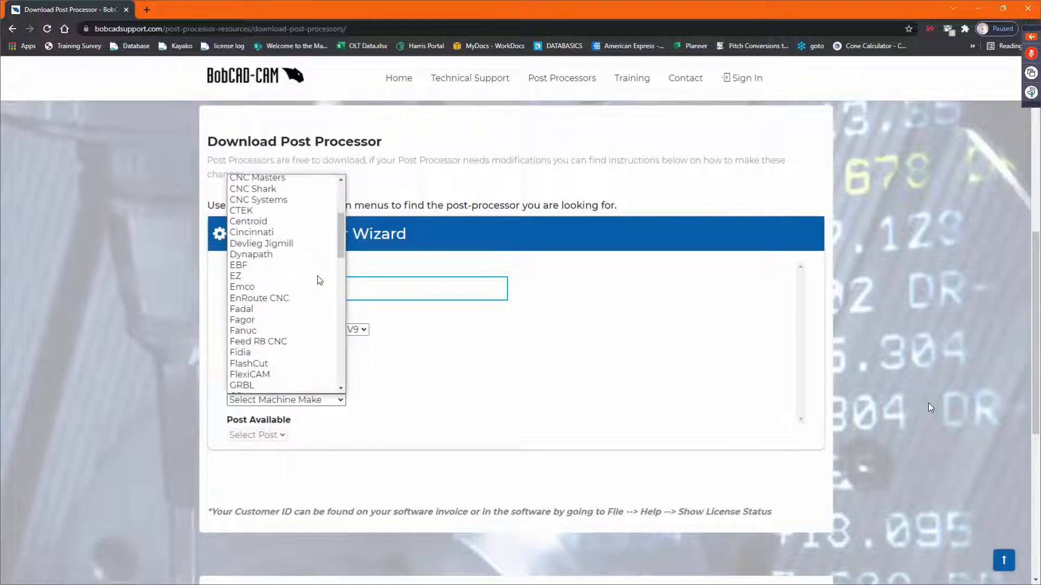
scroll(290, 280, down, 5)
click(283, 248)
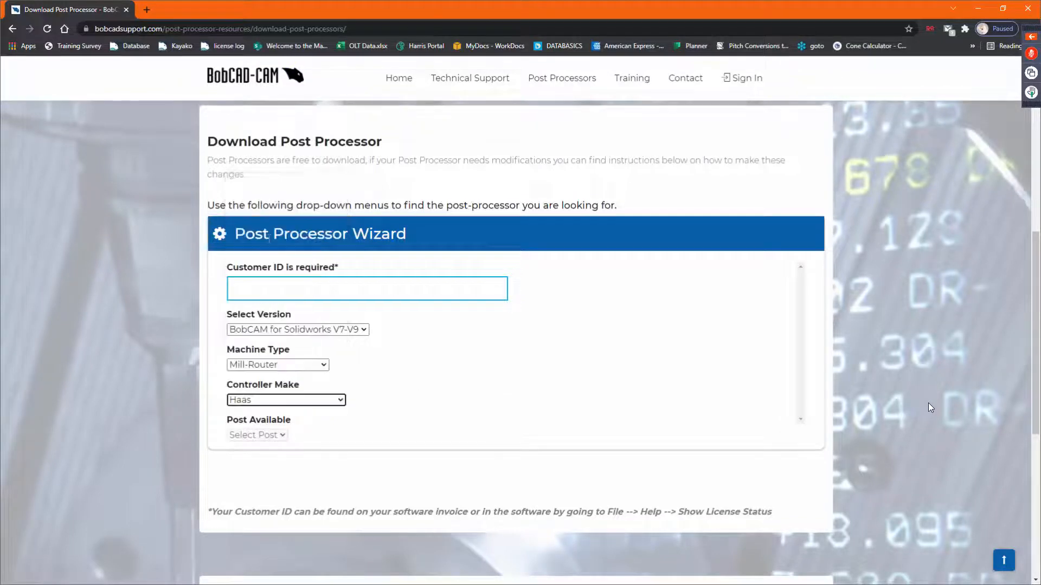
click(293, 436)
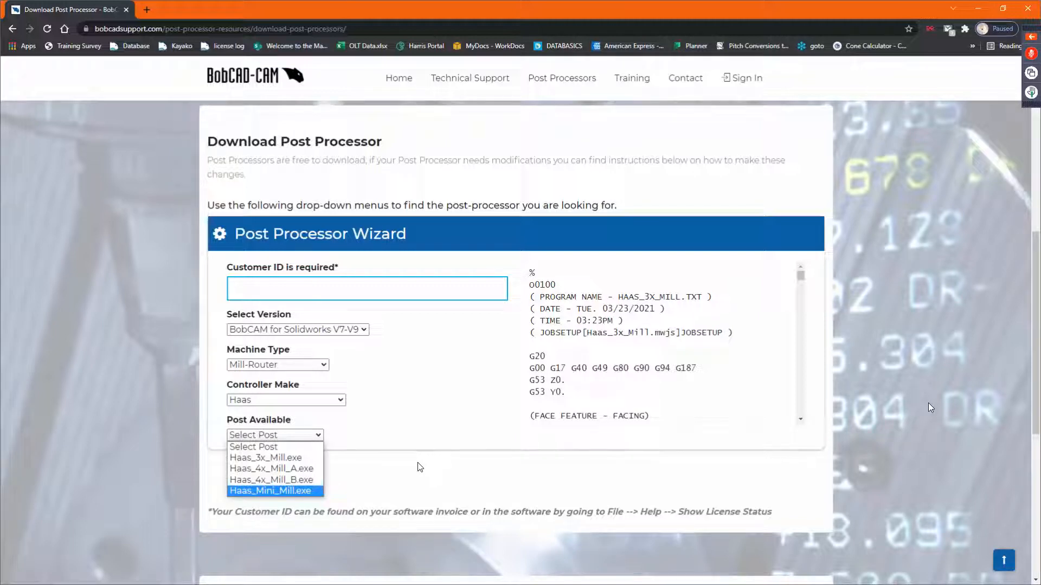
Step: Open the Request a New Post-Processor page and review its submission forms and the standard post-processor creation and modification details
mouse_move(560, 88)
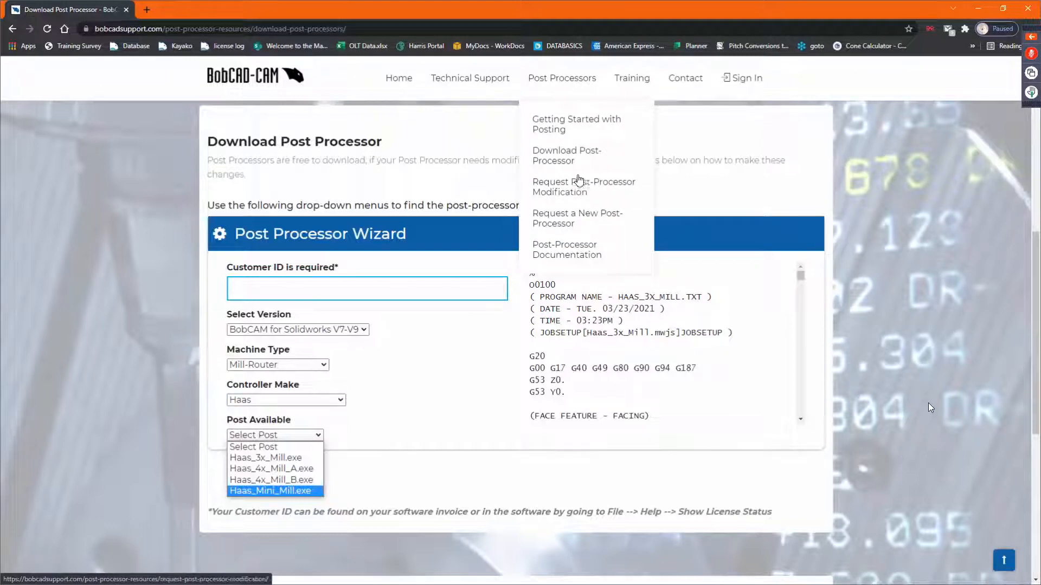
click(567, 220)
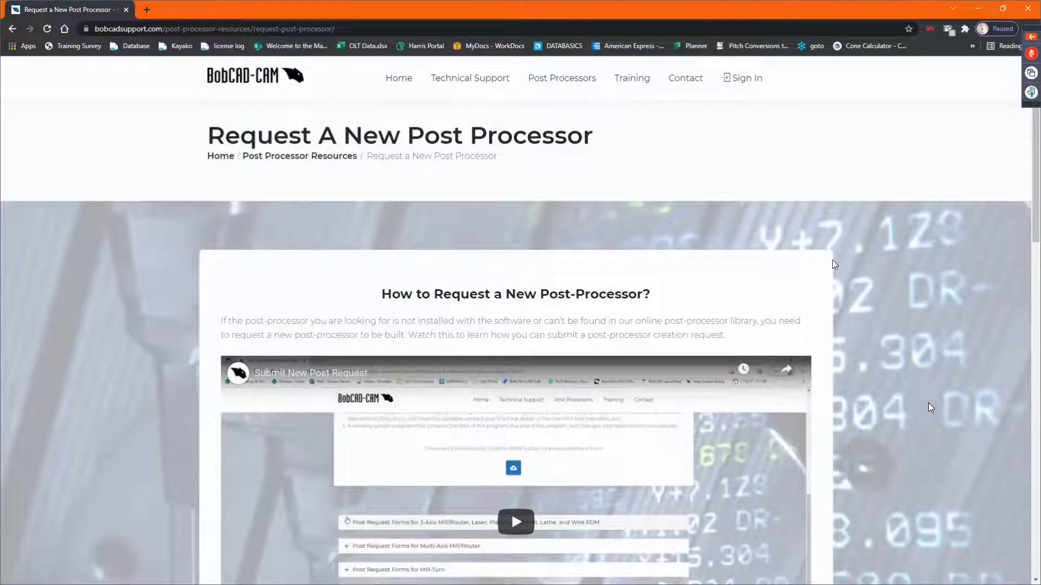
scroll(834, 265, down, 3)
scroll(835, 268, down, 8)
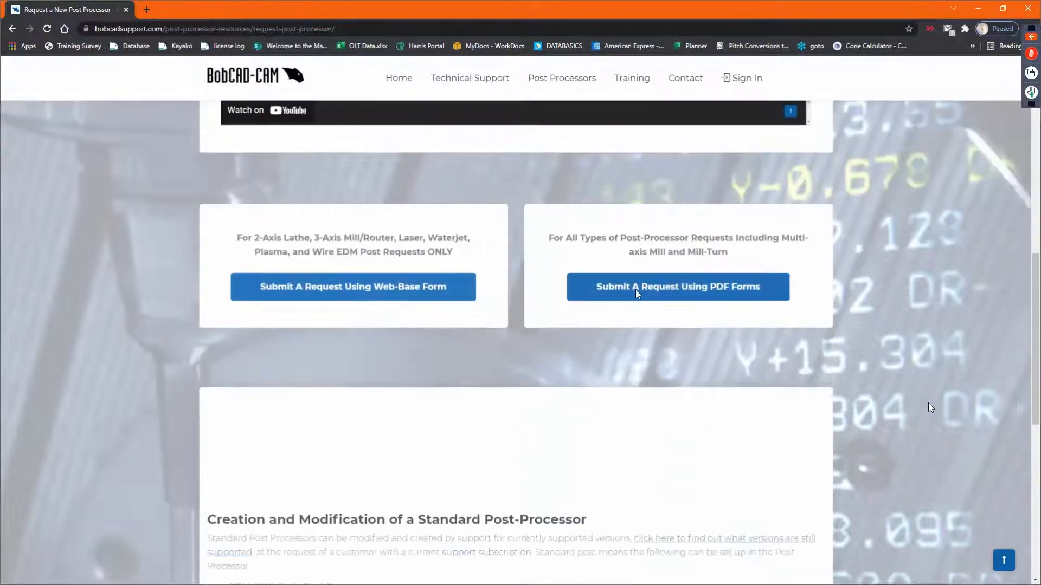
scroll(504, 261, down, 4)
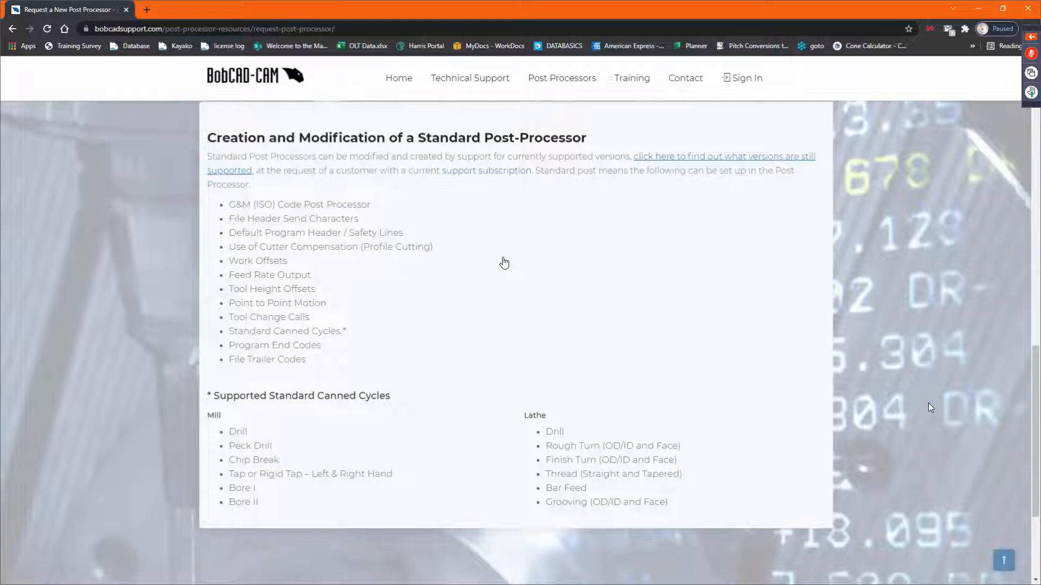
scroll(499, 271, up, 3)
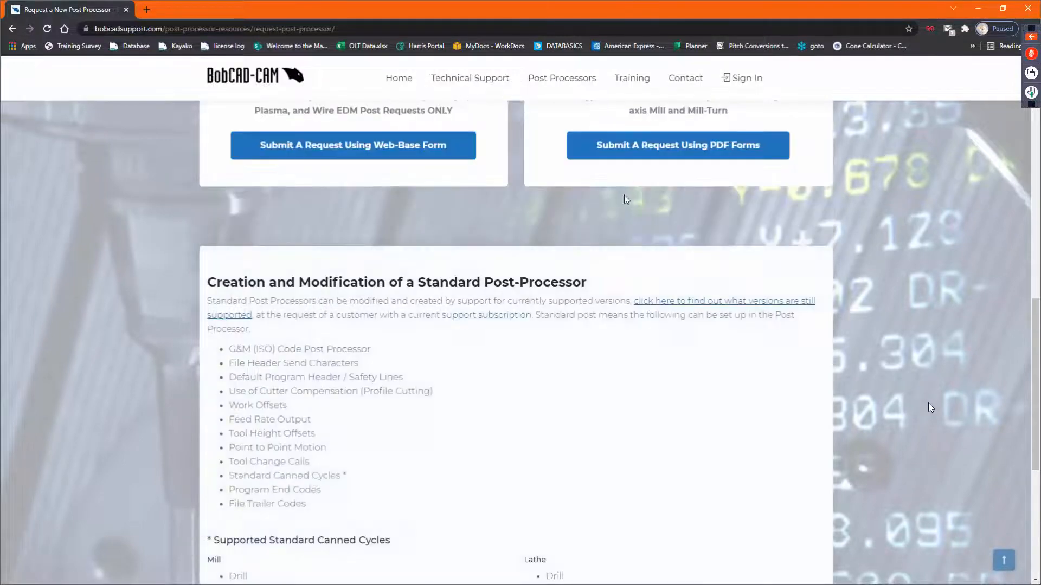
Step: Close the browser and activate the BobCAM for SOLIDWORKS add-in in SOLIDWORKS, without loading it at start-up
click(1029, 9)
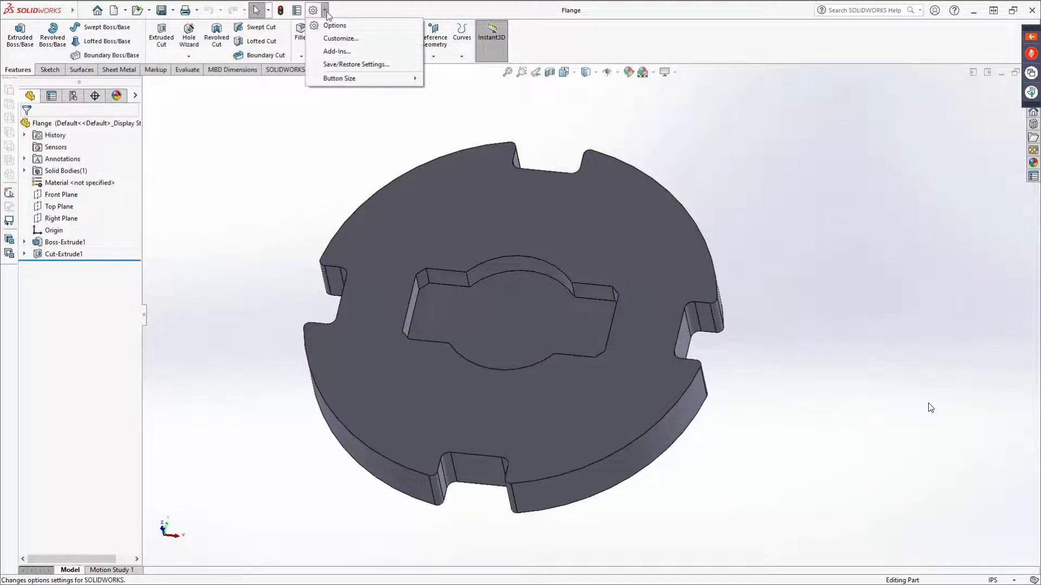
click(341, 52)
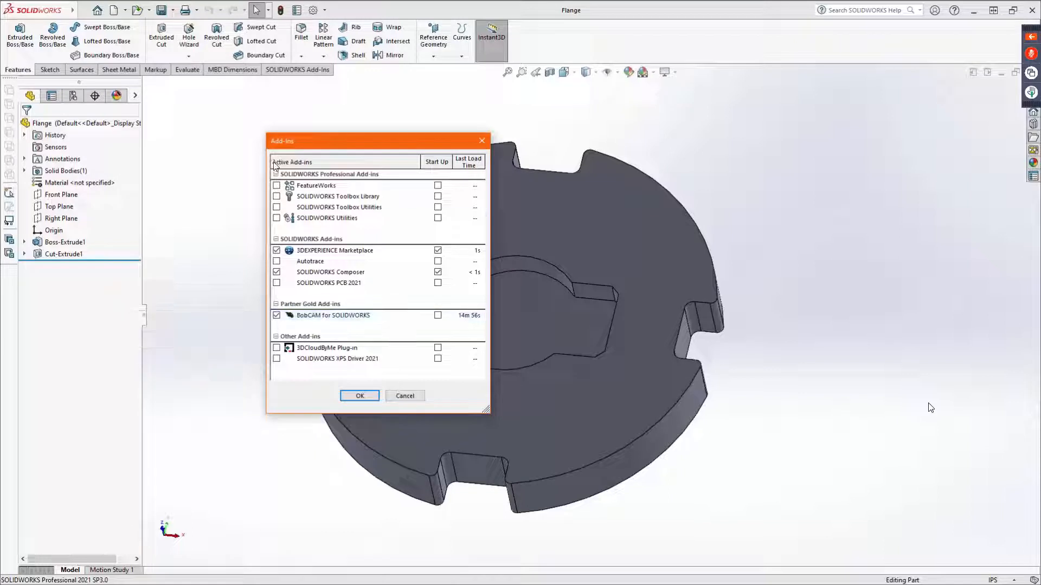
click(277, 315)
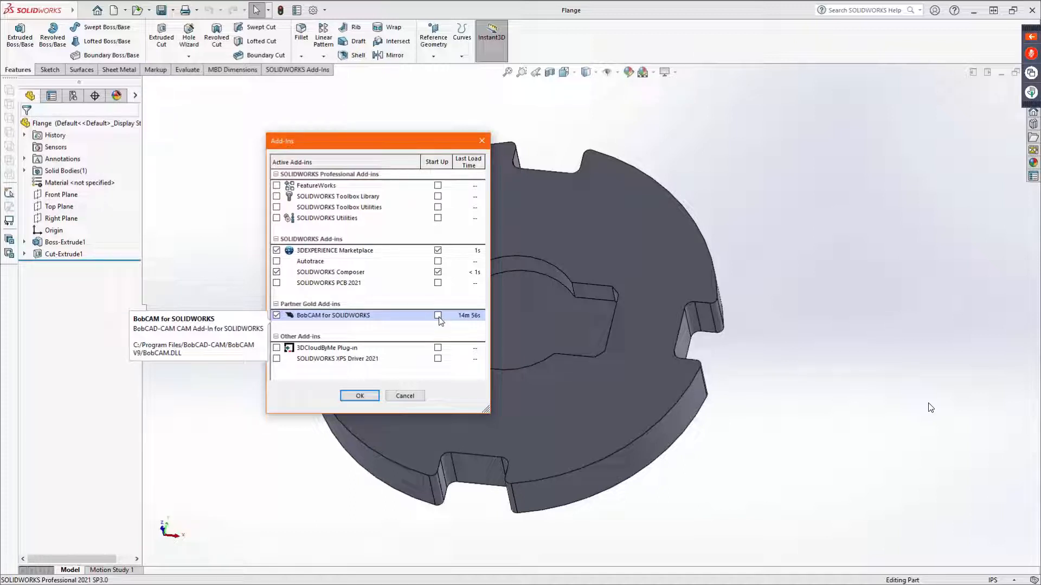
click(359, 396)
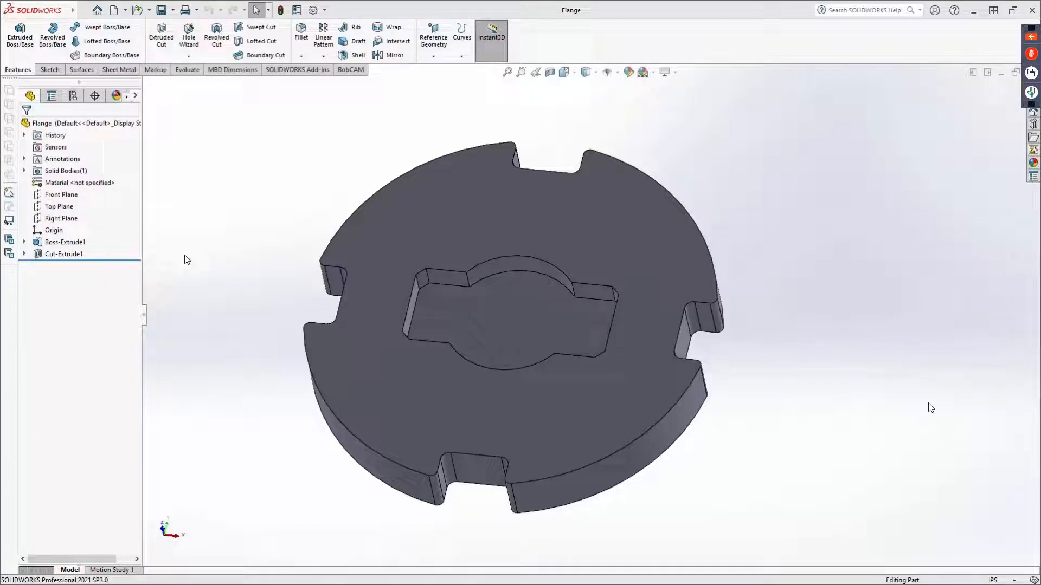
Step: Widen the feature tree area to fit all manager icons, view the BobCAM managers including BobArt, and return to the CAM tree
drag(145, 315, 212, 321)
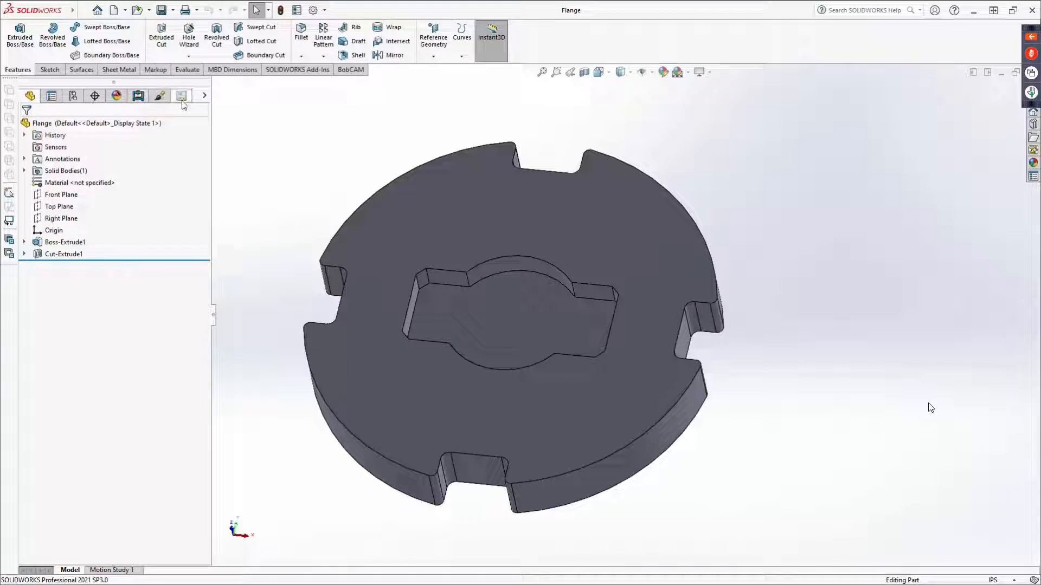
click(138, 96)
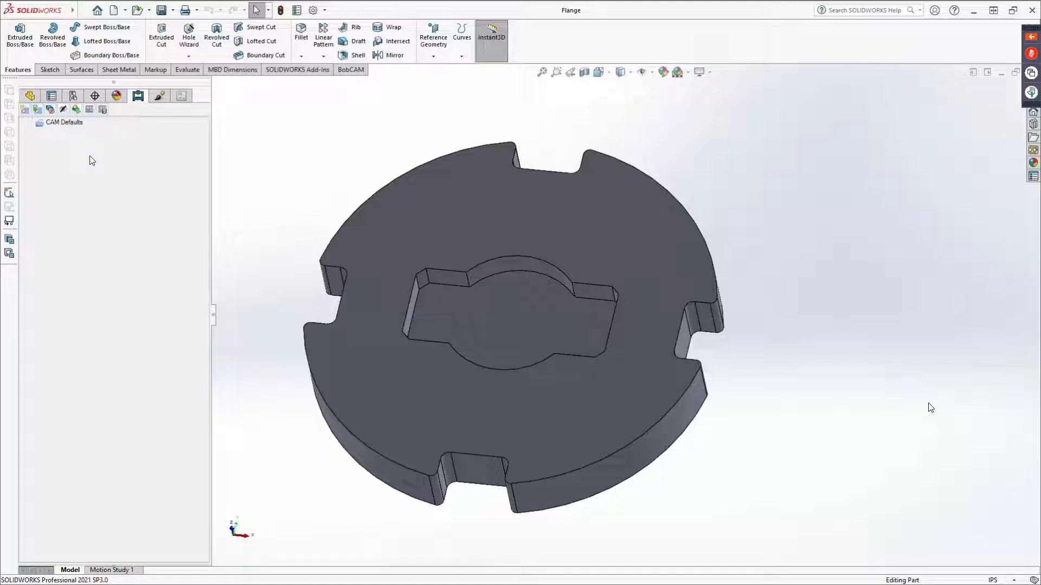
click(159, 97)
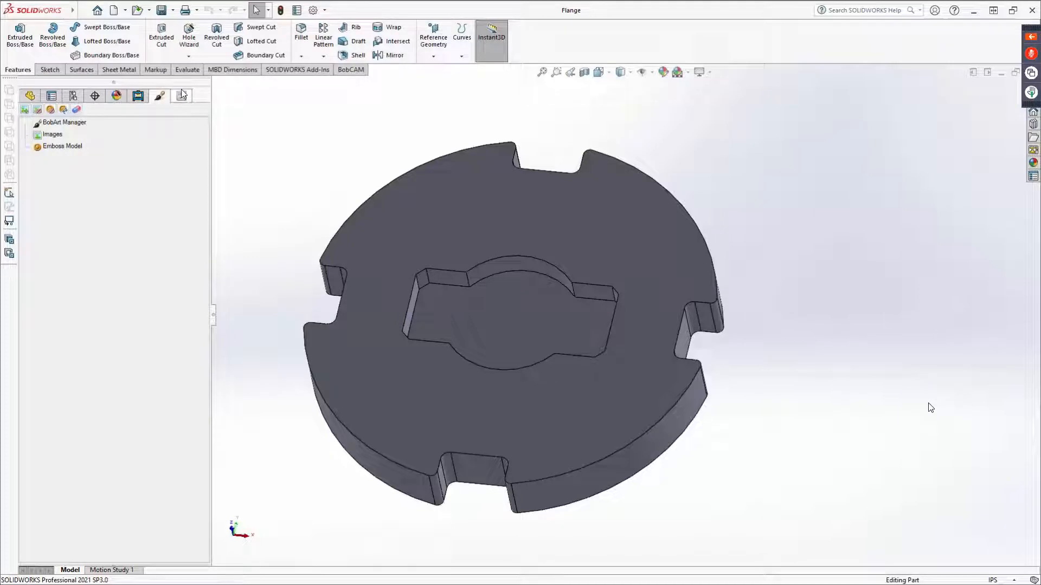
click(183, 97)
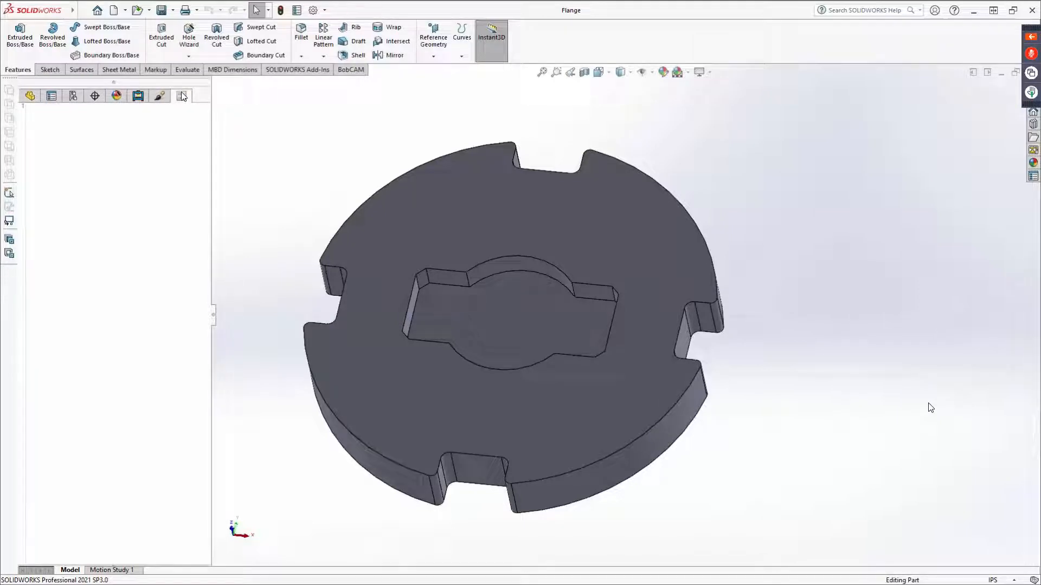
click(138, 96)
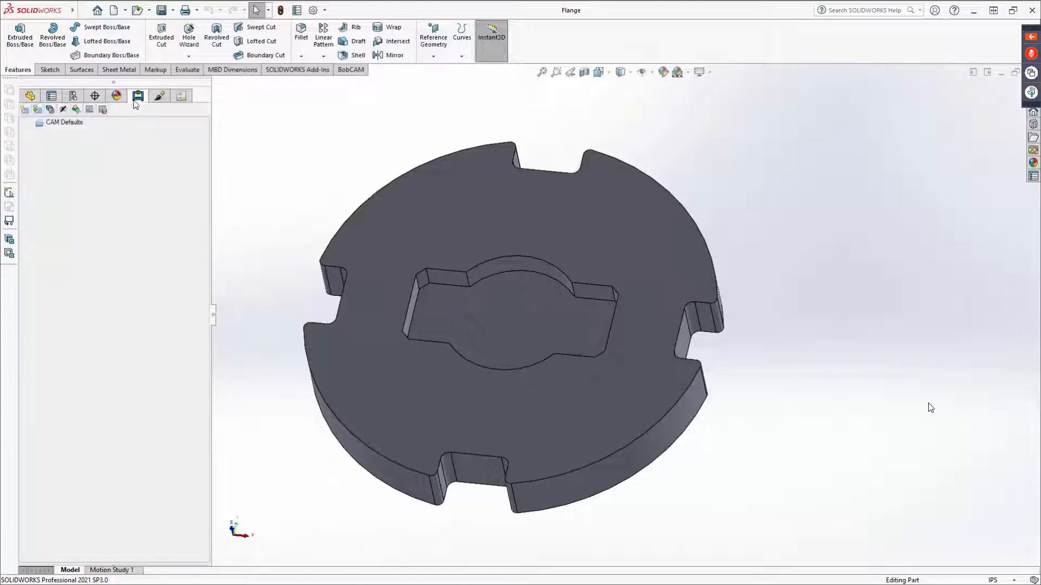
Step: Review the BobCAM settings for the system, document defaults and current document, including the CAM tolerances, and accept them
click(352, 69)
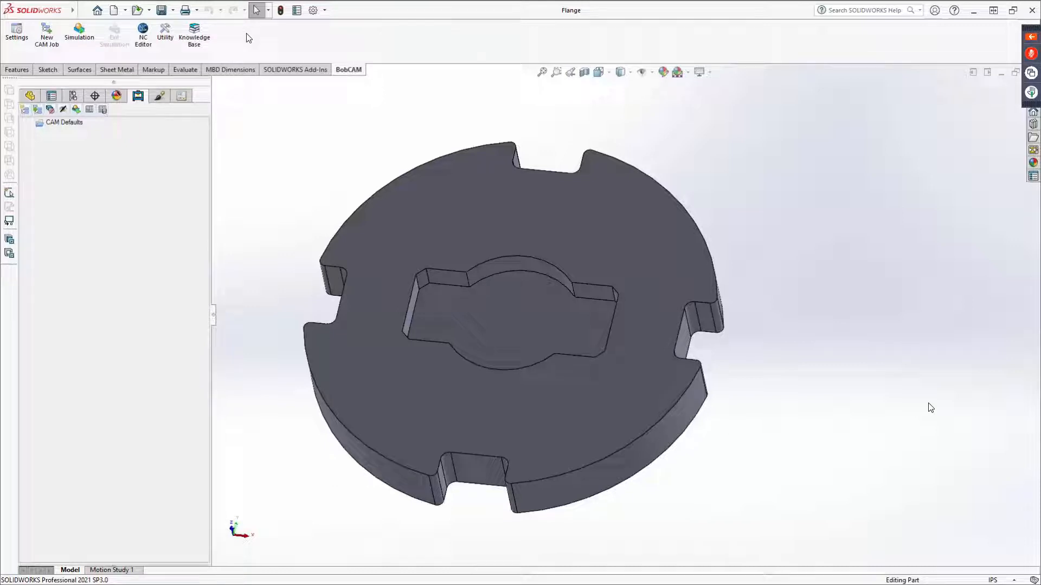
click(28, 54)
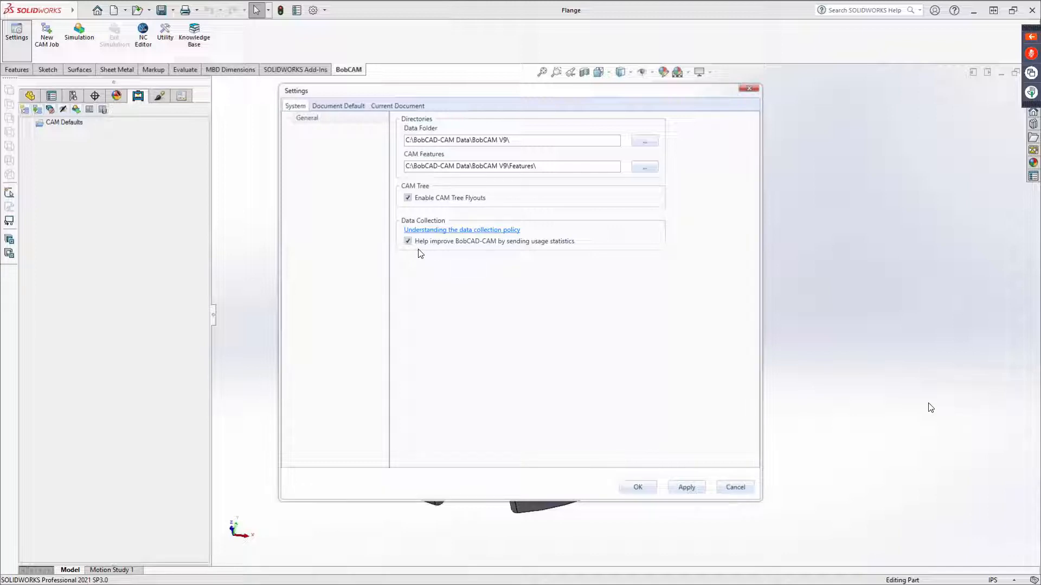
click(345, 110)
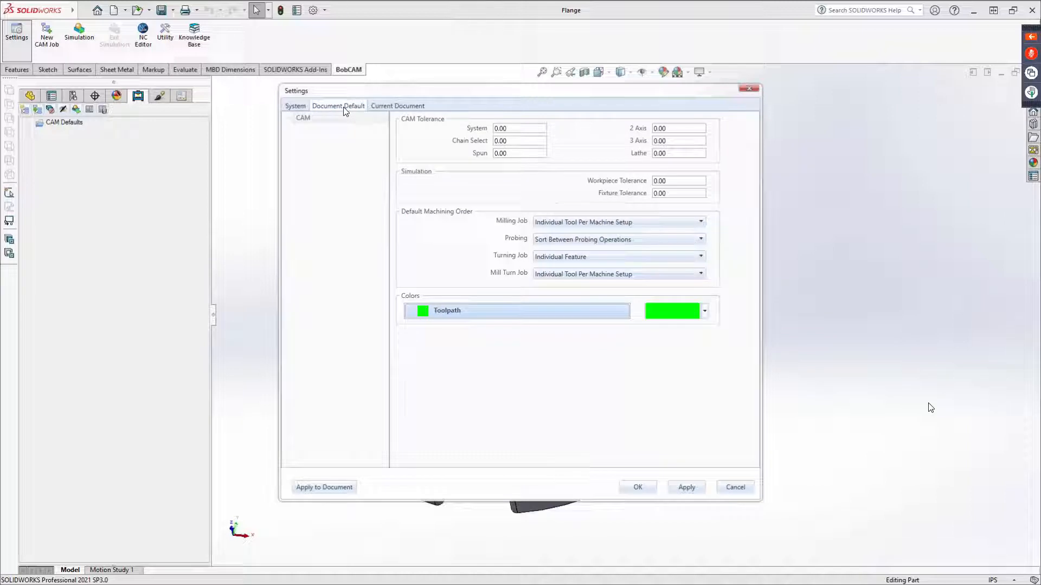
click(410, 107)
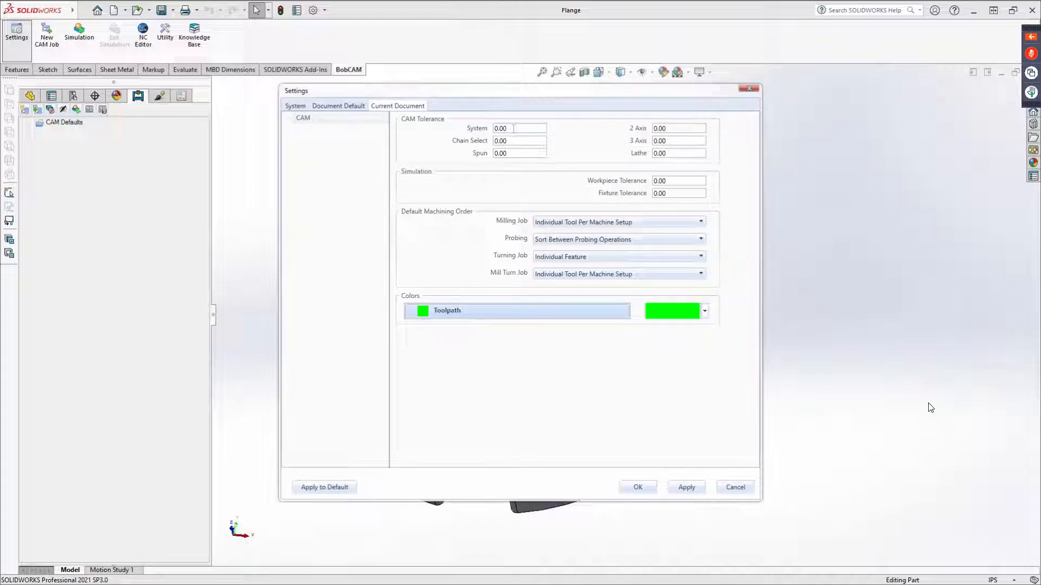
click(513, 129)
click(638, 487)
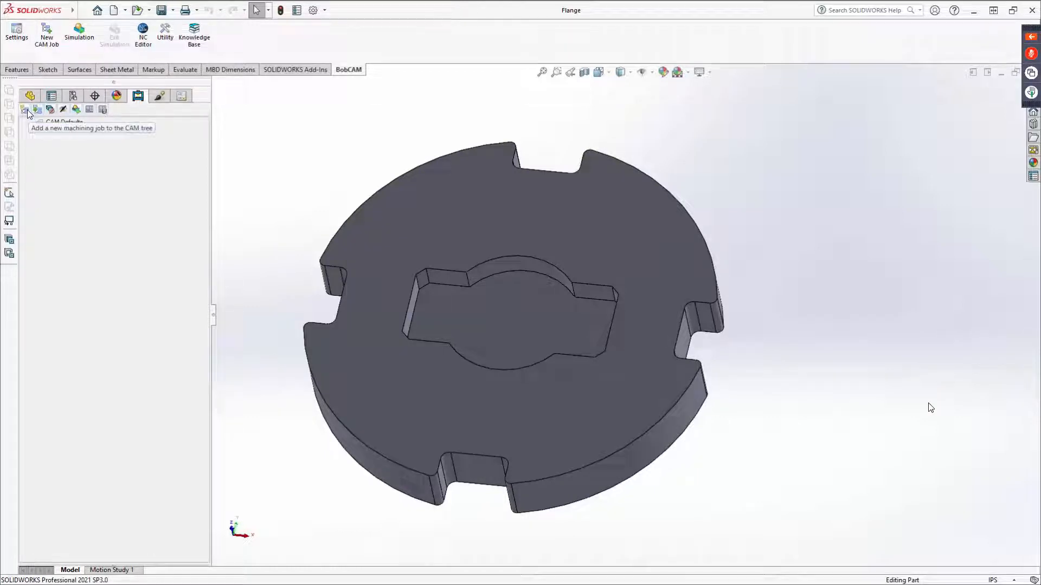
Step: View the commands available for CAM Defaults and the Utility dialog for converting saved features to templates, then close it
right_click(68, 122)
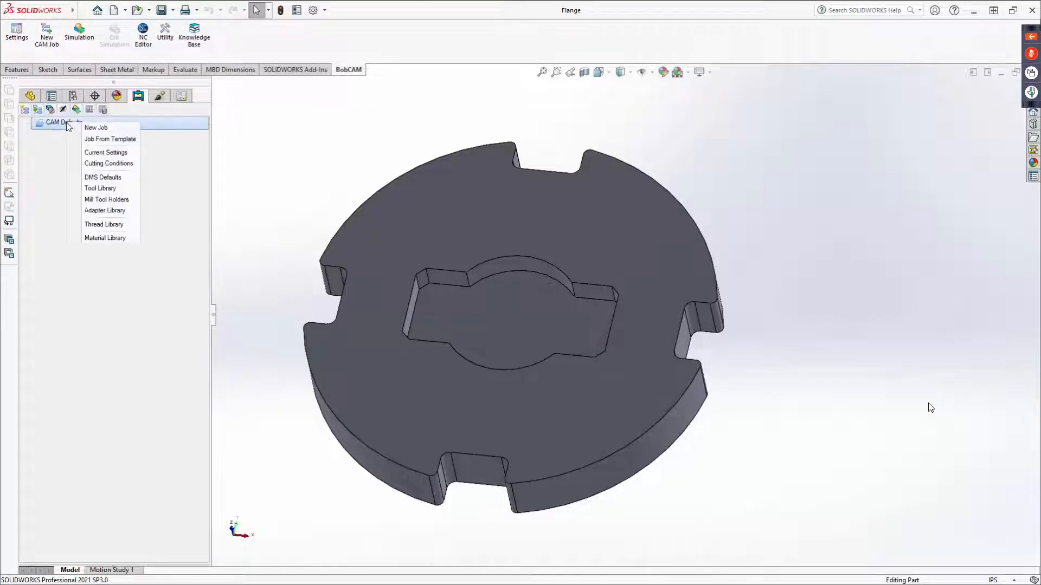
click(51, 140)
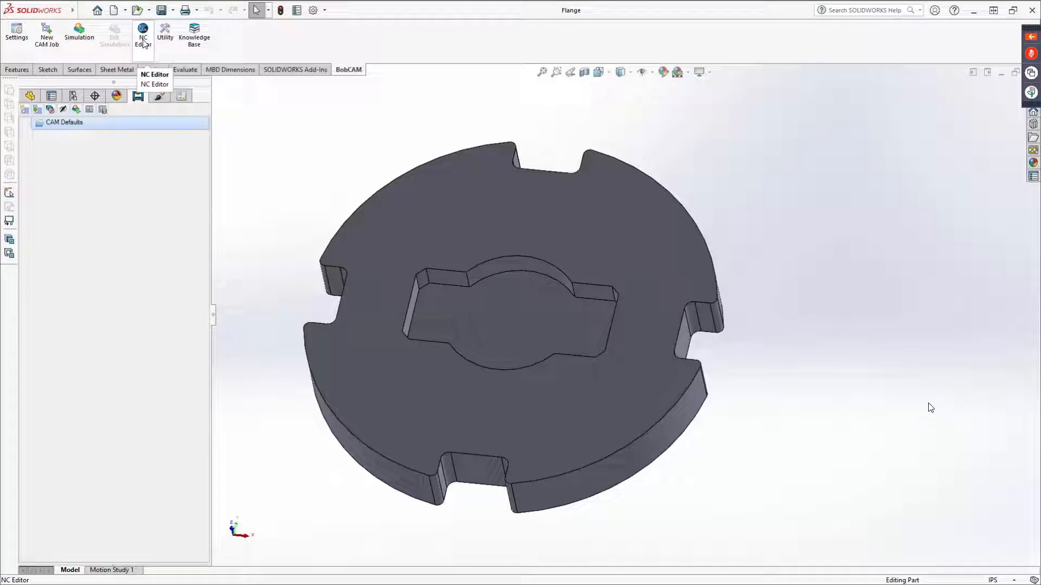
click(164, 45)
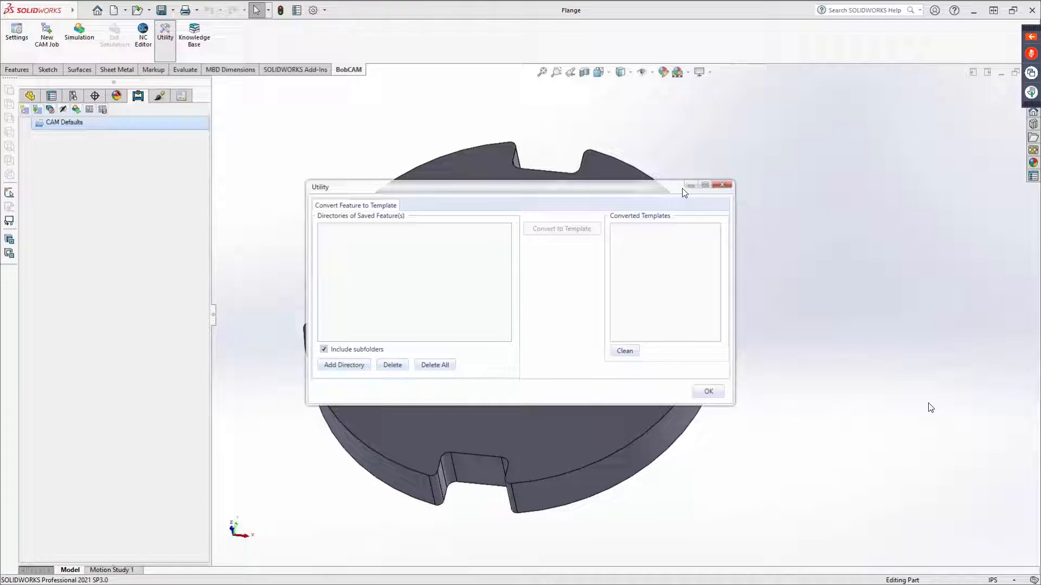
click(722, 185)
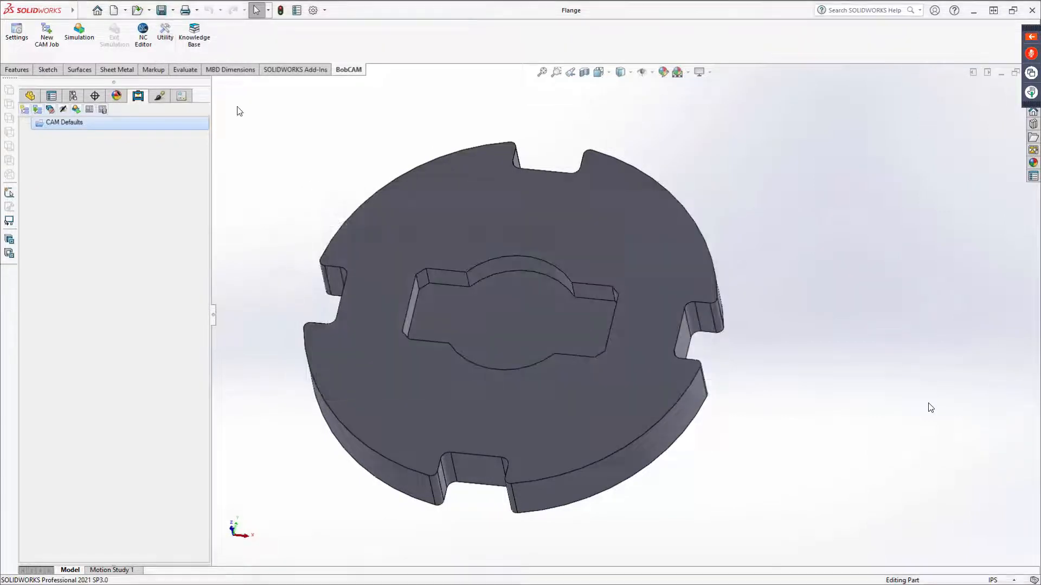
Step: Examine the Knowledge Base rule groups for hole, counterbore, tapped and counterbore tapped holes, and close the manager without saving
click(197, 41)
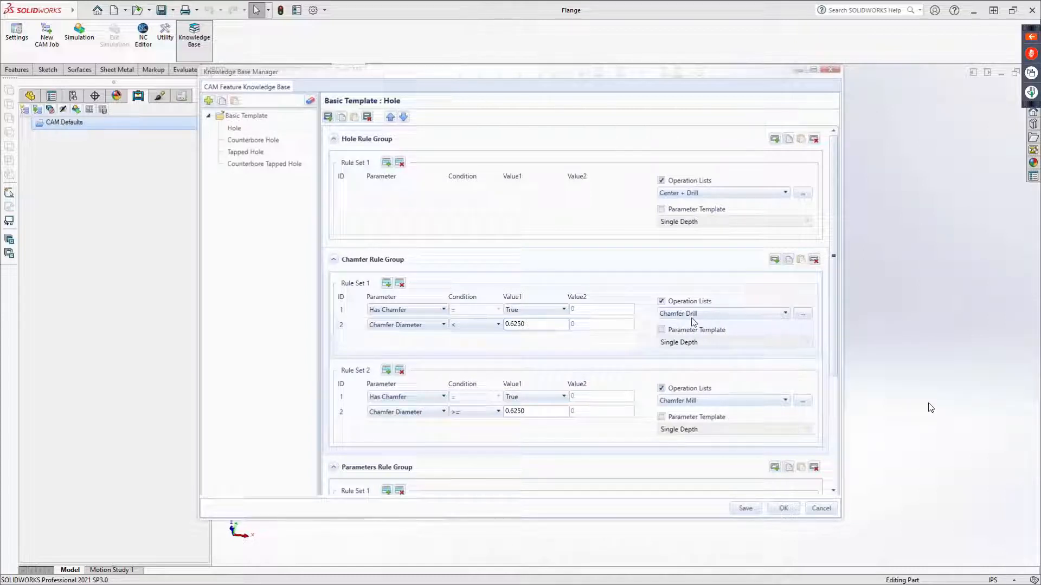
click(527, 410)
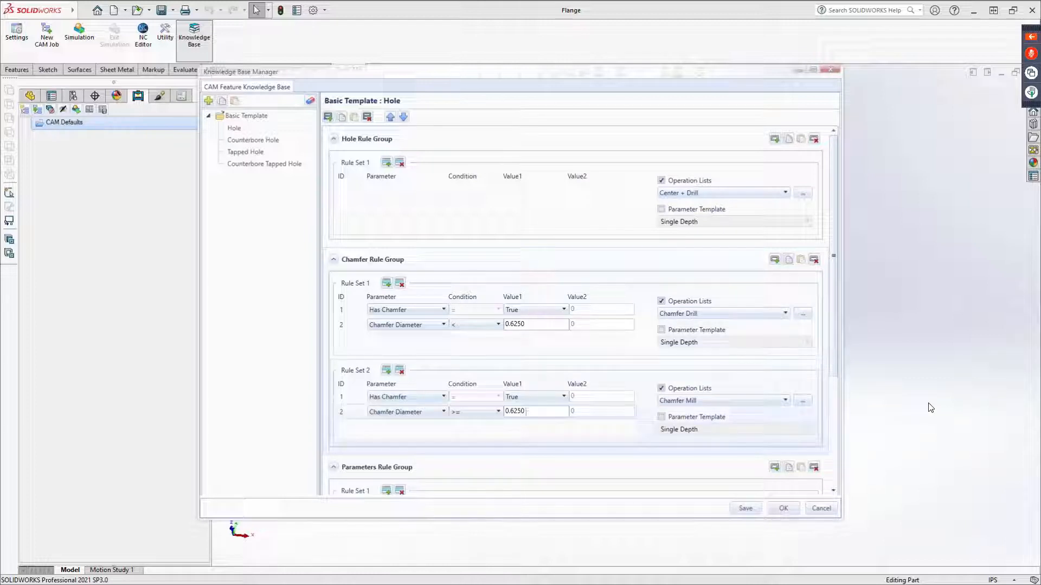
drag(525, 411, 492, 419)
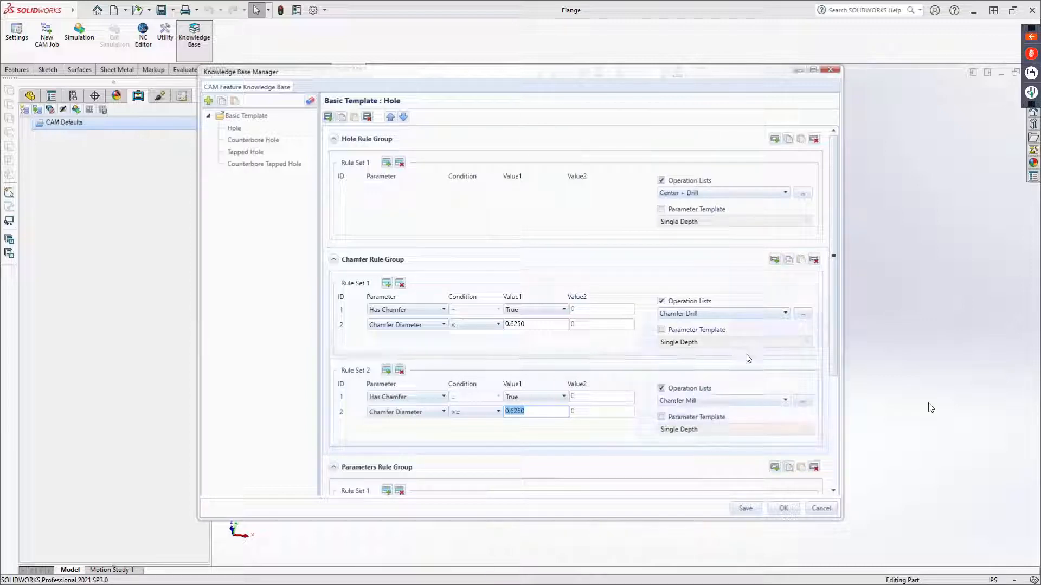
scroll(833, 378, down, 1)
drag(833, 379, 816, 488)
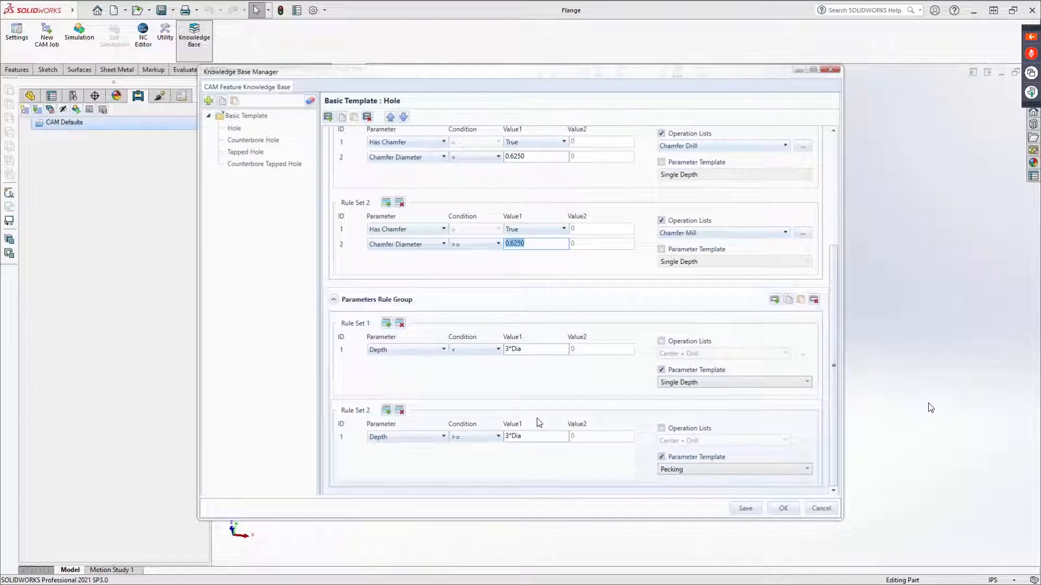
click(251, 142)
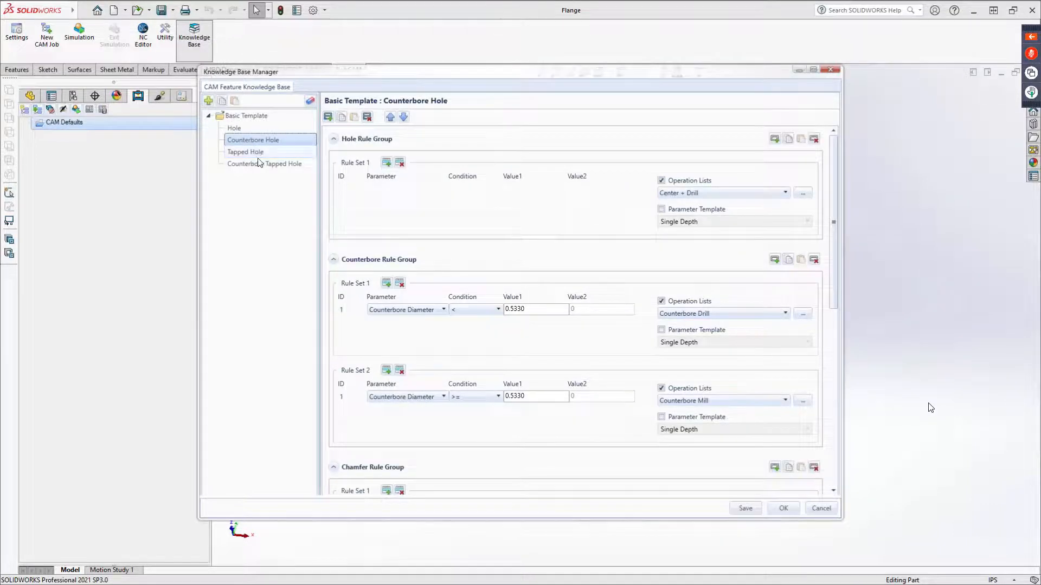
click(258, 157)
click(252, 161)
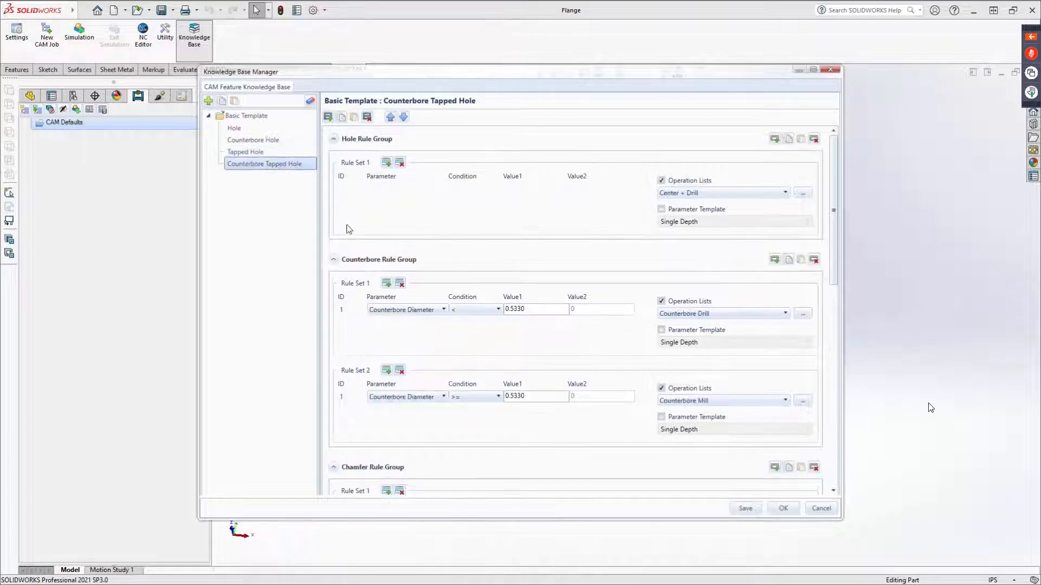
click(823, 509)
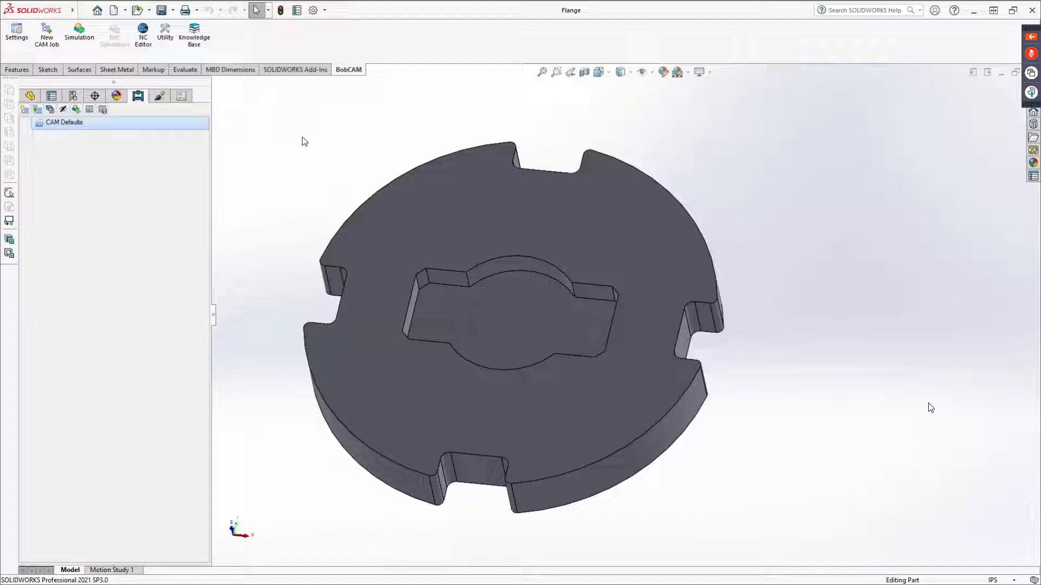
Step: Open the CAM Current Settings and examine the machine parameters: spindle speed, cutting feedrate, machine makes, tool count and rapid feed
right_click(63, 126)
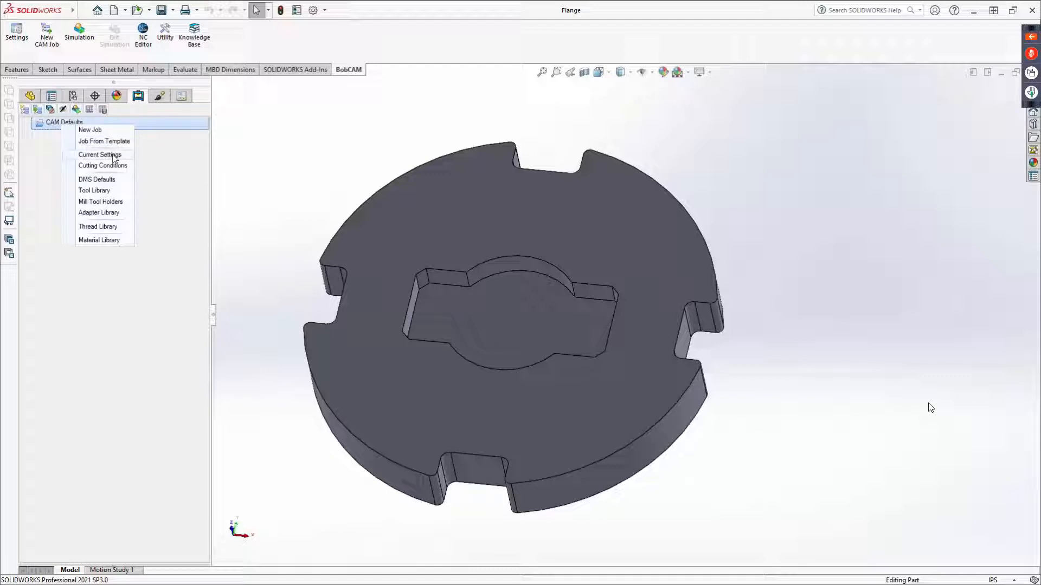
click(115, 156)
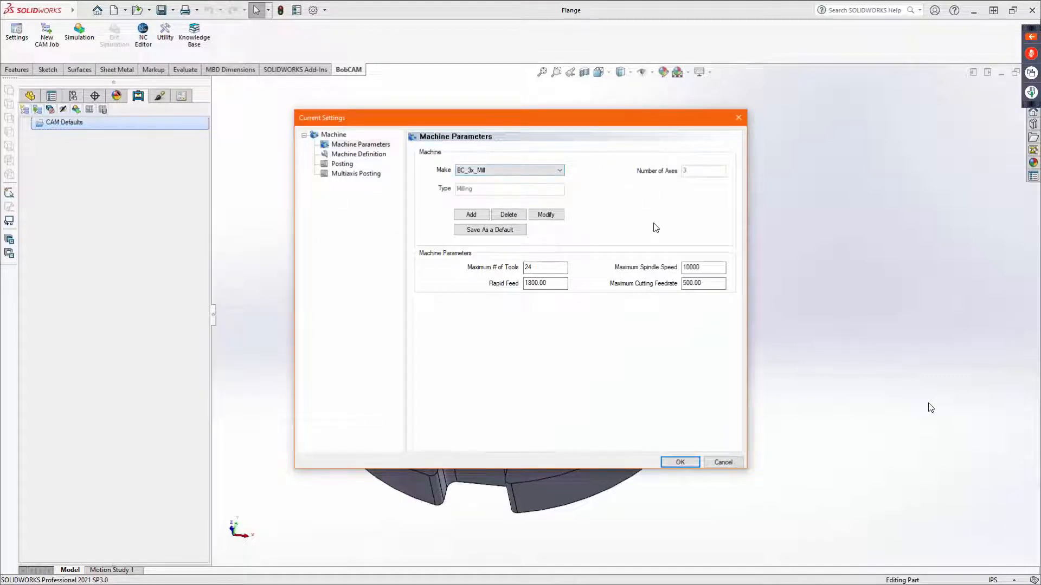
double_click(718, 268)
double_click(713, 285)
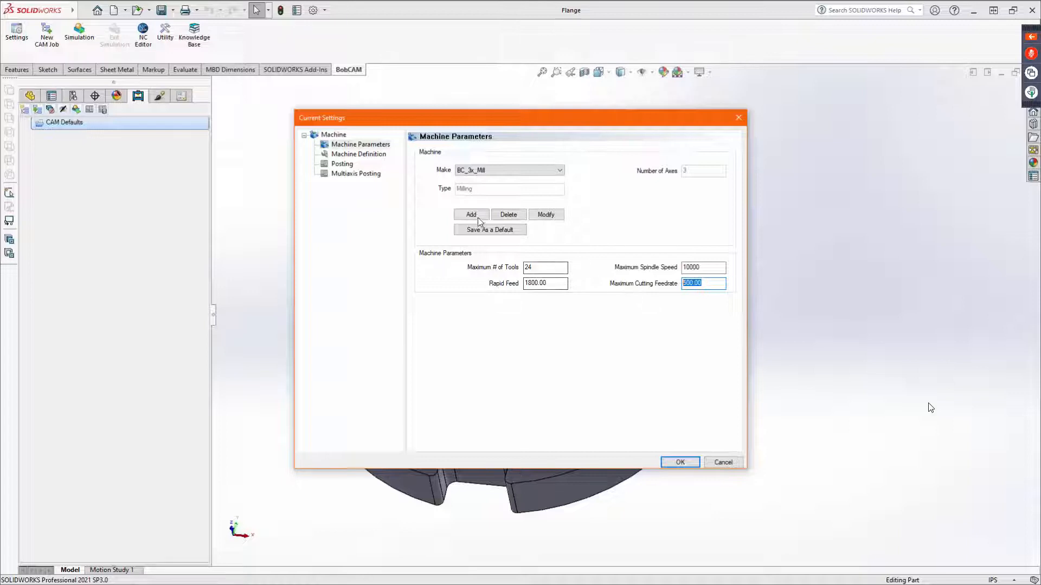
click(548, 172)
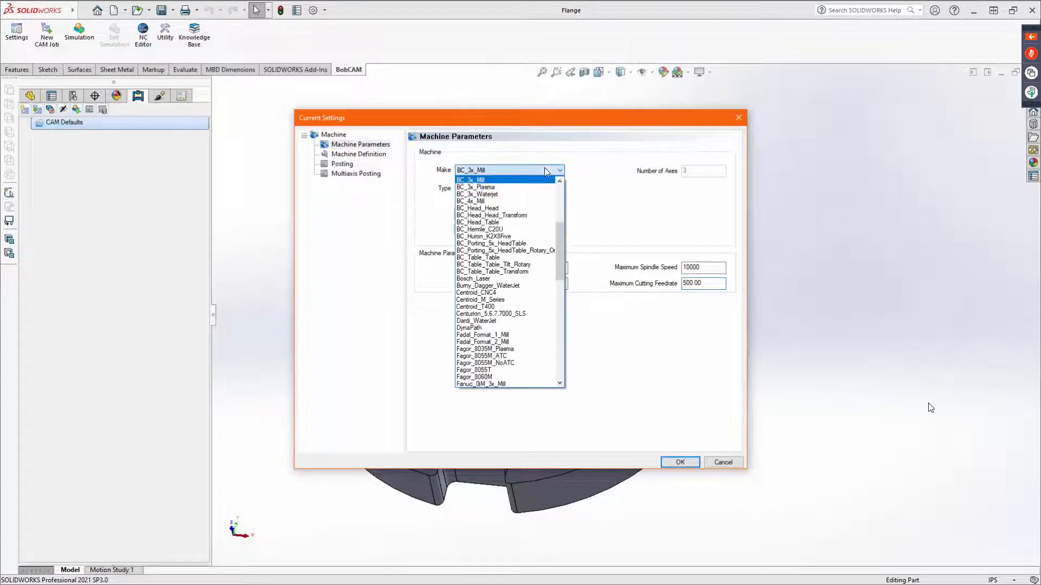
click(629, 221)
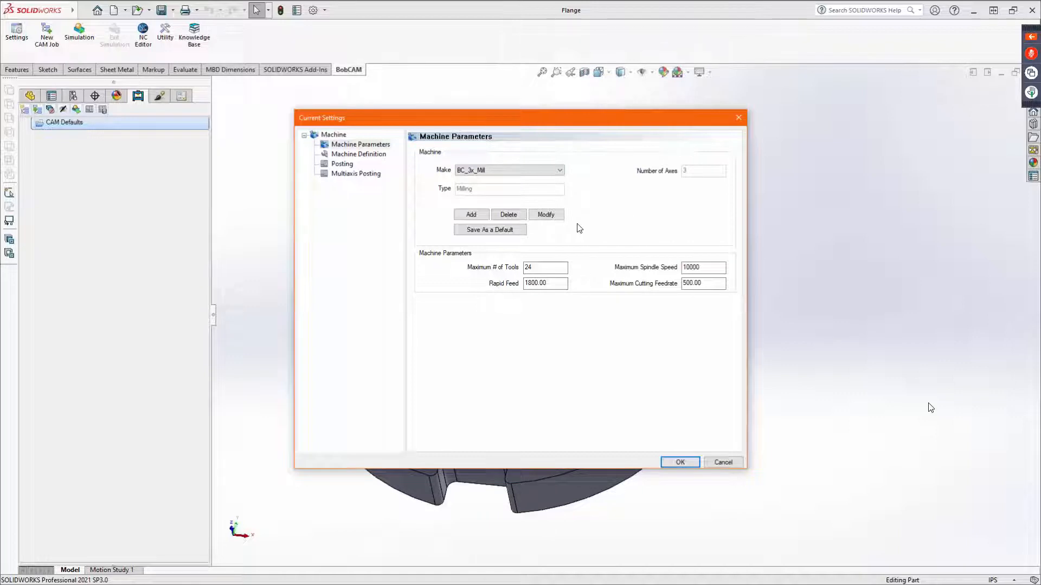
drag(546, 265, 519, 272)
drag(566, 285, 480, 292)
Step: Inspect the machine definition of BC_3x_Mill and the options for adding a new machine, without adding one
click(364, 156)
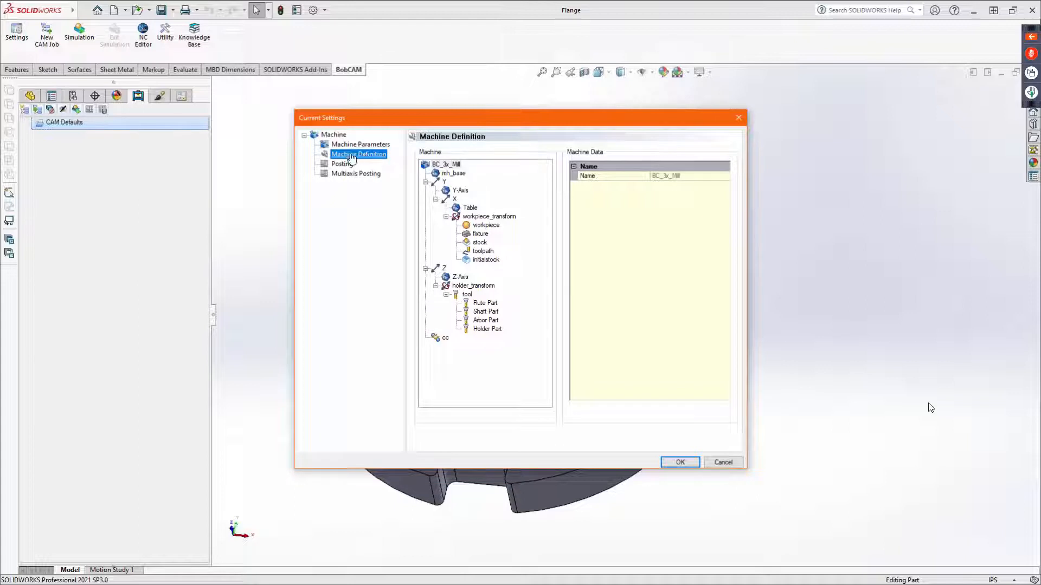
click(360, 144)
click(470, 215)
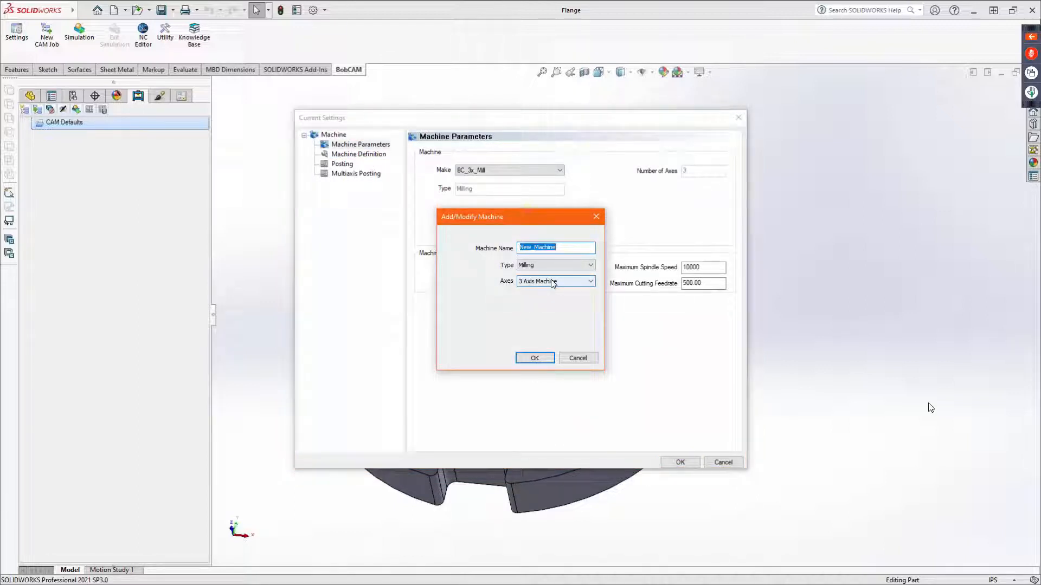
click(578, 358)
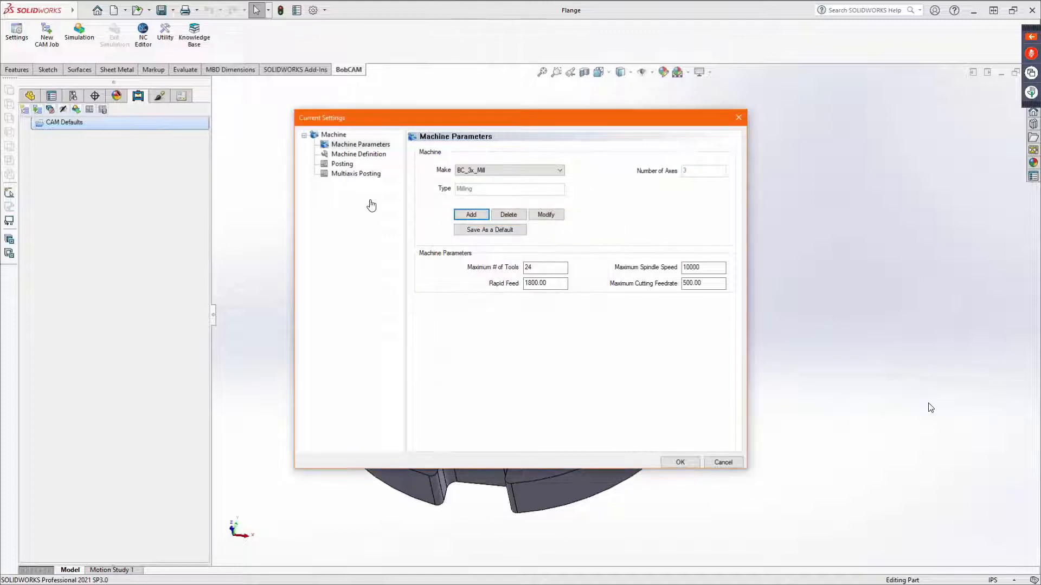
click(359, 156)
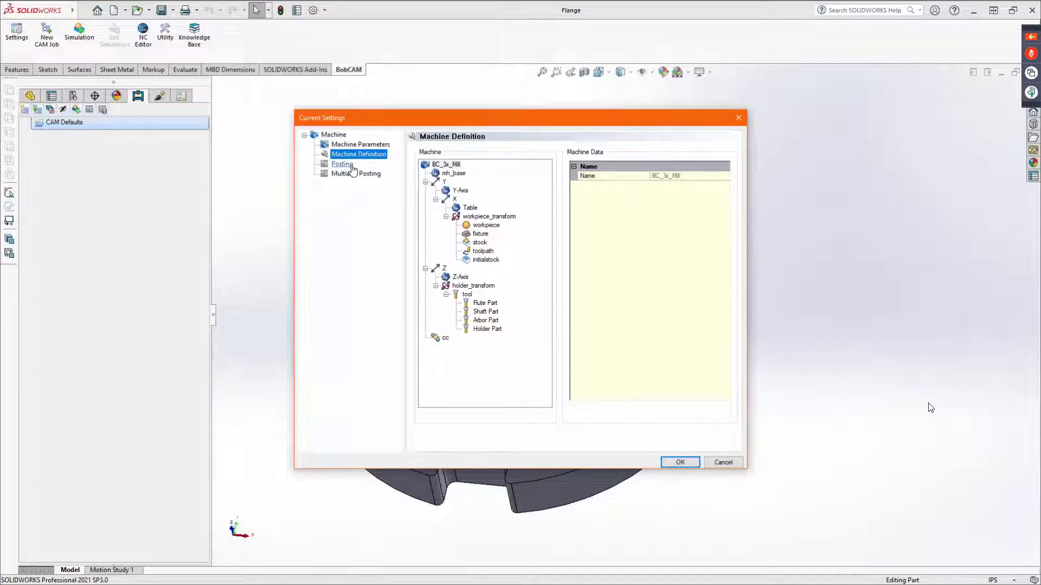
Step: Review the Posting settings for the post processor, NC file path, file extension and program number
click(351, 166)
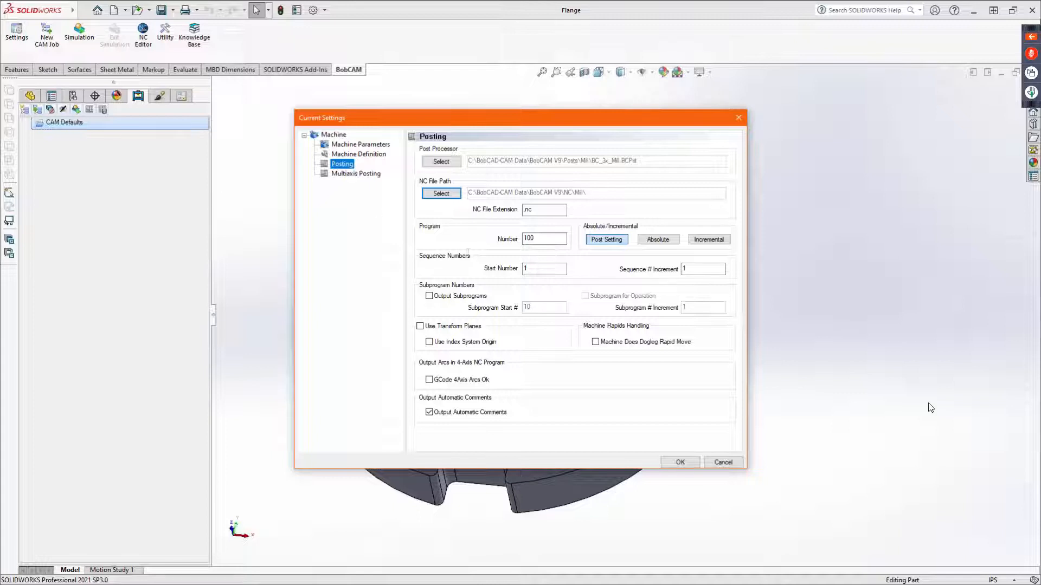
drag(542, 210, 519, 210)
click(548, 211)
drag(546, 238, 509, 243)
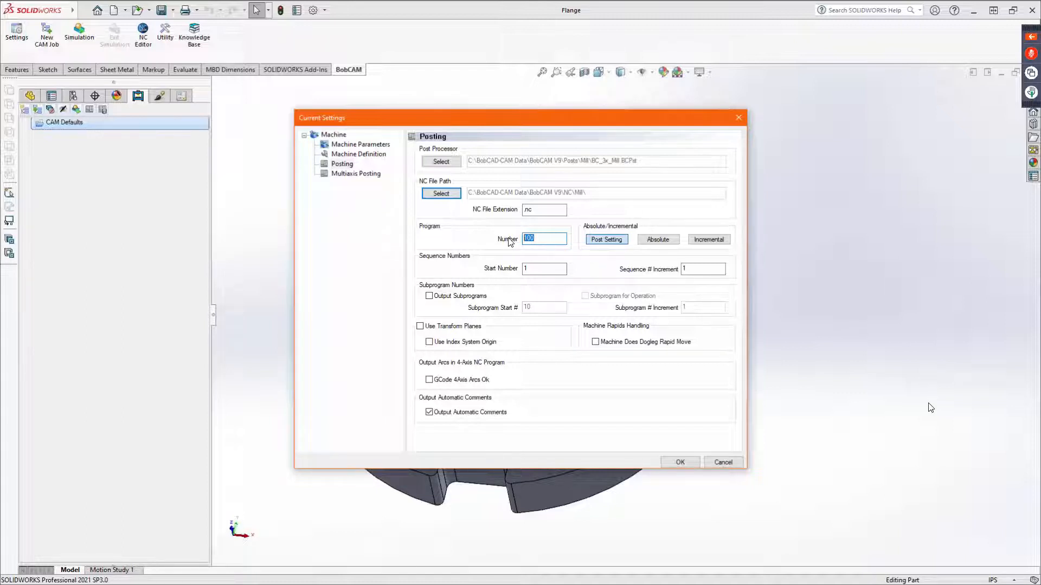
Step: Set the sequence start number and the sequence number increment to 0
double_click(534, 268)
text(0)
key(Tab)
text(0)
key(Tab)
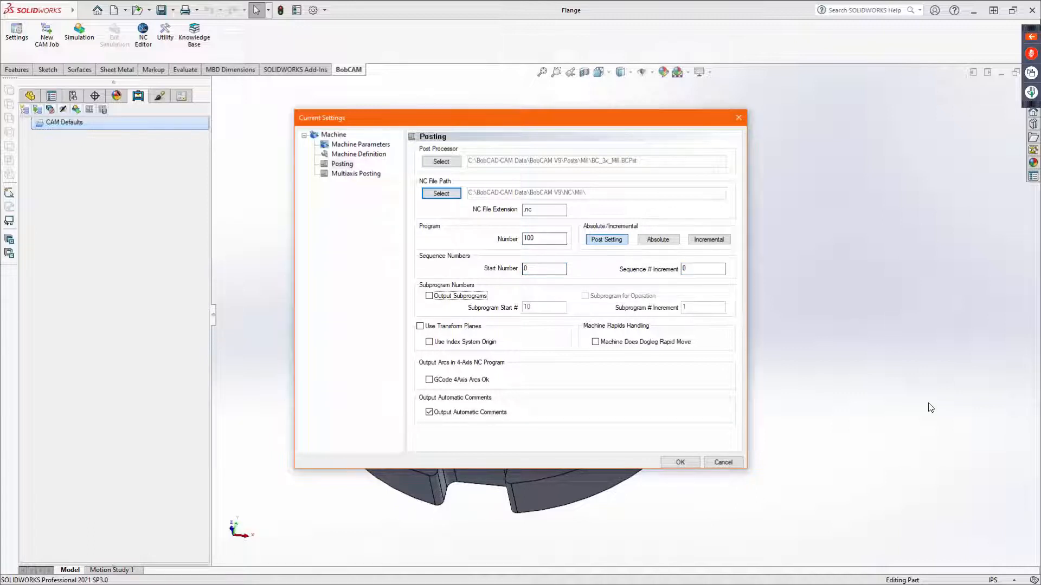
Step: Set the sequence start number and the sequence number increment to 10
key(shift+Tab)
key(shift+Tab)
text(10)
key(Tab)
text(10)
key(Tab)
Step: Restore the sequence start number and the sequence number increment to 1
click(546, 267)
key(BackSpace)
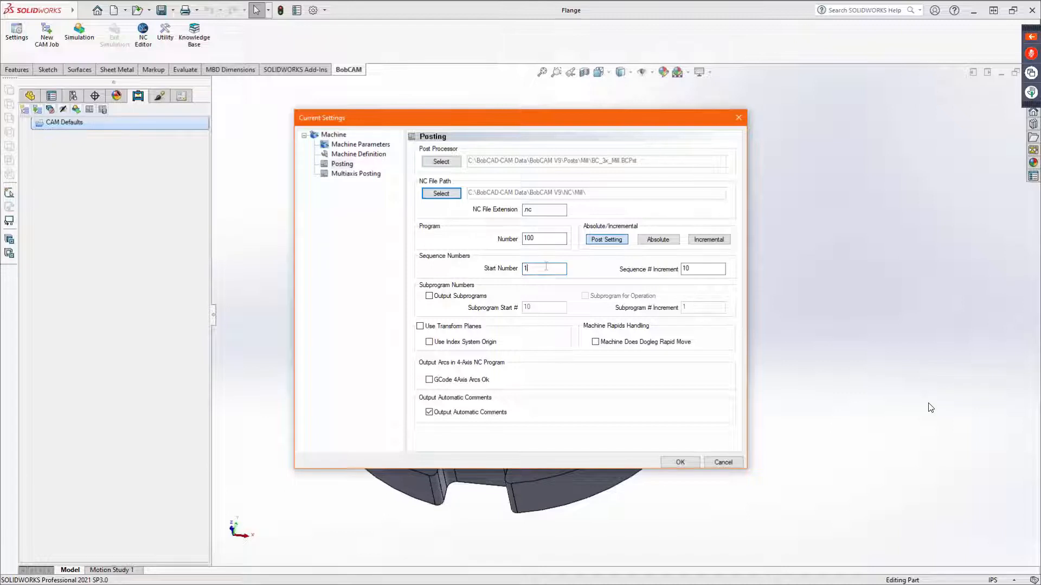
key(Tab)
text(1)
key(Tab)
Step: Check the maximum cutting feedrate, the Posting options and the Multiaxis Posting page, then accept the current settings
click(359, 144)
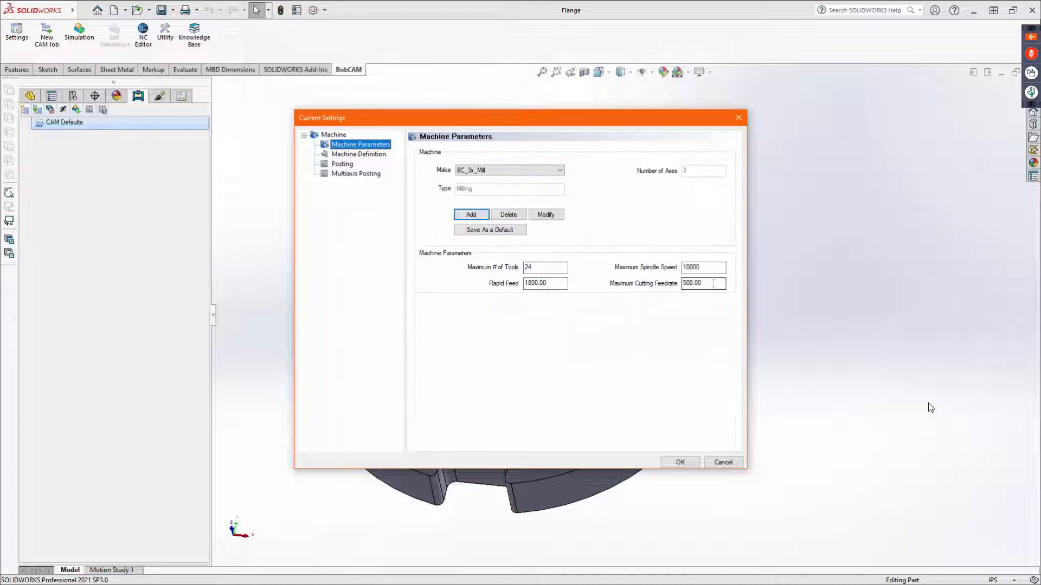
drag(712, 283, 645, 277)
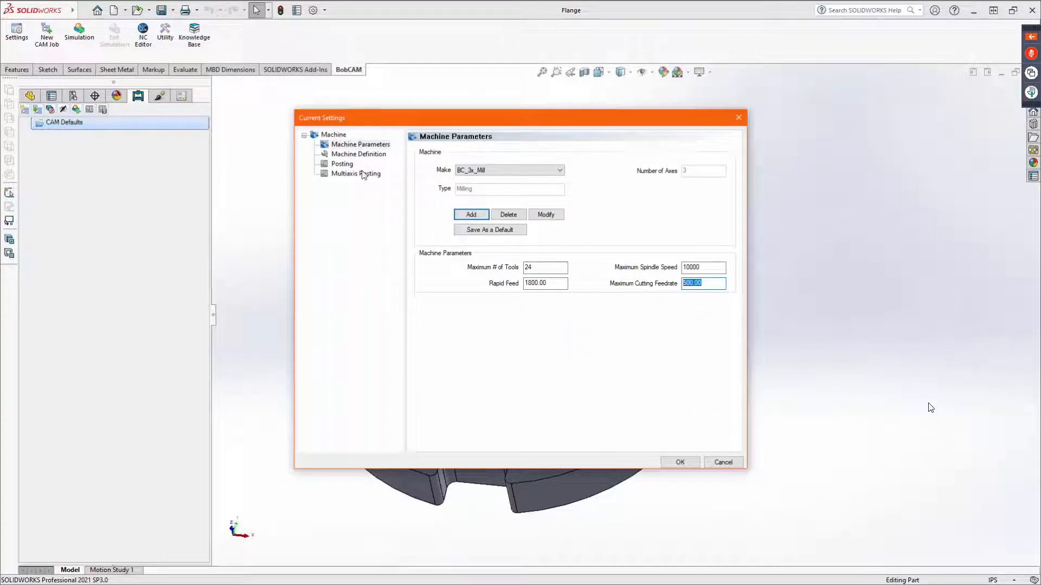
click(342, 165)
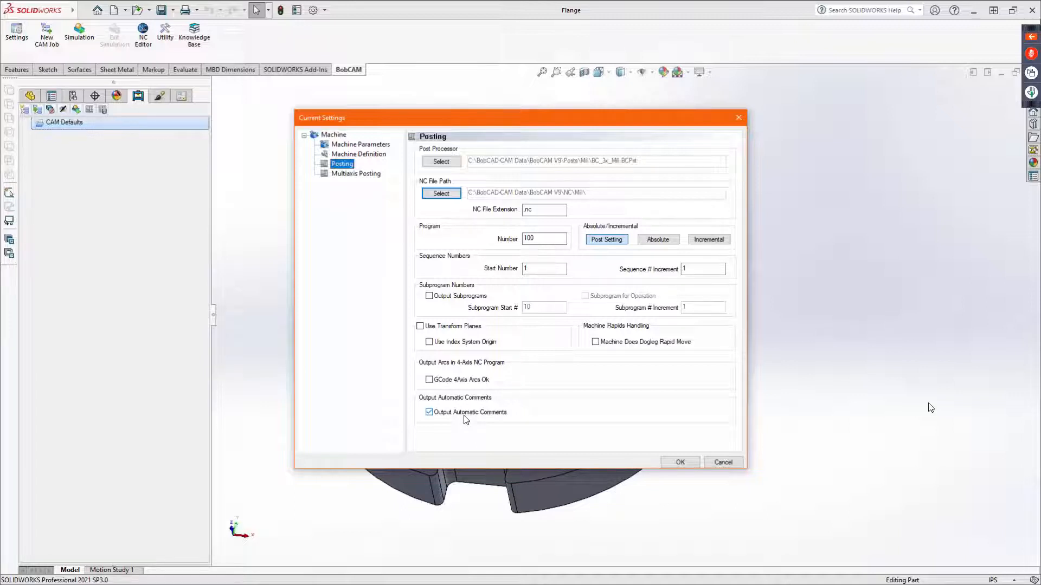
click(372, 175)
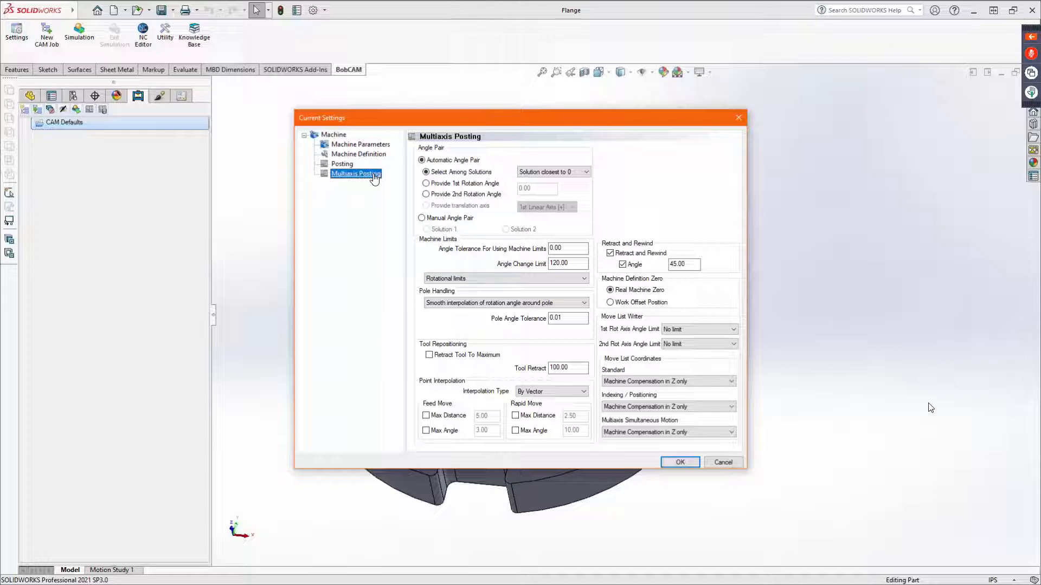
click(693, 464)
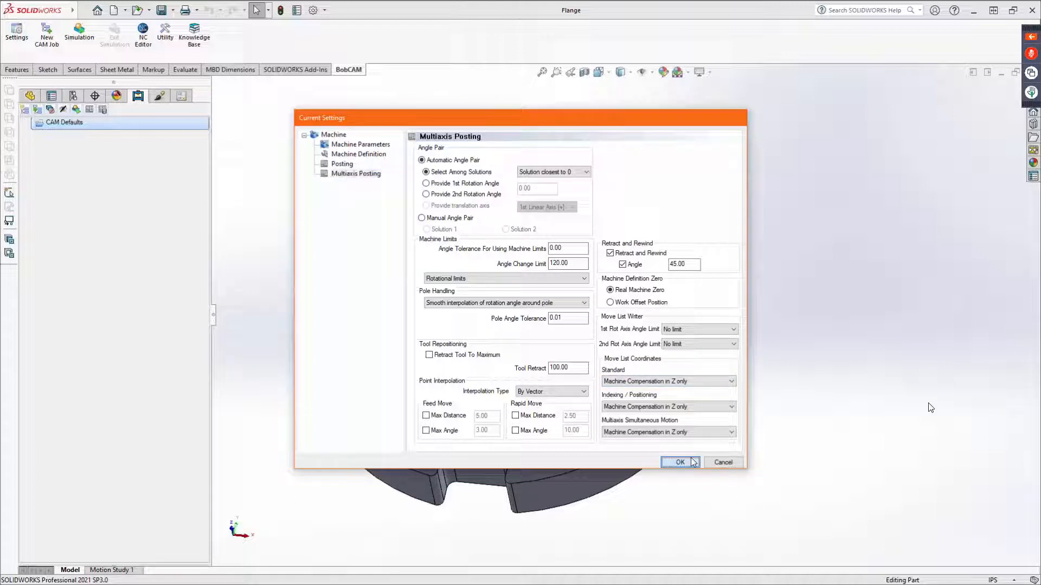
Step: Open the default Cutting Conditions, check the drill peck increment and the chamfer settings, and accept the parameters
right_click(120, 125)
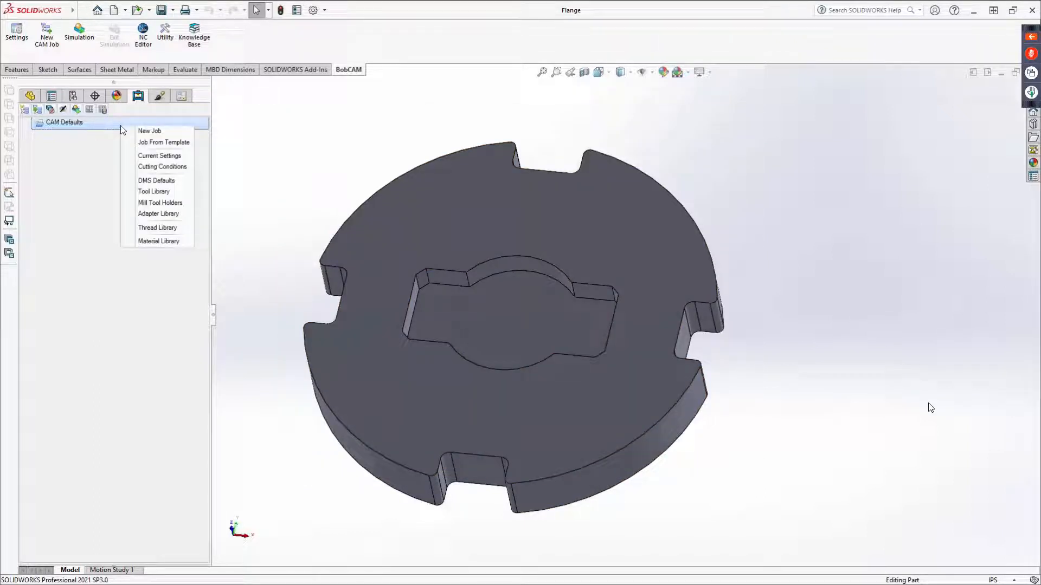
click(140, 168)
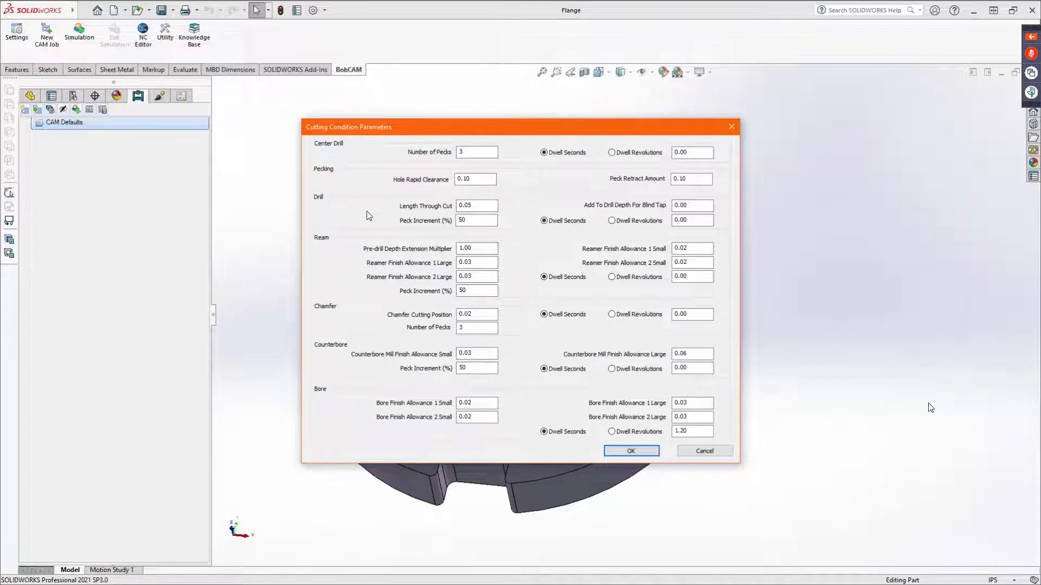
double_click(465, 220)
drag(494, 317, 372, 318)
click(632, 451)
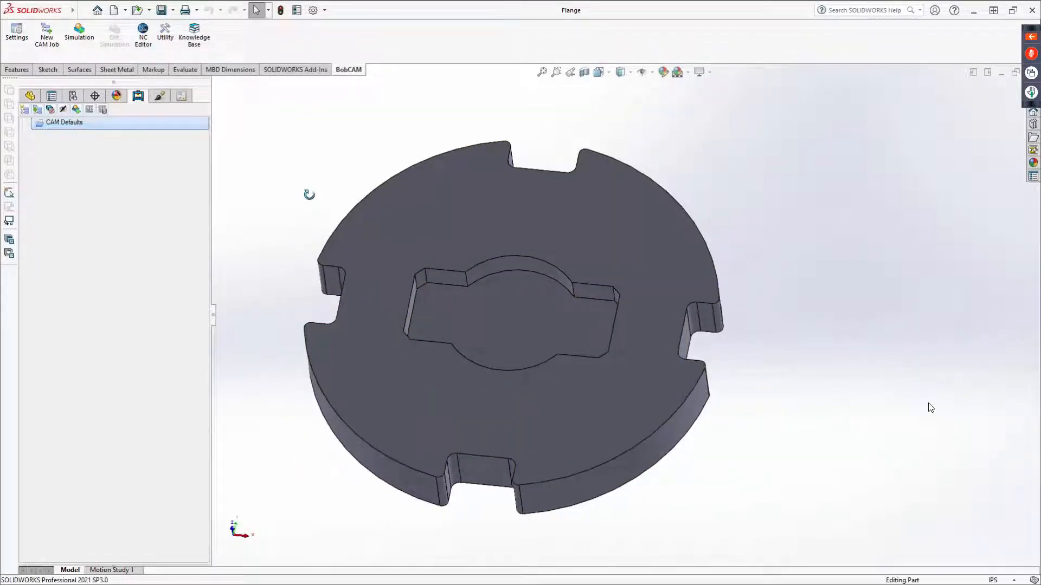
Step: Open the Tool Library from the CAM Defaults and browse the drill, mill, lathe, generic and laser tool categories
right_click(135, 123)
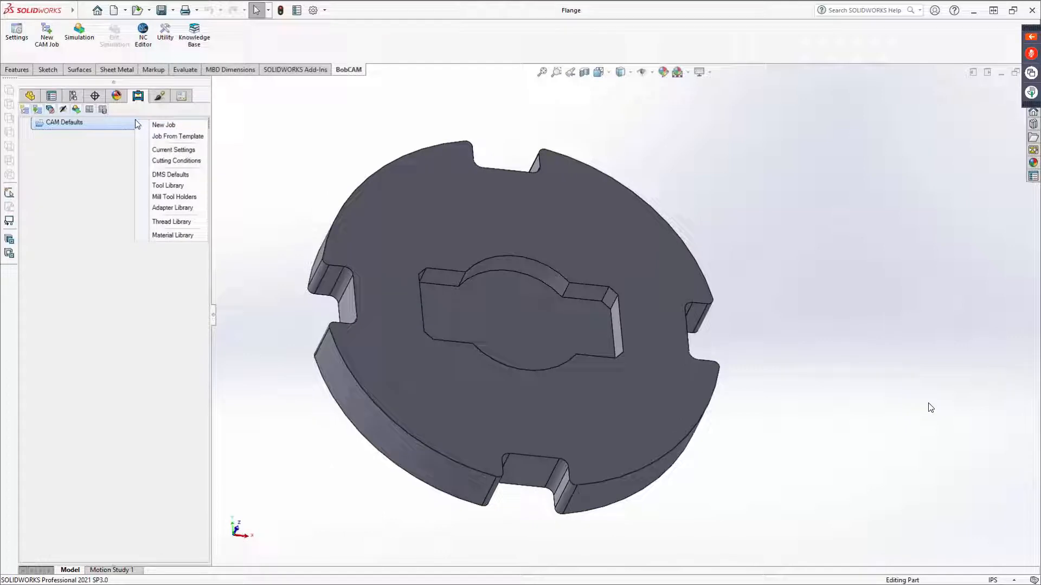
click(182, 188)
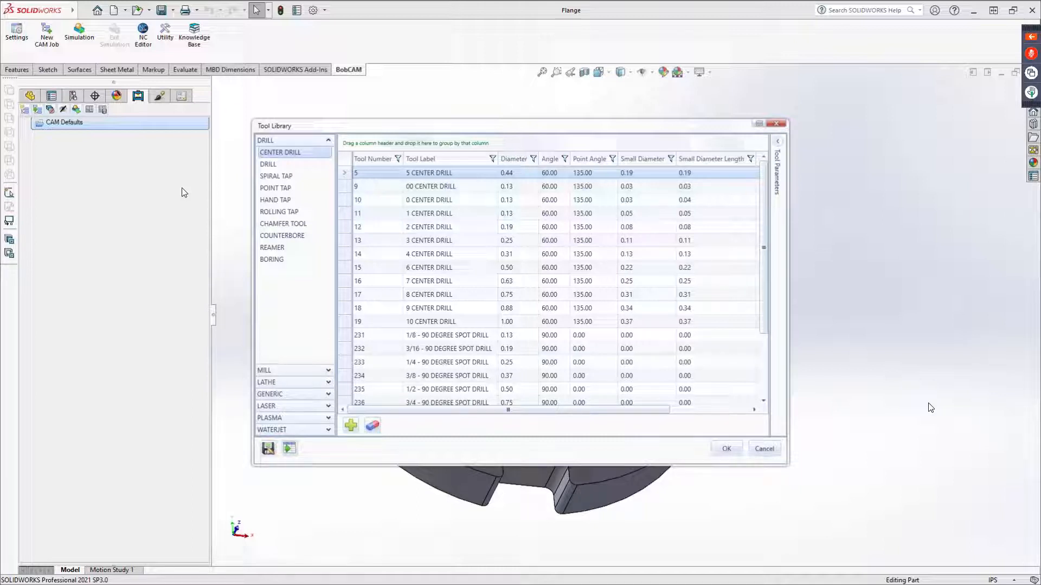
click(305, 141)
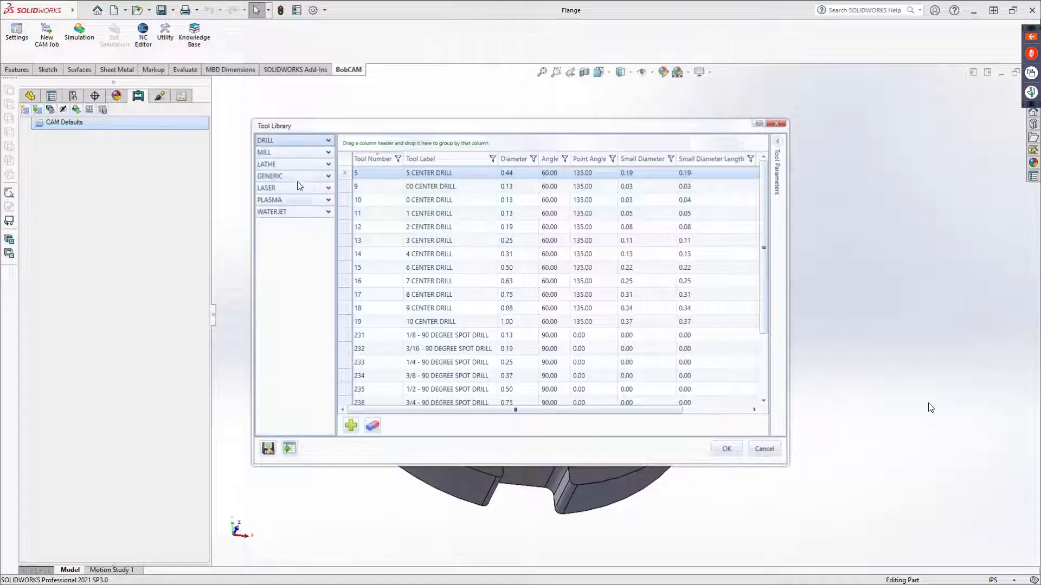
click(307, 152)
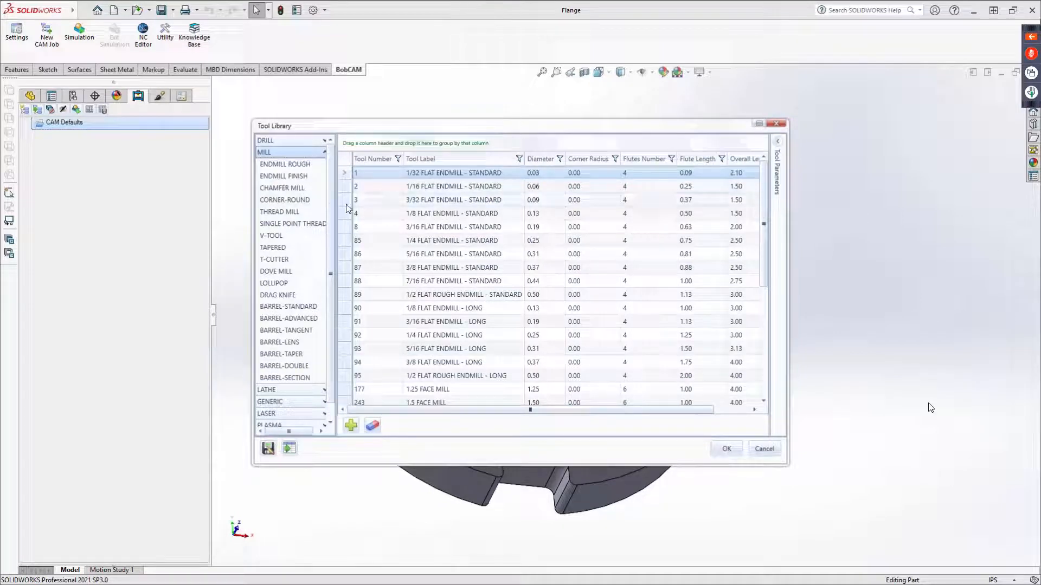
click(319, 154)
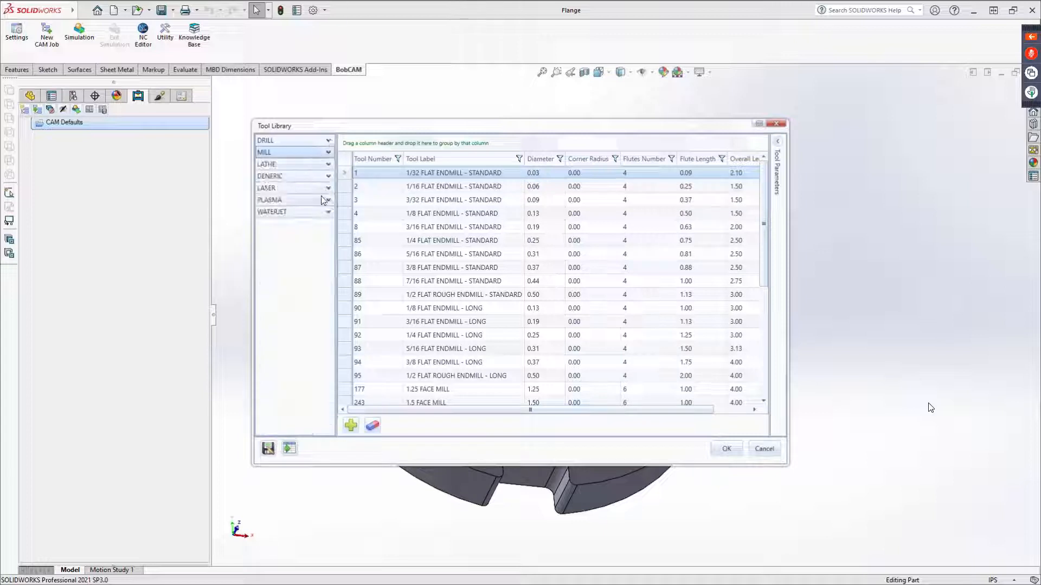
click(316, 164)
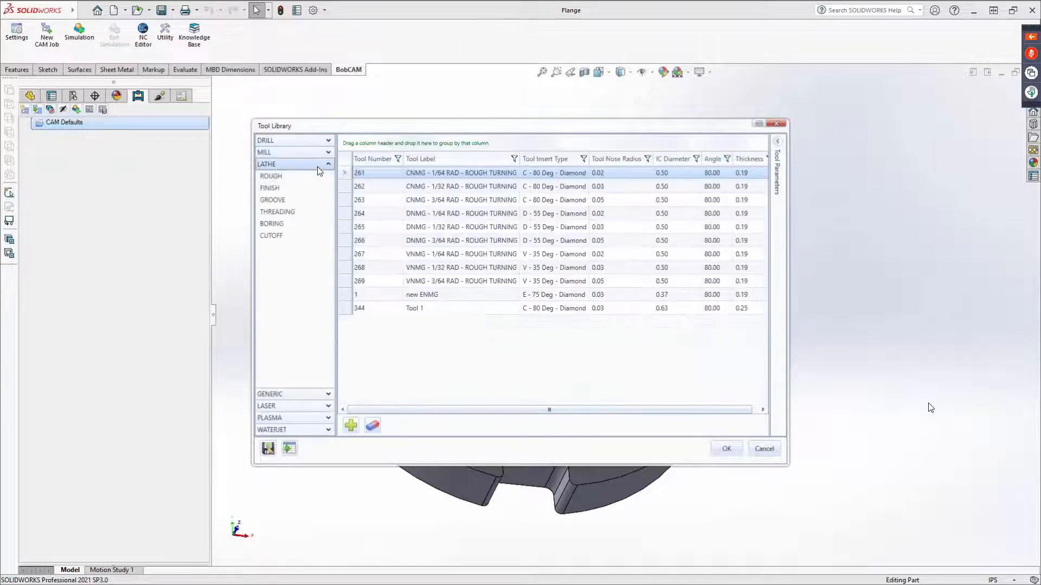
click(317, 165)
click(317, 177)
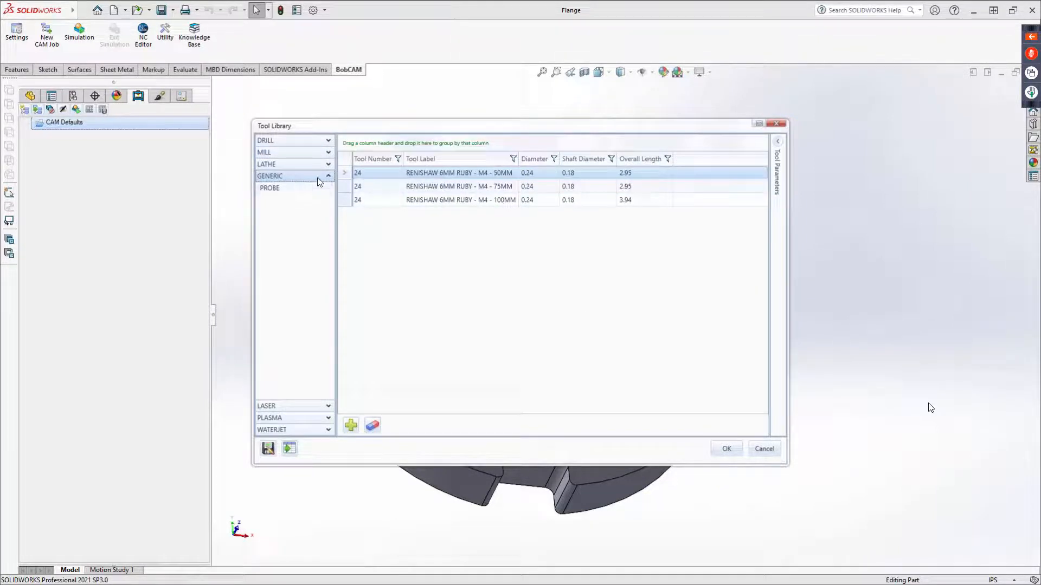
click(317, 177)
click(316, 188)
click(316, 190)
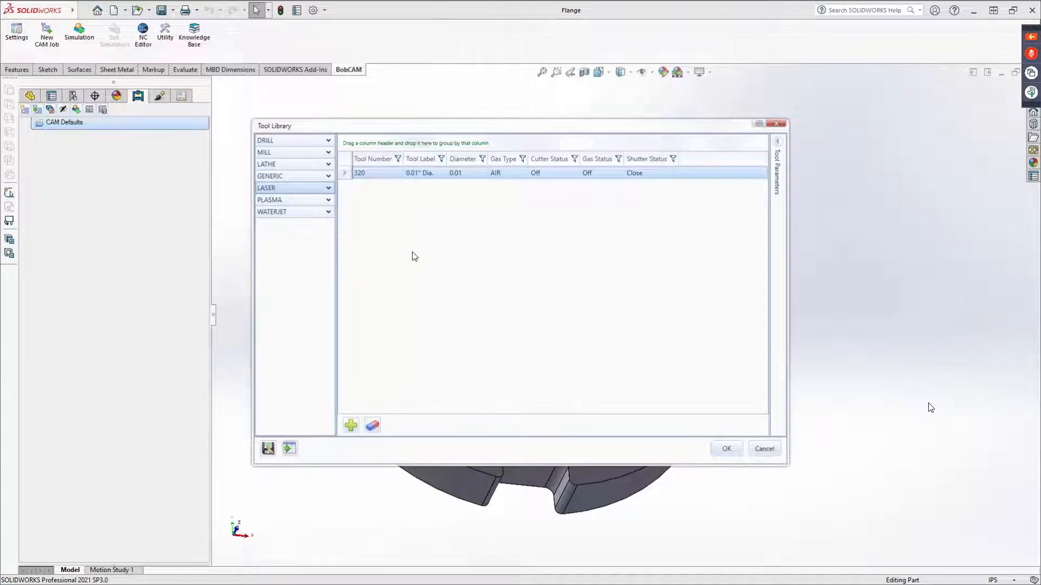
Step: Add a new tool to the mill category's Endmill Rough list and show its tool parameters
click(311, 154)
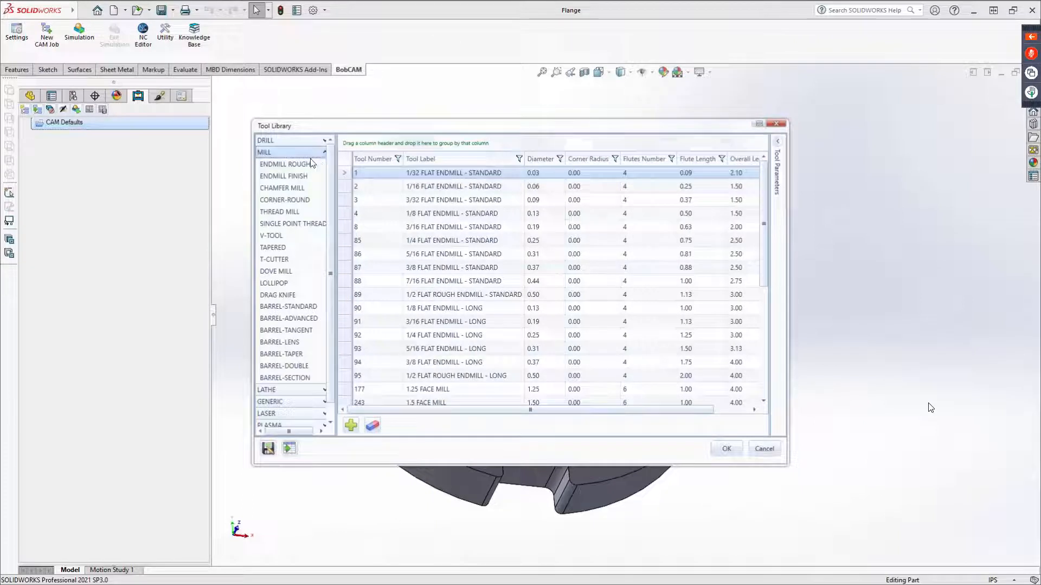
click(312, 163)
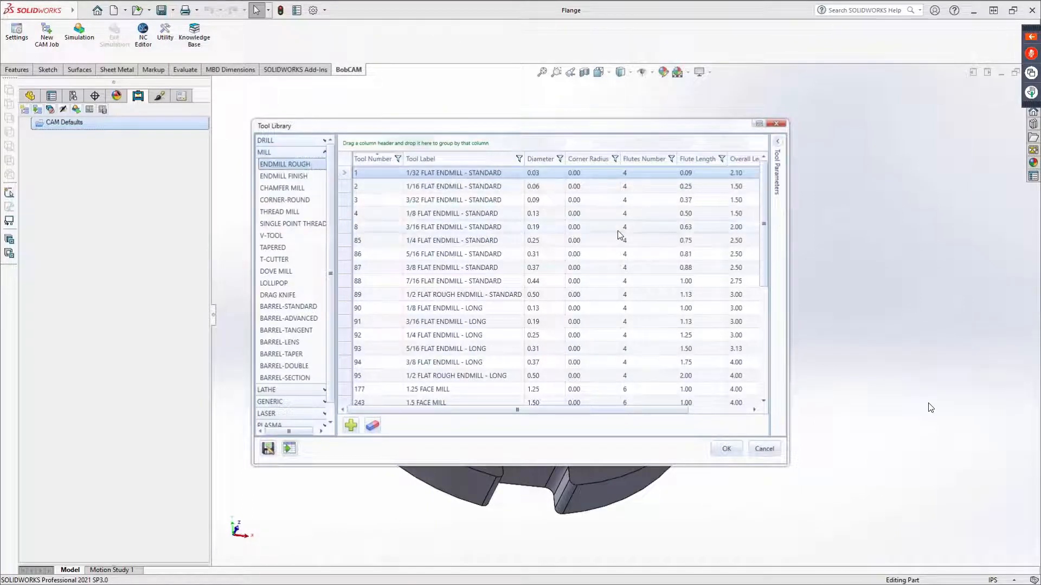
click(351, 426)
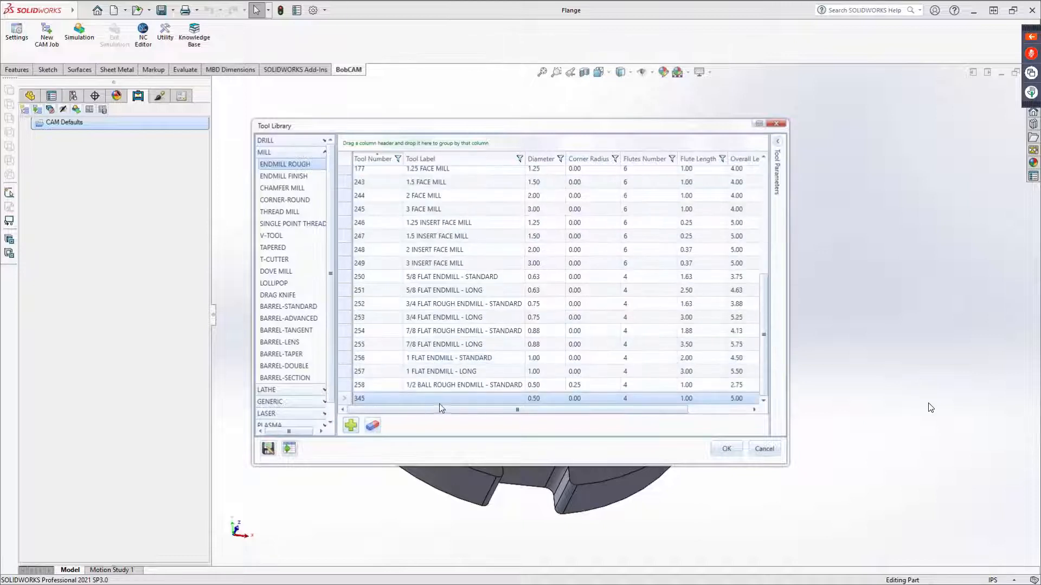
click(779, 142)
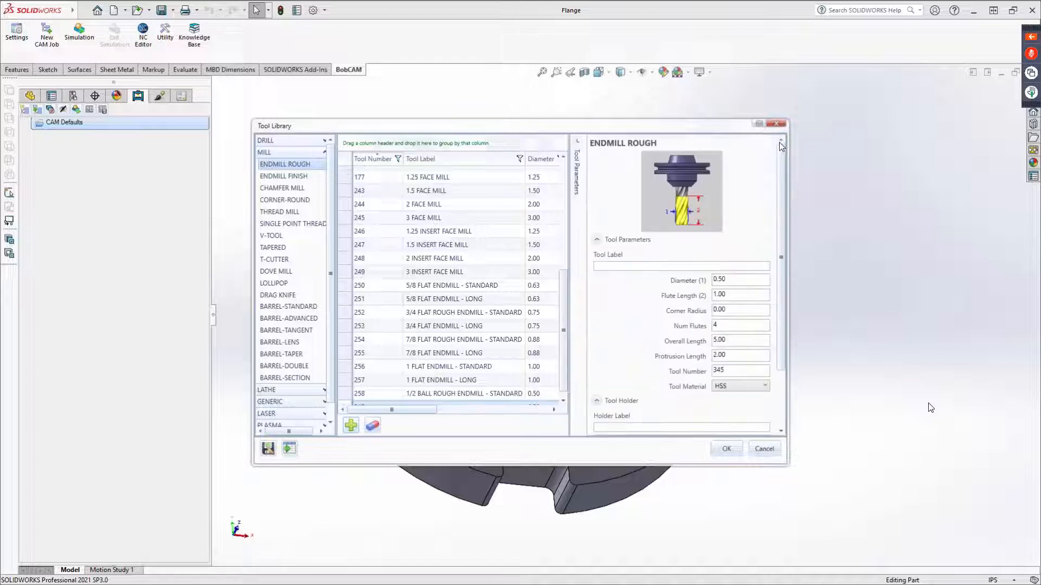
Step: Review the new endmill's label and tool number, turn off its system feeds and speeds, and discard the Tool Library changes
click(650, 266)
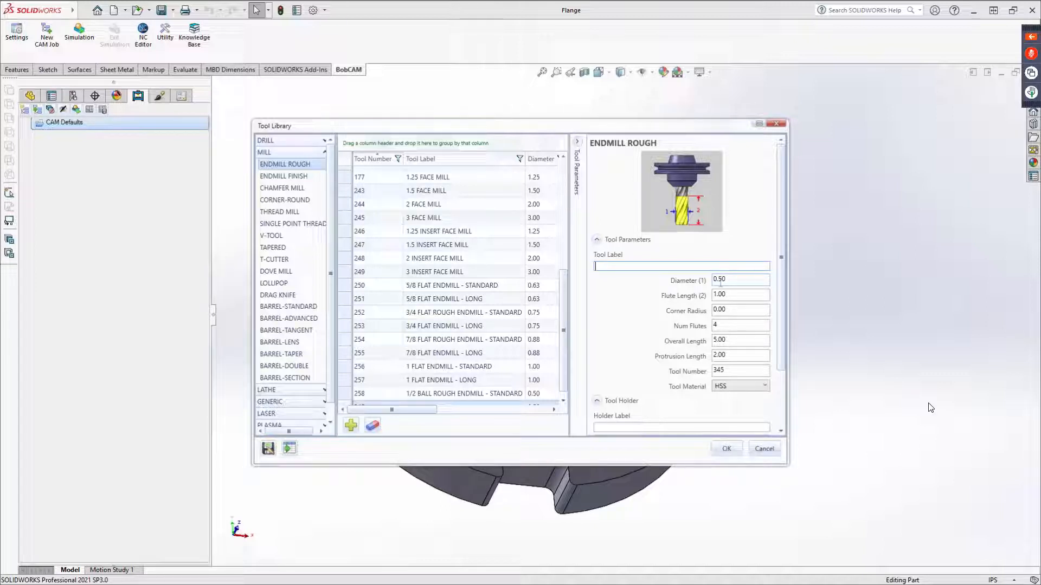
scroll(707, 278, down, 2)
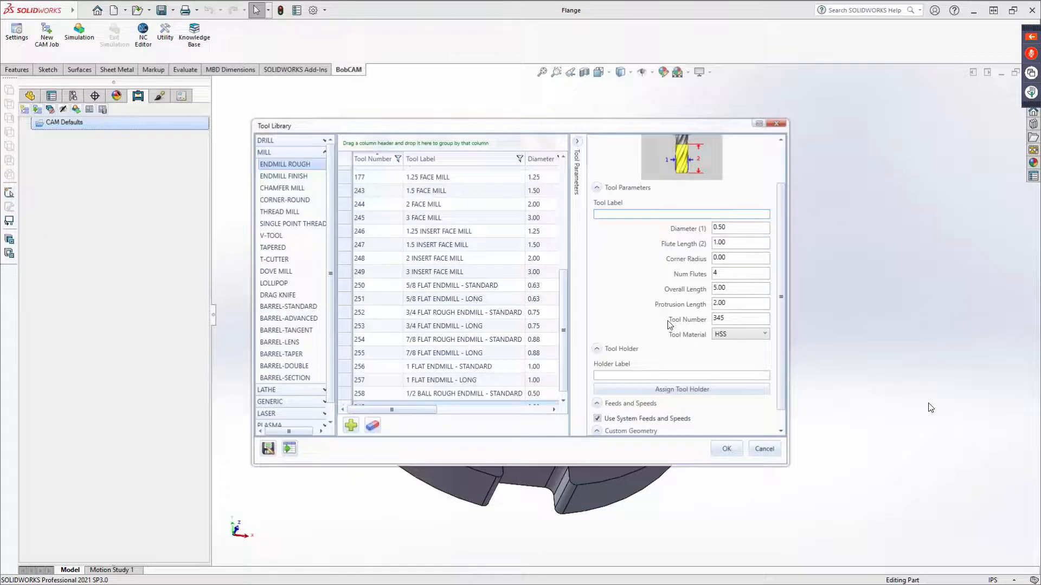
click(672, 321)
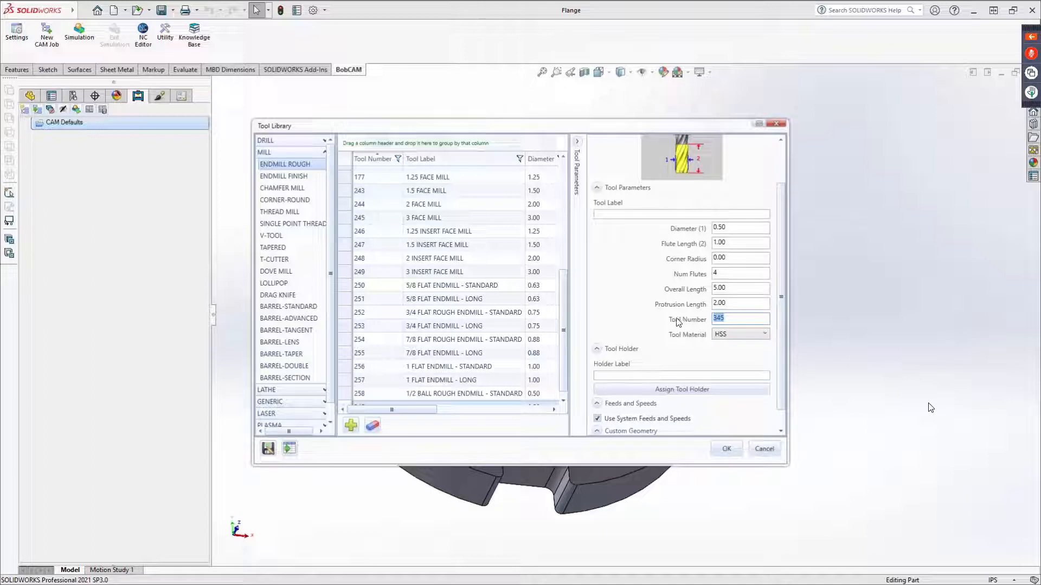
scroll(677, 325, down, 1)
click(597, 397)
scroll(657, 350, down, 2)
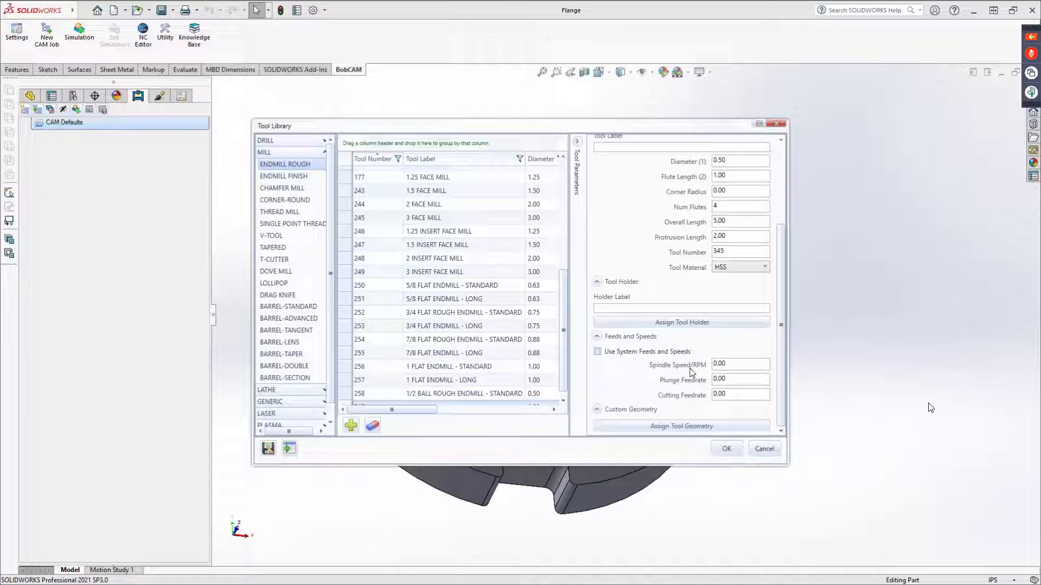
click(763, 448)
Step: Open the Thread Library, show the UNC tapping group and look through its threads, selecting 1/4-20 UNC
right_click(79, 125)
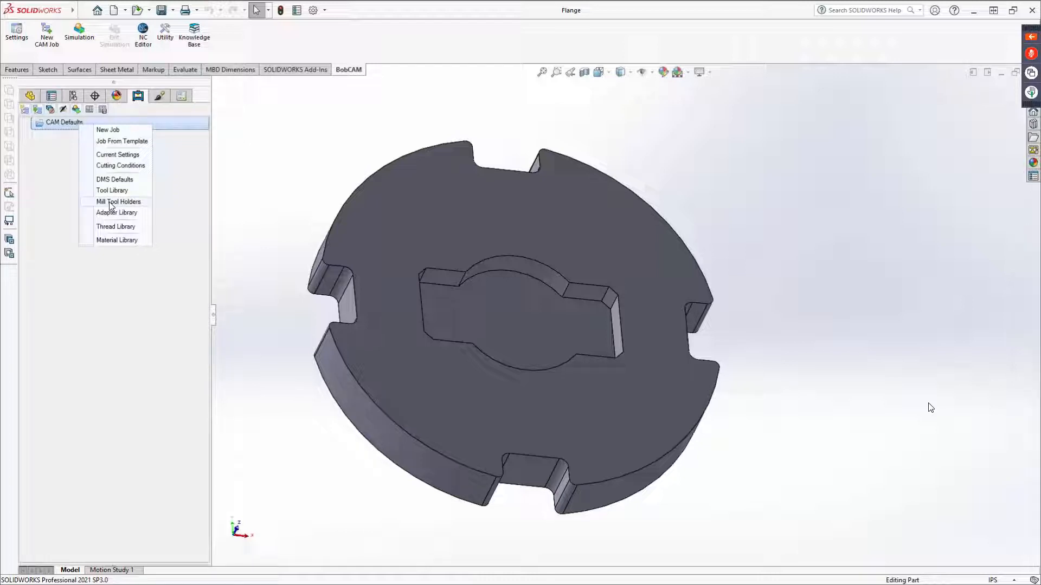
click(135, 230)
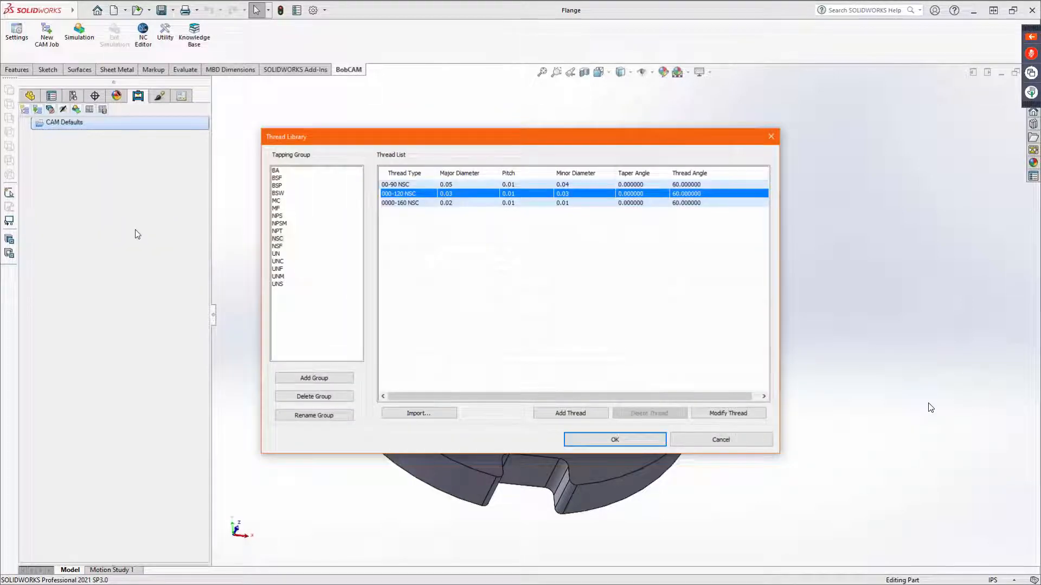
click(283, 269)
click(278, 261)
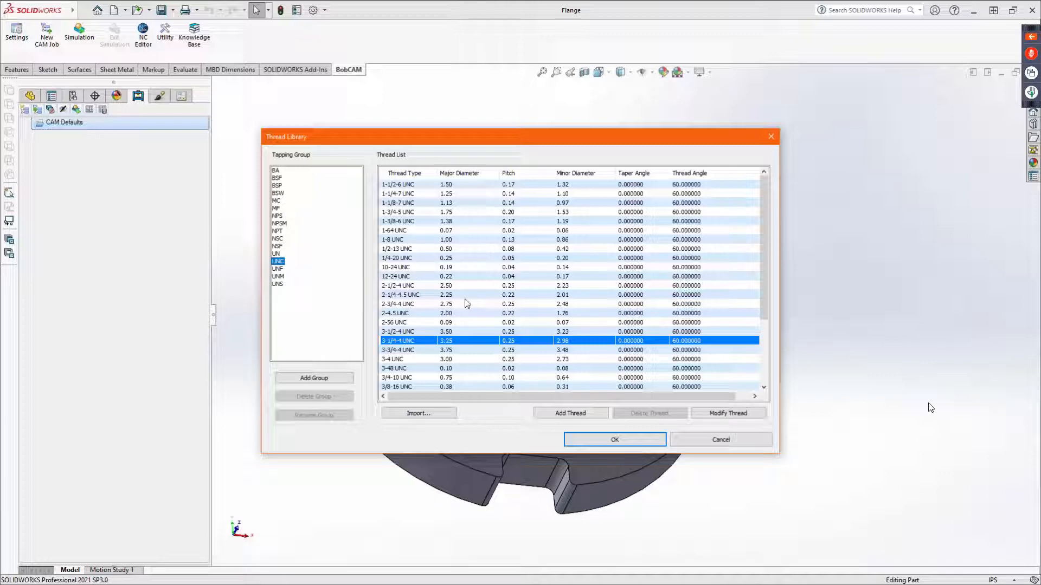
click(458, 258)
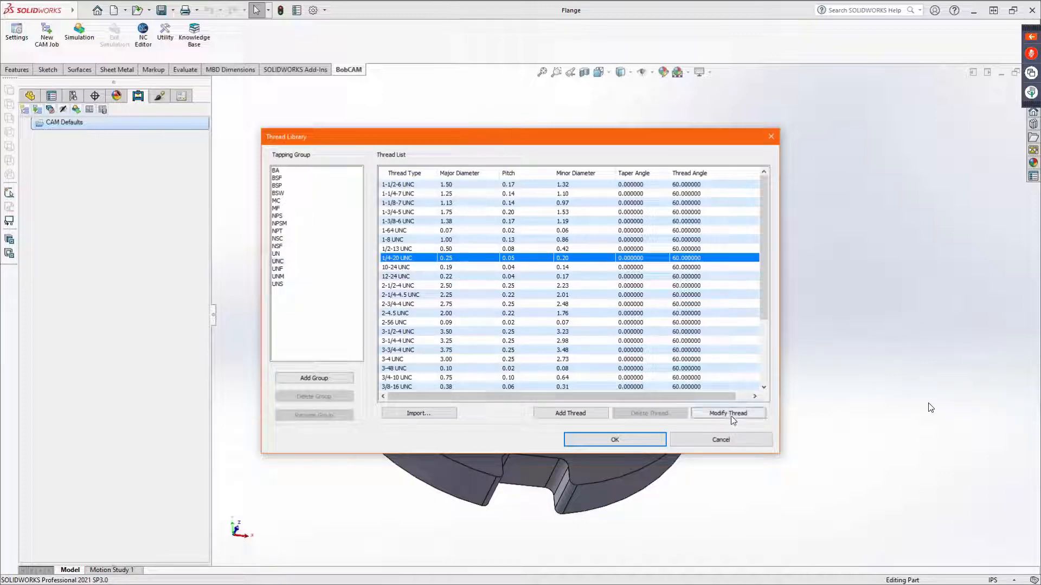
scroll(588, 312, down, 3)
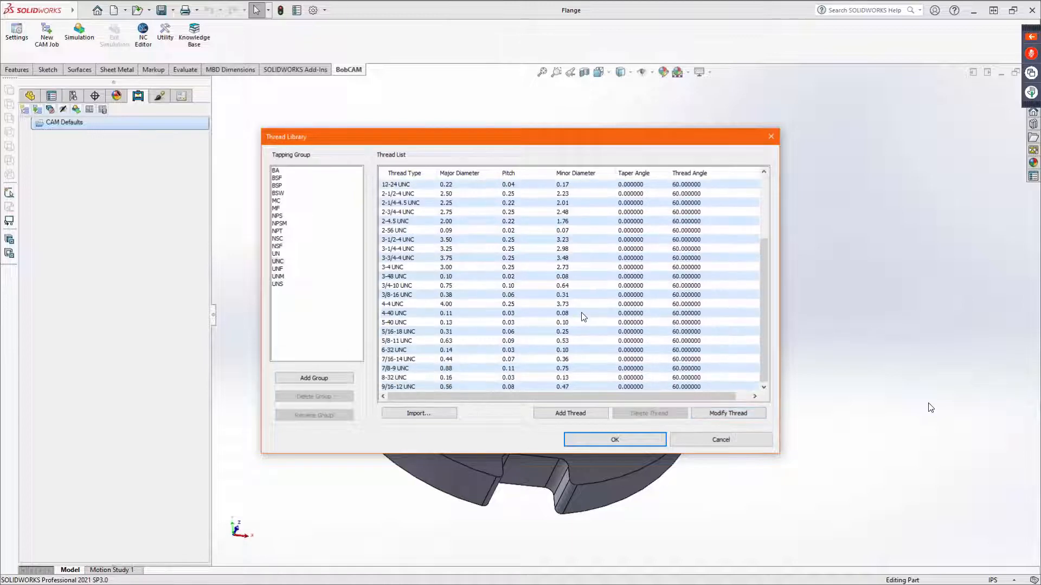
scroll(581, 314, up, 3)
scroll(581, 315, down, 3)
scroll(420, 296, up, 3)
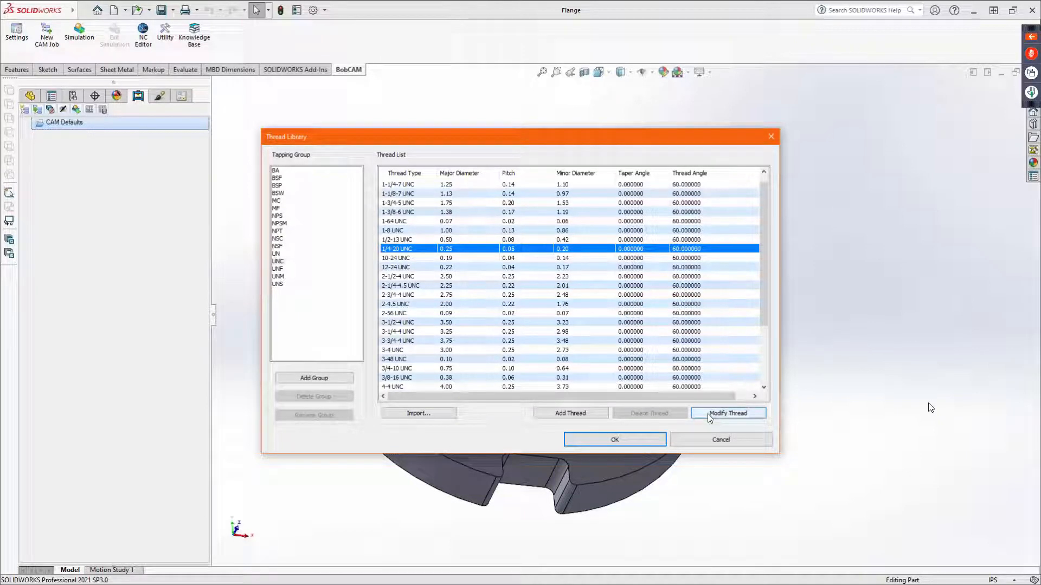
Step: Inspect the cutting and rolling hole sizes of the 1/4-20 UNC thread, and close the Thread Library without saving
click(708, 414)
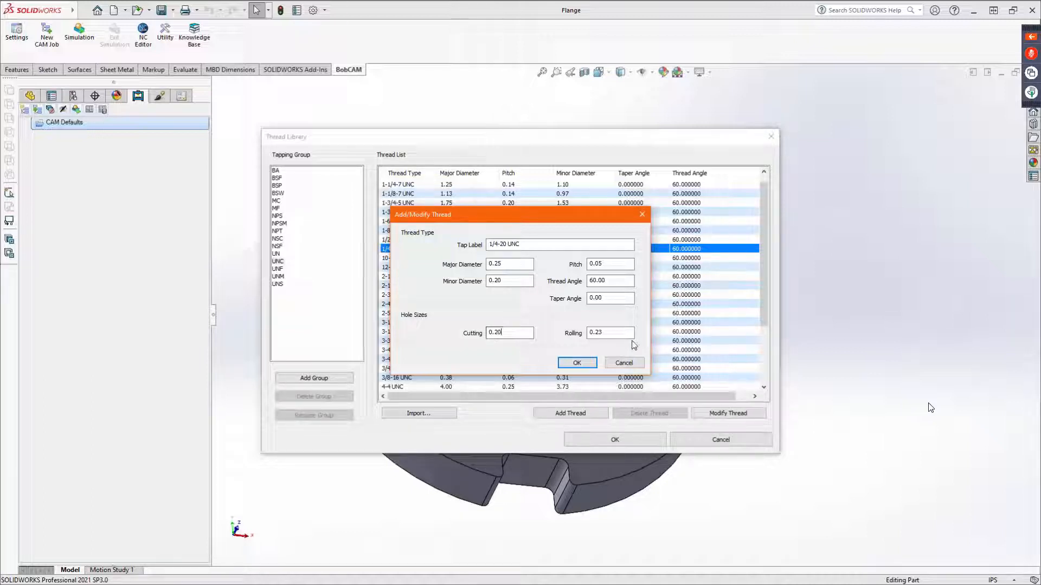
click(616, 333)
click(578, 362)
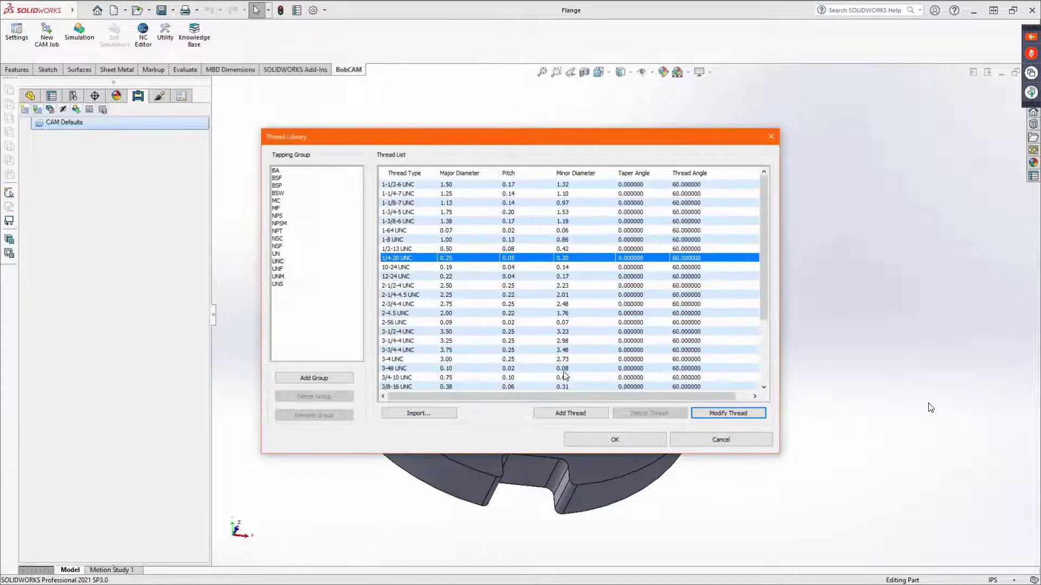
click(688, 440)
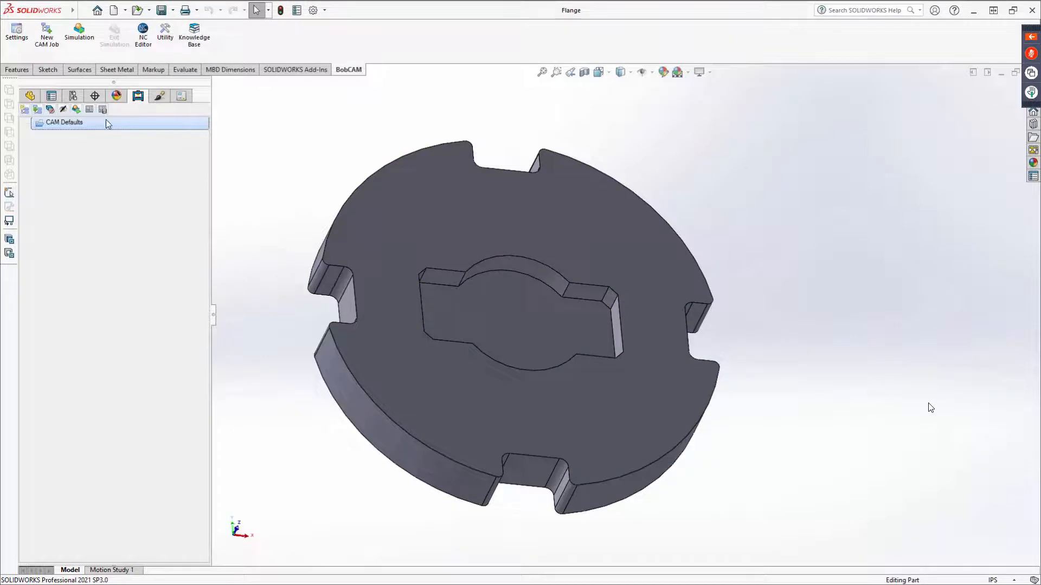
Step: Open the Material Library and show the feeds and speeds of Carbon Steel 1009 - Plain (125-175 HB)
right_click(105, 124)
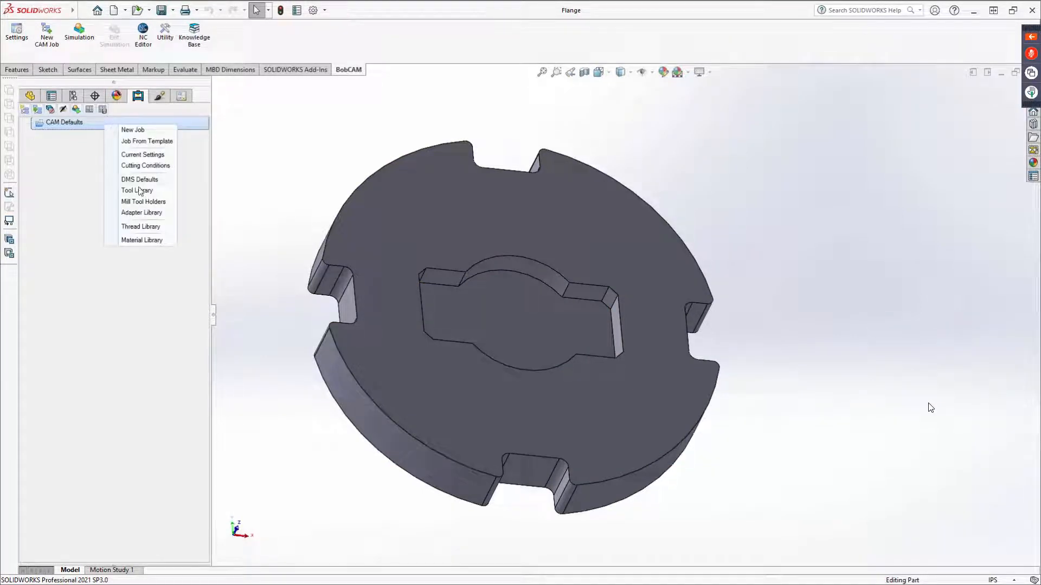
key(Return)
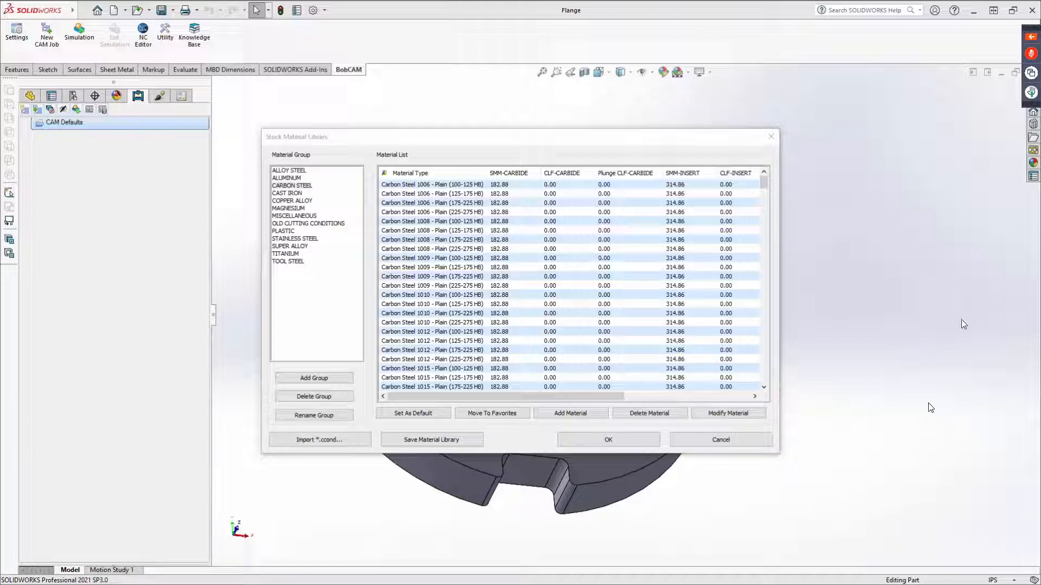
click(518, 267)
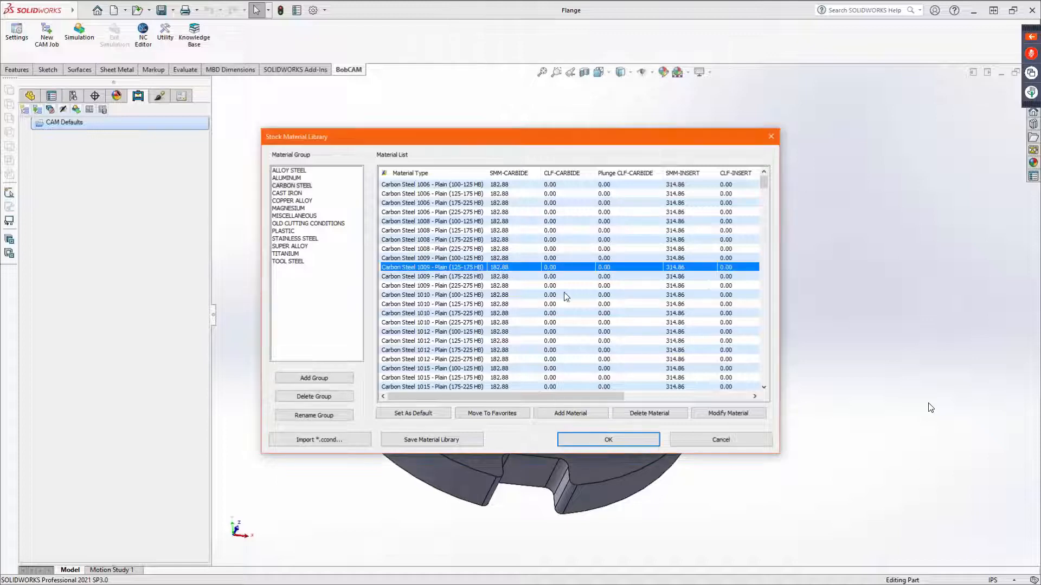
click(728, 414)
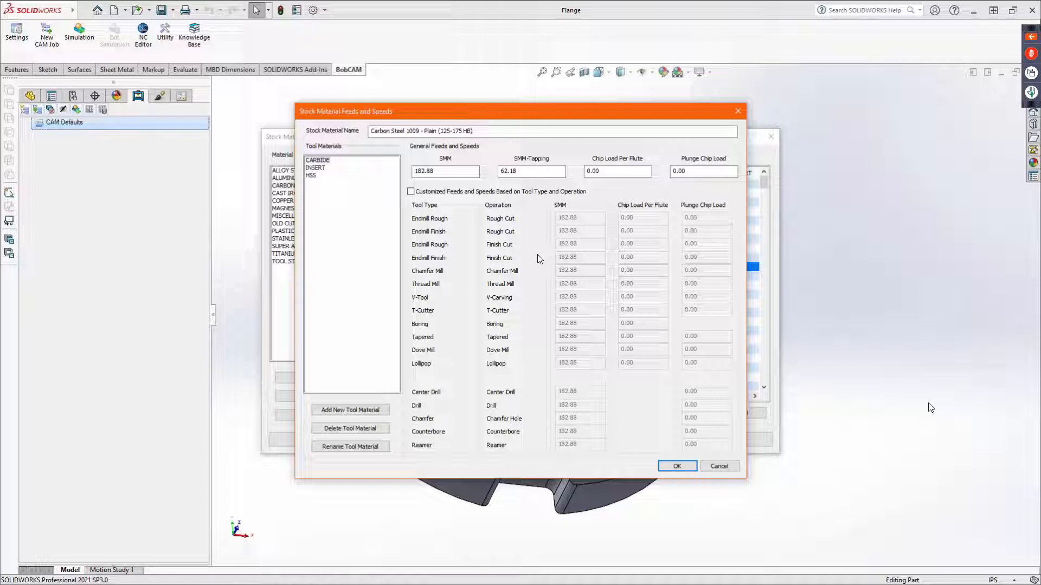
Step: Inspect the general SMM and SMM-Tapping values of the CARBIDE tool material
click(324, 160)
click(439, 171)
drag(439, 172, 396, 179)
key(Tab)
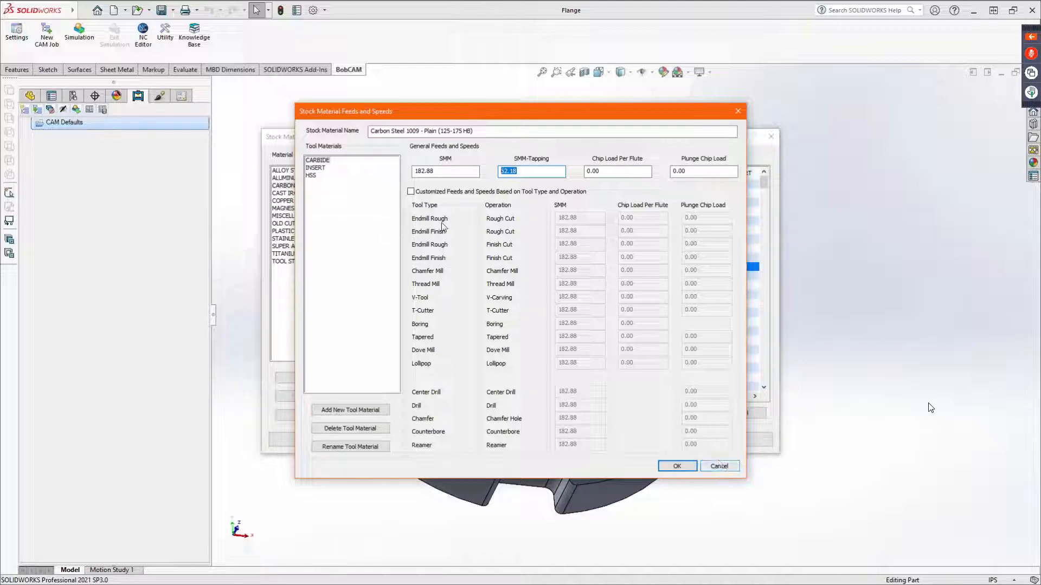
Step: Turn on customized feeds and speeds based on tool type and operation, and turn them off again, discarding the customized values
click(409, 193)
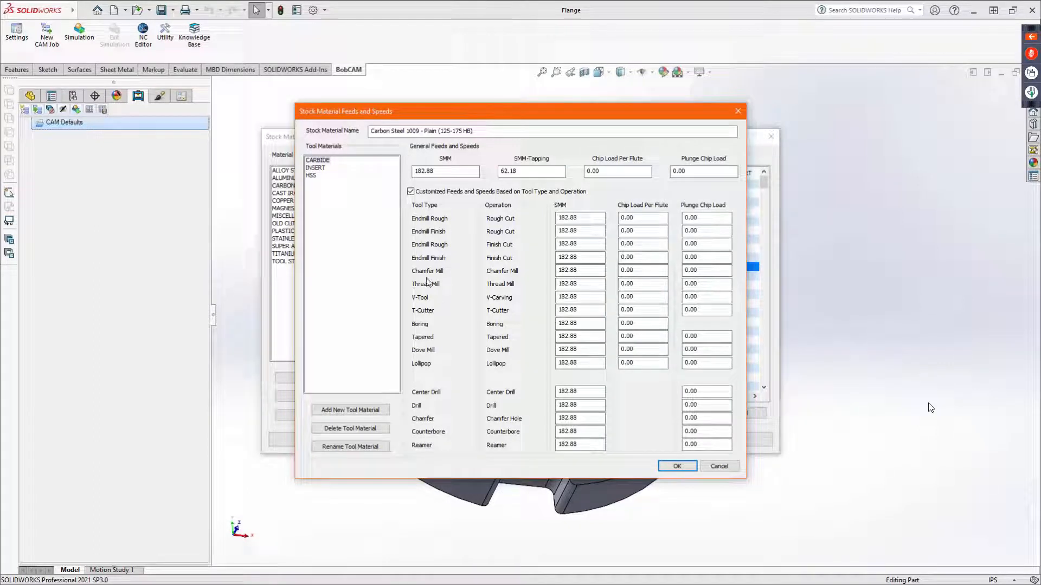
click(411, 192)
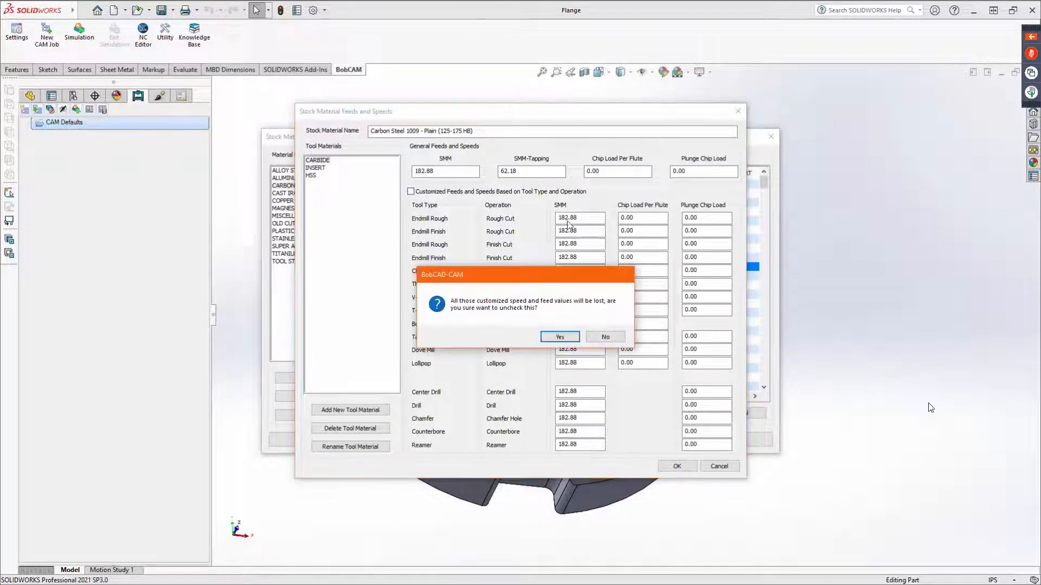
click(561, 339)
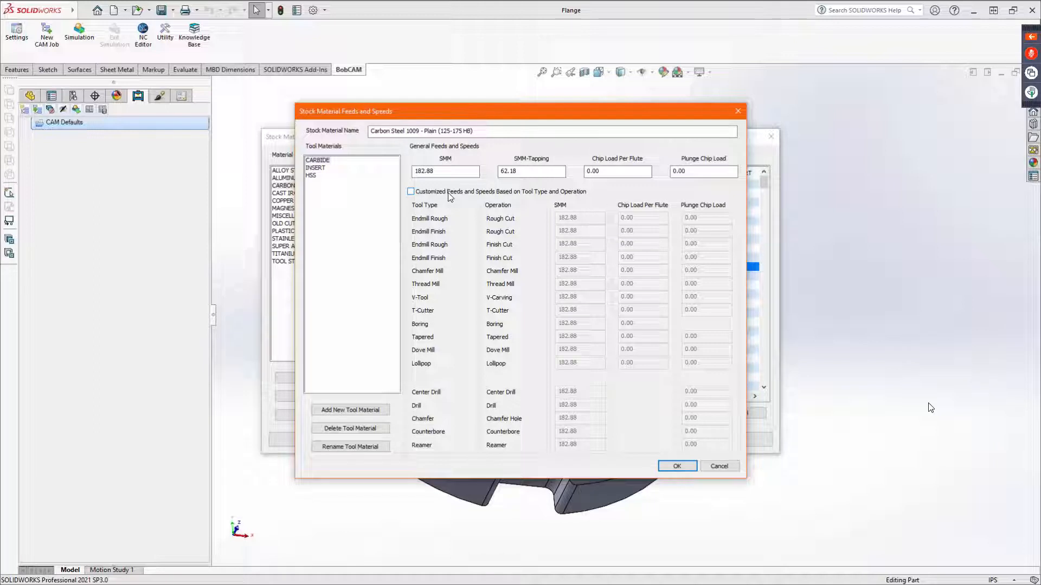
Step: Close the material's feeds and speeds and the Material Library without saving, and check the document's unit system
click(721, 466)
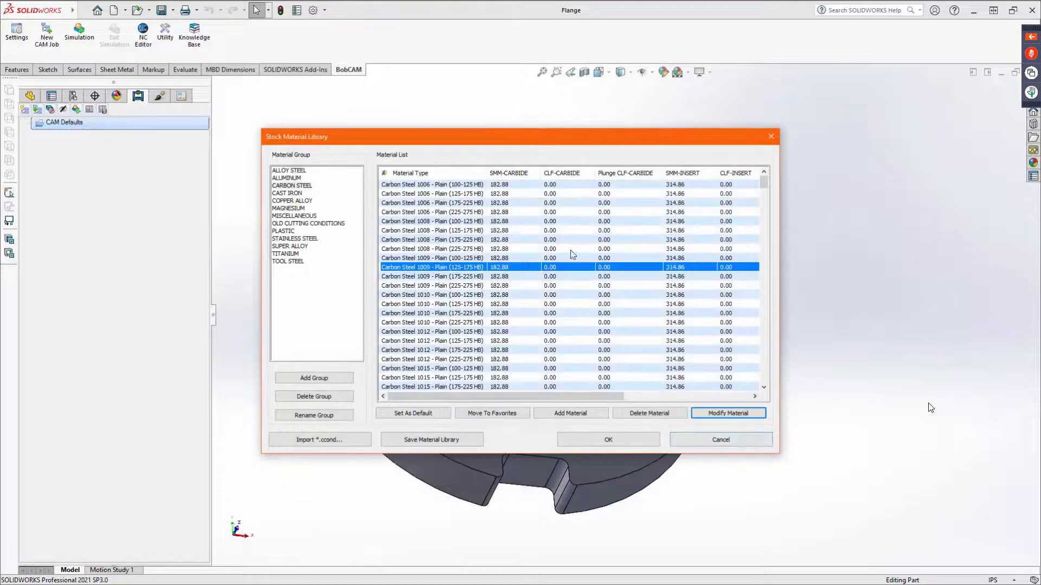
click(710, 441)
click(1011, 582)
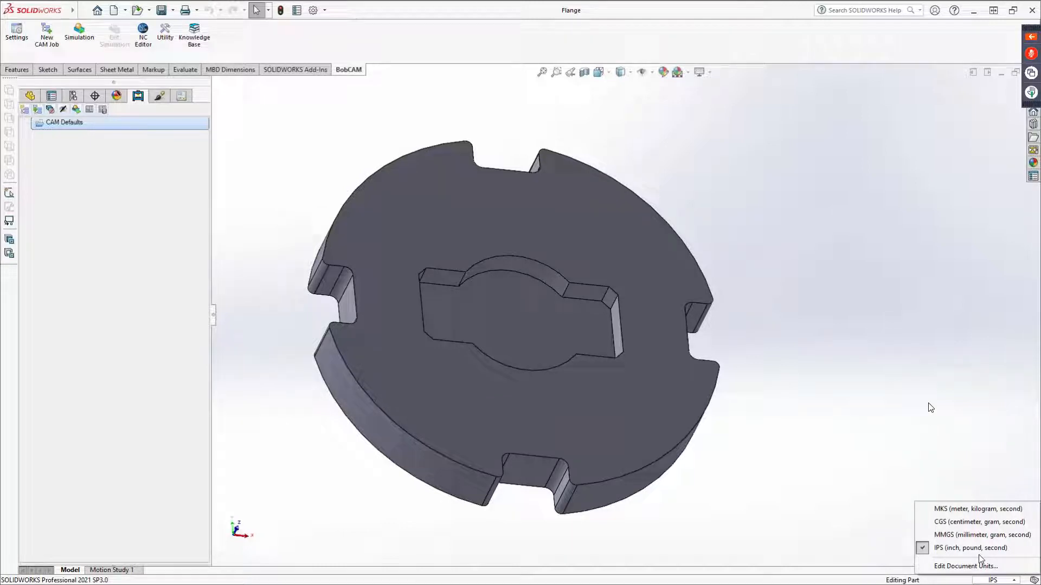
click(861, 515)
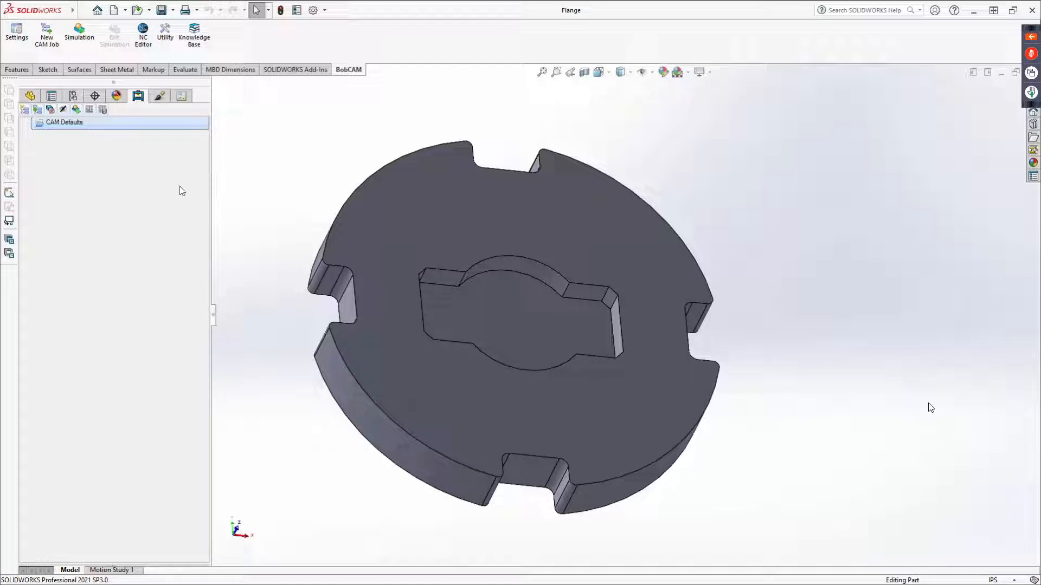
Step: Create a new Milling job from the CAM Defaults with the BC_3x_Mill machine, the System Default template and the stock wizard enabled
right_click(73, 127)
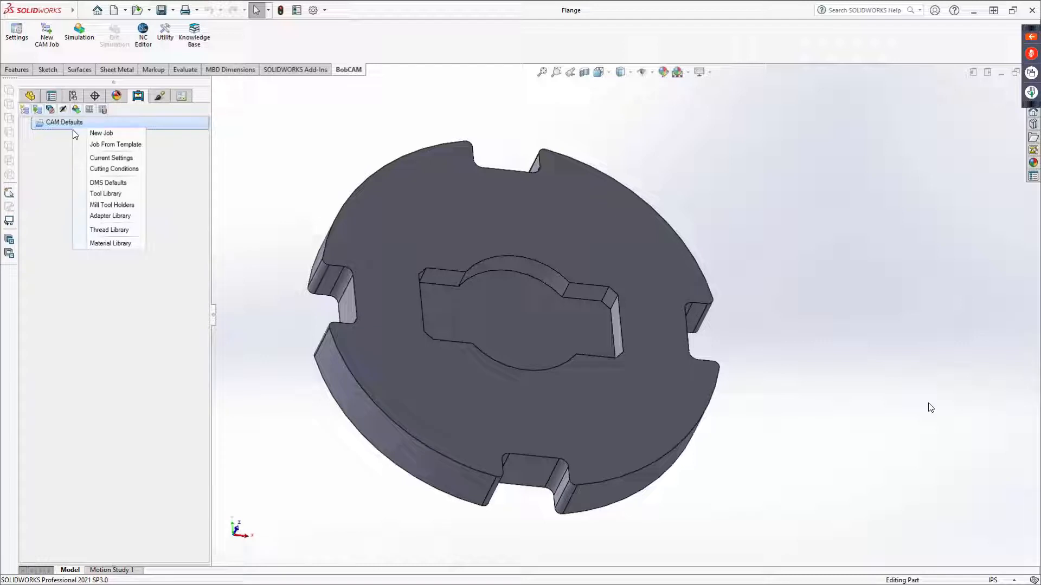
click(103, 134)
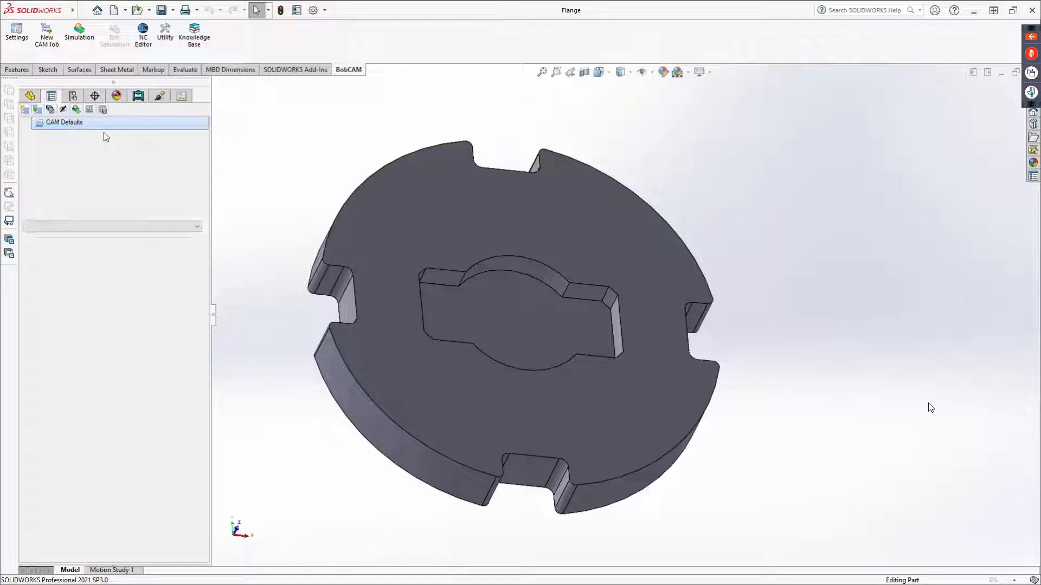
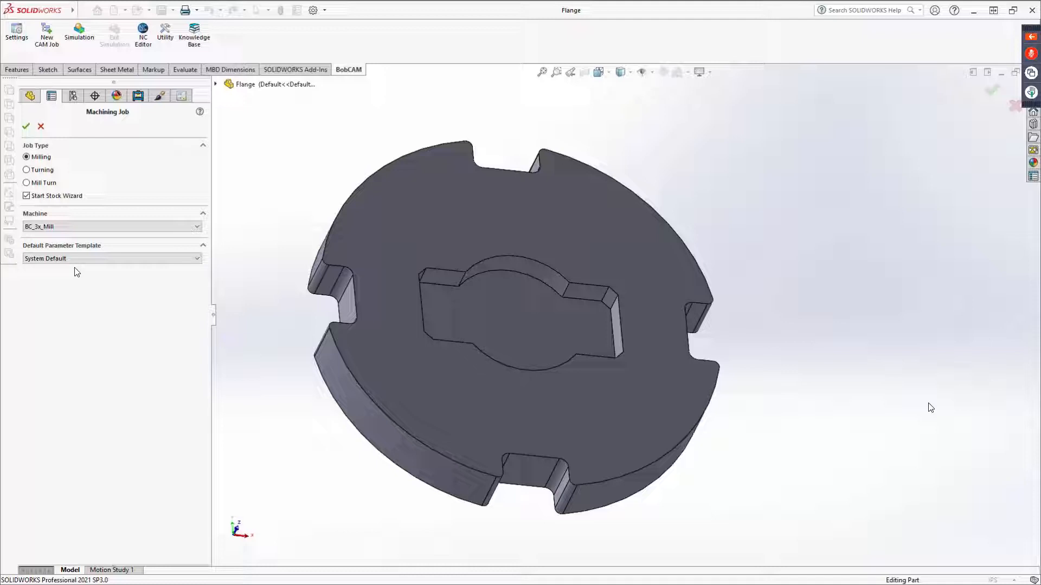
click(27, 127)
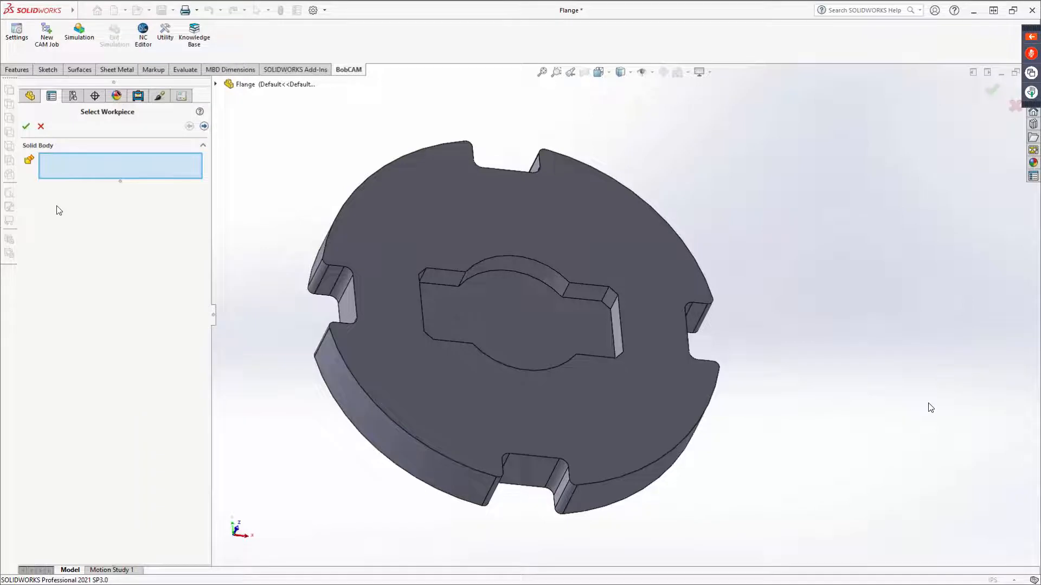
Step: Select the flange's solid body as the workpiece and continue to the stock specification
click(434, 246)
middle_drag(888, 289, 748, 255)
scroll(860, 267, down, 5)
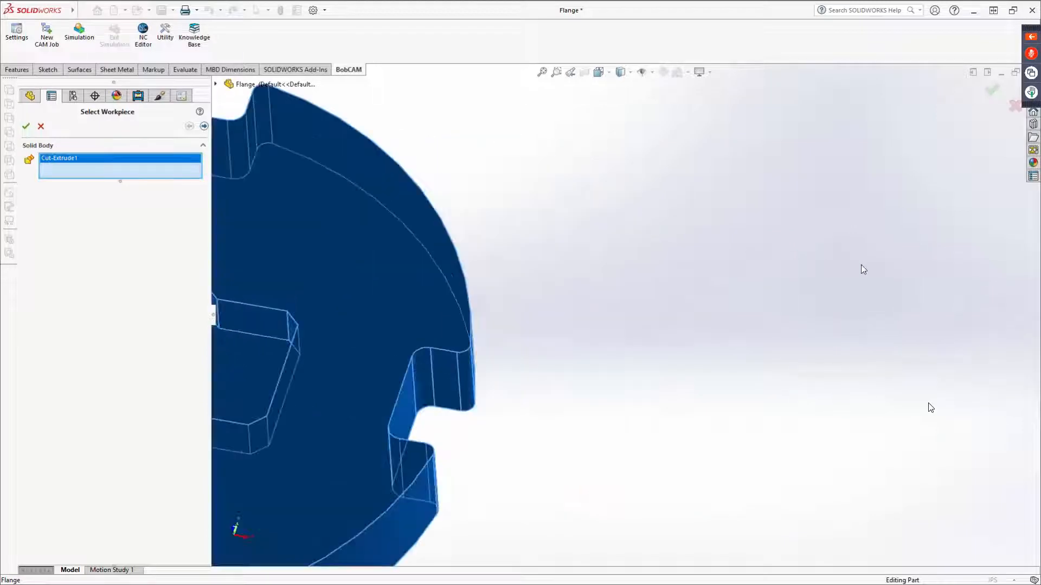
scroll(708, 277, up, 8)
scroll(500, 339, down, 3)
scroll(464, 319, down, 2)
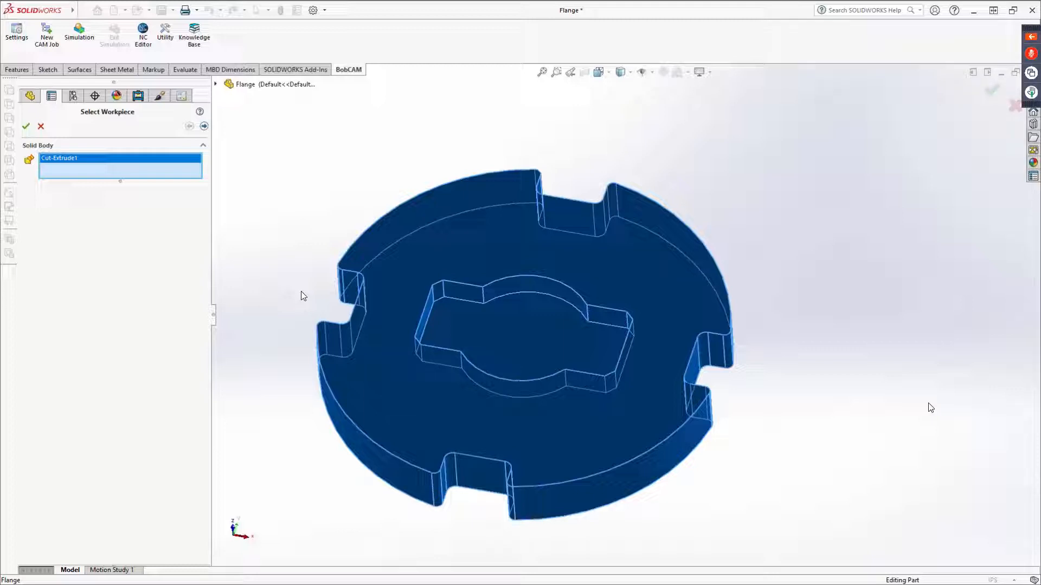
click(204, 127)
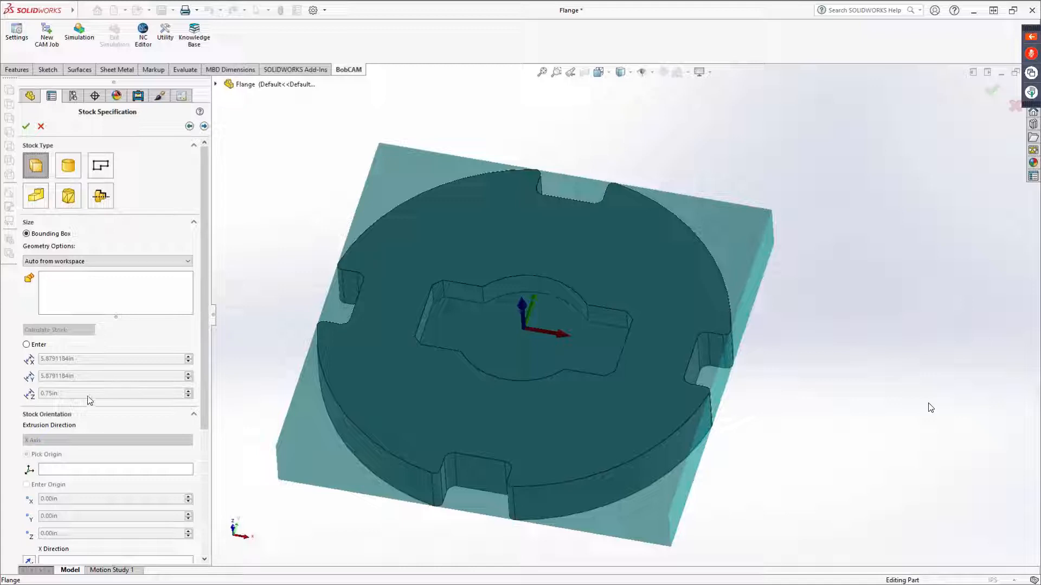
Step: Switch the rectangular stock to entered dimensions and set its X and Y sizes to 6 in each
scroll(608, 388, up, 1)
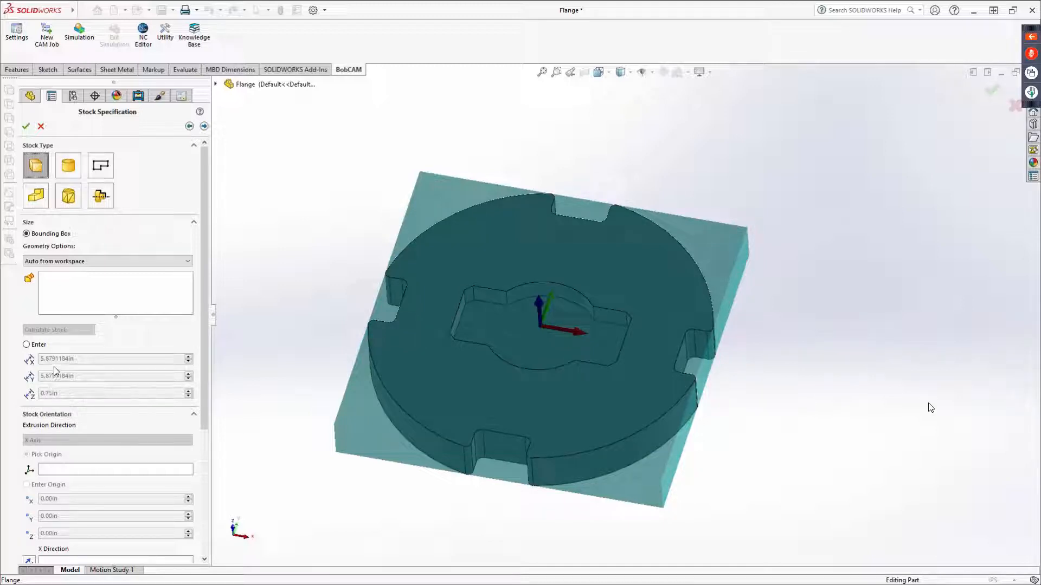
click(27, 345)
double_click(83, 360)
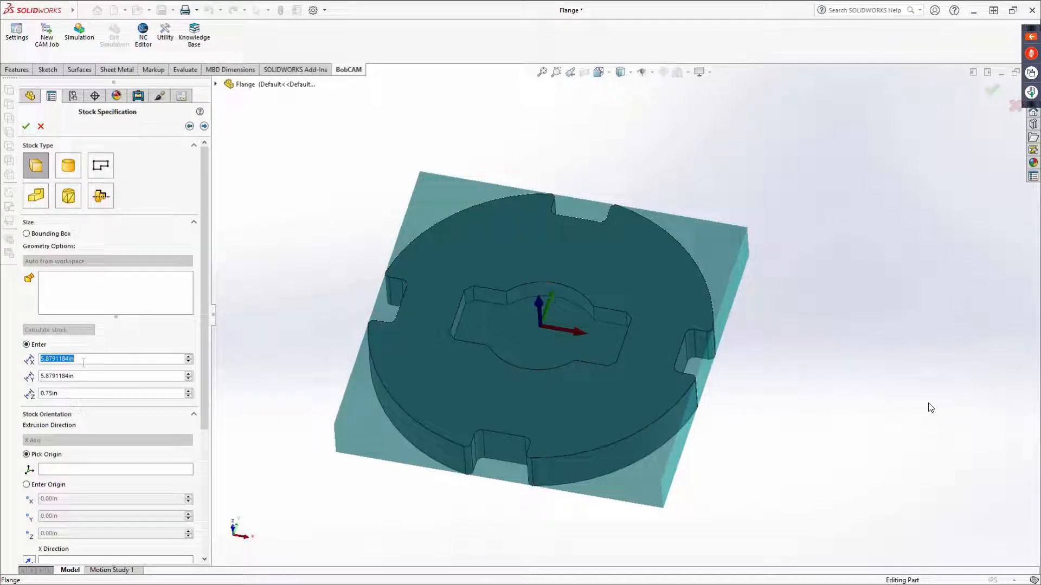
text(6)
key(Return)
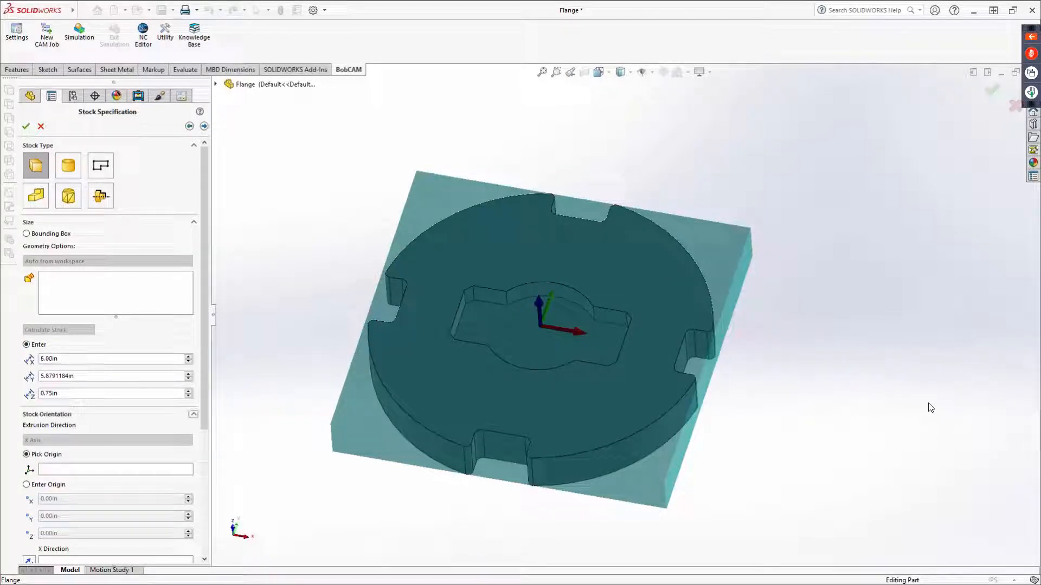
double_click(82, 375)
text(6)
key(Return)
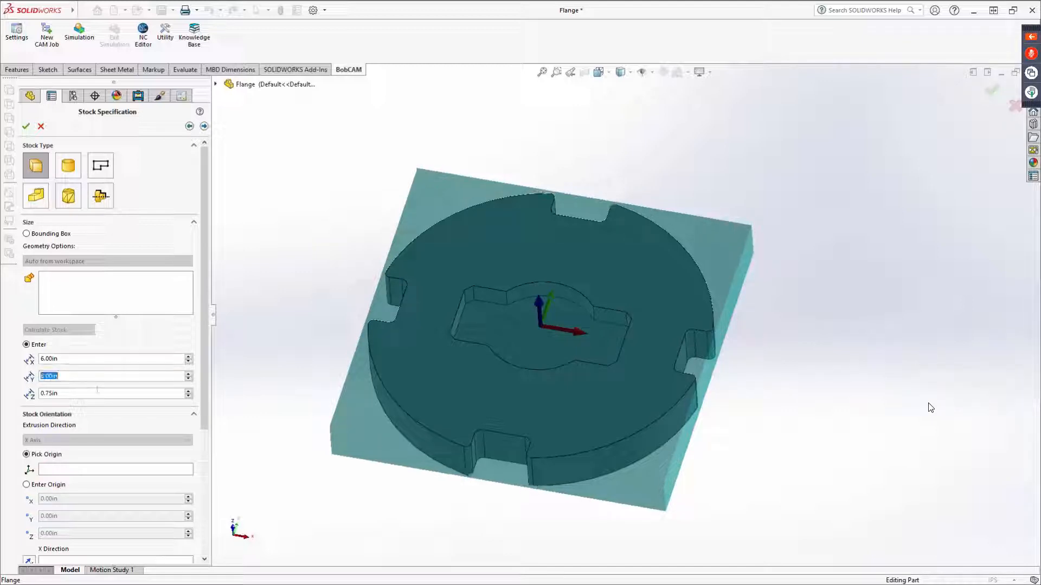
Step: Continue to the machine setup and pick the stock's upper corner at X -3 in, Y 3 in as the origin of Machine Setup - 1
mouse_move(367, 327)
middle_down()
mouse_move(415, 399)
mouse_move(380, 325)
middle_up()
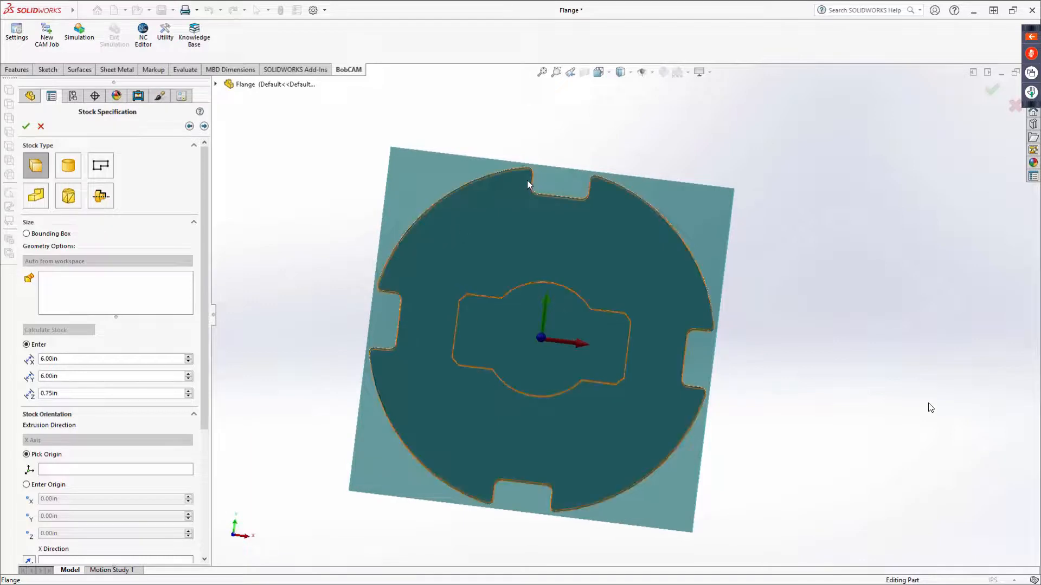
middle_drag(428, 328, 382, 363)
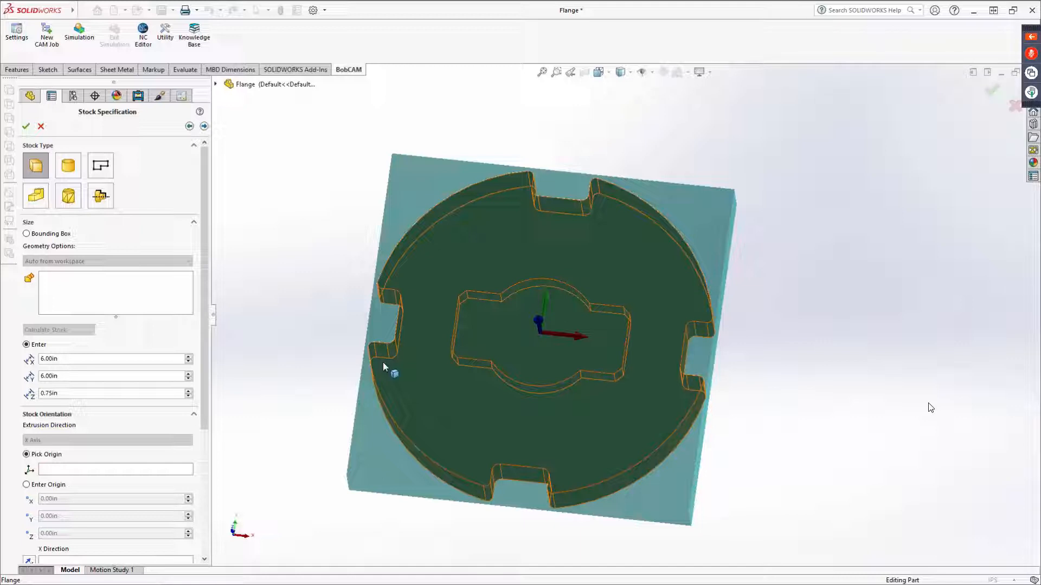
scroll(137, 331, down, 3)
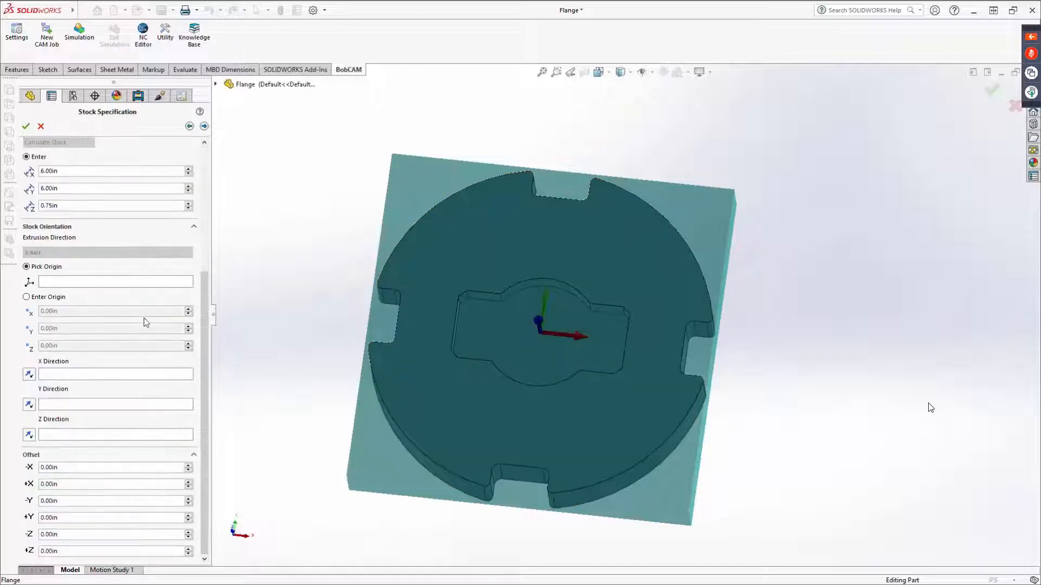
scroll(145, 321, up, 3)
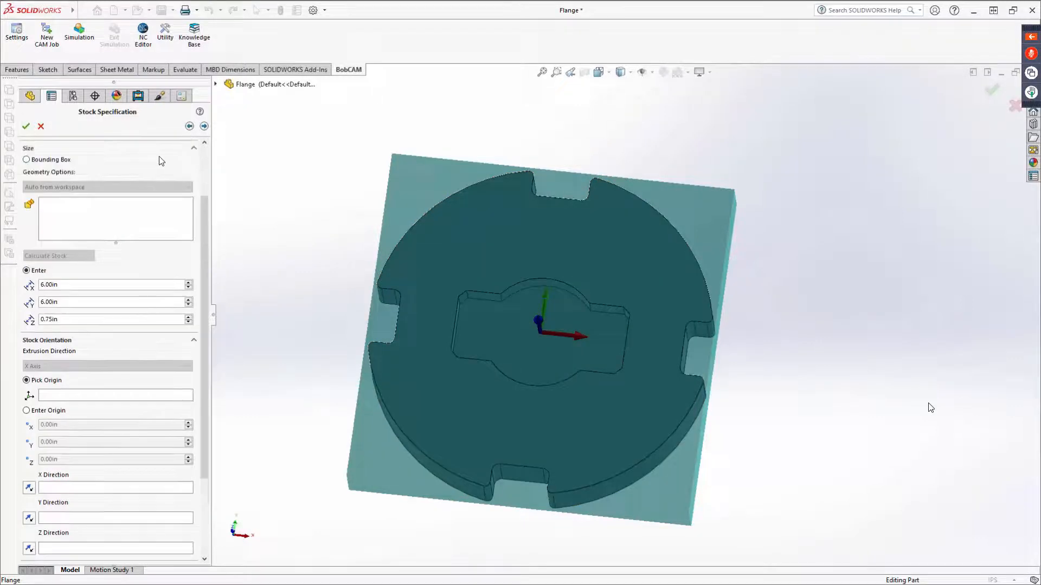
click(204, 127)
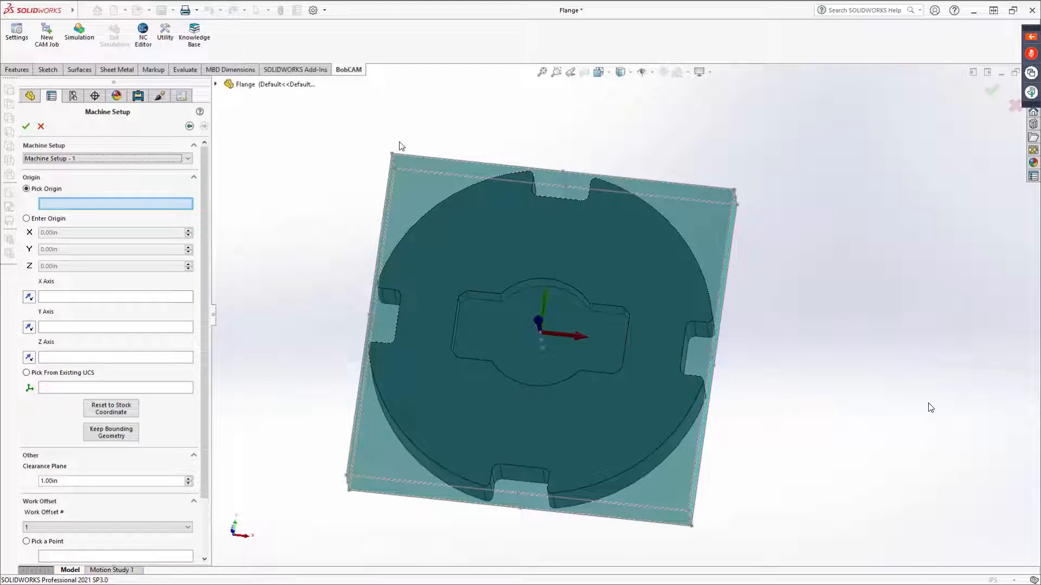
middle_drag(341, 253, 325, 216)
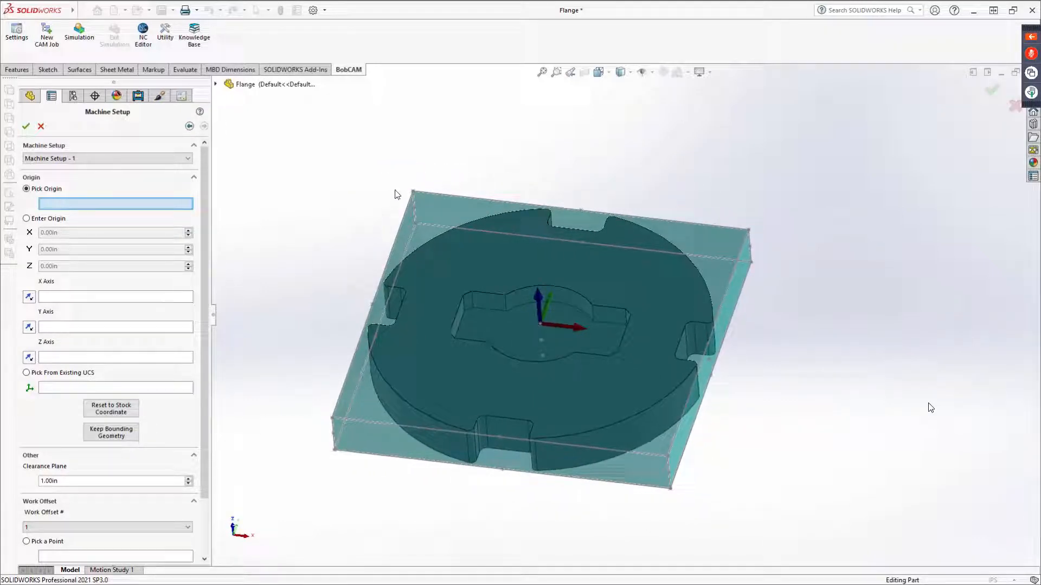
click(413, 191)
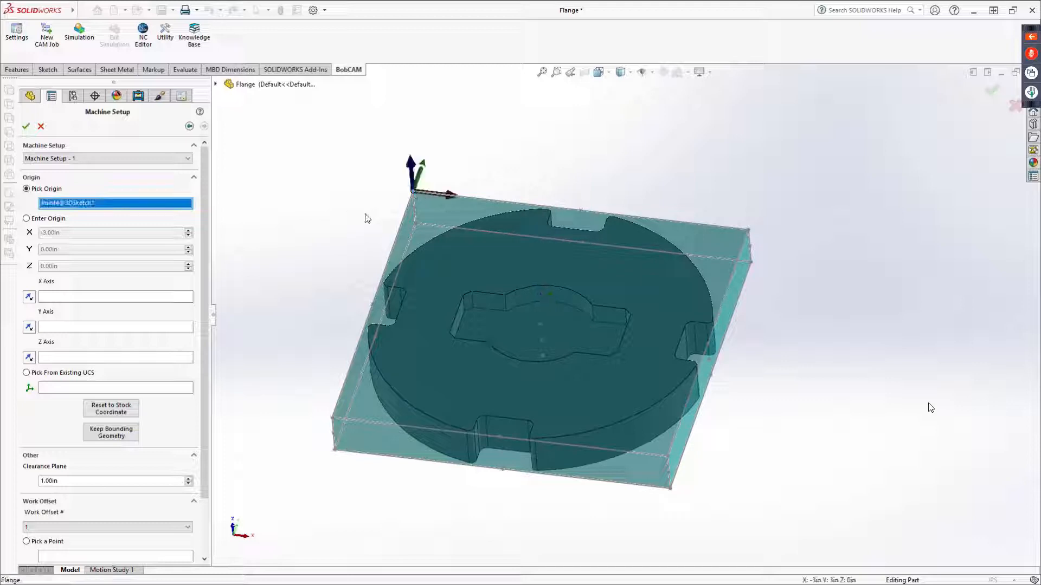
middle_drag(369, 218, 375, 322)
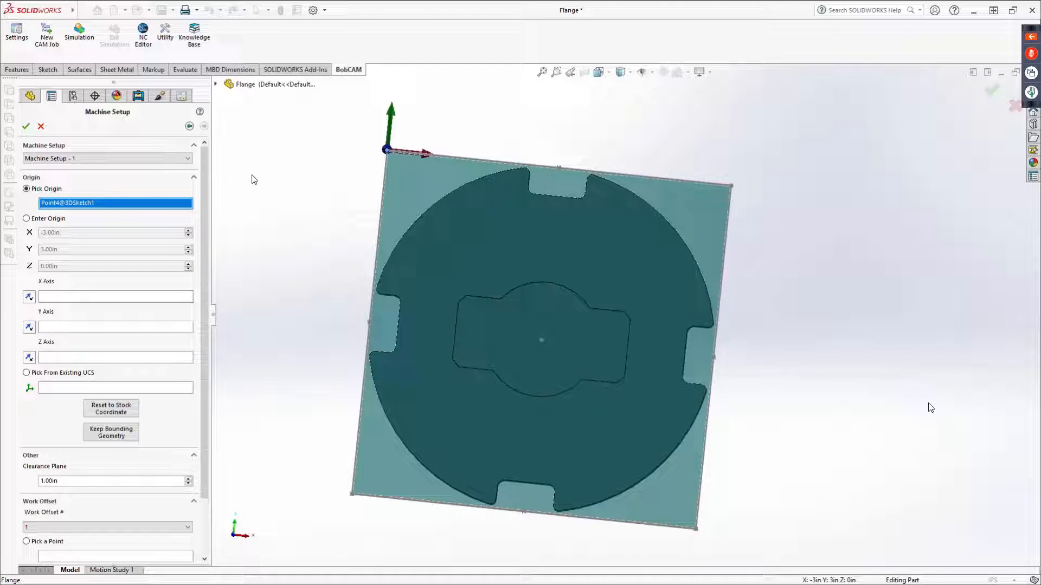
middle_drag(521, 244, 522, 222)
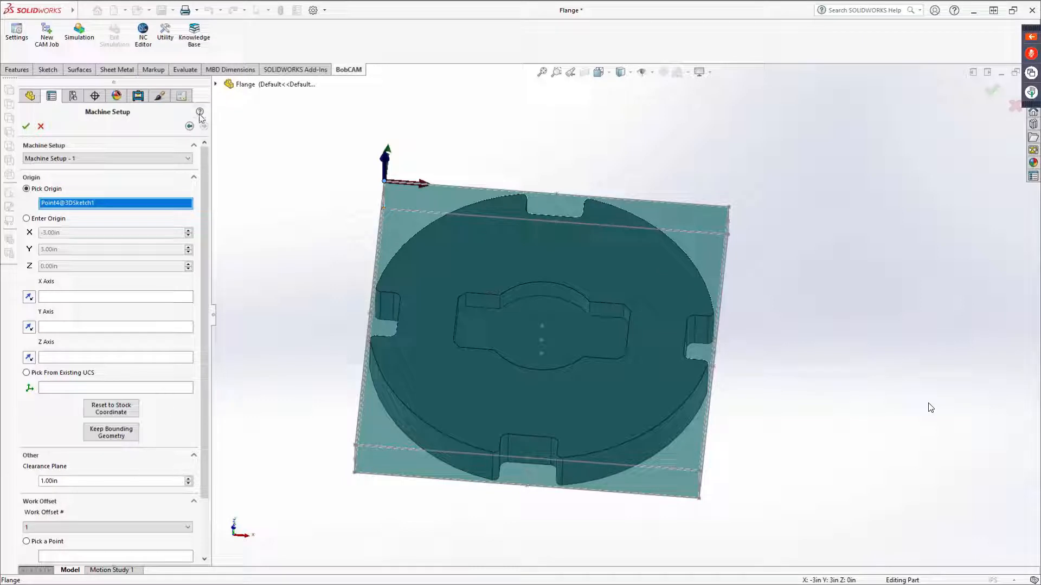
Step: Return to the stock specification and set the stock's -X and +Y offsets to 0.25 in
click(189, 127)
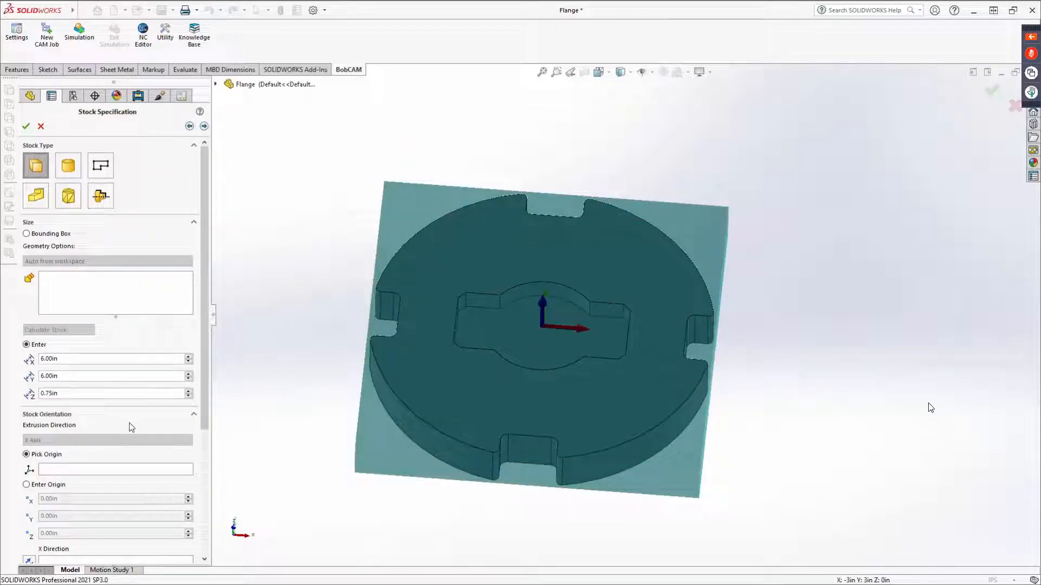
scroll(145, 425, down, 3)
scroll(144, 424, down, 2)
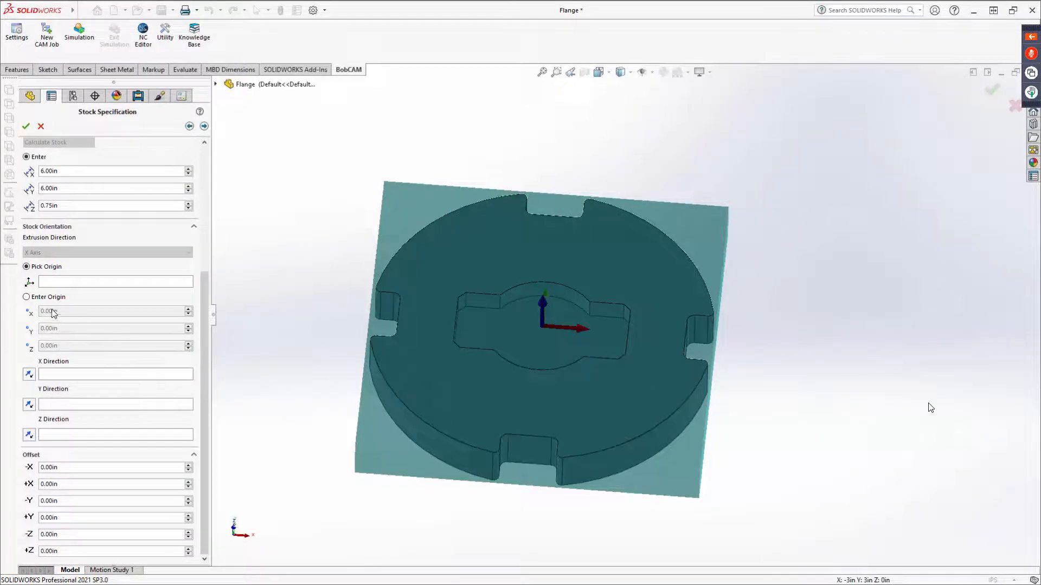
click(121, 467)
text(.25)
key(Return)
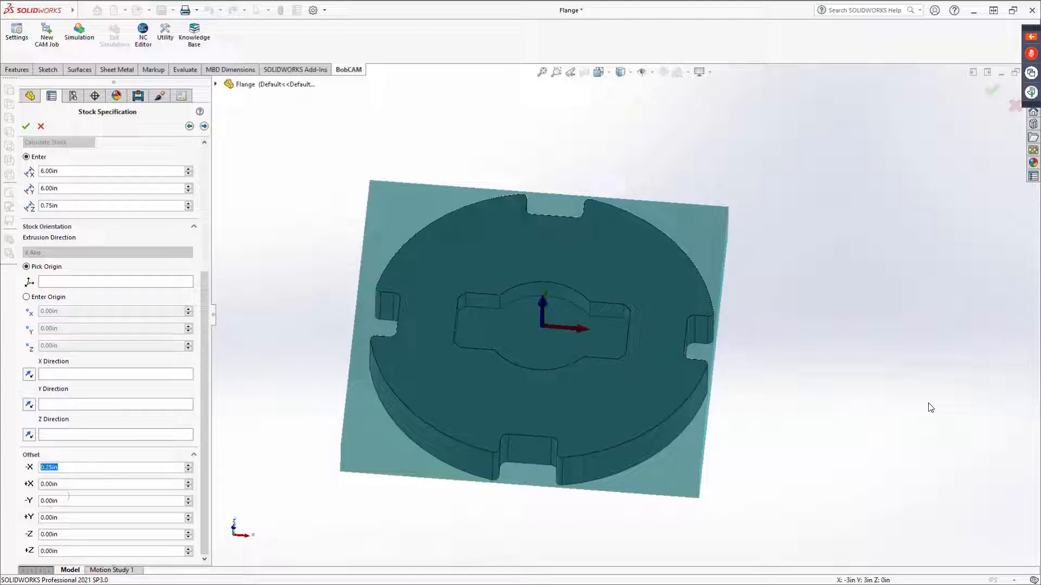
click(63, 518)
text(.25)
key(Return)
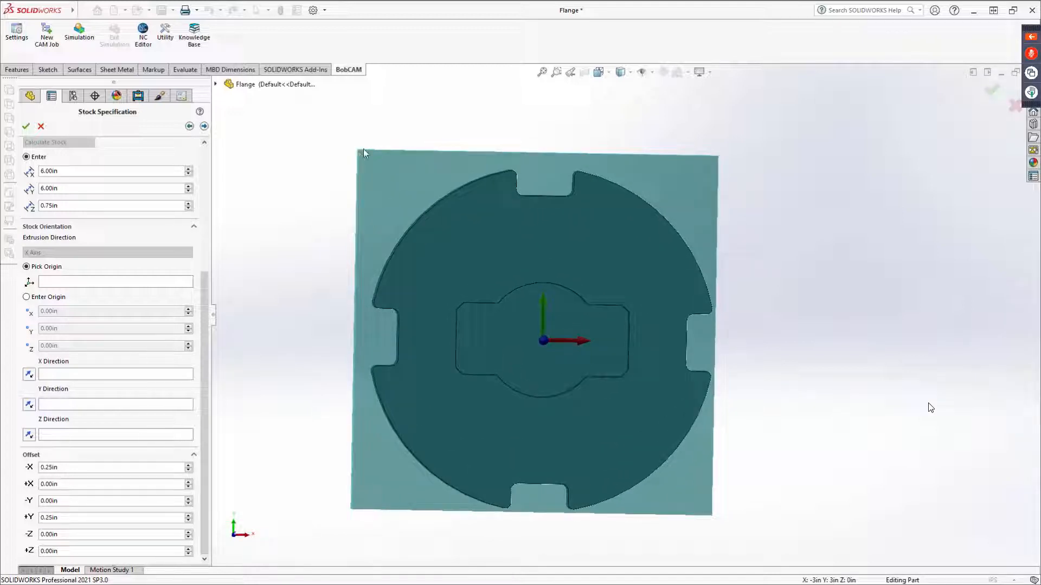
Step: Reset the stock's -X and +Y offsets to 0 in
double_click(90, 466)
text(0)
key(Return)
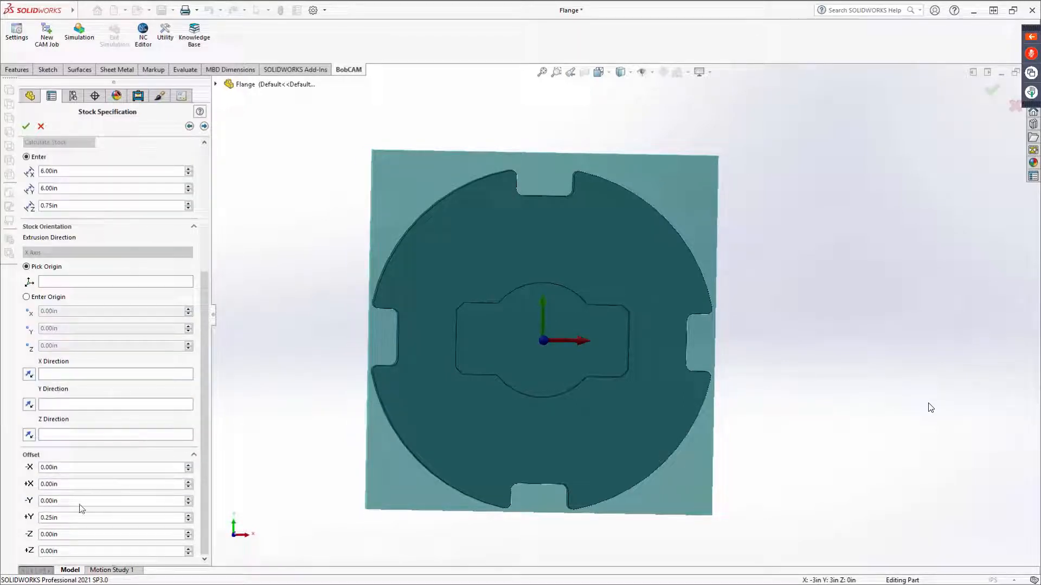
double_click(68, 517)
text(0)
key(Return)
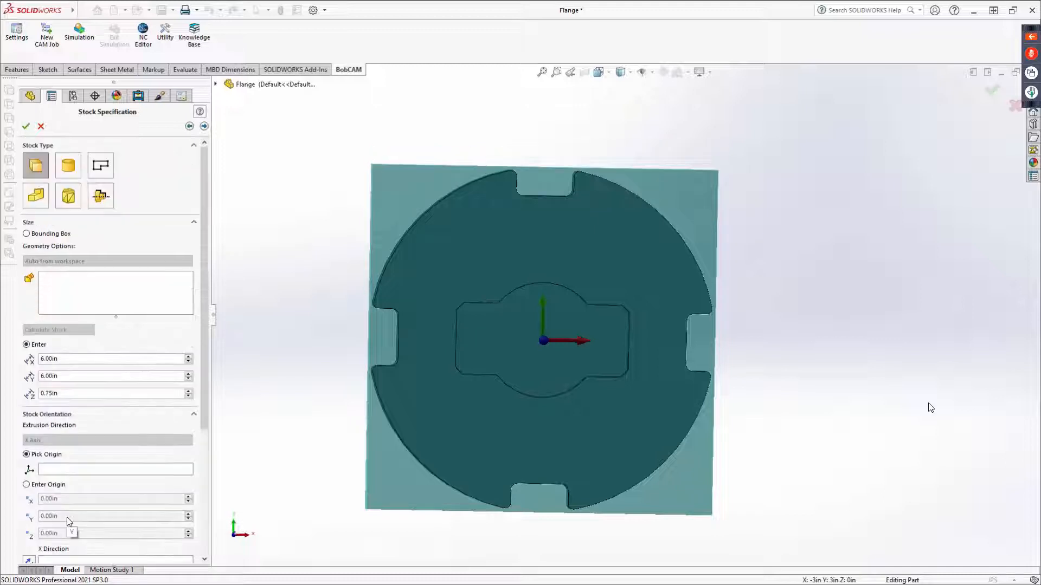
Step: Set the stock's +X offset to -0.10 in and its -Y offset to 0 in, and continue to the machine setup
scroll(168, 471, down, 3)
scroll(165, 484, down, 3)
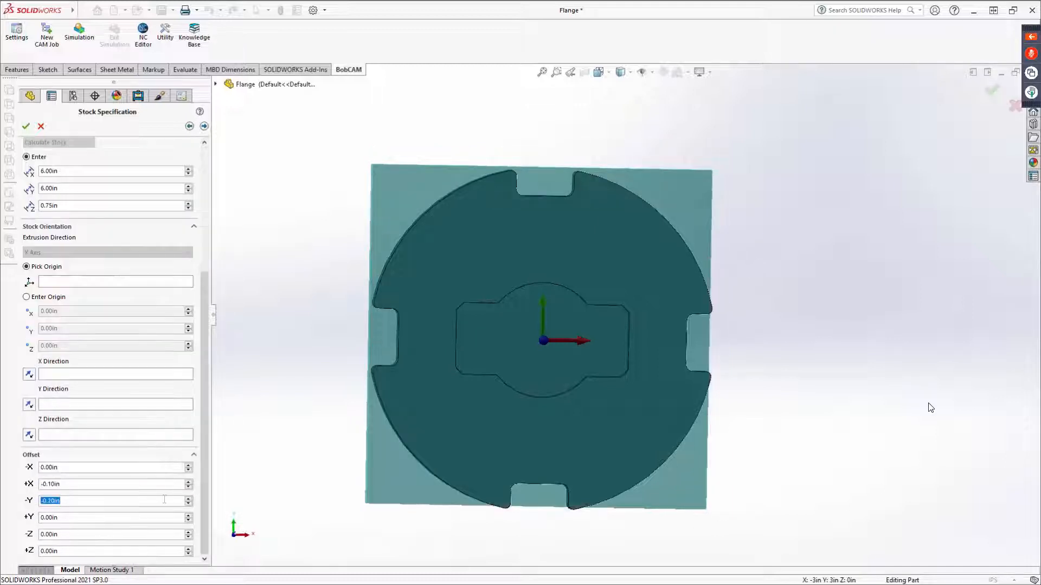
scroll(165, 500, up, 2)
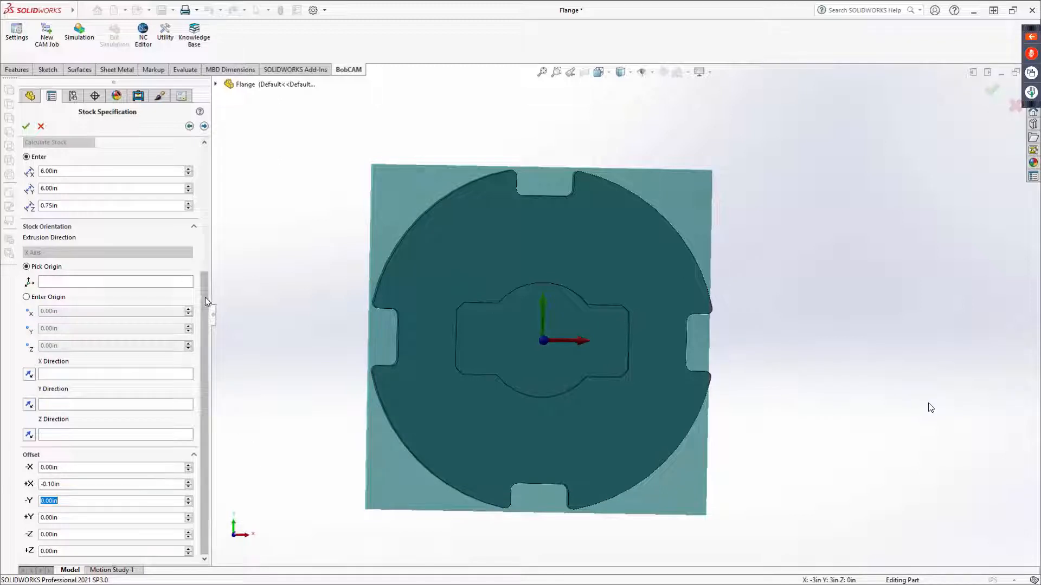
drag(204, 297, 205, 135)
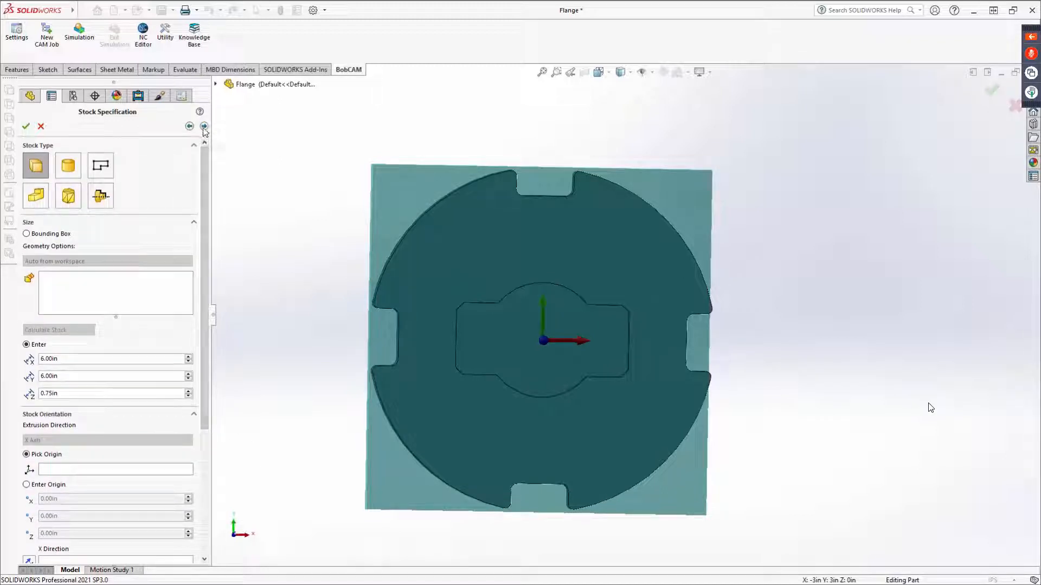
click(204, 127)
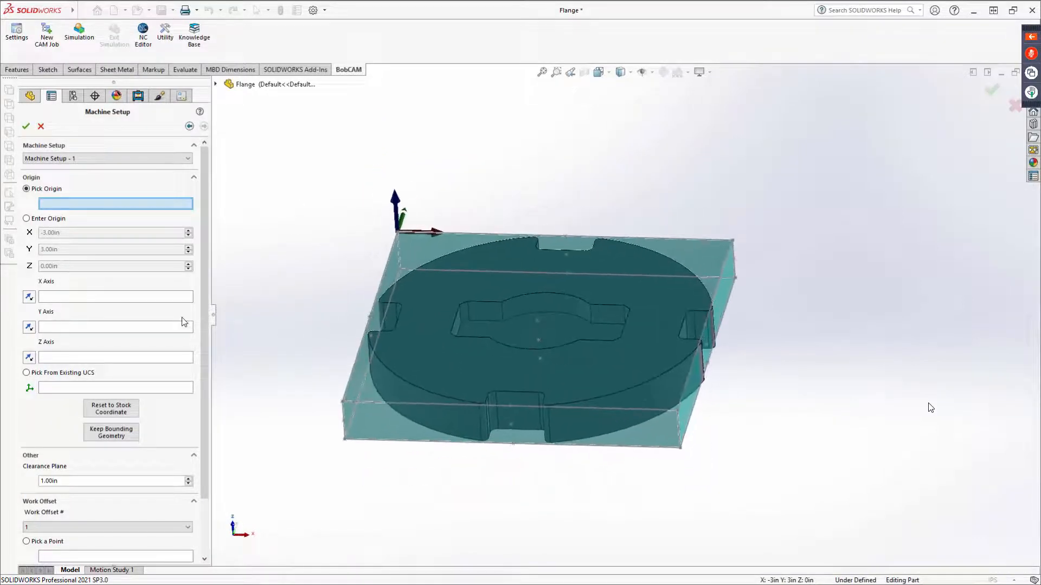
Step: Assign work offset 1 to Machine Setup - 1 and finish the milling job setup
click(29, 297)
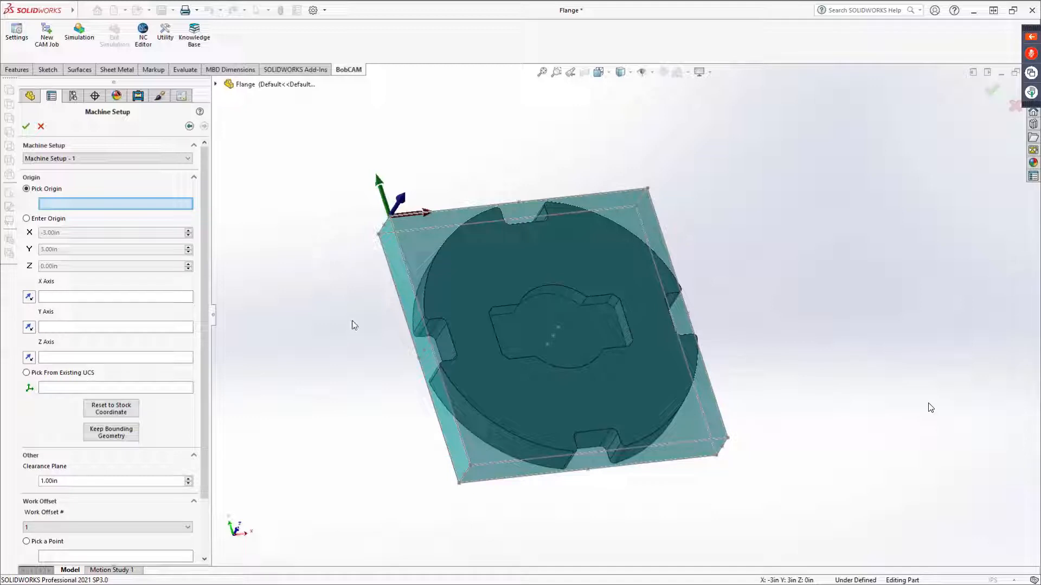
middle_drag(353, 323, 340, 316)
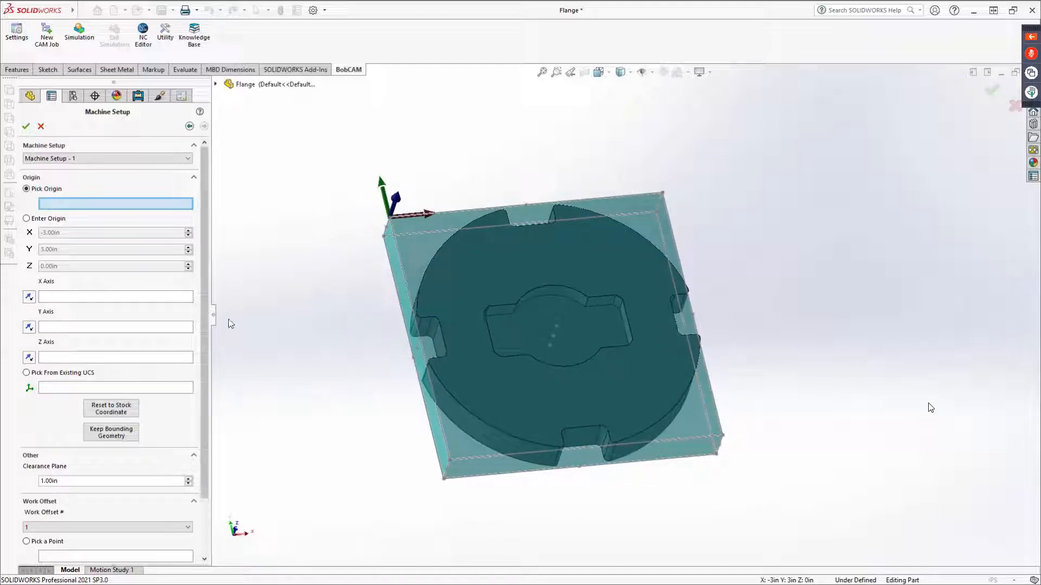
scroll(160, 447, down, 2)
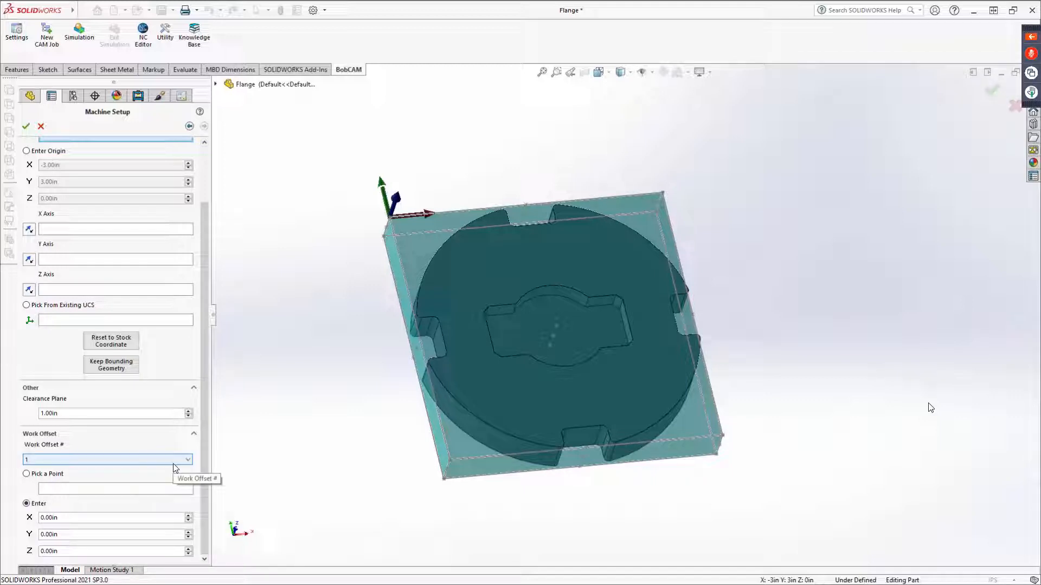
click(47, 460)
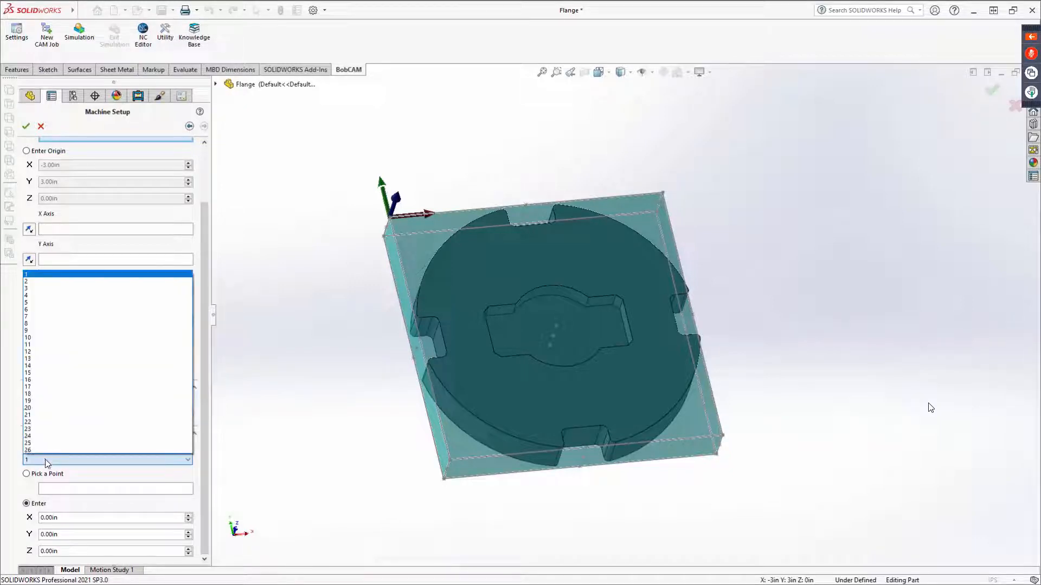
click(54, 275)
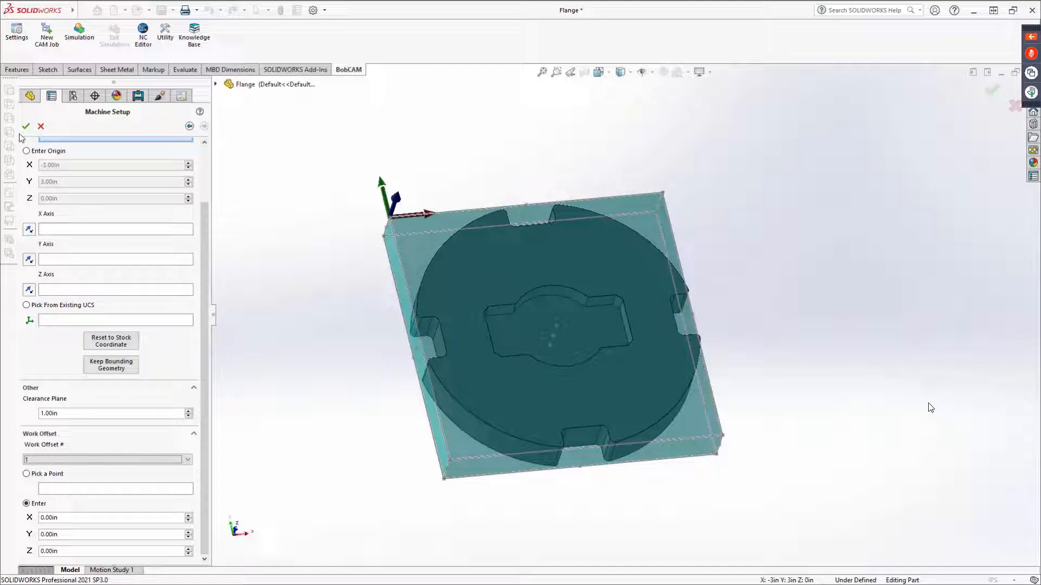
click(43, 140)
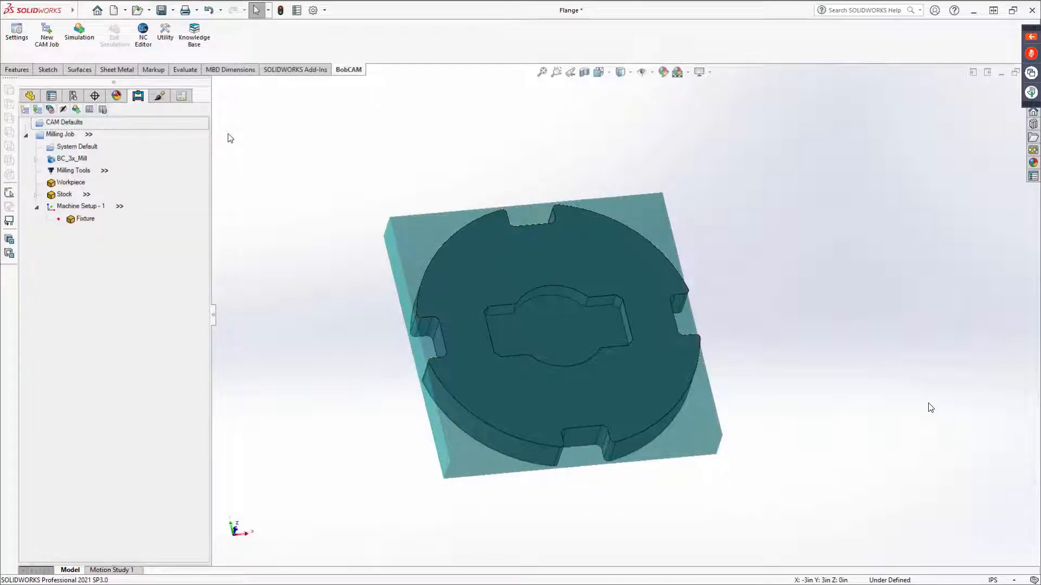
Step: Check the origin of Machine Setup - 1 on the model and blank the stock
click(77, 207)
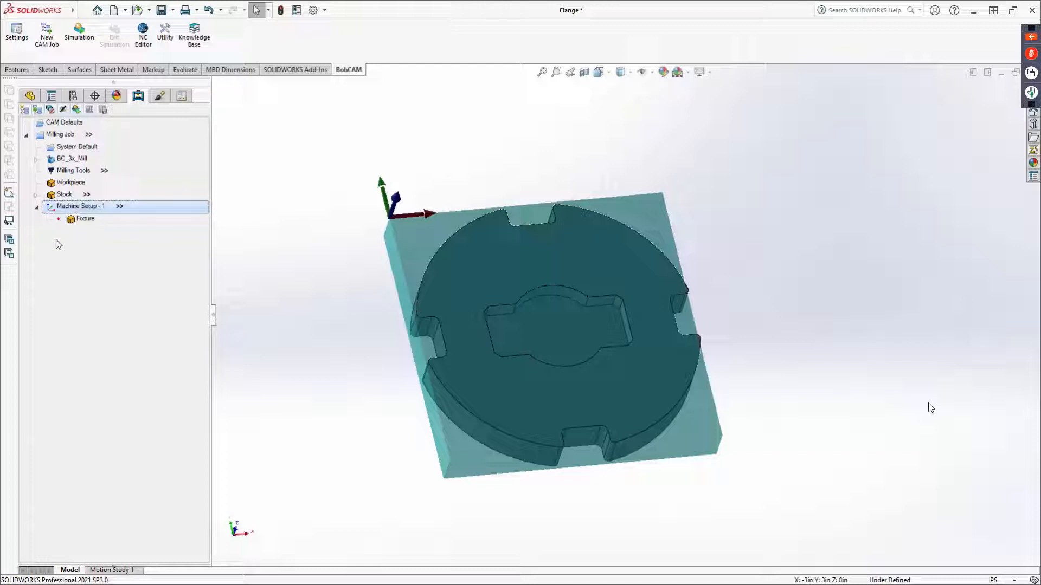
right_click(70, 196)
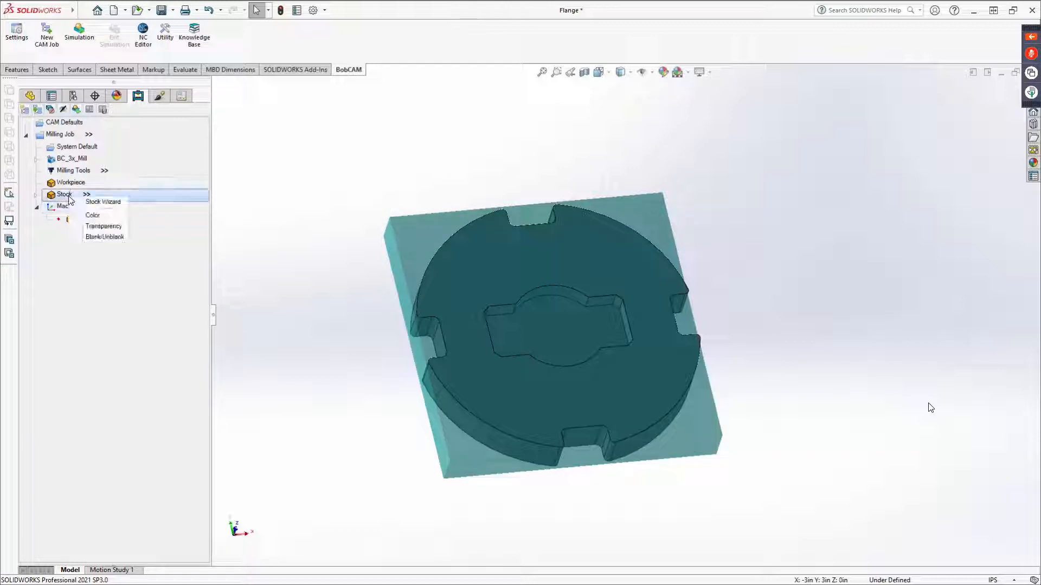
click(92, 238)
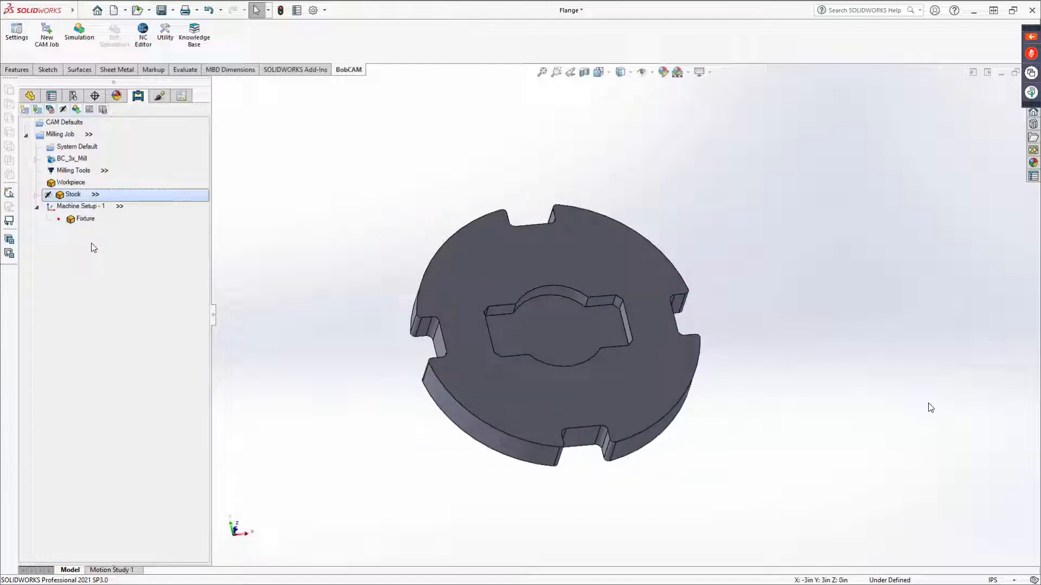
Step: Raise the stock's transparency to nearly the highest level
right_click(77, 194)
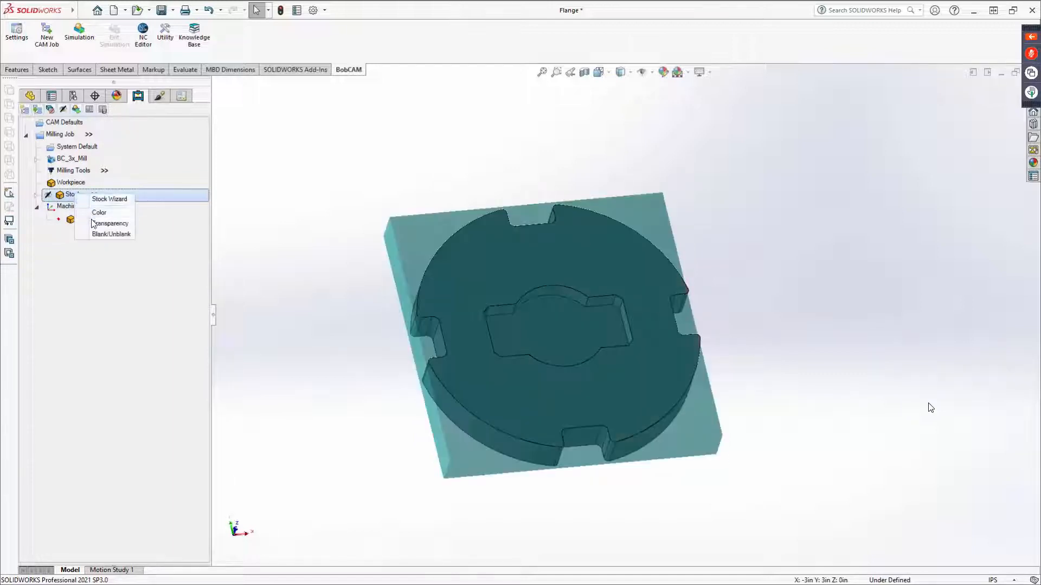
click(108, 224)
drag(498, 293, 589, 301)
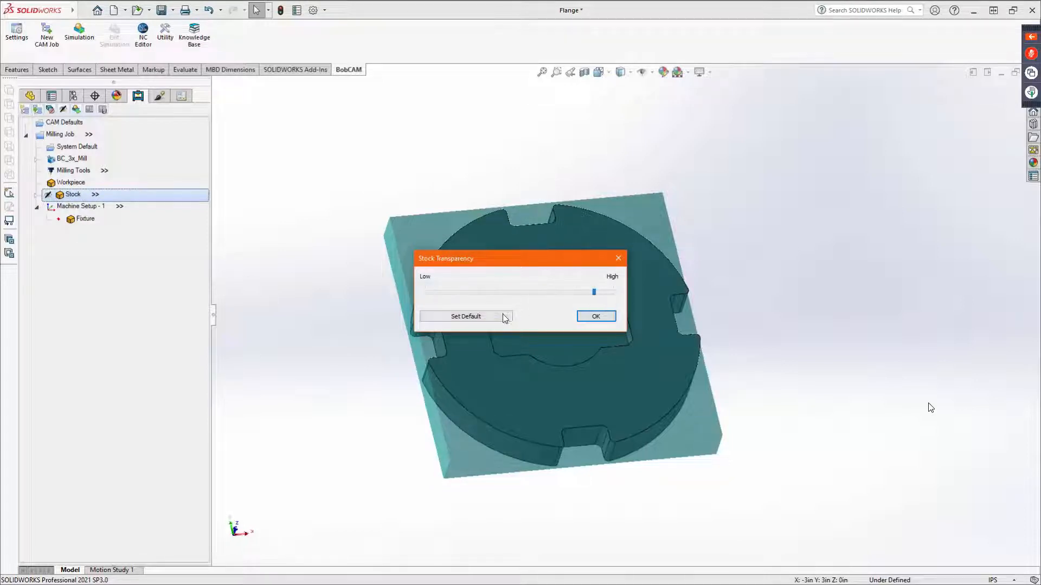
click(595, 317)
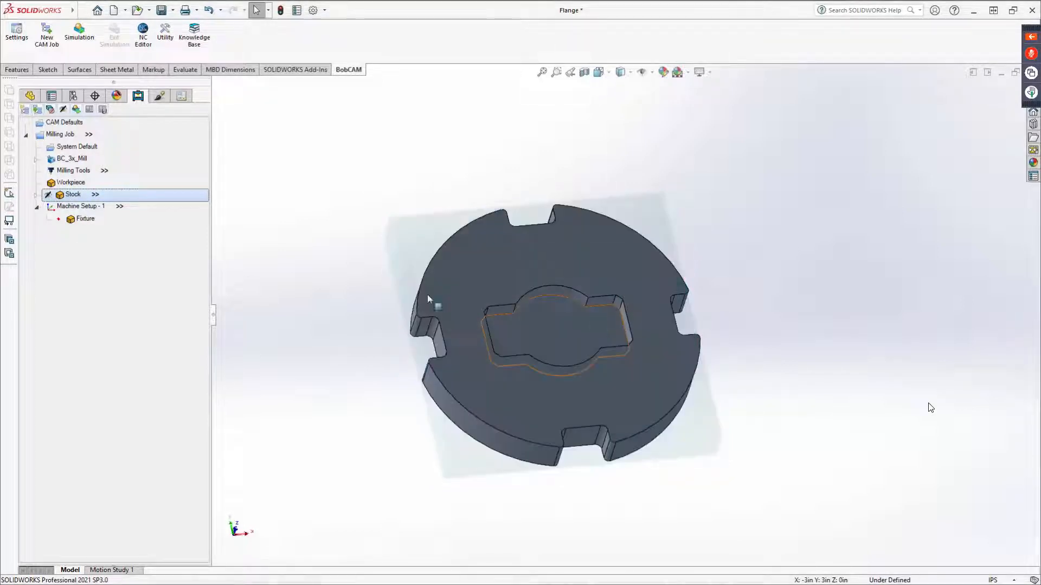
middle_drag(412, 326, 401, 271)
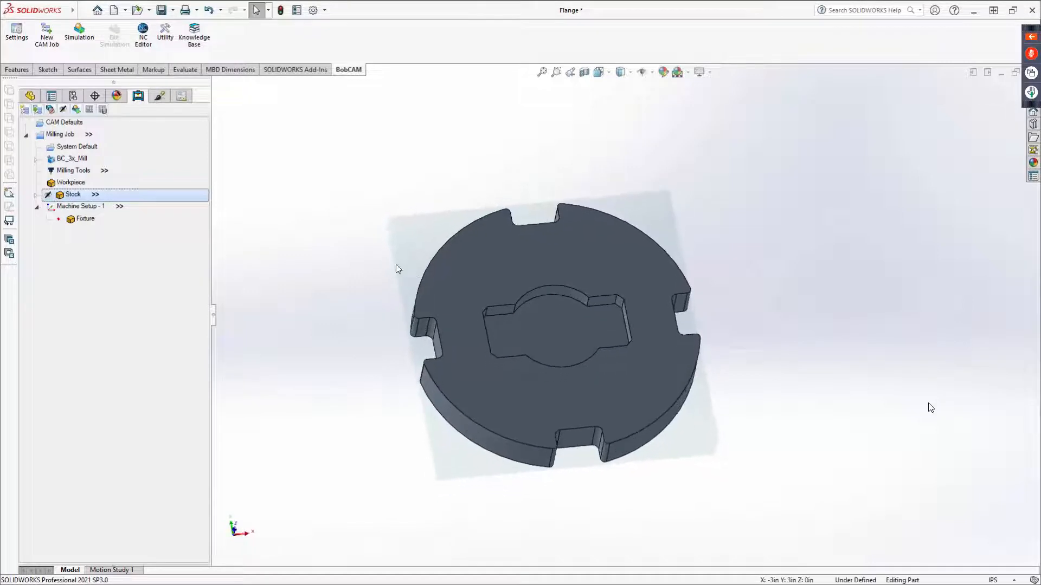
right_click(72, 196)
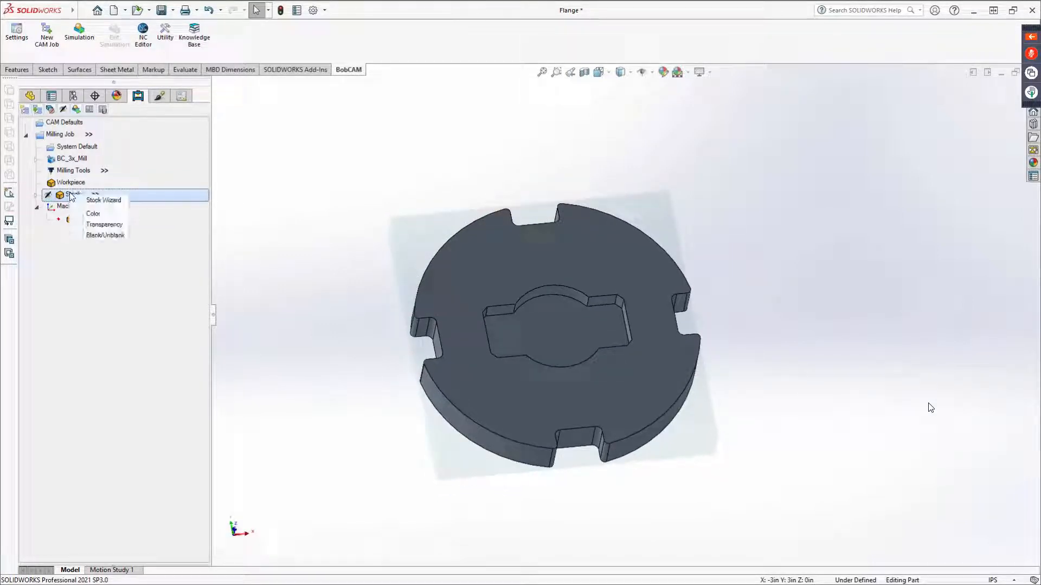
click(50, 245)
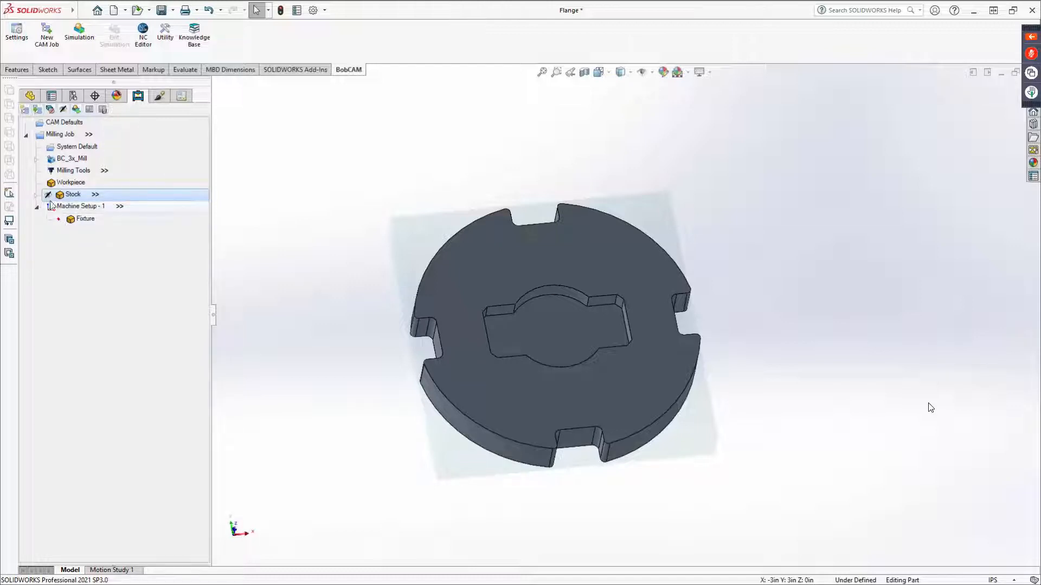
Step: Review the milling job's current settings, covering the machine parameters and the user comments
click(54, 136)
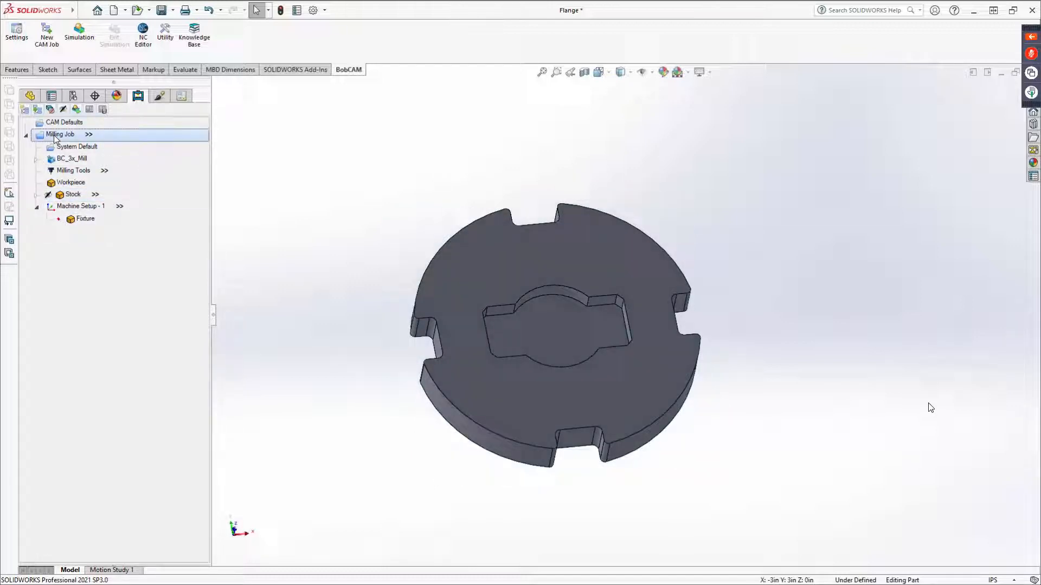
right_click(55, 138)
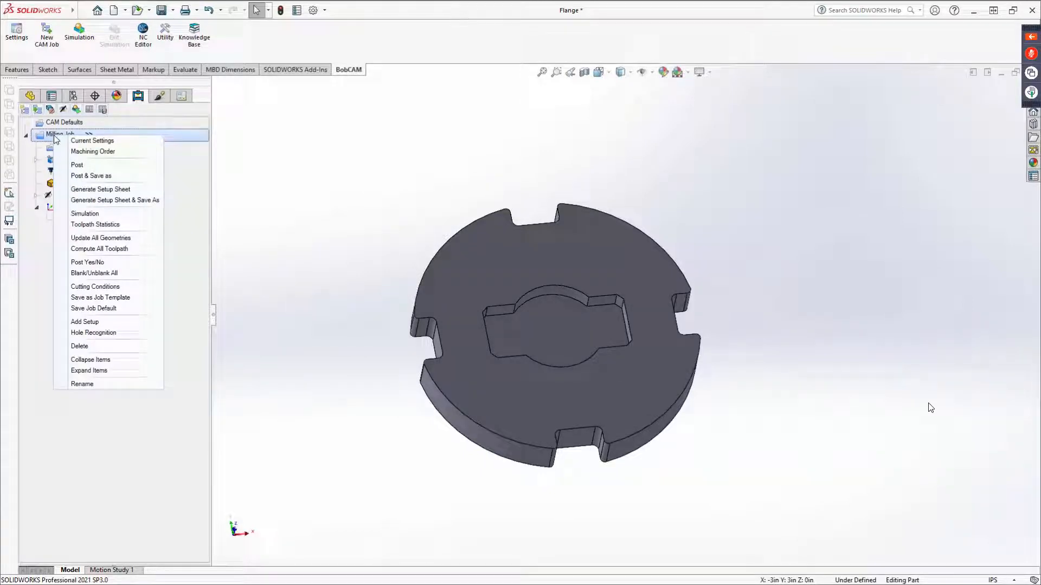
click(80, 141)
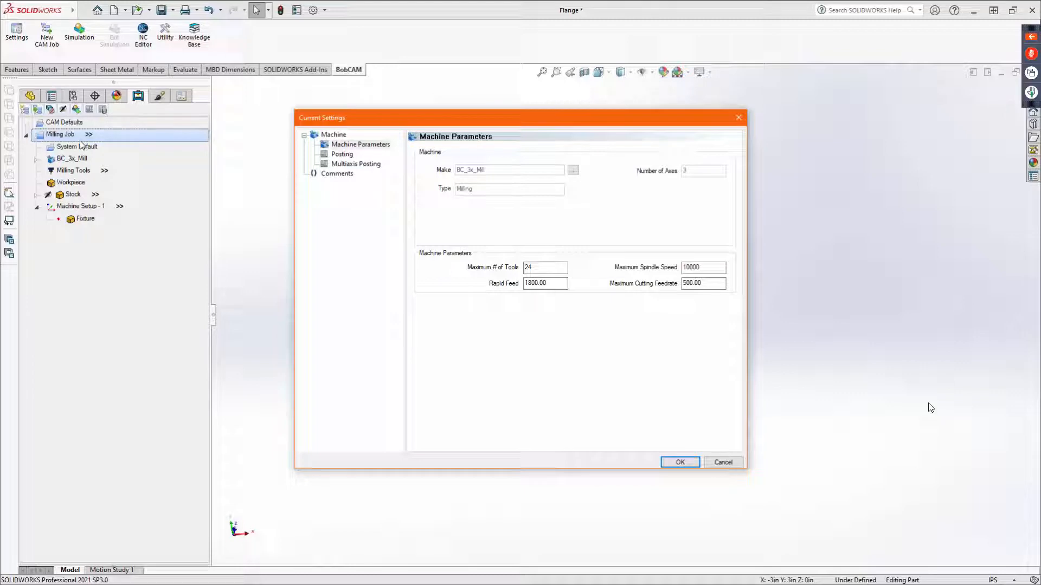
click(349, 175)
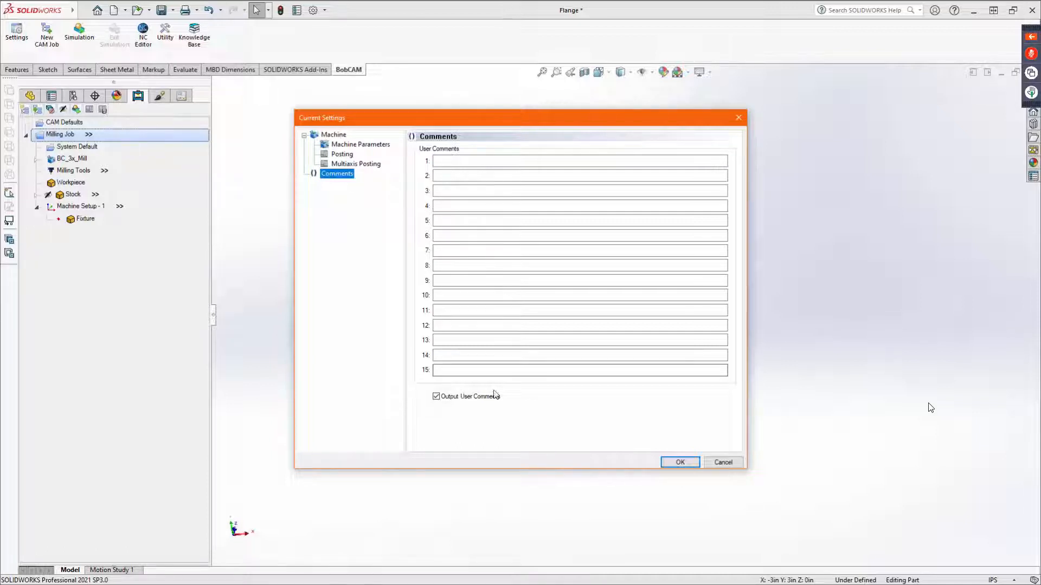
click(694, 463)
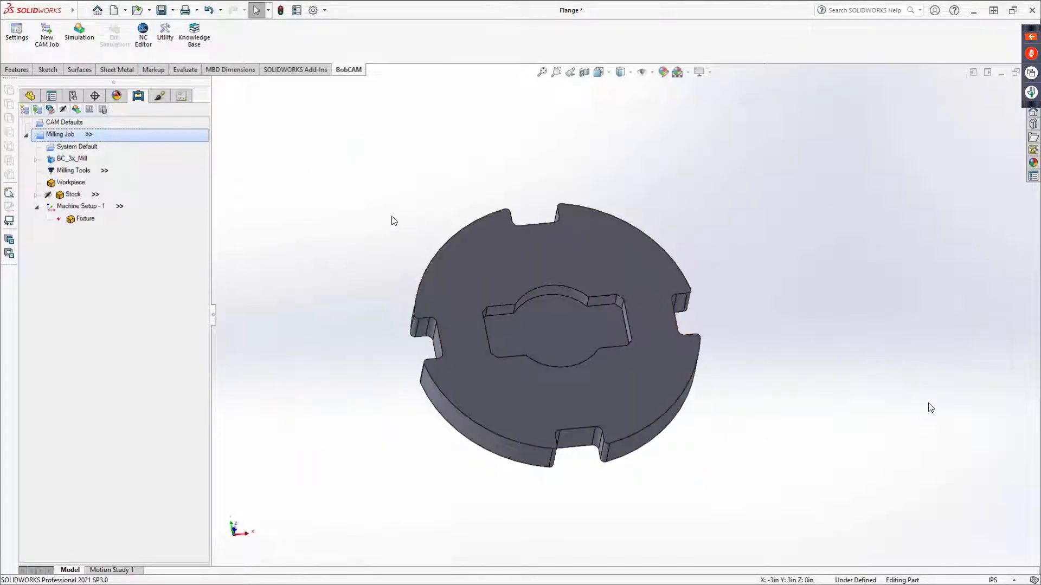
Step: Expand the BC_3x_Mill machine in the milling job and look at its post processor
click(65, 148)
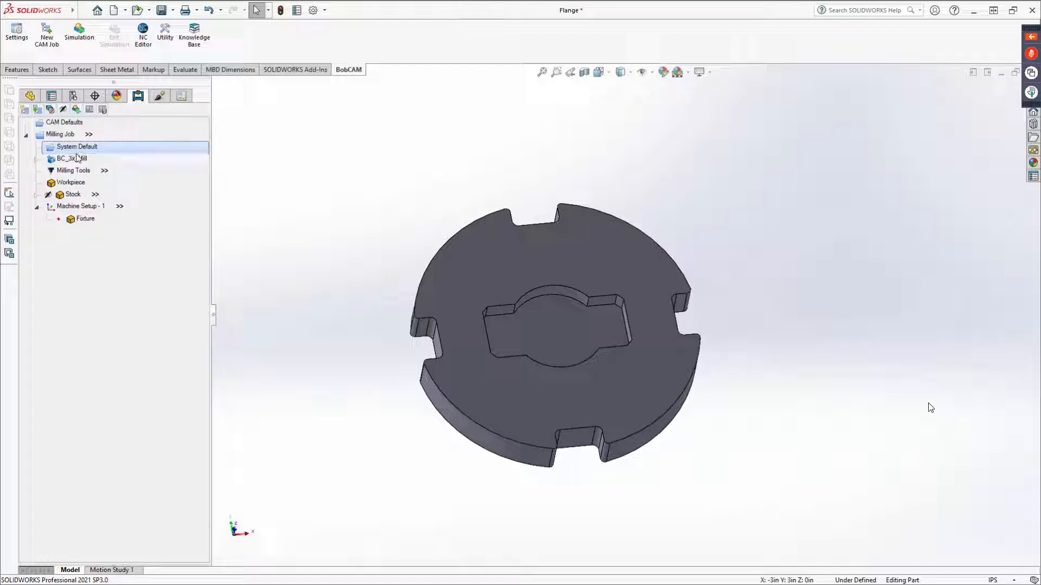
click(76, 156)
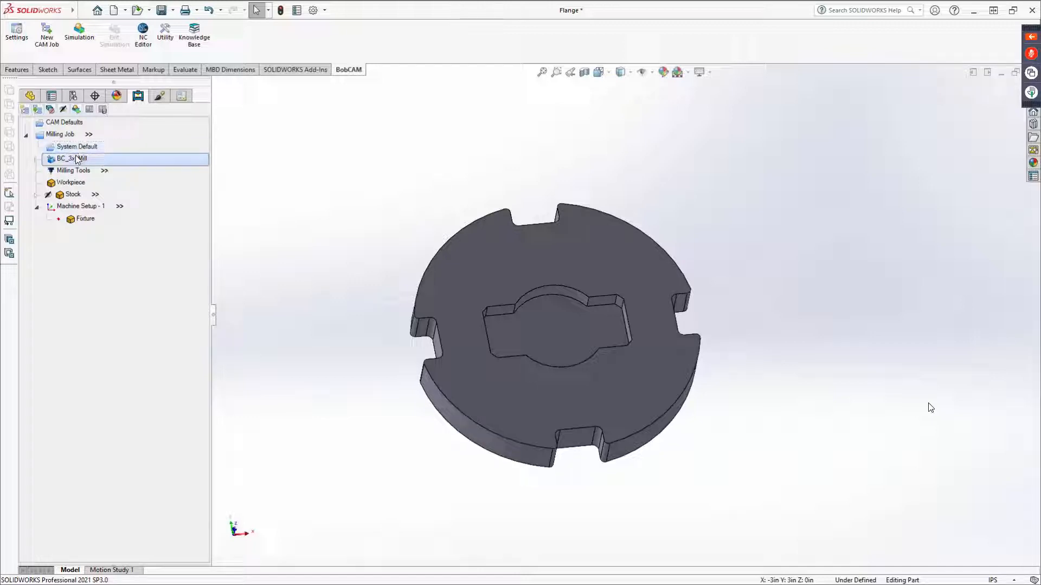
click(36, 159)
click(95, 174)
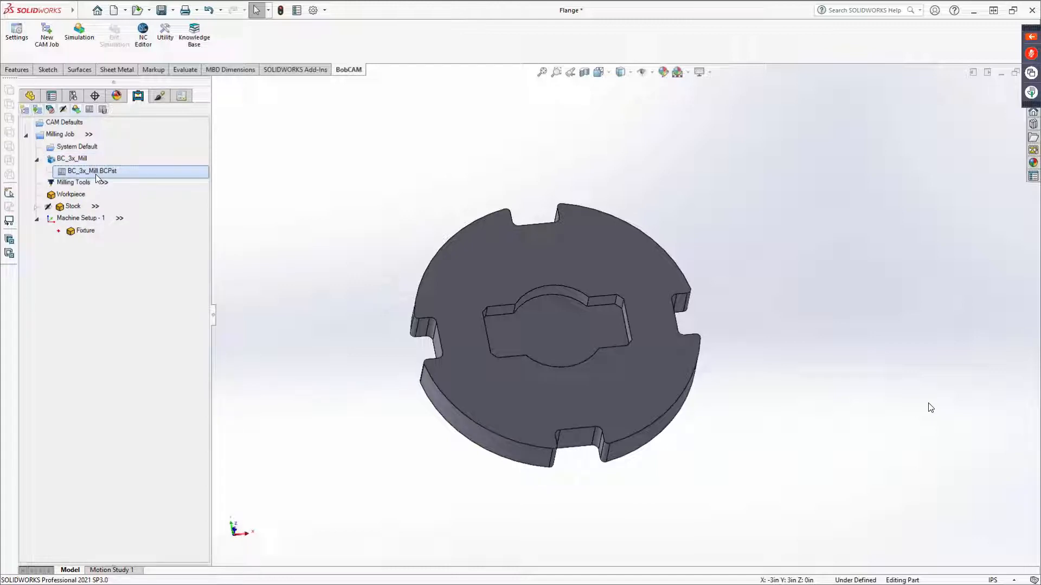
Step: Add the 3/8 FLAT ENDMILL - STANDARD from the tool library to the job's tool crib under ENDMILL ROUGH
click(87, 183)
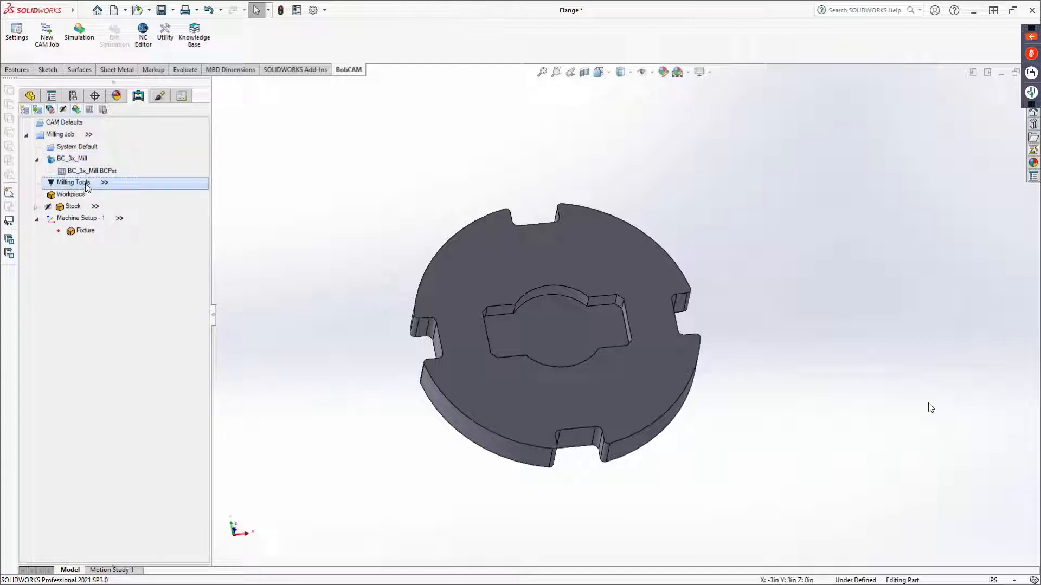
right_click(87, 185)
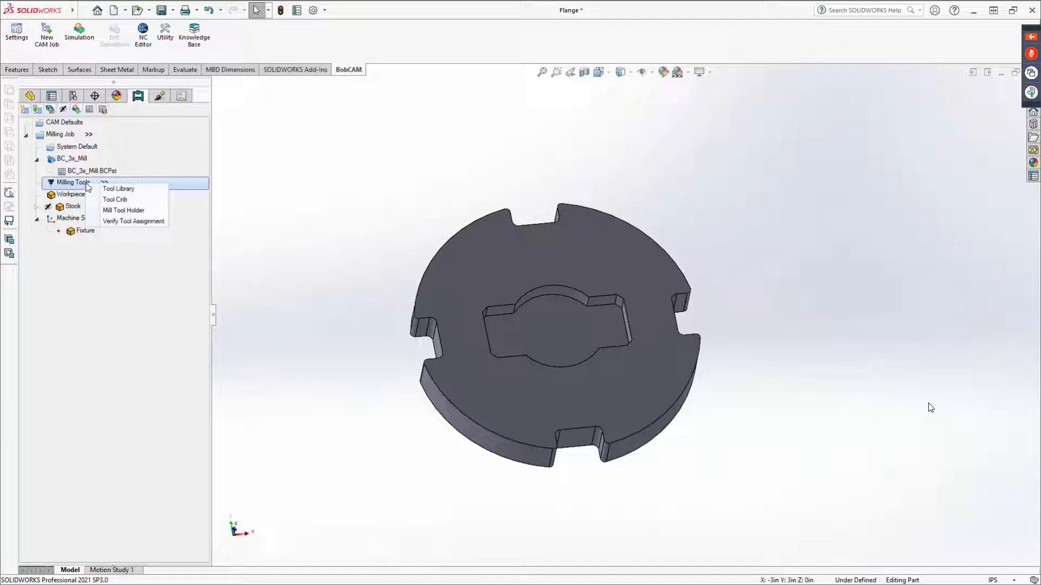
click(108, 200)
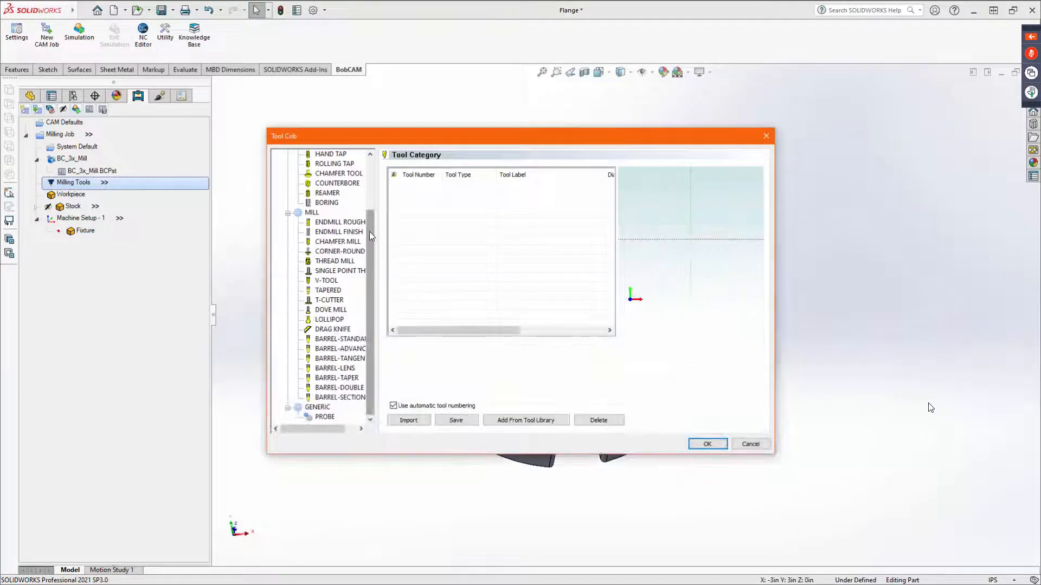
drag(369, 232, 372, 174)
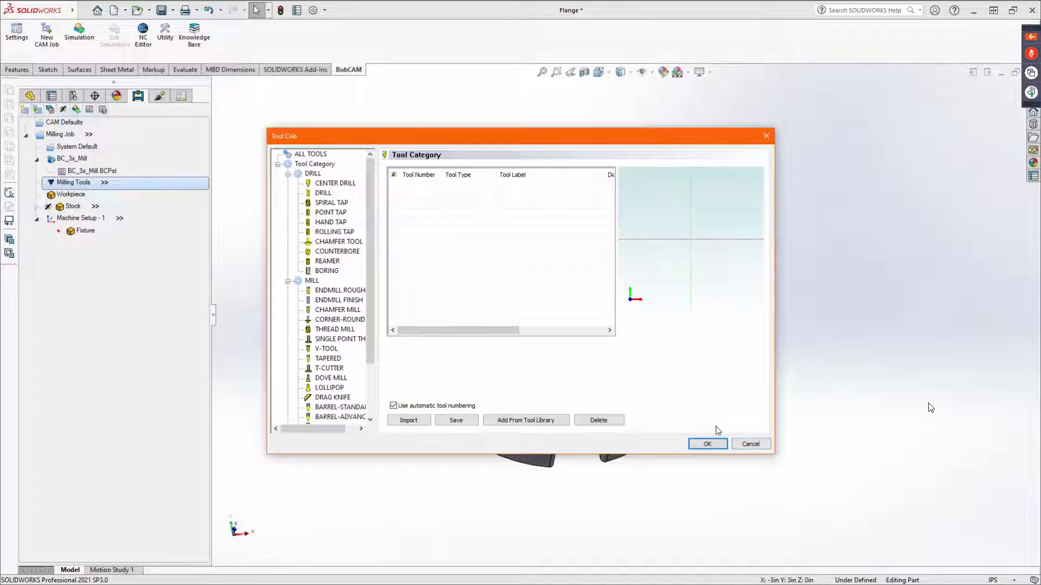
click(340, 291)
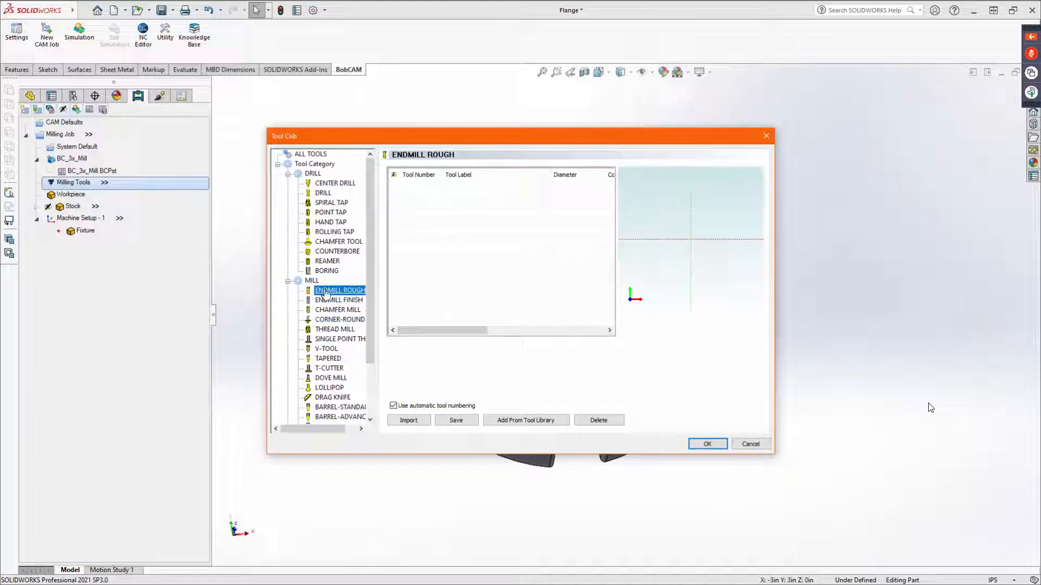
click(526, 422)
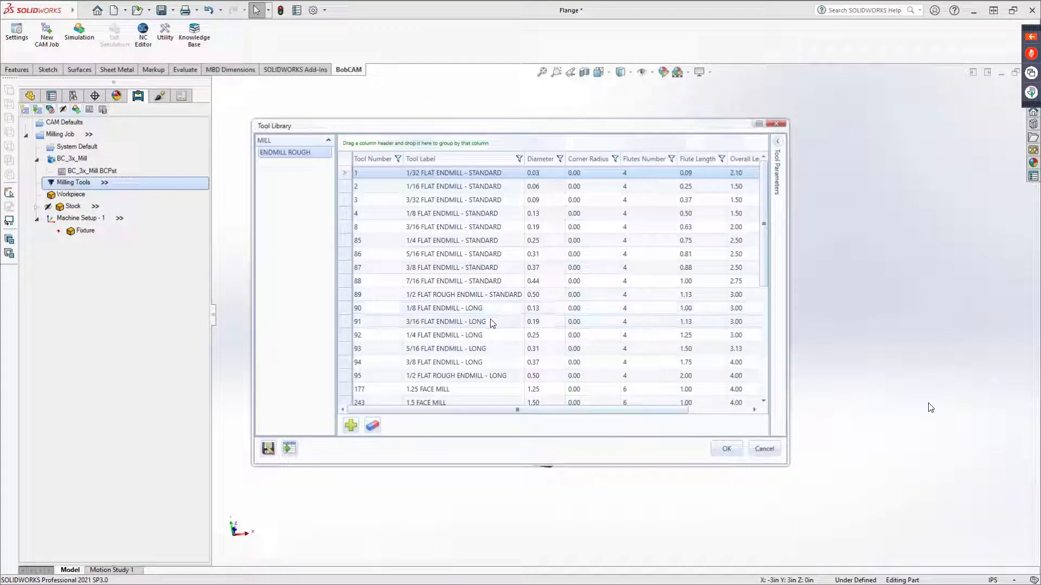
click(485, 268)
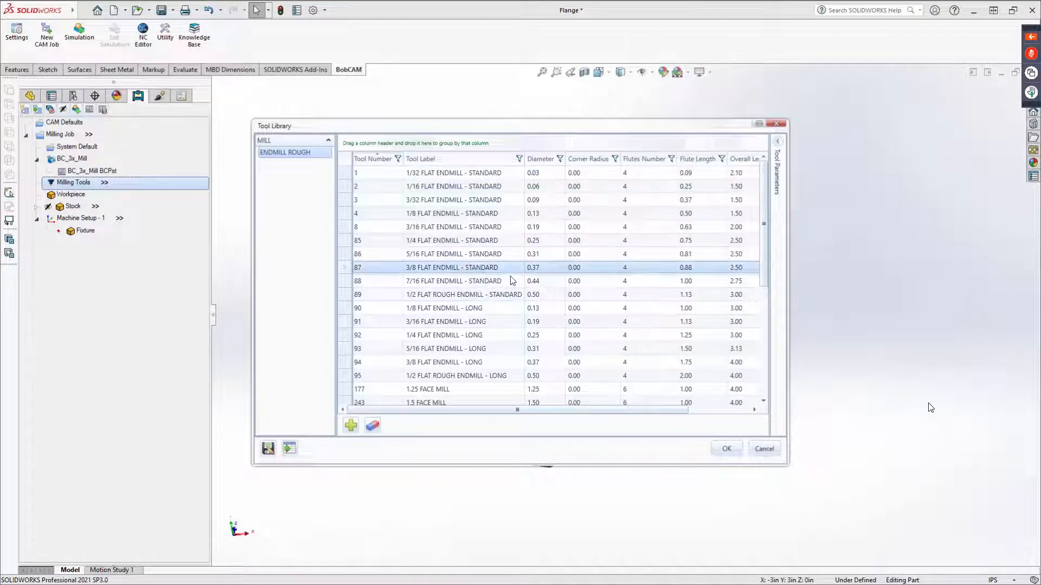
click(735, 448)
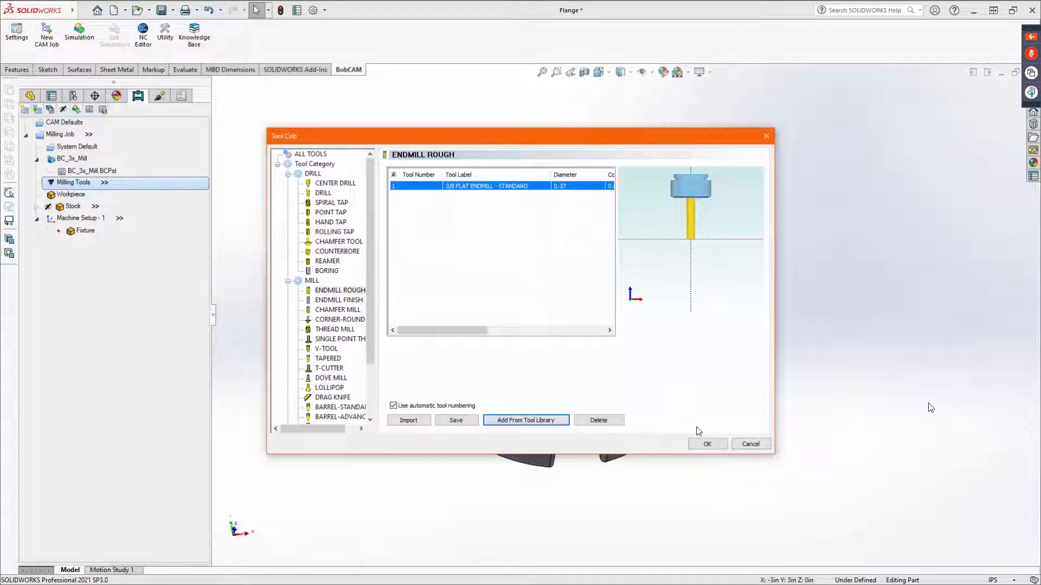
Step: Accept the tool crib with the 3/8 flat end mill in it
click(707, 448)
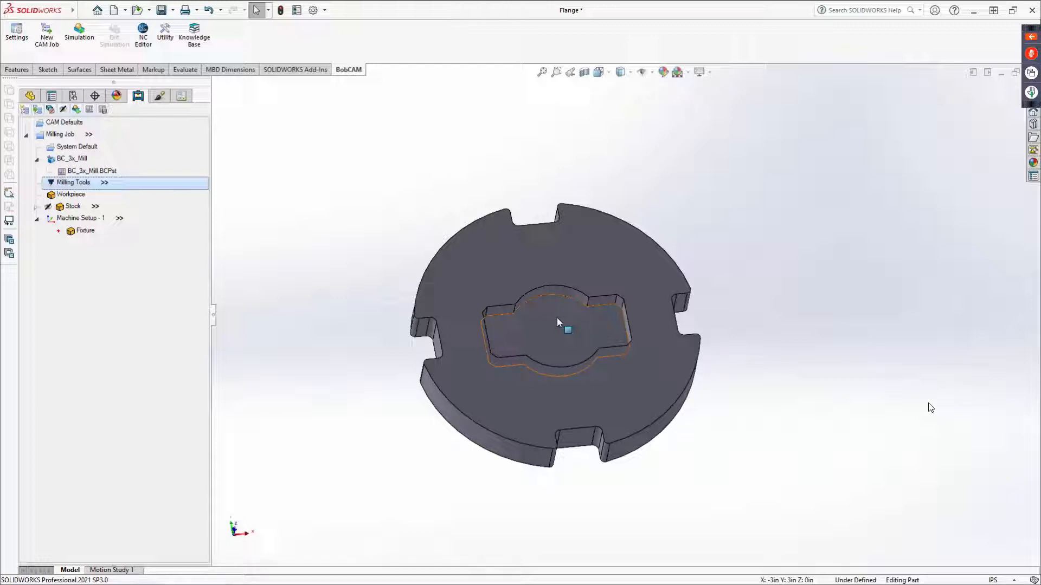
Step: Highlight the workpiece, the stock and Machine Setup - 1 in turn to see what each refers to on the flange
right_click(94, 221)
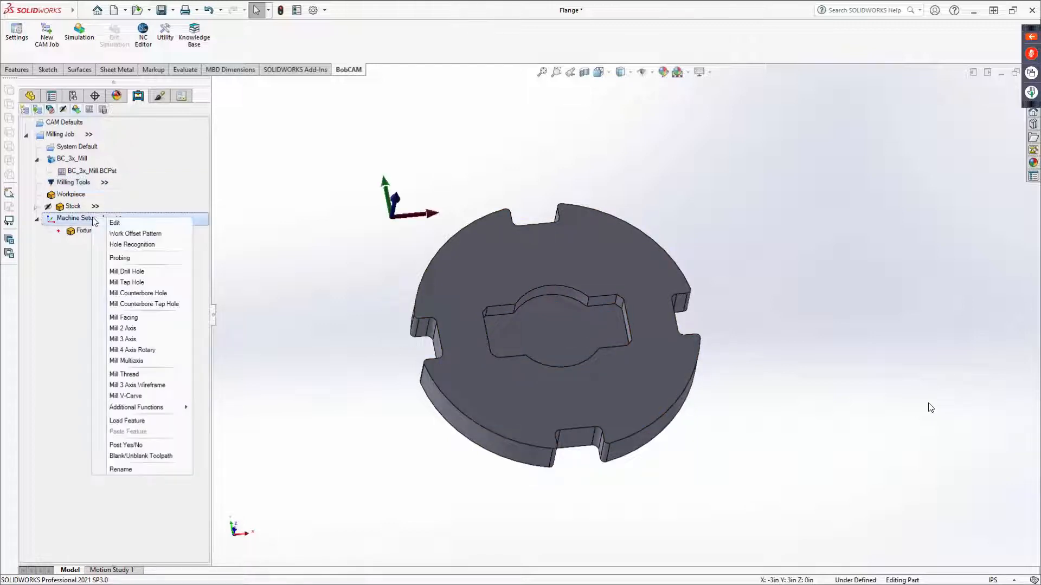
click(79, 187)
click(70, 194)
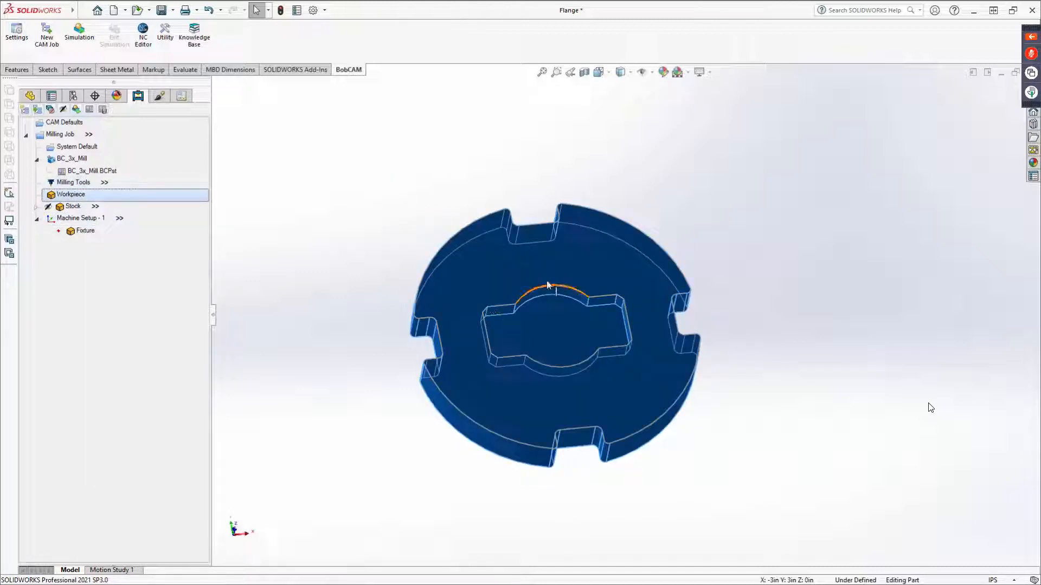
click(71, 209)
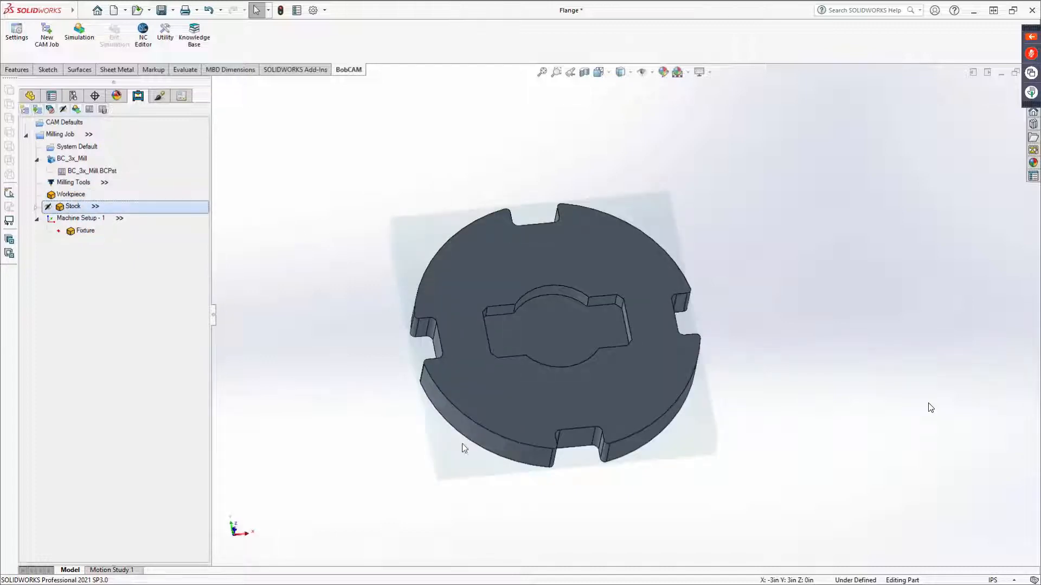
middle_drag(708, 303, 759, 342)
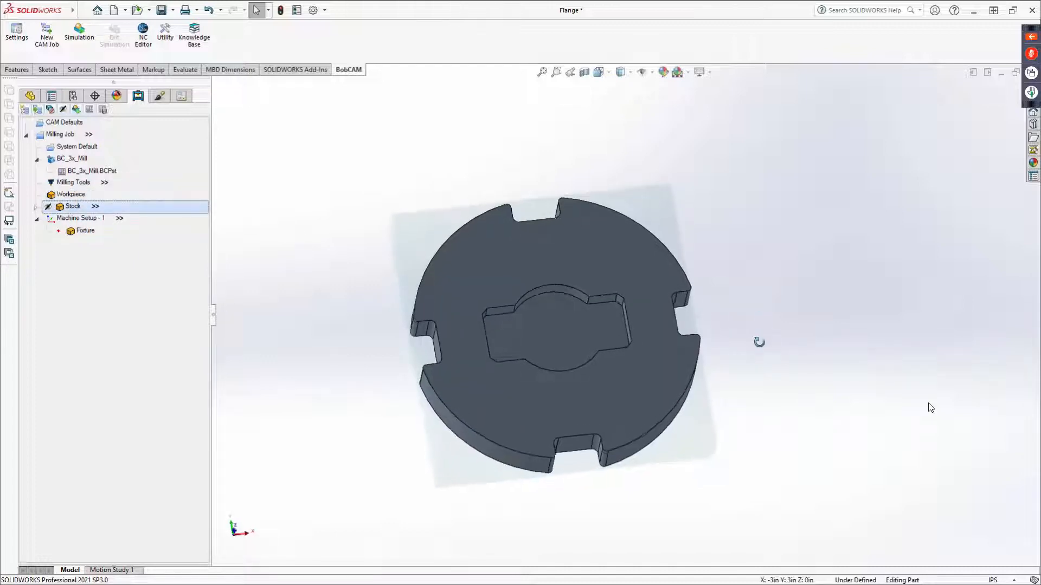
click(80, 220)
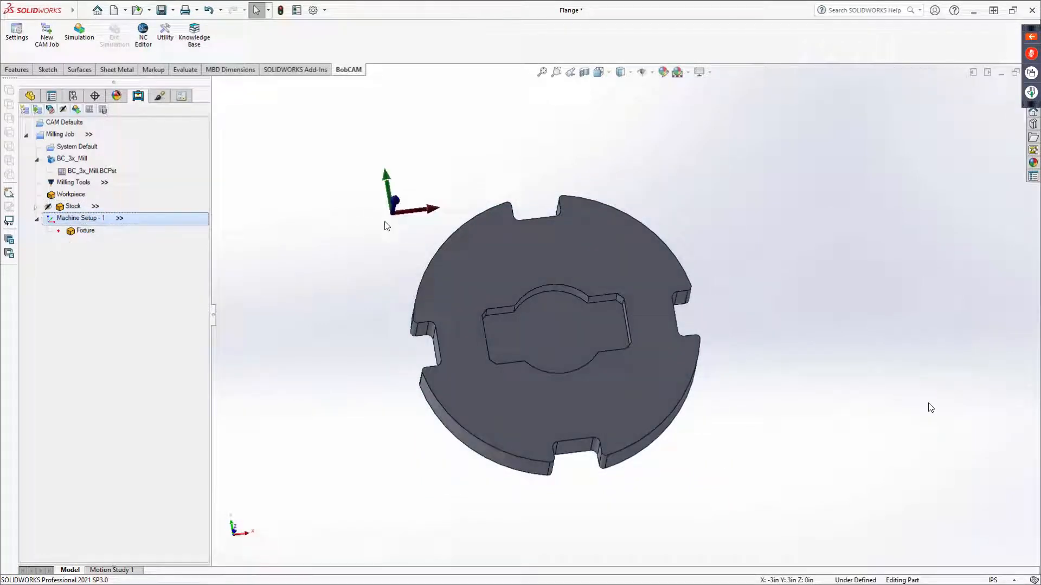
Step: Review the quick data of Machine Setup - 1, the stock, the milling tools and the milling job
click(120, 219)
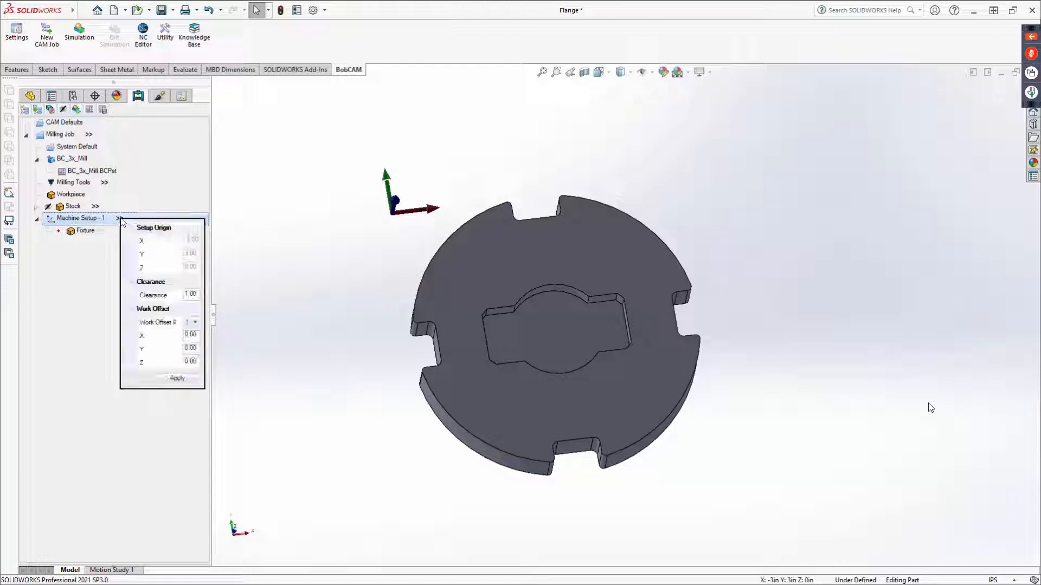
click(96, 207)
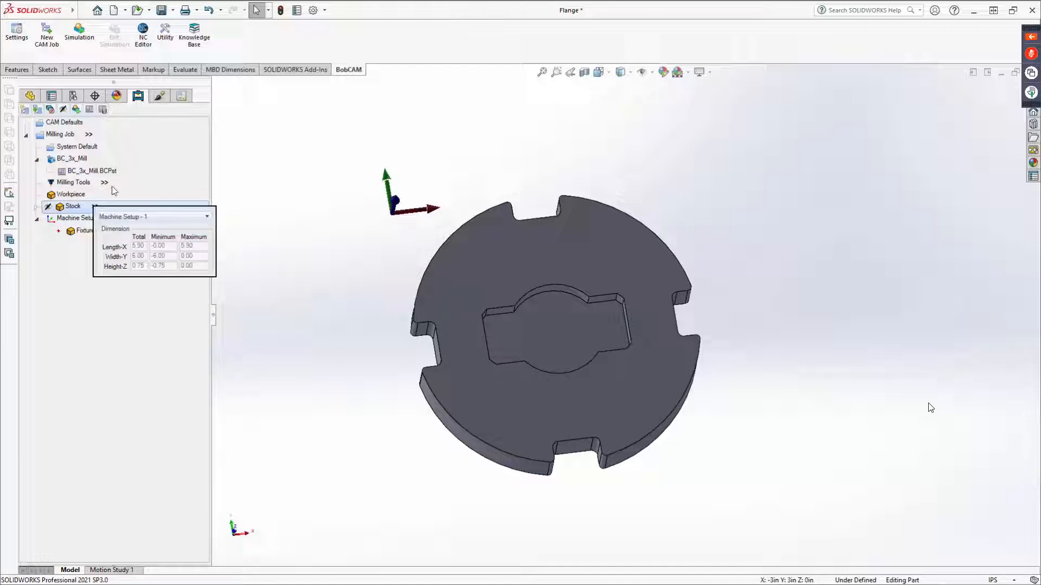
click(103, 184)
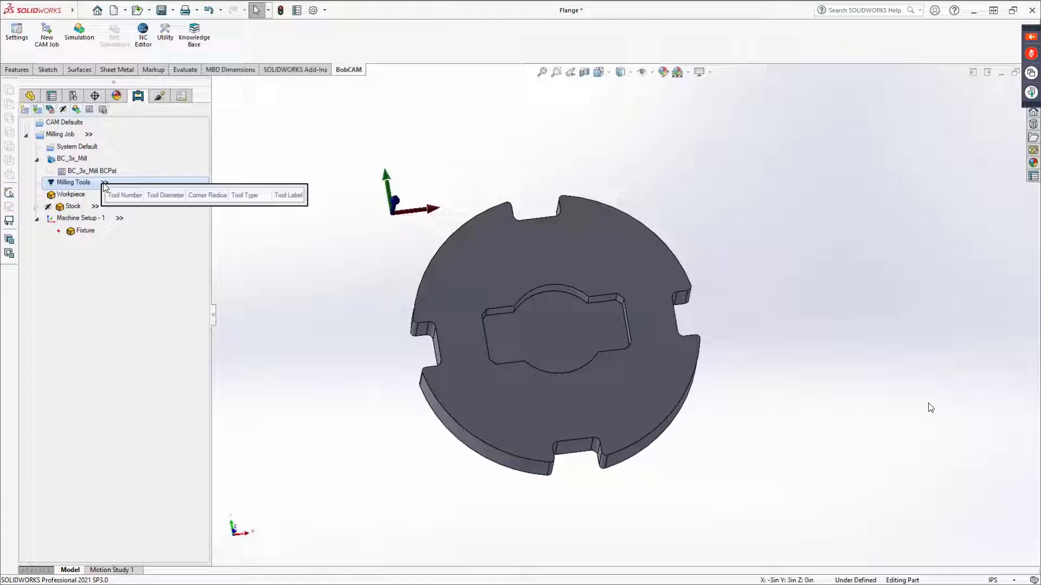
click(90, 135)
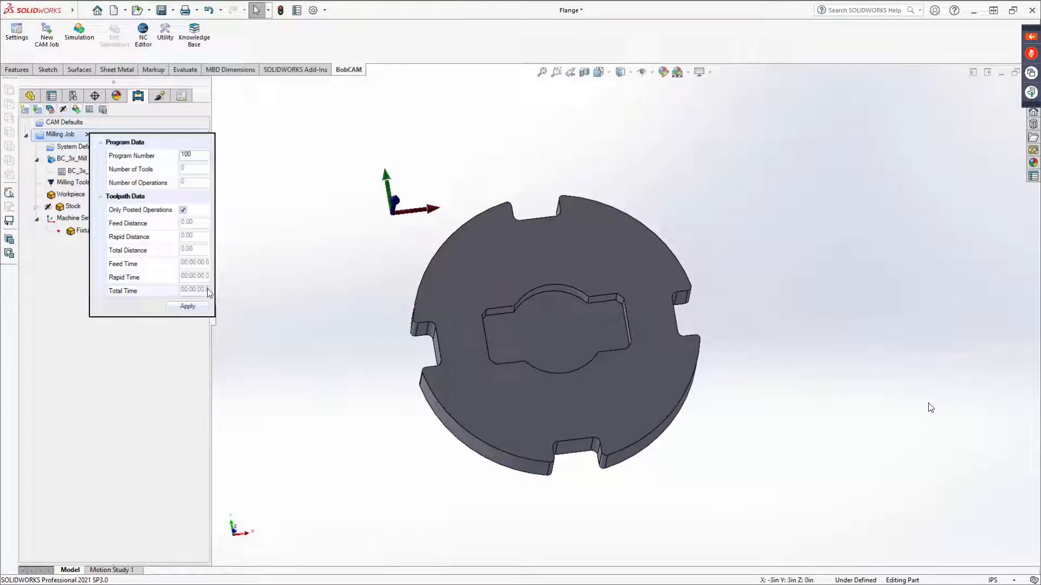
click(190, 306)
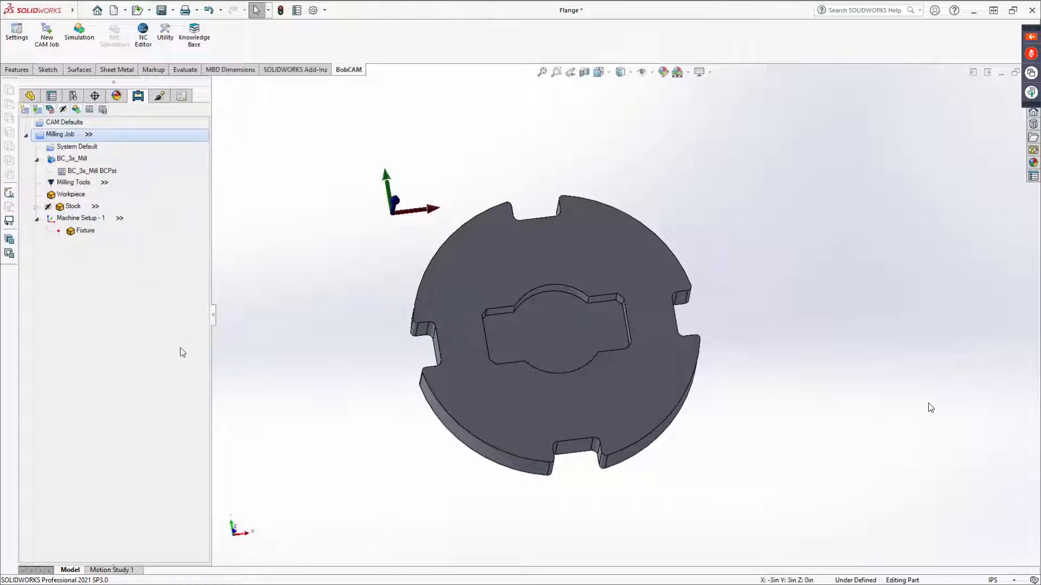
Step: Start a Mill 2 Axis feature under Machine Setup - 1 and open its geometry selection
right_click(89, 216)
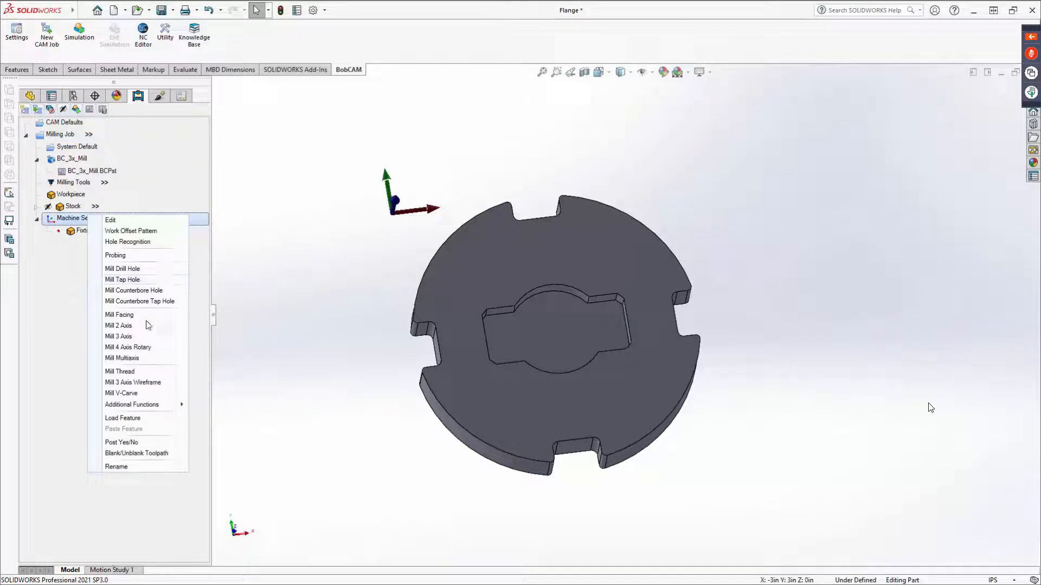
click(115, 326)
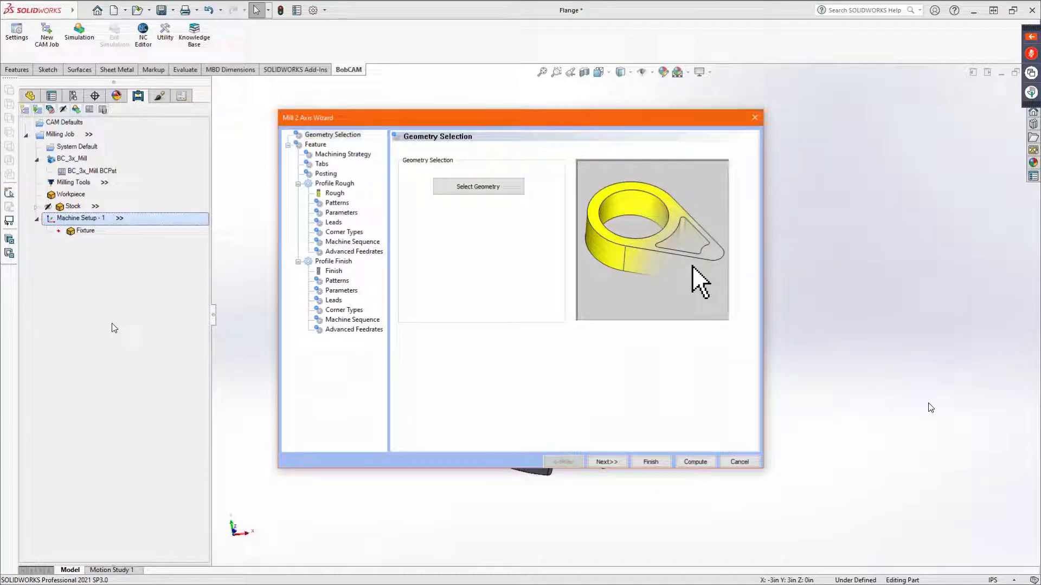
click(479, 189)
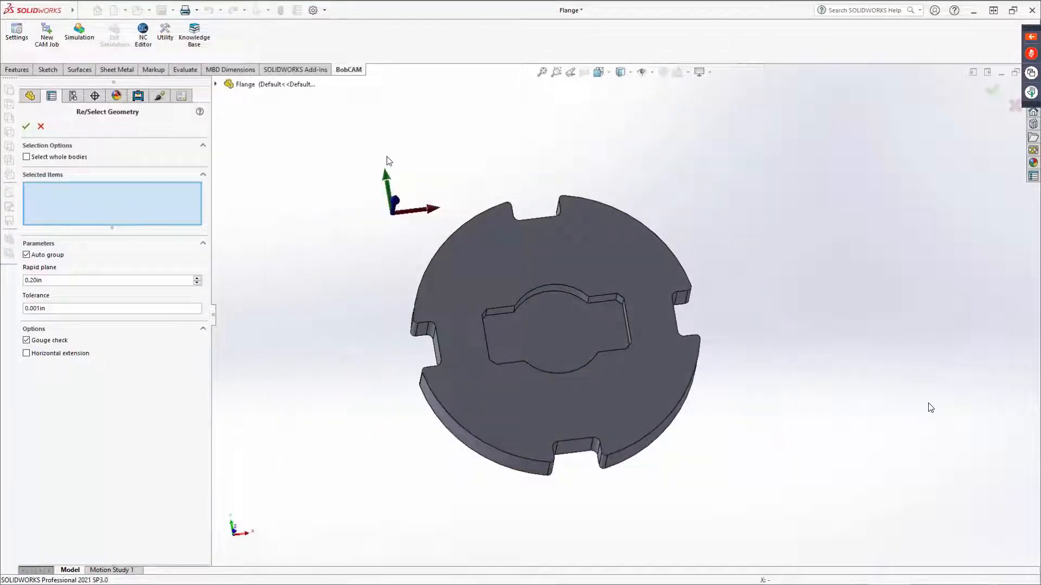
drag(386, 156, 751, 550)
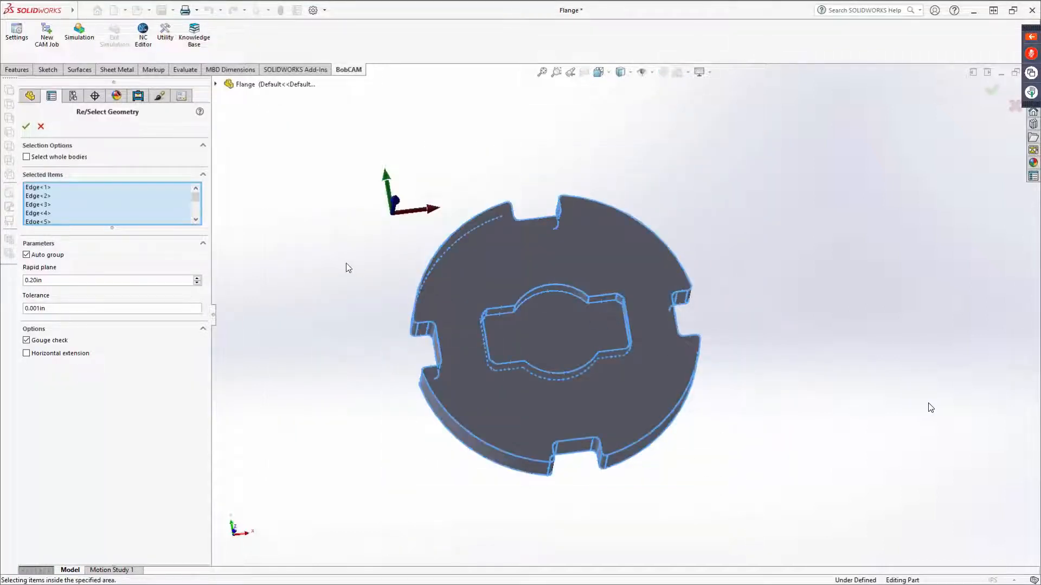
right_click(100, 196)
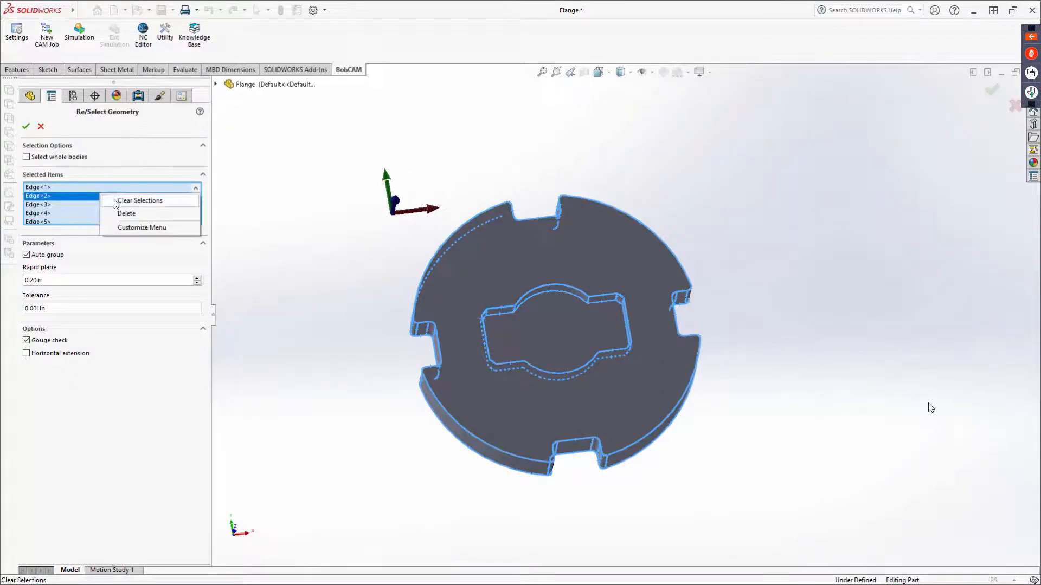
click(117, 201)
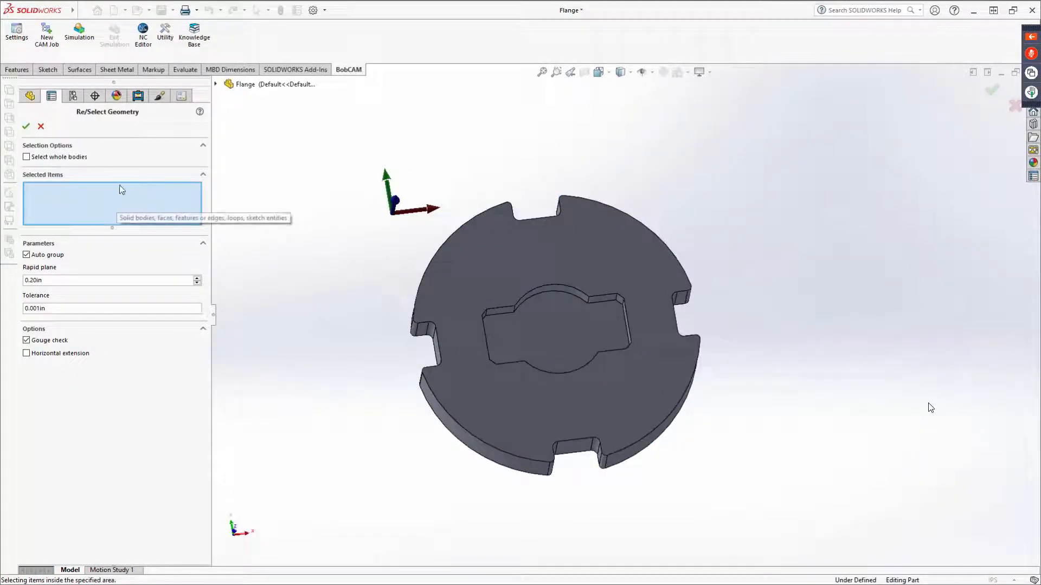
Step: Enable whole-body selection and use the entire flange body as the Mill 2 Axis geometry
click(26, 157)
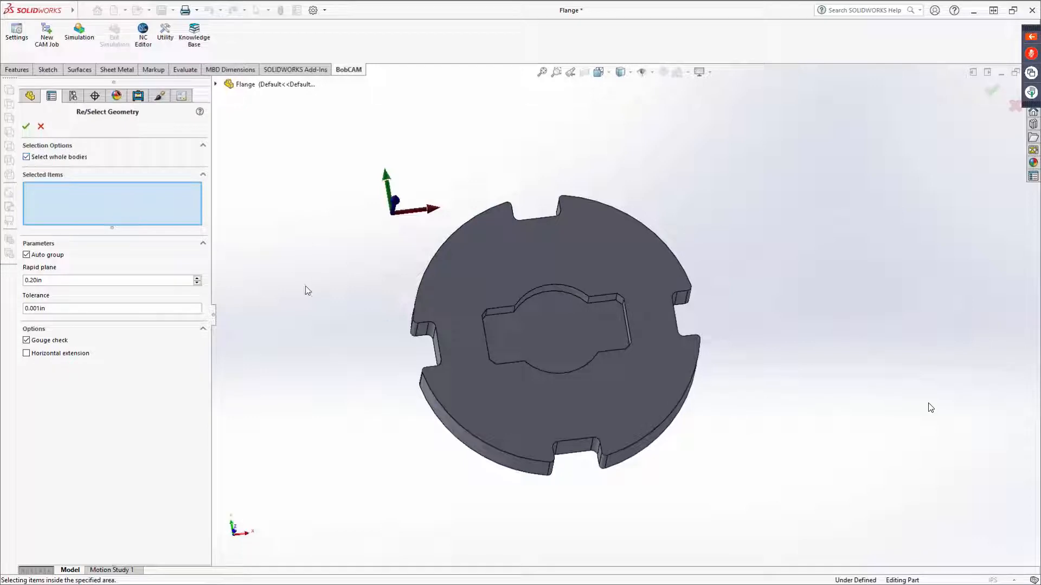
click(445, 294)
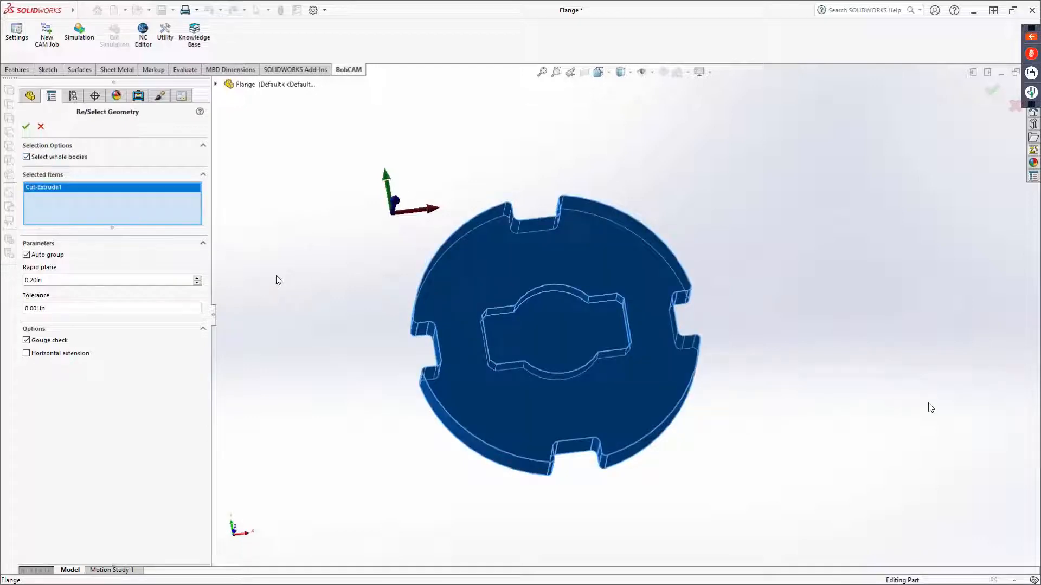
click(26, 127)
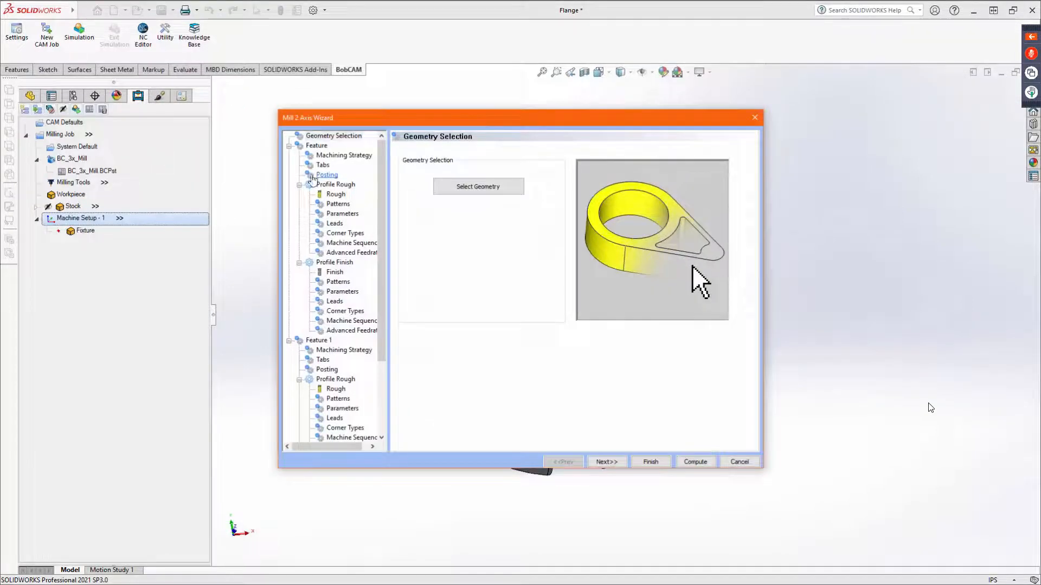
Step: Compare the top of feature and total depth of the two features, the notched outer profile and the central pocket
scroll(332, 249, down, 3)
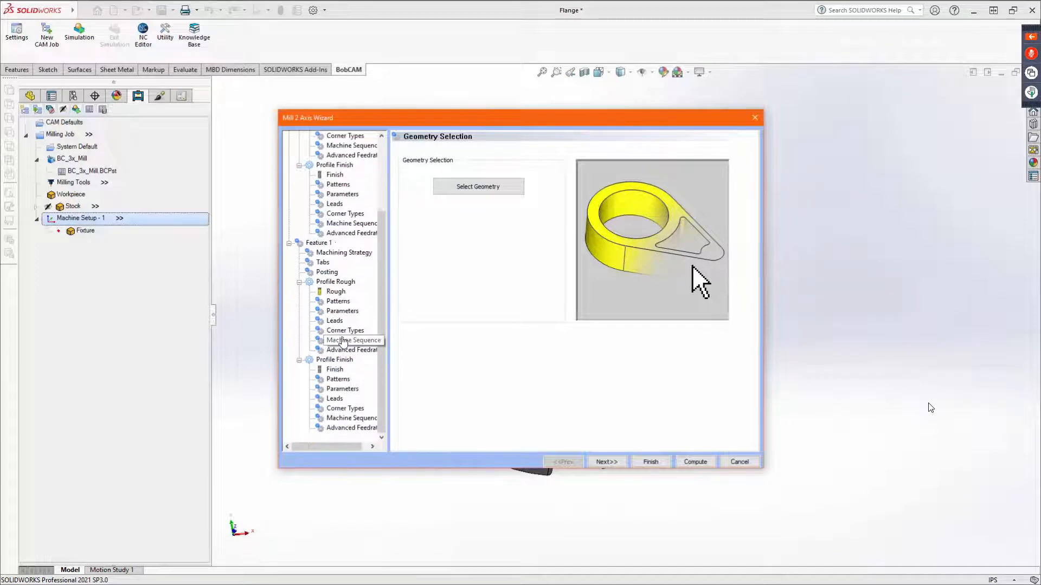
scroll(338, 374, down, 3)
scroll(355, 303, up, 3)
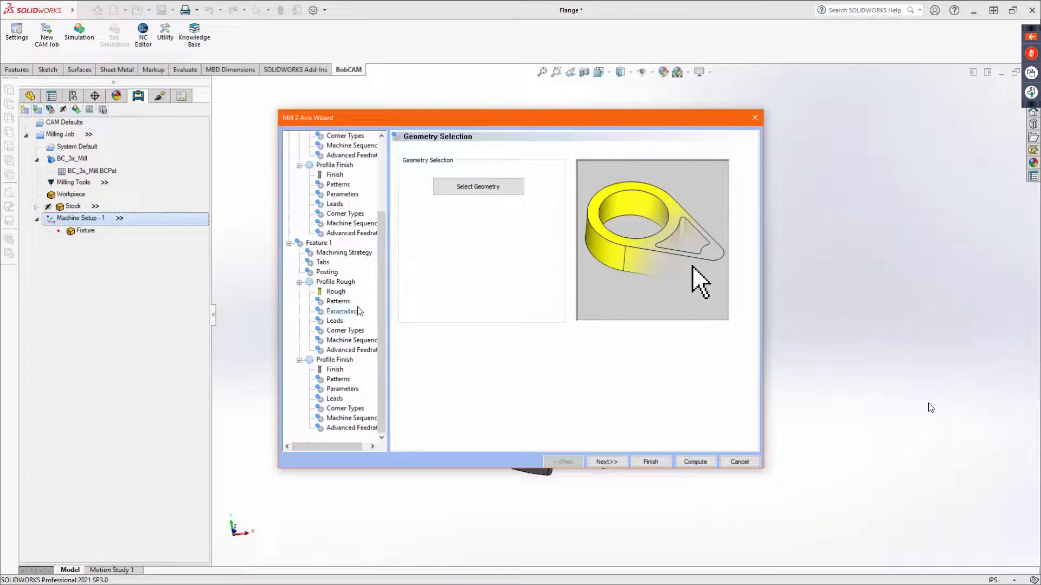
scroll(347, 314, up, 3)
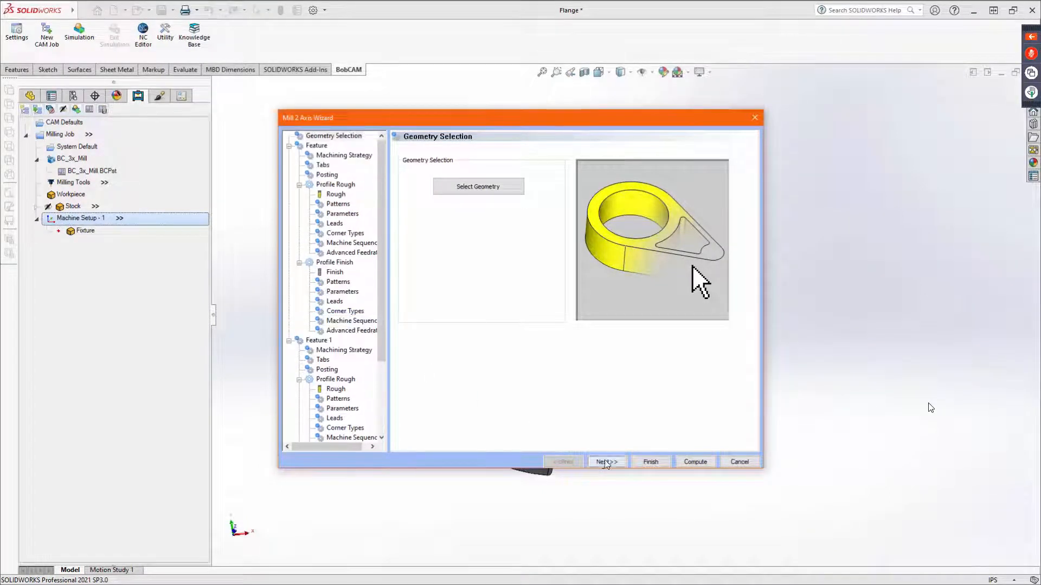
click(606, 461)
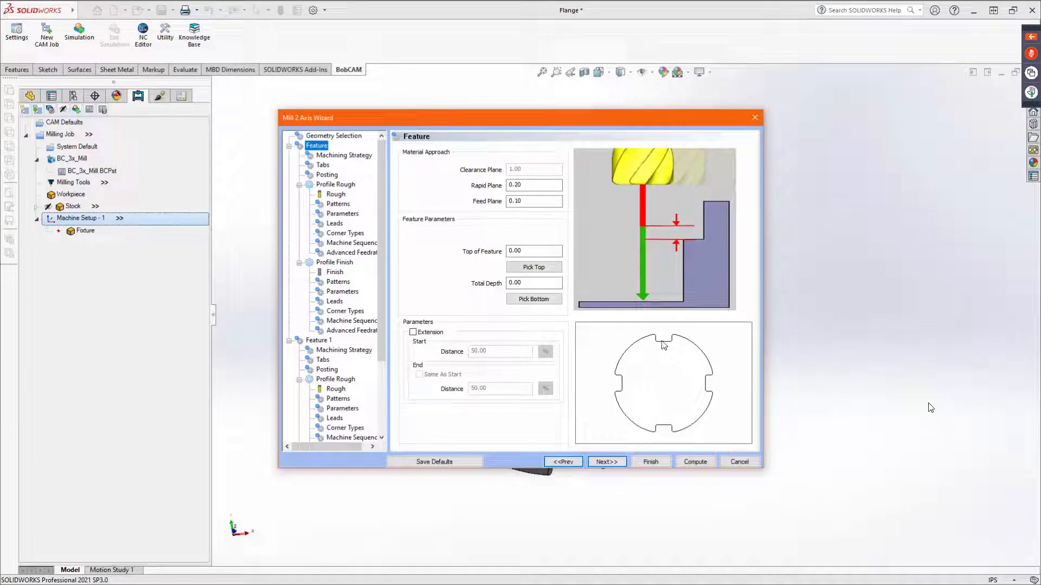
click(539, 270)
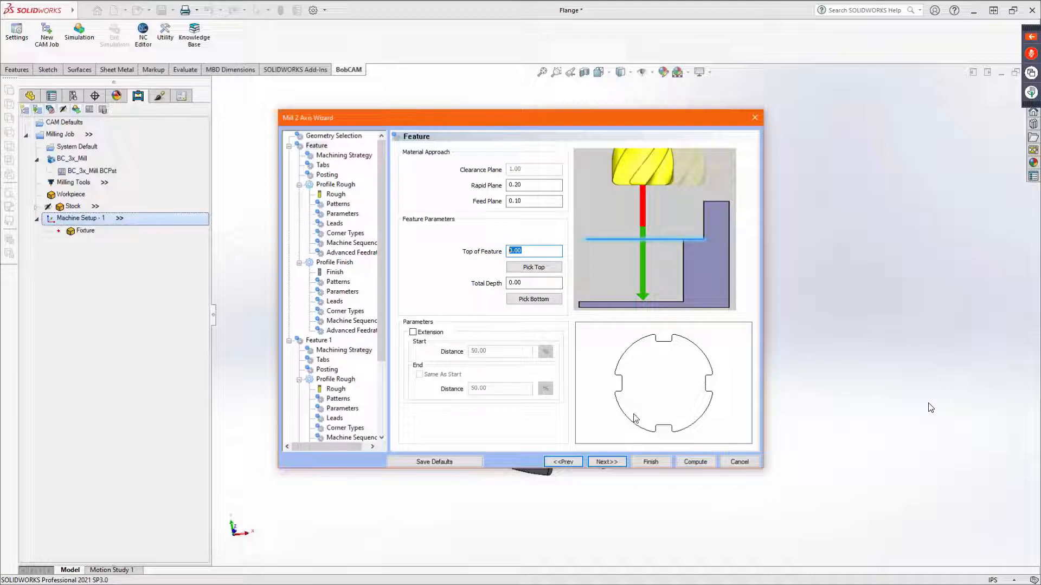
click(324, 341)
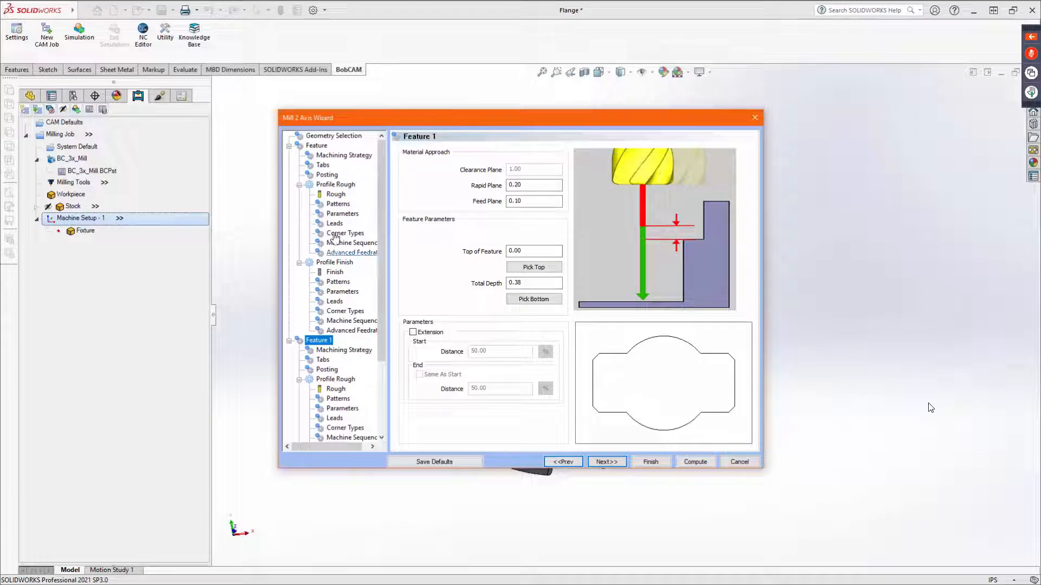
click(316, 146)
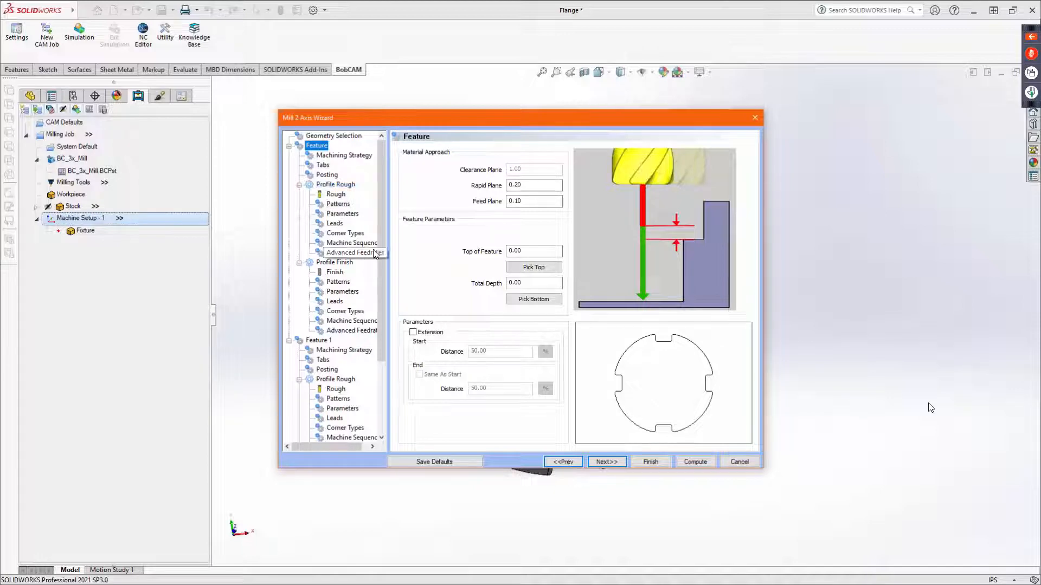
Step: Set the outer profile feature's total depth to 0.75 from the lower outer edge of the flange
click(534, 298)
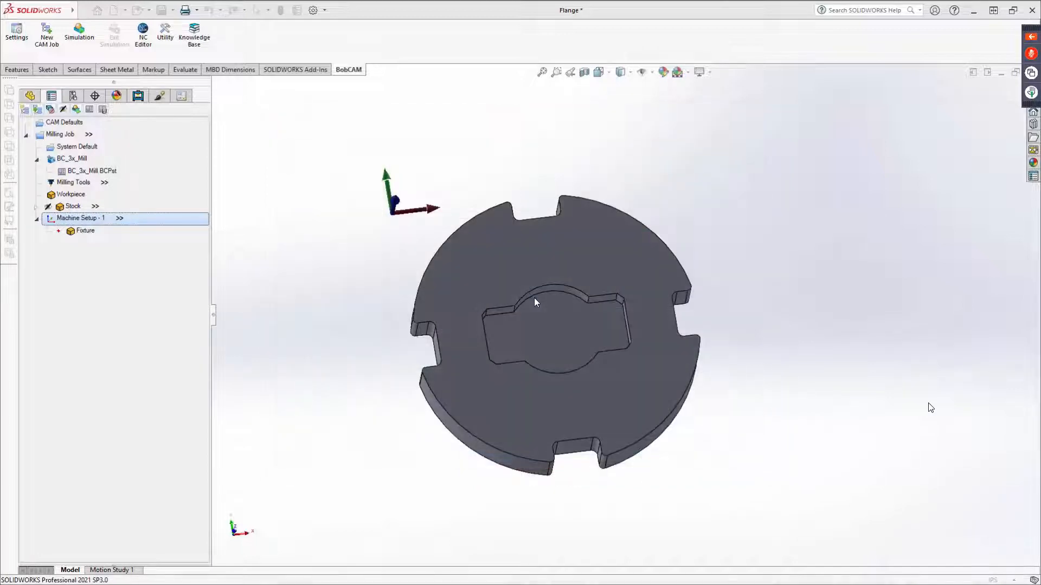
click(468, 450)
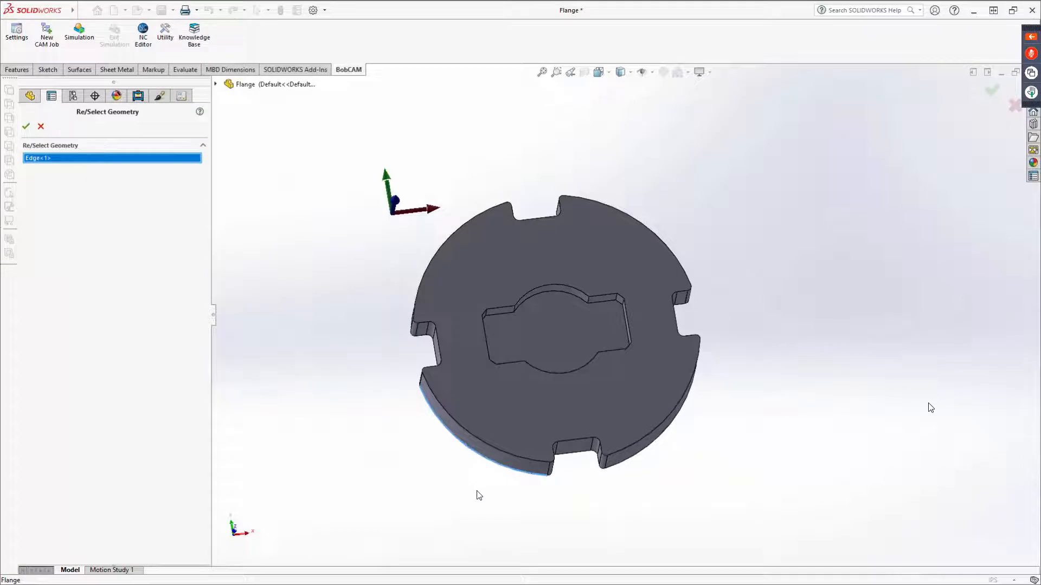
middle_drag(476, 492, 475, 354)
right_click(378, 220)
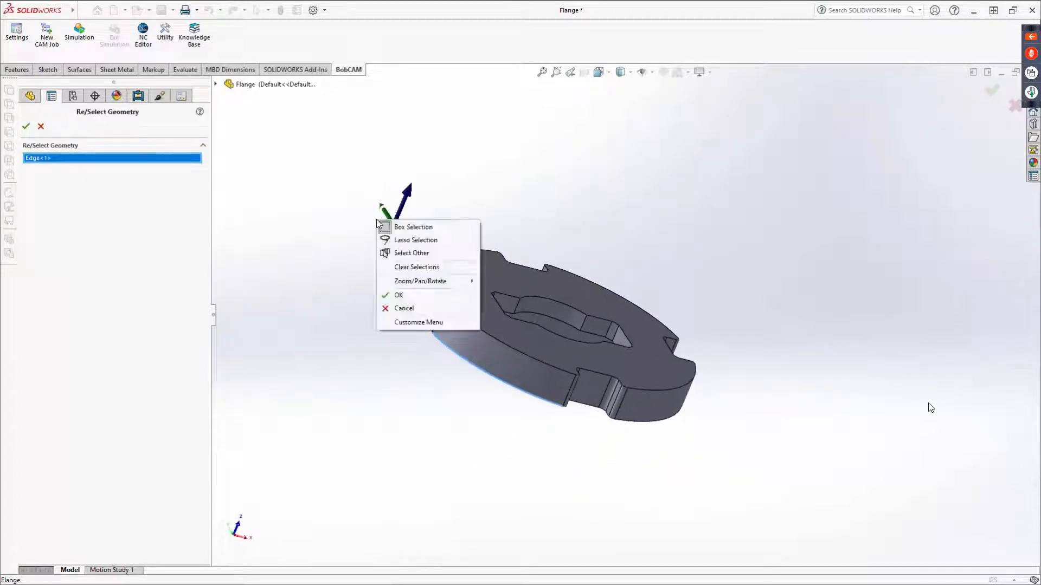
click(401, 297)
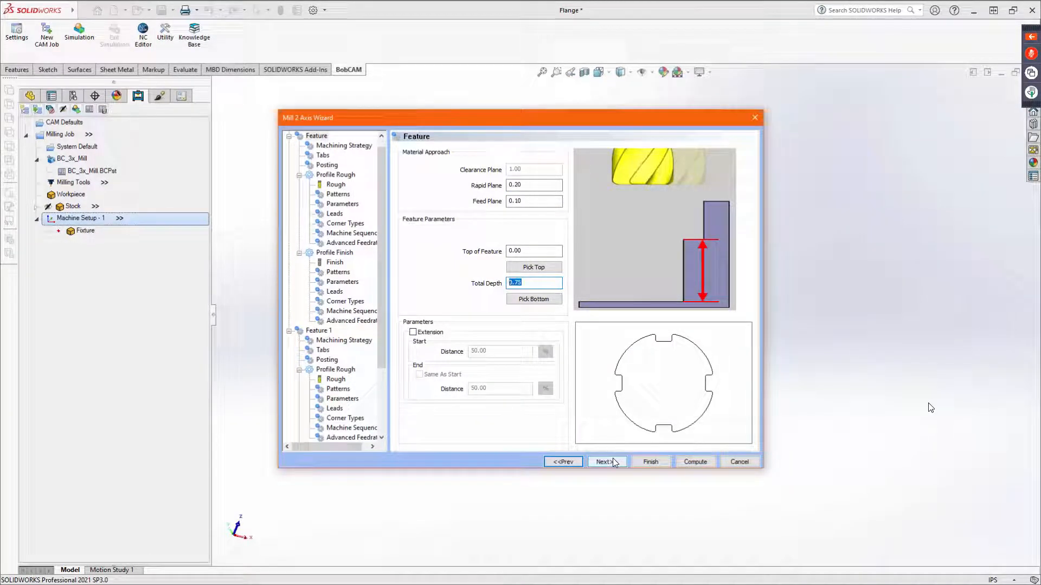
Step: Compare the machining strategies available for the outer profile feature, from Pocketing through Drag Knife, and examine the Corner Rounding operation
click(606, 462)
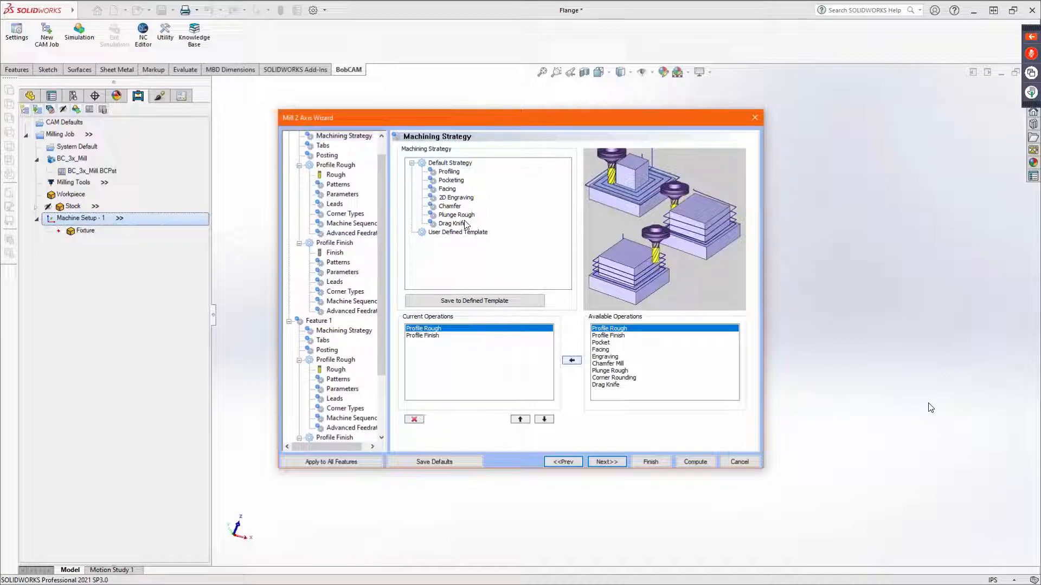
click(455, 172)
click(453, 181)
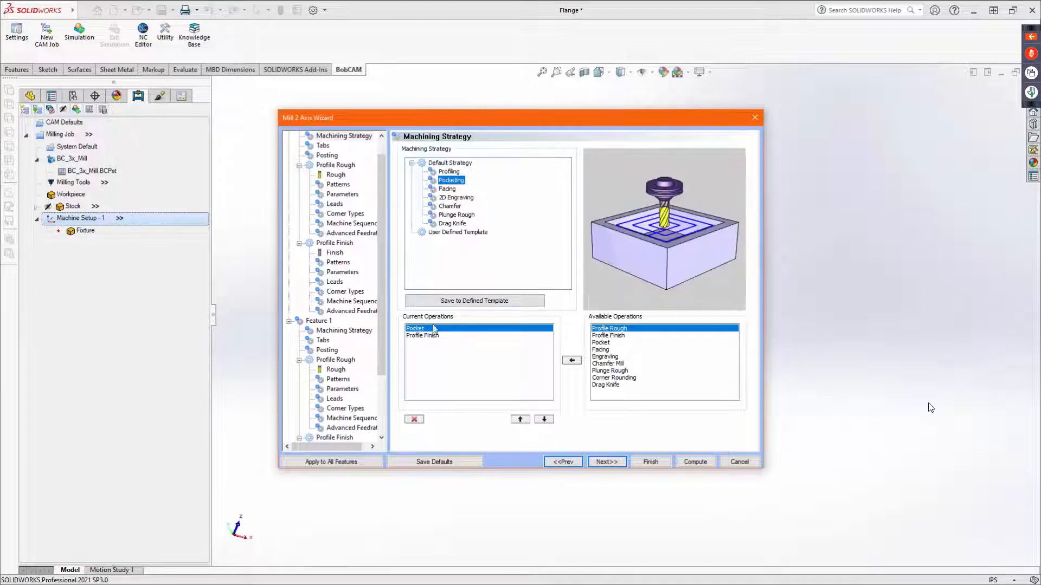
click(448, 190)
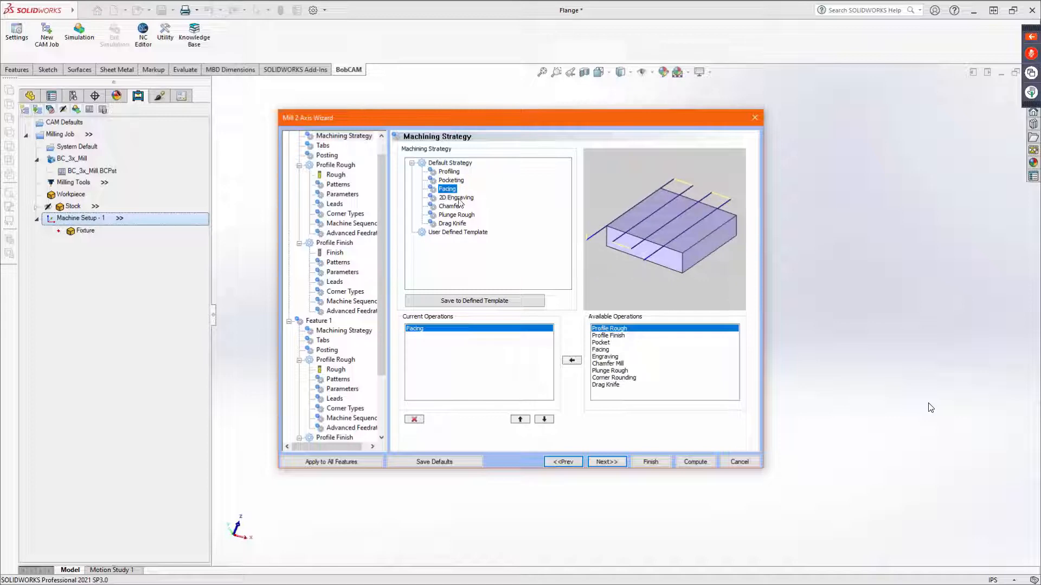
click(458, 199)
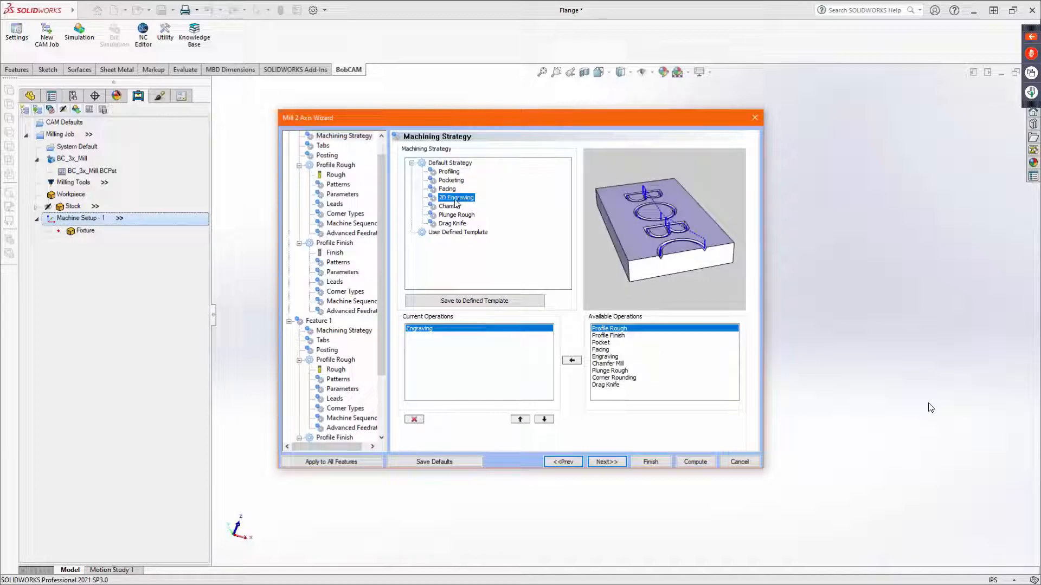
click(462, 208)
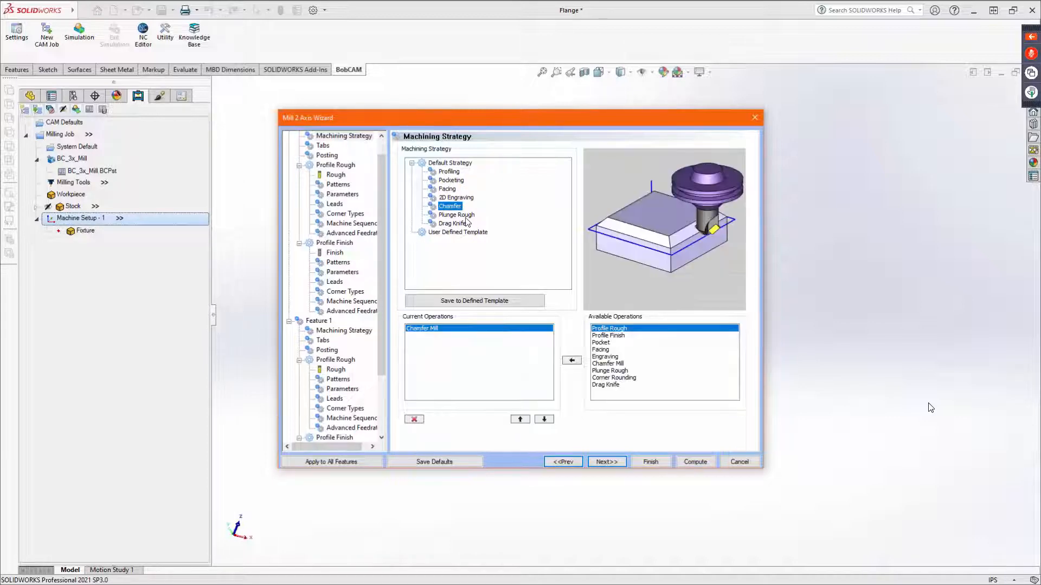
click(462, 215)
click(461, 223)
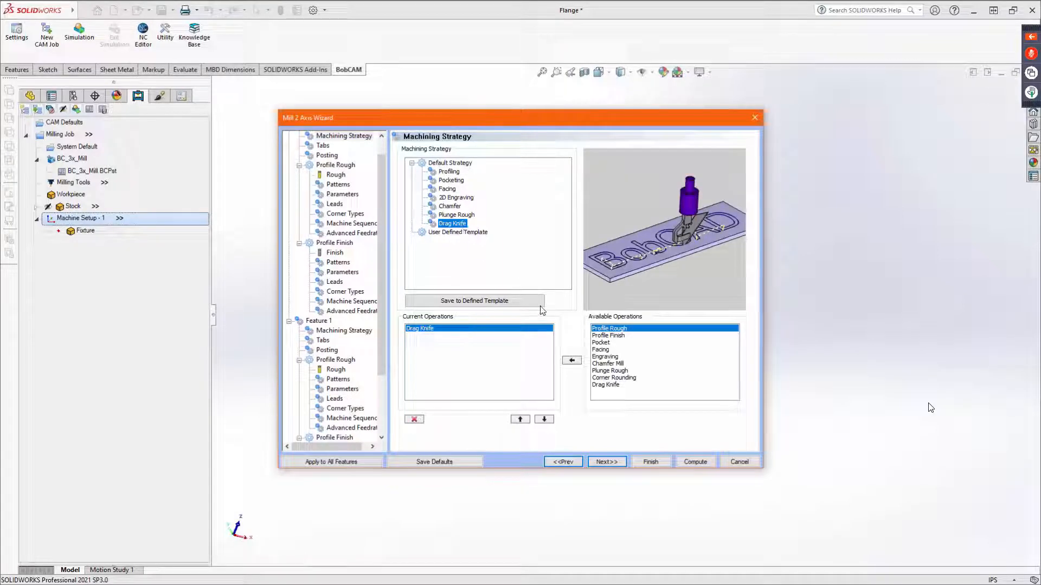
click(619, 378)
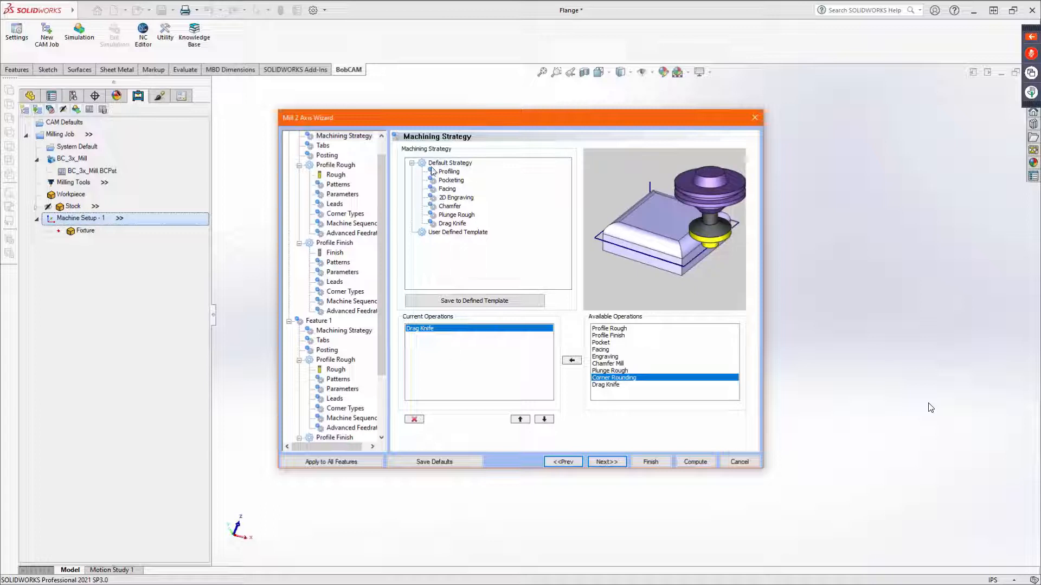
Step: Assign the Profiling strategy to the outer profile feature and proceed past the tabs and posting settings to the roughing tool settings
click(449, 172)
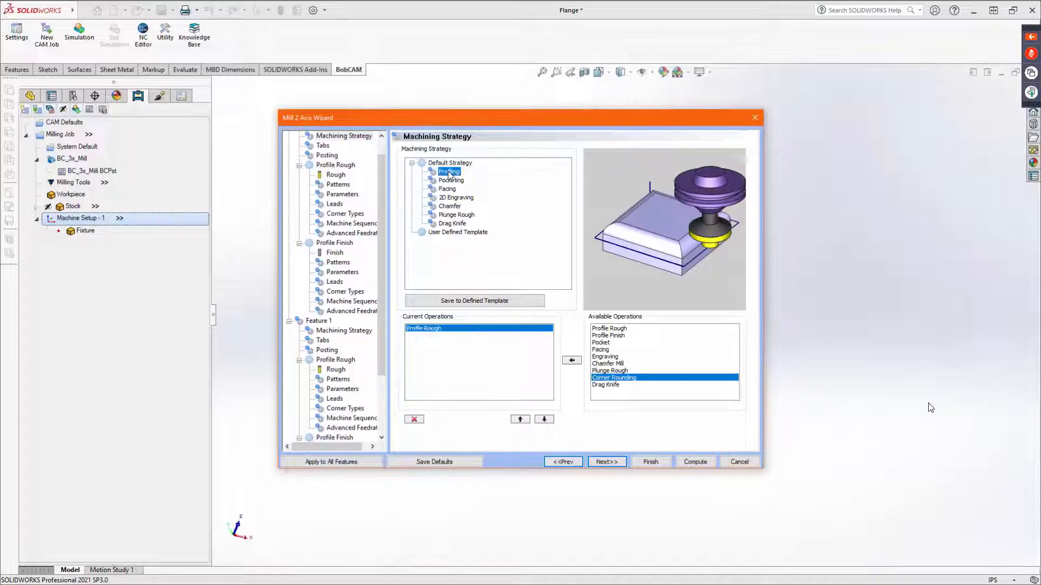
click(613, 460)
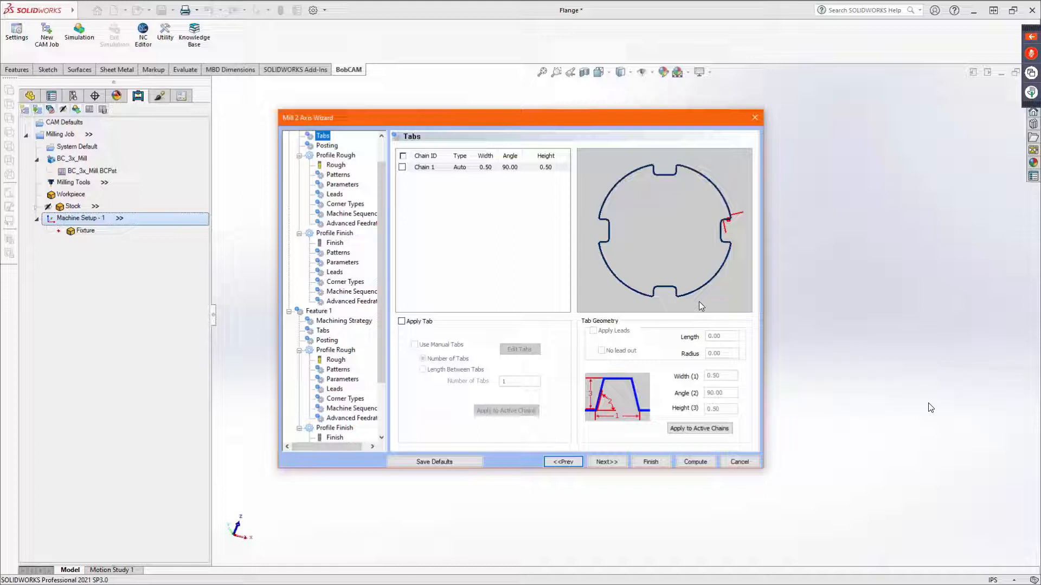
click(603, 460)
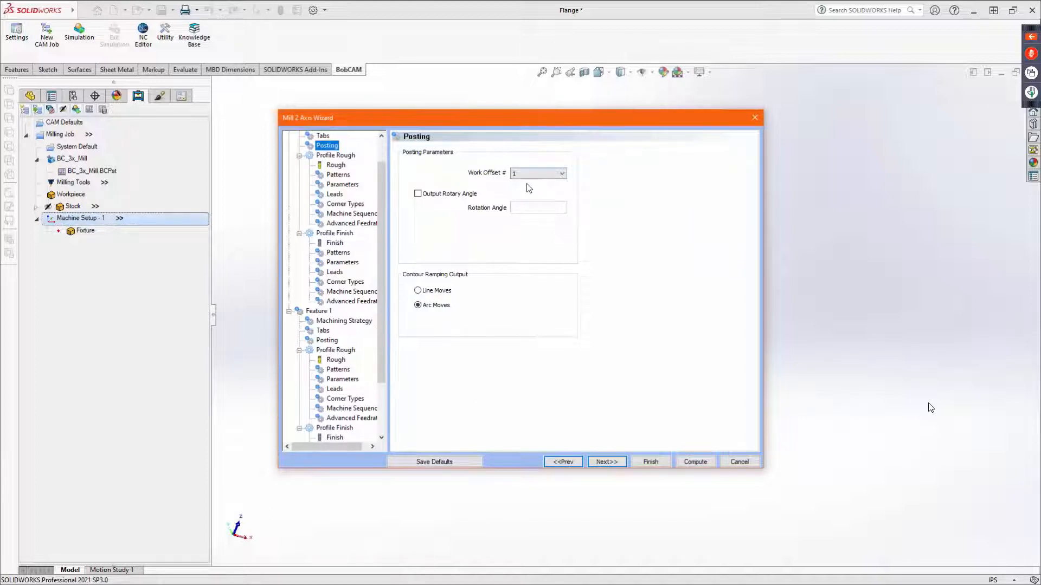
click(622, 461)
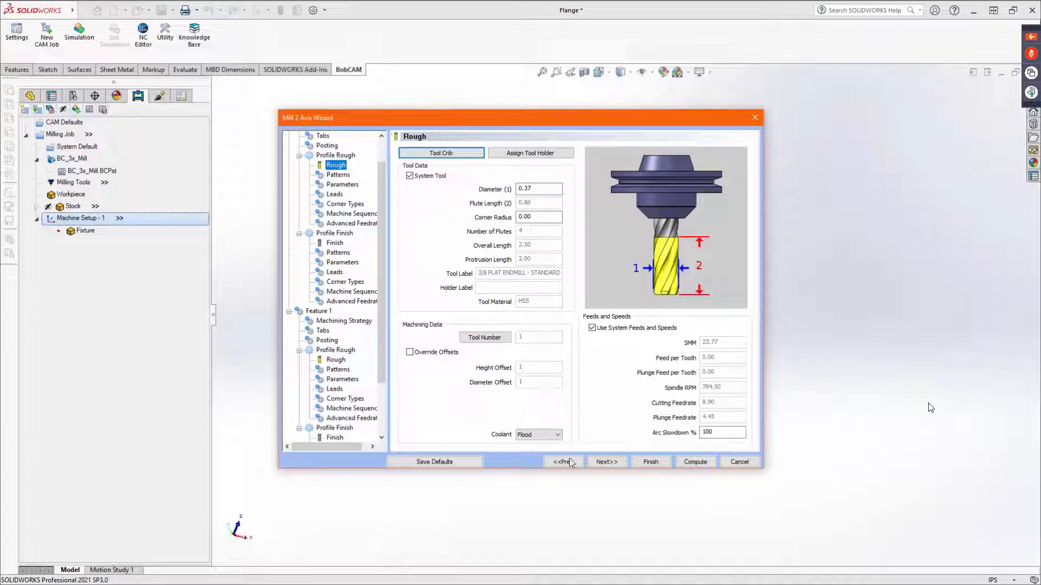
click(600, 461)
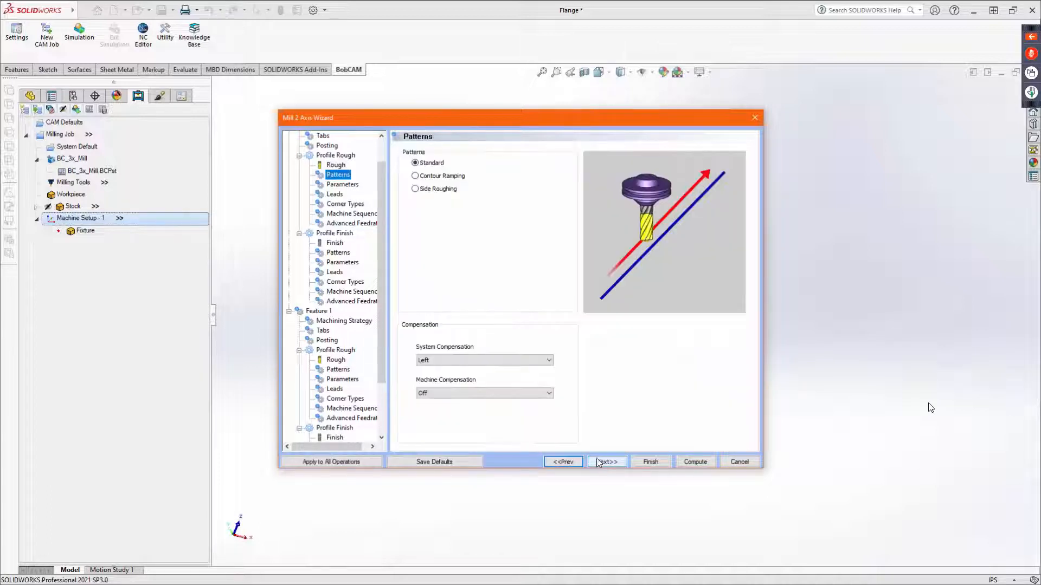
click(579, 460)
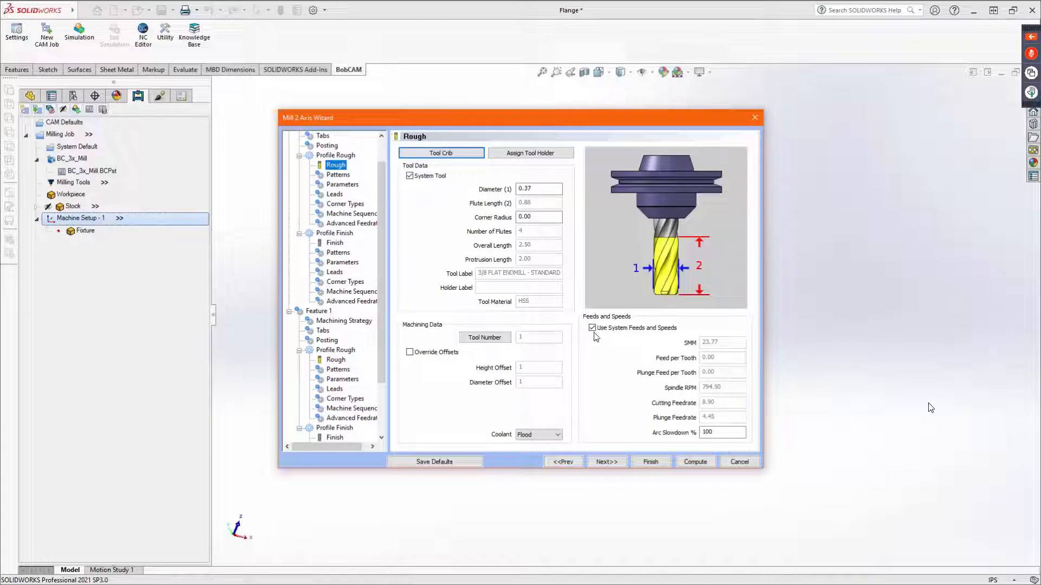
Step: Try manual entry for the roughing tool data and its feeds and speeds, and return both to the system values
click(591, 329)
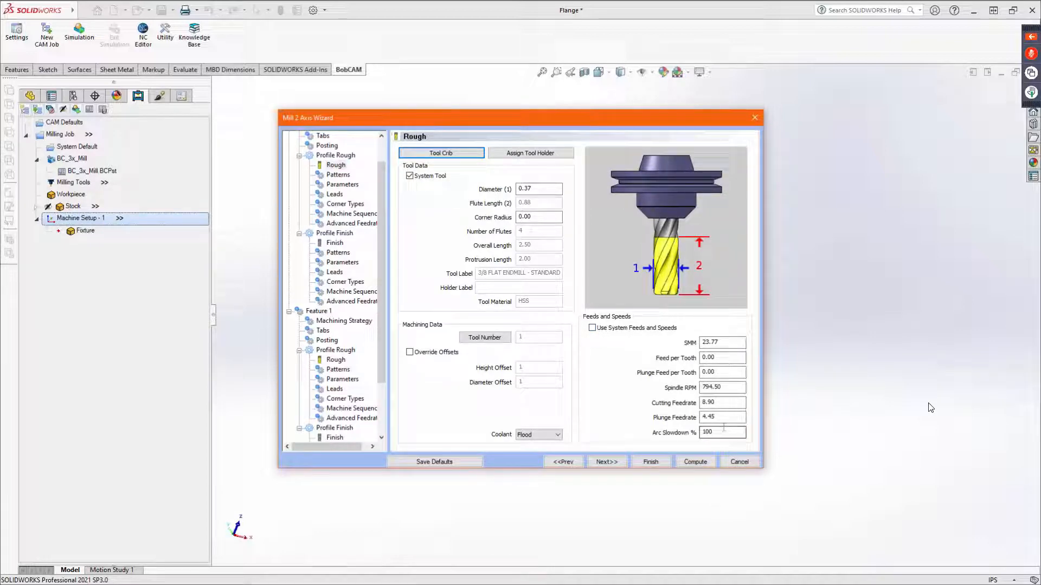
click(410, 176)
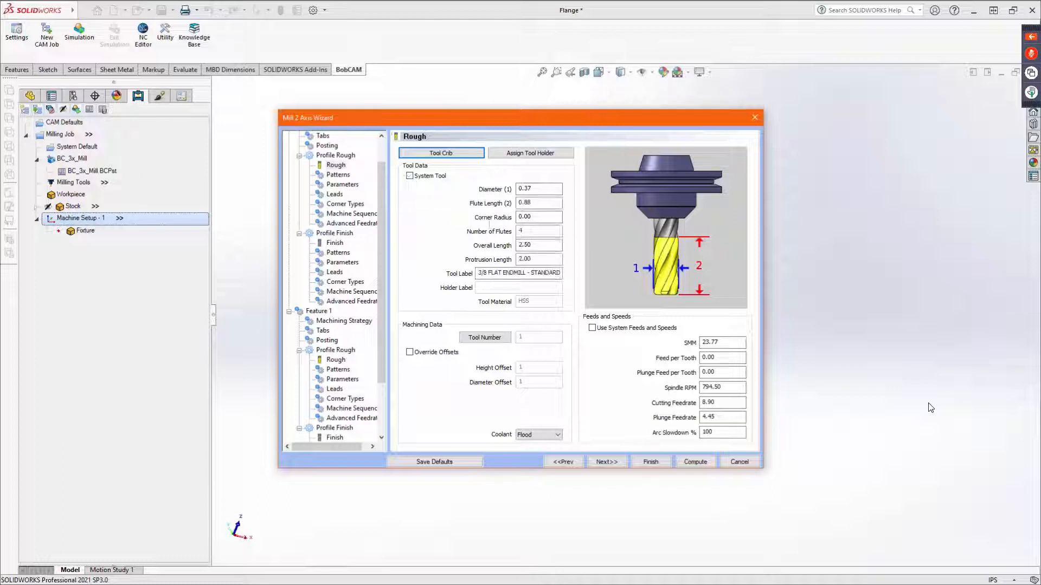
double_click(520, 230)
click(409, 176)
click(592, 328)
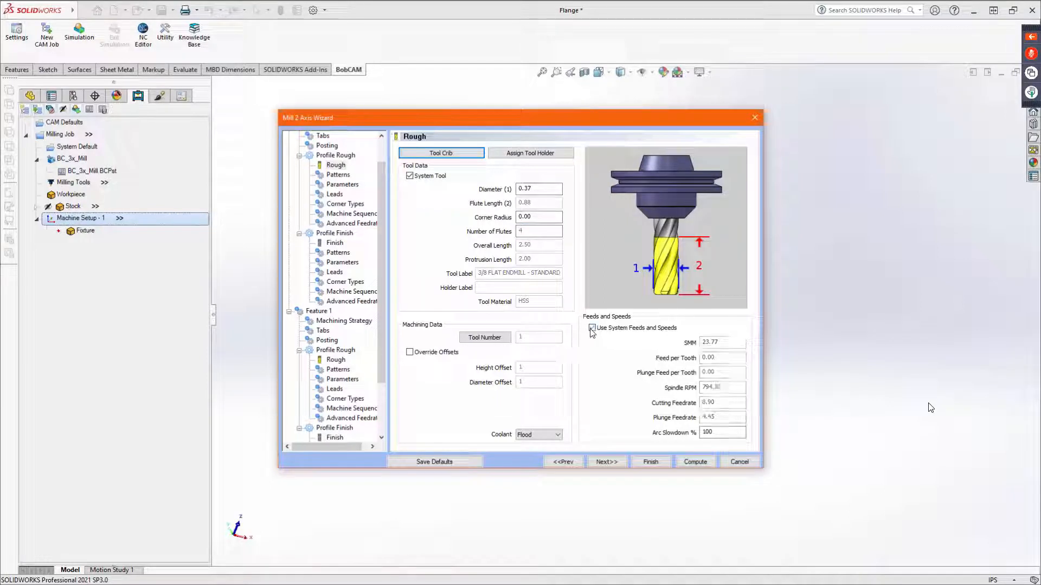
Step: Compare the Standard, Contour Ramping and Side Roughing patterns for Profile Rough, including the side roughing stepover options, and keep Standard
click(615, 462)
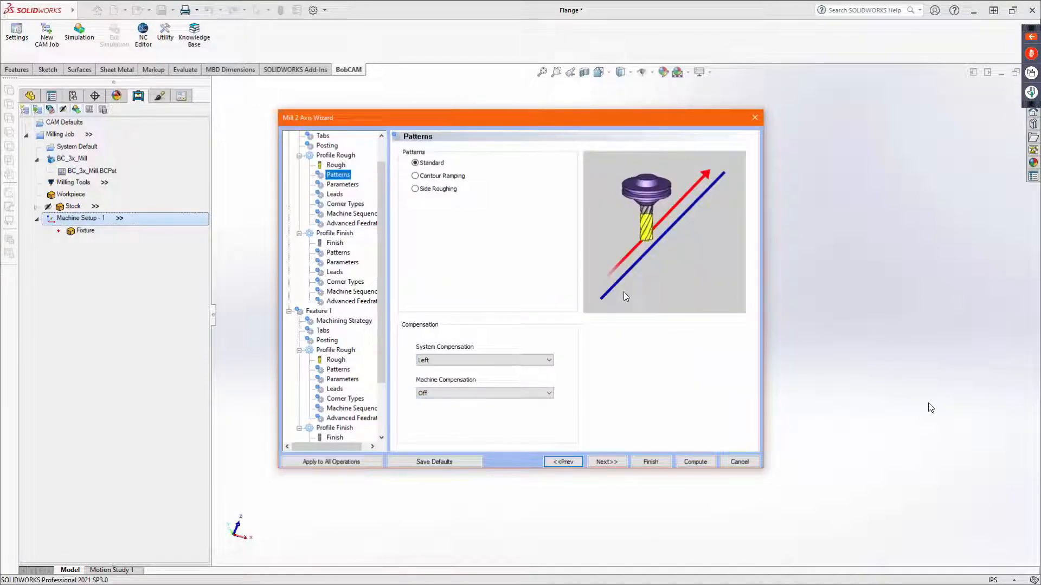
click(429, 164)
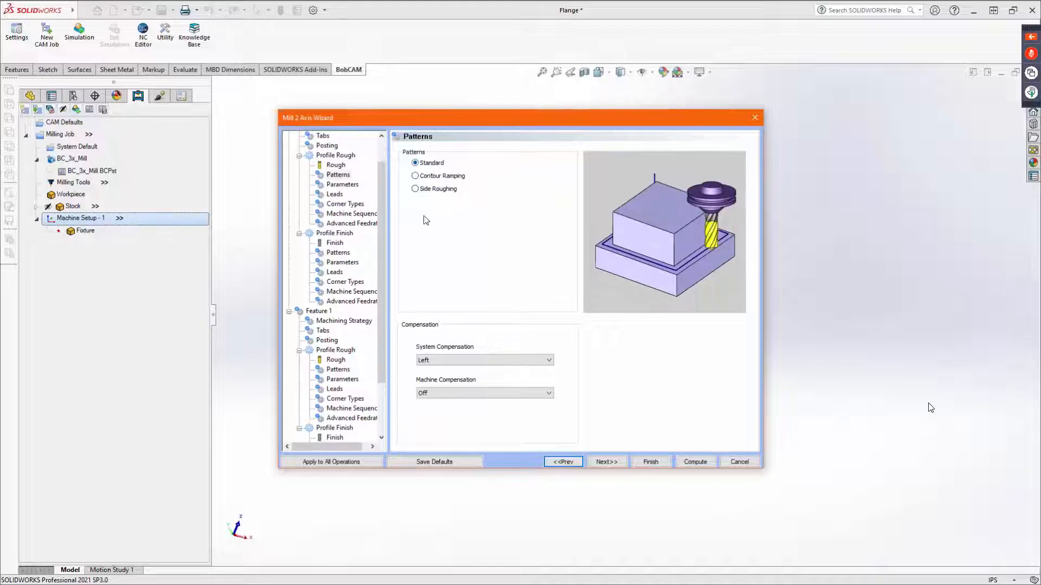
click(422, 176)
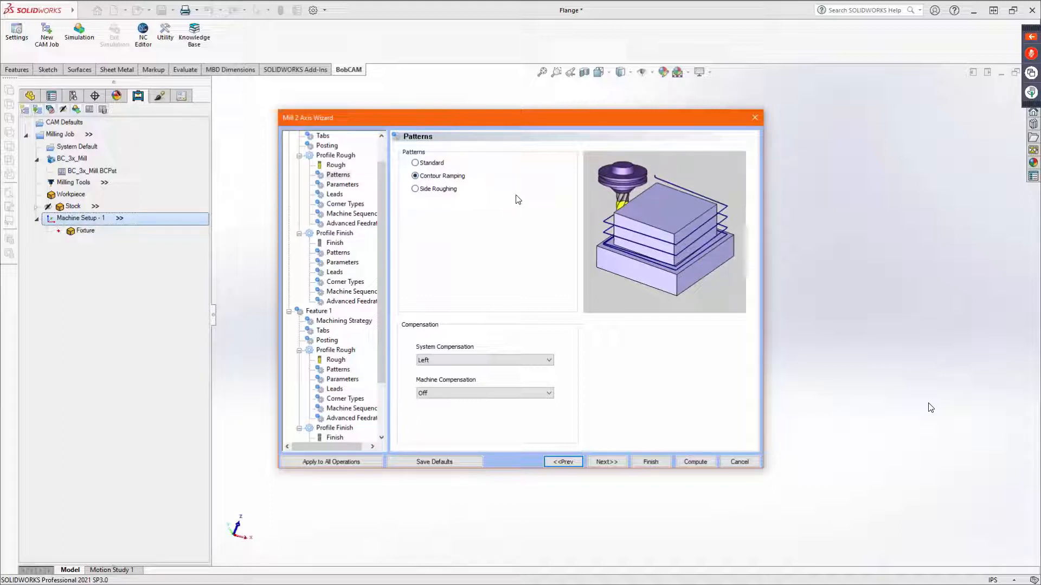
click(423, 189)
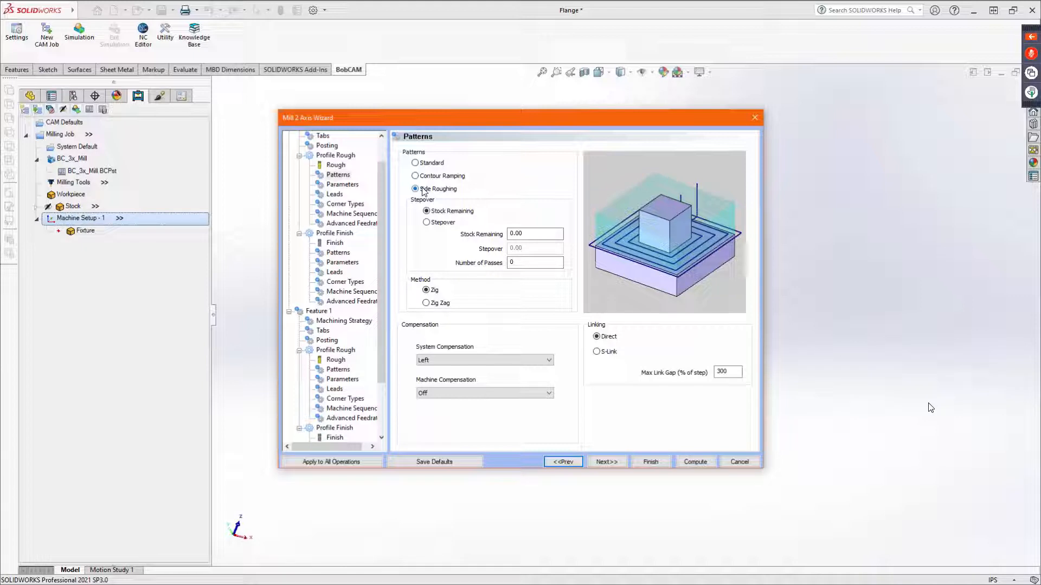
double_click(542, 234)
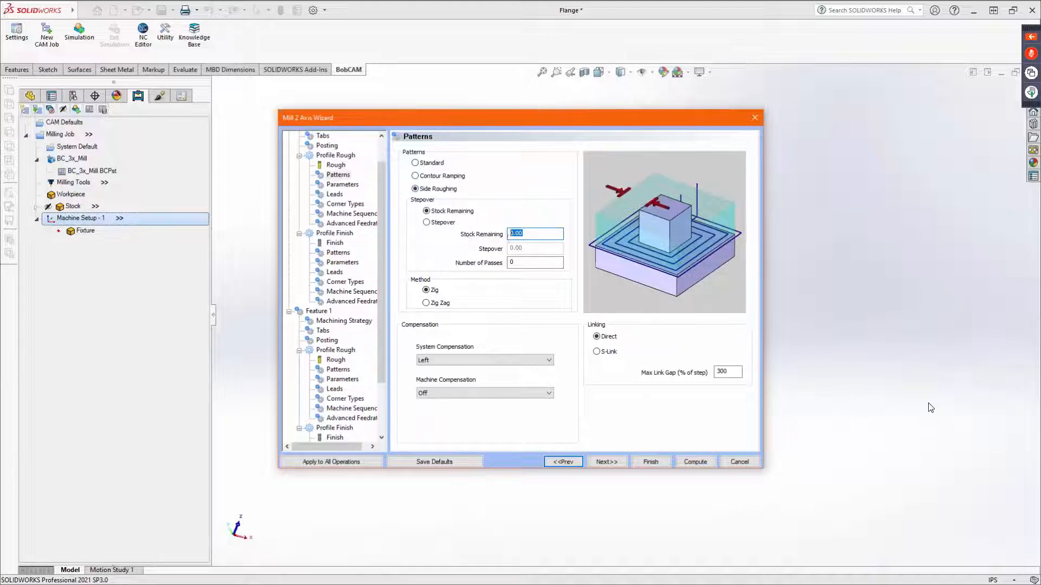
click(439, 223)
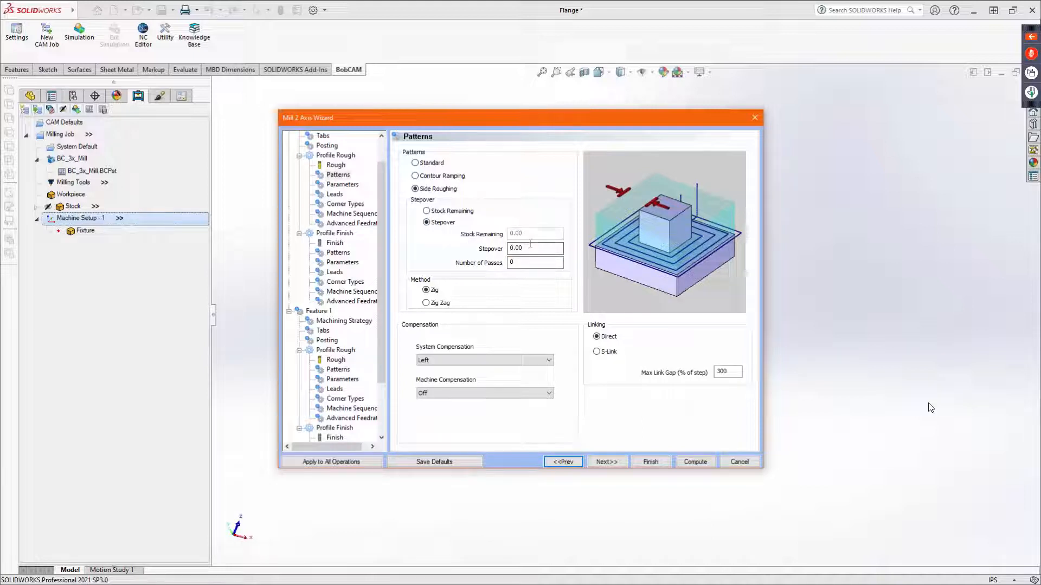
click(426, 211)
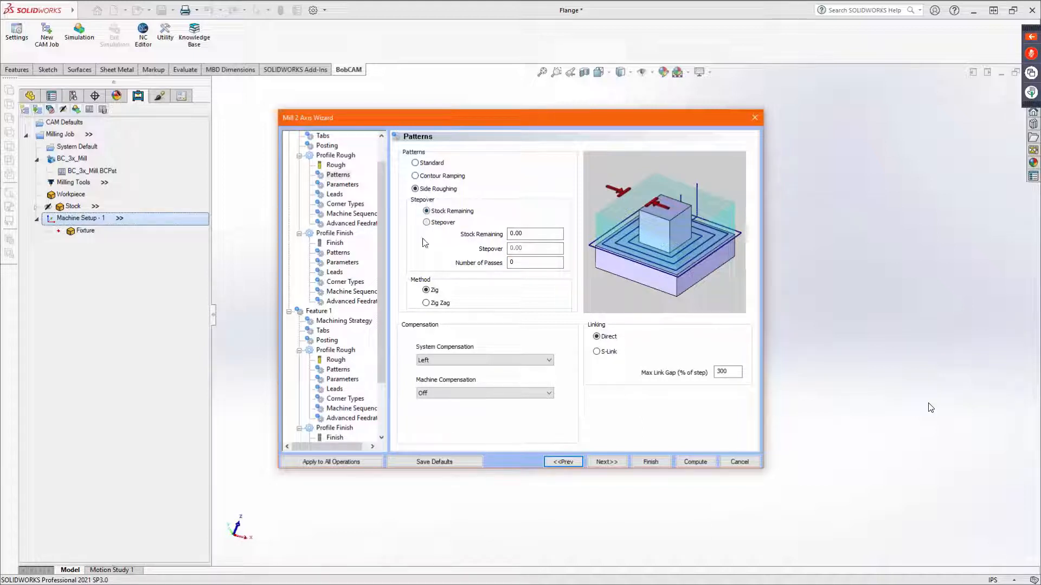
click(426, 164)
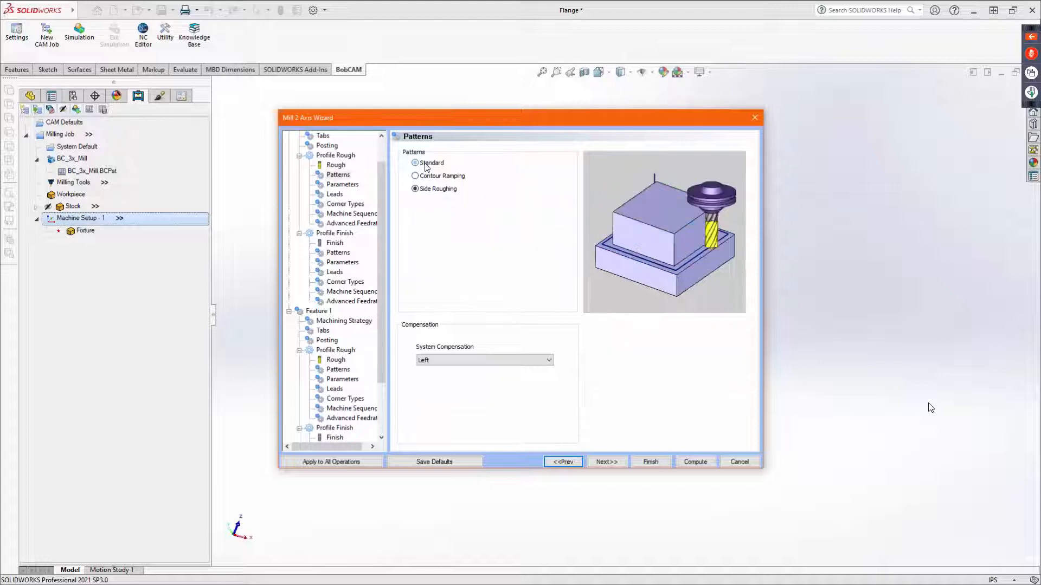
click(423, 190)
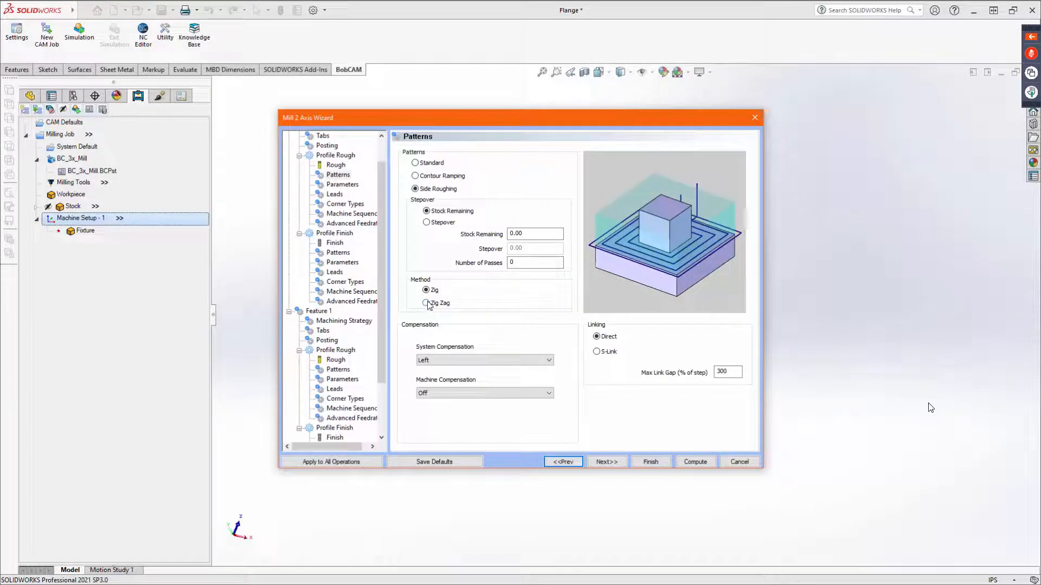
click(423, 167)
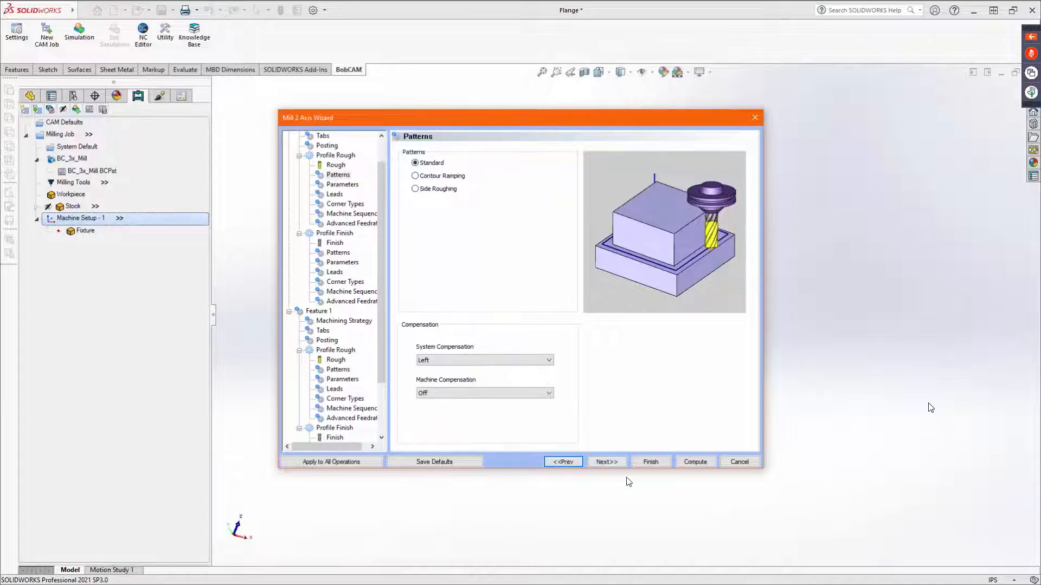
Step: Set the Profile Rough depth method to Multiple Steps with a depth of cut of 0.19
click(614, 463)
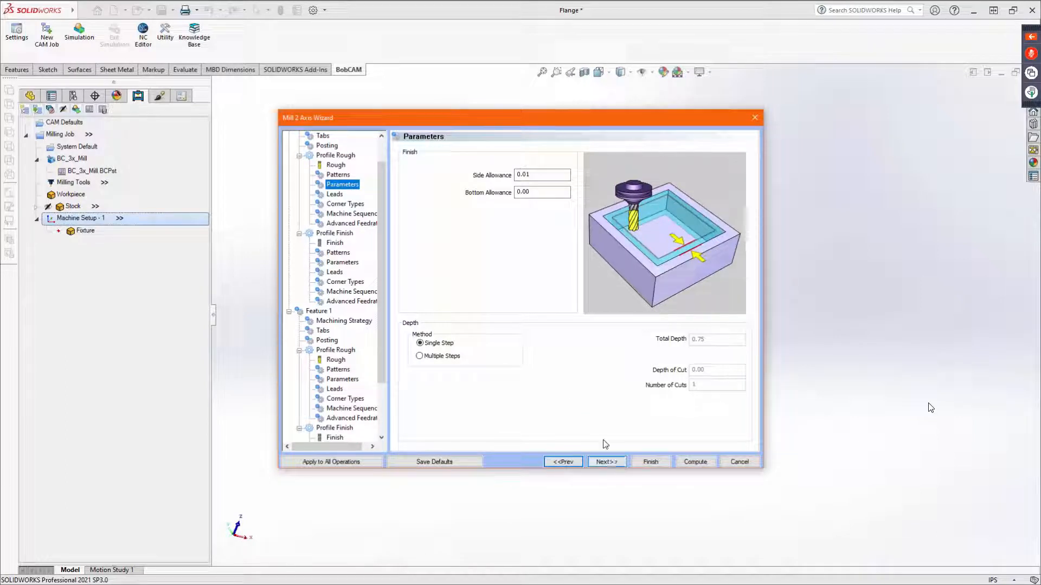
click(535, 174)
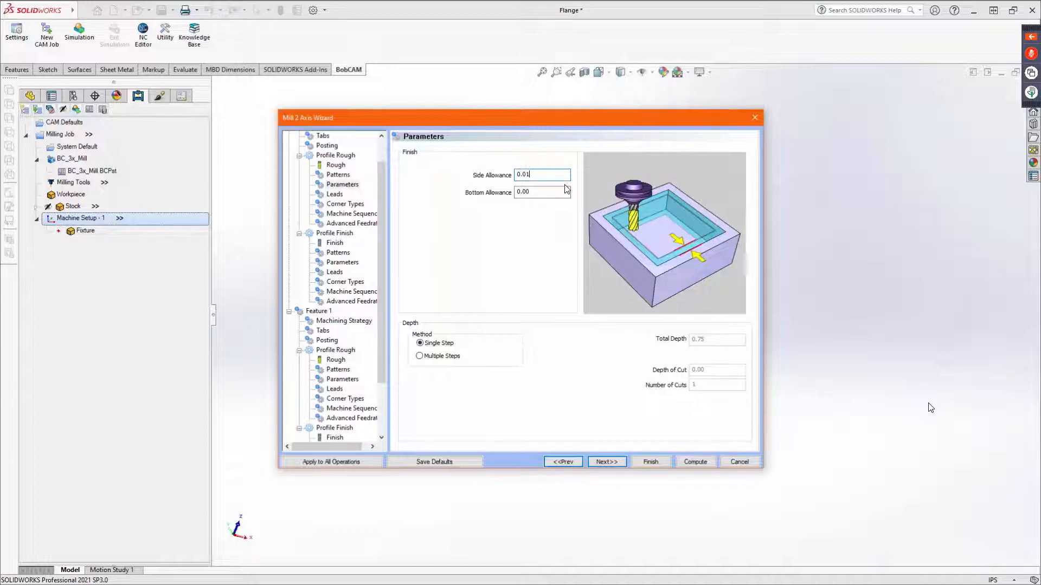
click(425, 356)
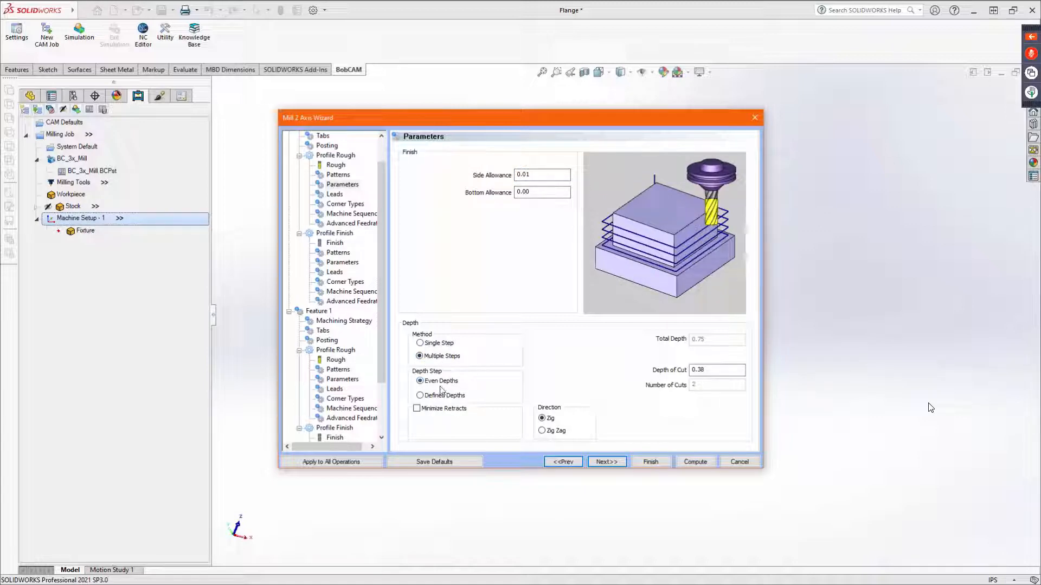
double_click(715, 369)
text(0.19)
key(Return)
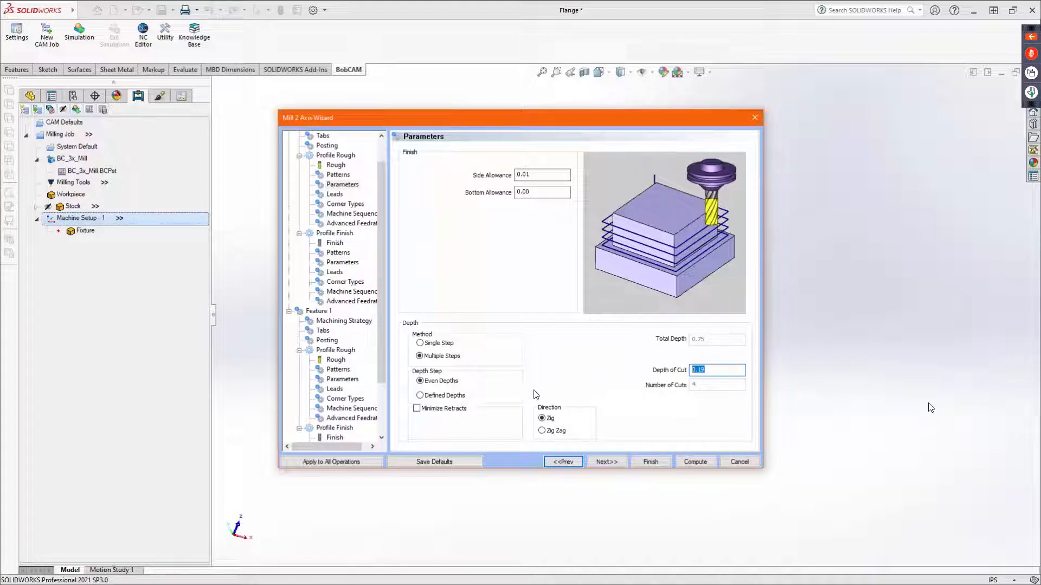
Step: Try Defined Depths with a 0.2 depth of cut for Profile Rough, and return to Even Depths
click(446, 397)
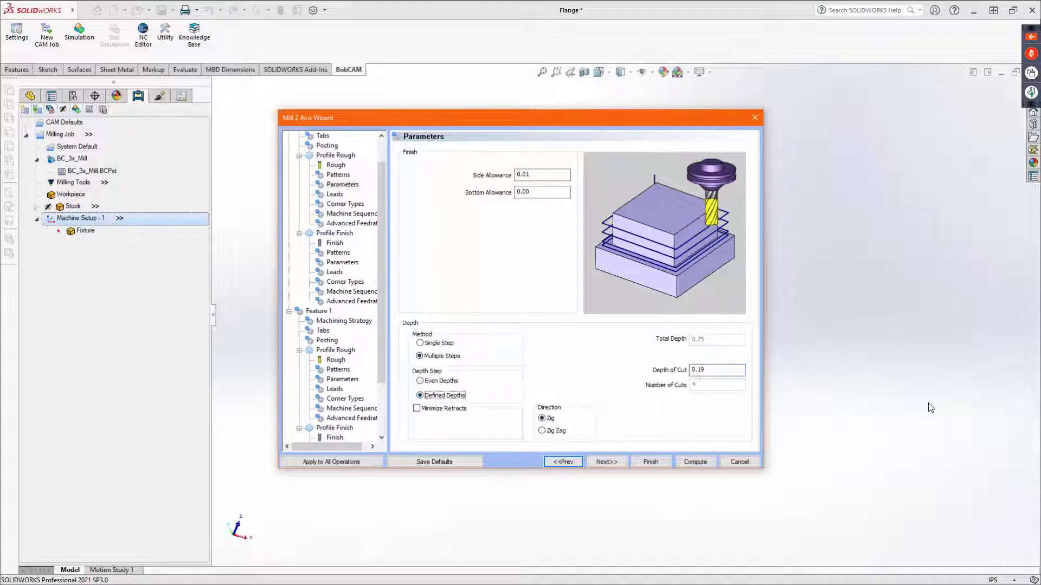
double_click(699, 370)
text(.2)
key(Tab)
click(421, 383)
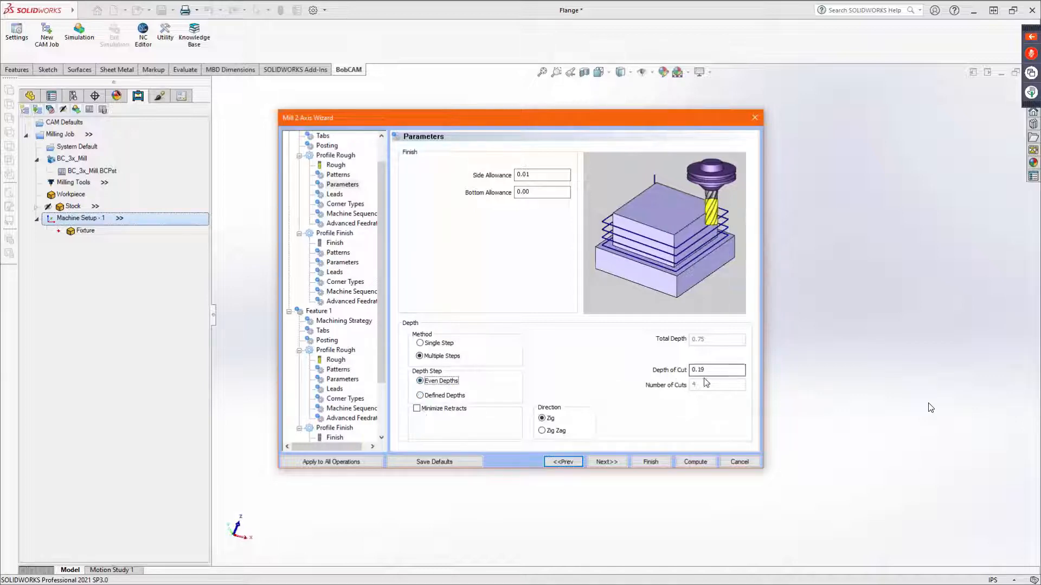
Step: Set the Profile Rough depth of cut to 0.25 with Minimize Retracts enabled, and proceed to the lead settings
double_click(715, 372)
text(.)
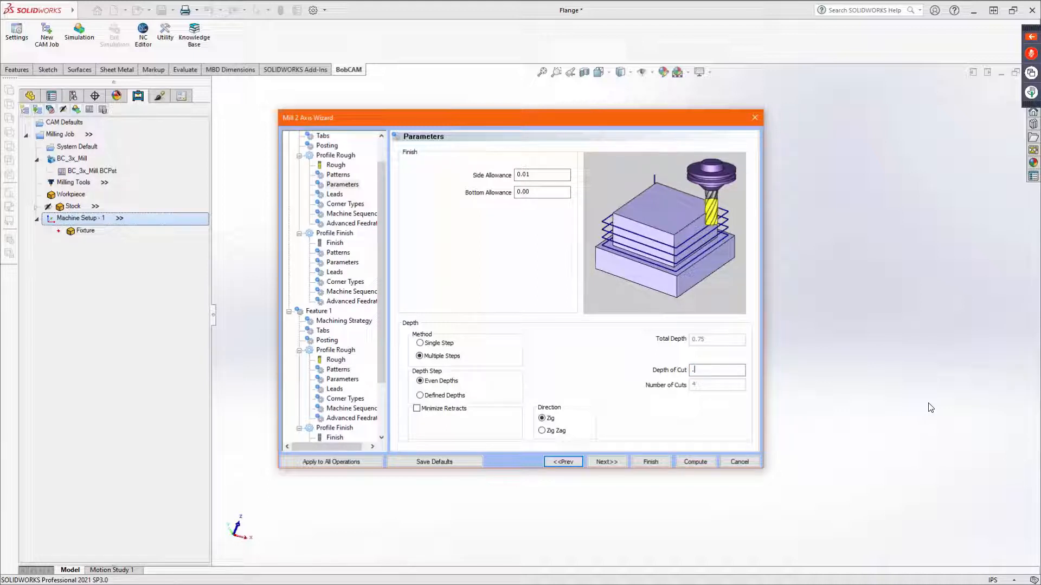
text(25)
click(465, 411)
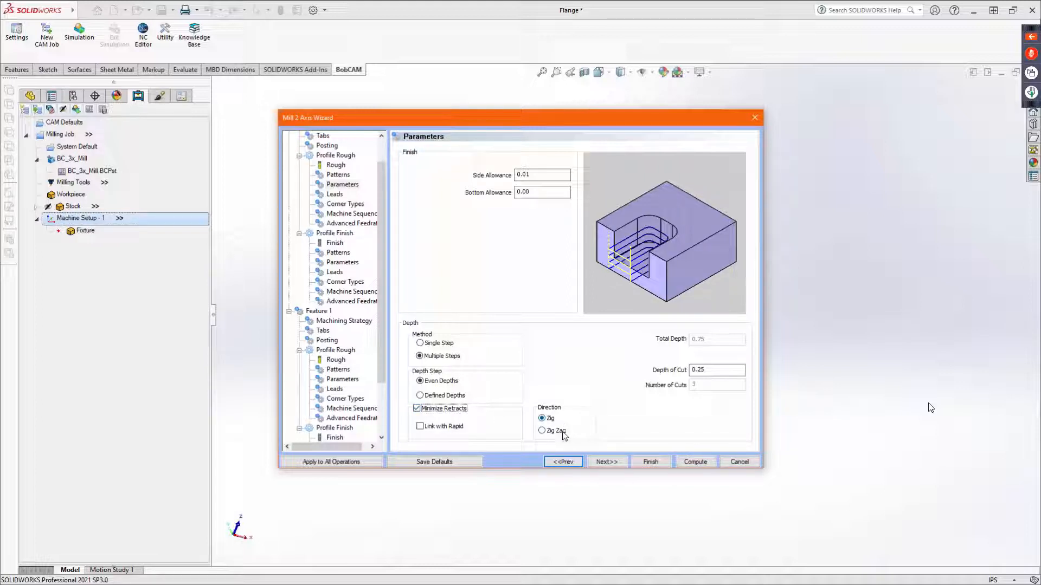
click(603, 460)
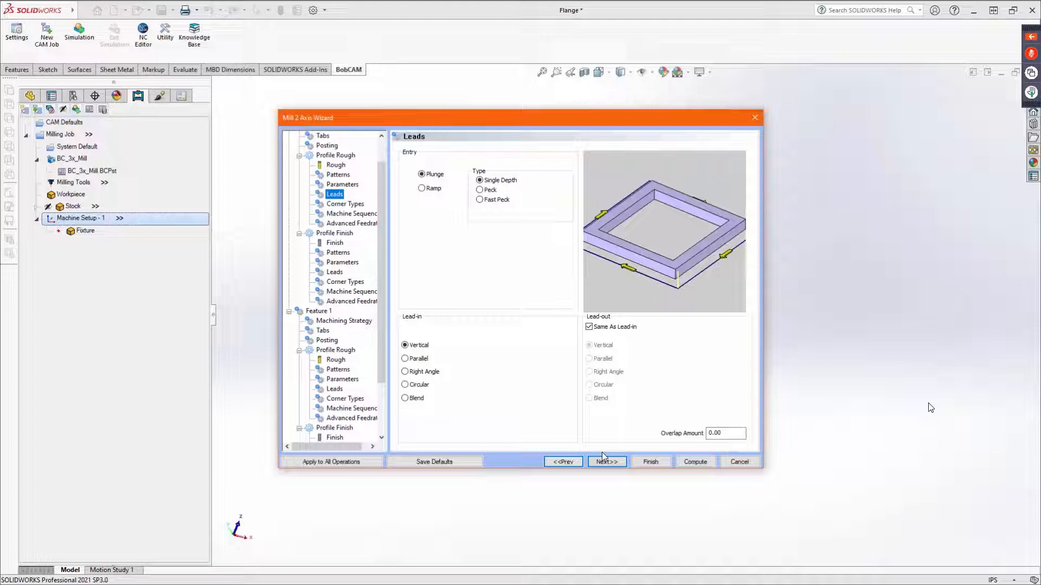
Step: Set the Profile Rough lead-in to Right Angle with a length of 0.10, and proceed to the corner types
click(432, 372)
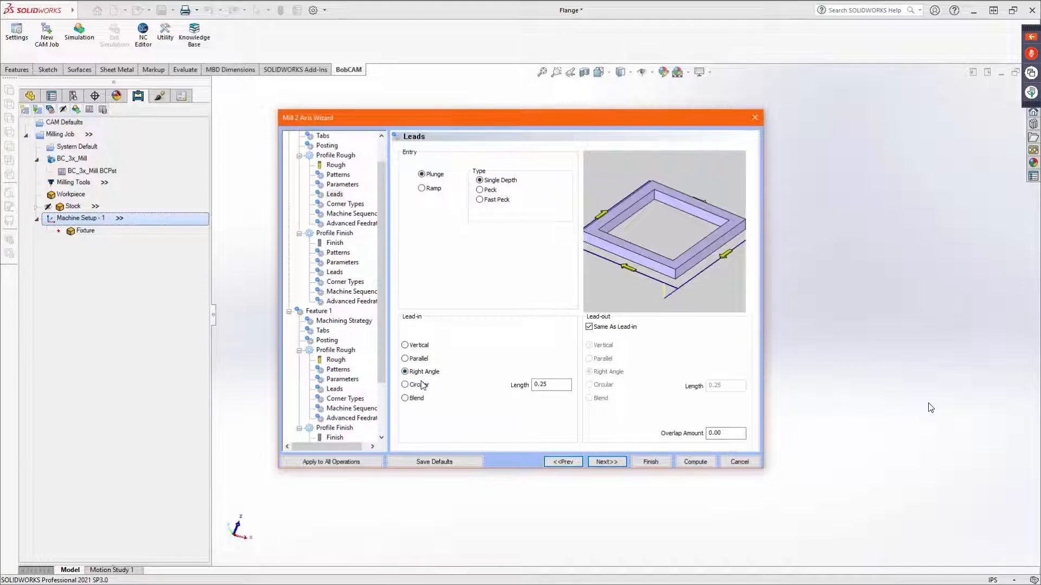
click(414, 402)
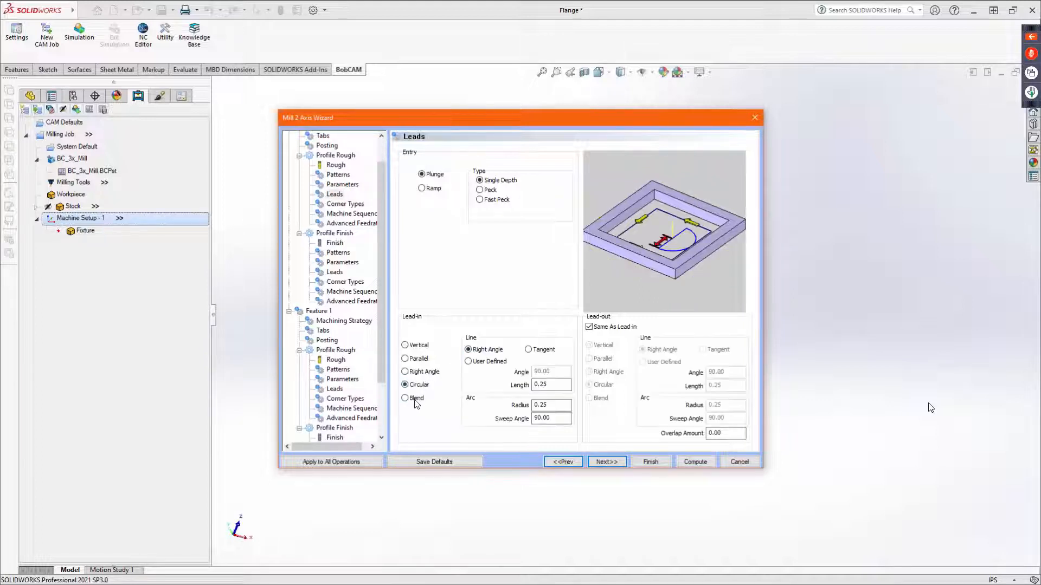
click(420, 372)
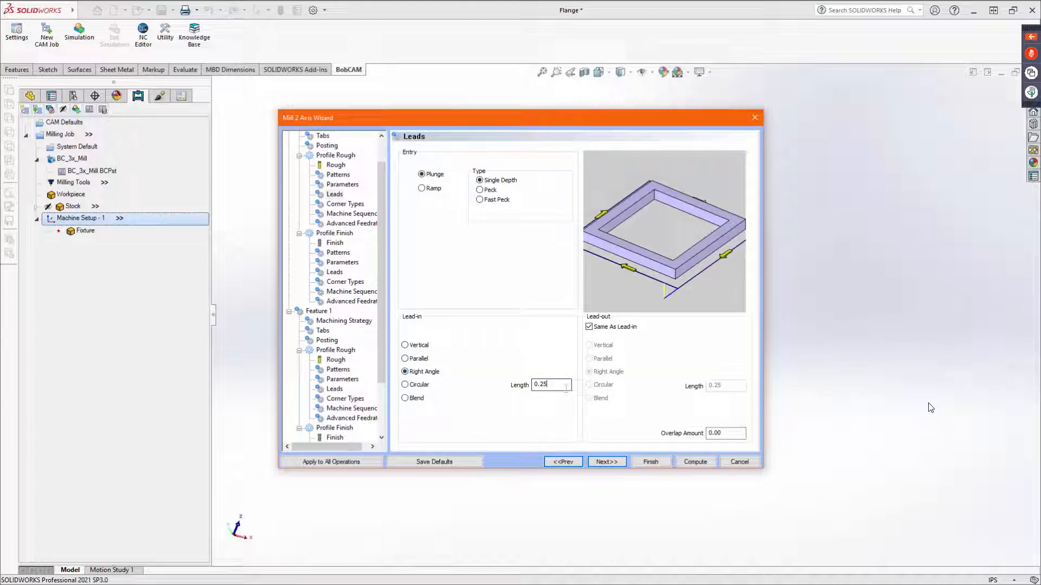
double_click(565, 386)
text(0.10)
key(Tab)
click(611, 463)
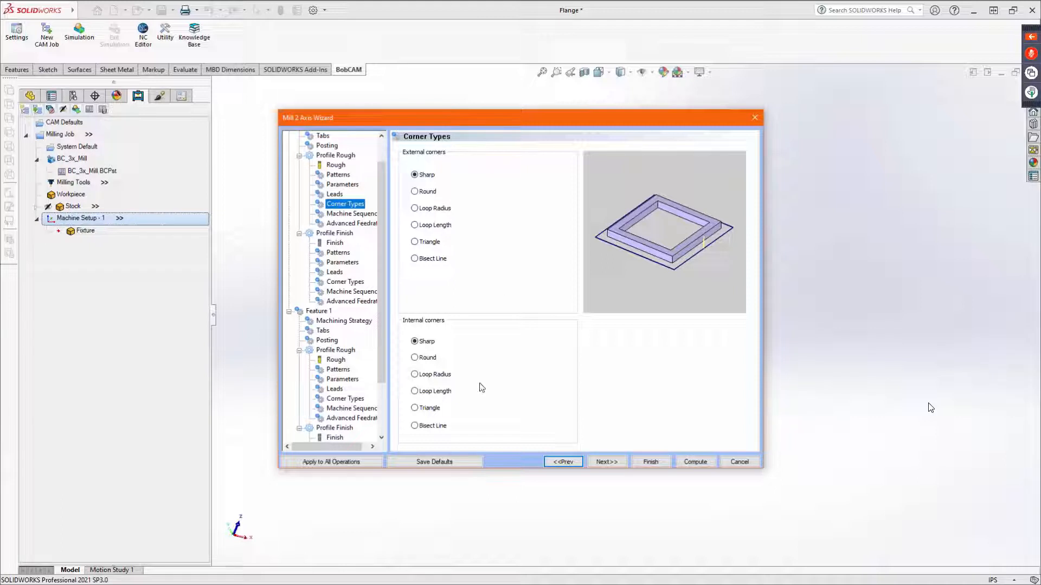
Step: Keep the default corner types, machine sequence and advanced feedrates for Profile Rough, and proceed to the Profile Finish tool settings
click(607, 462)
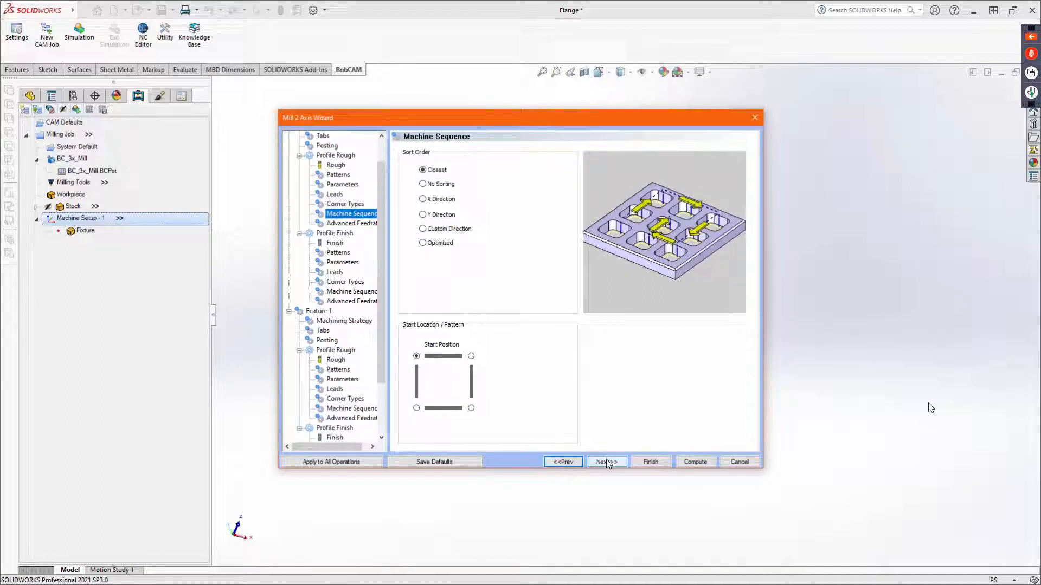
click(606, 461)
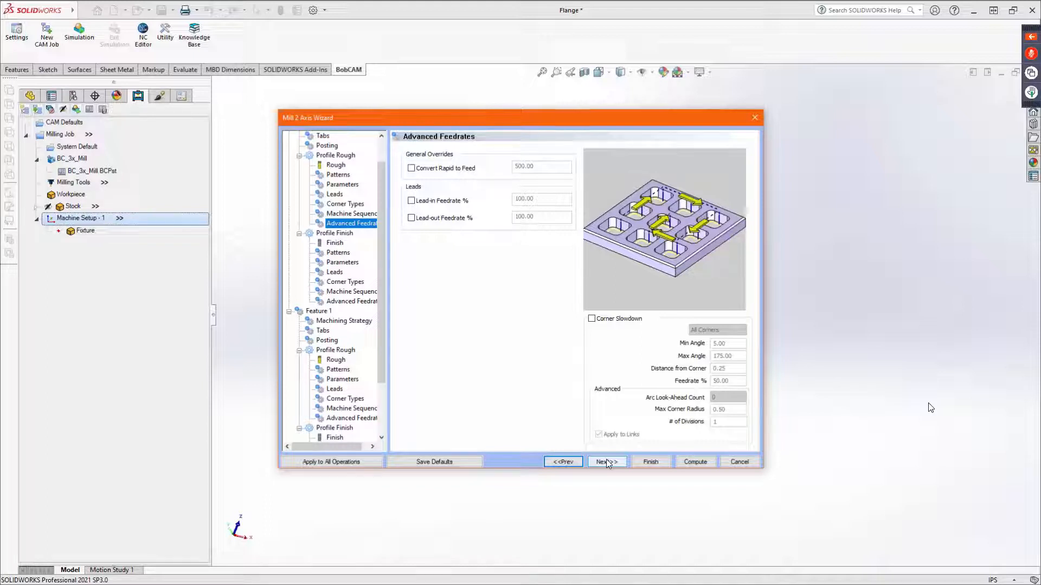
click(606, 461)
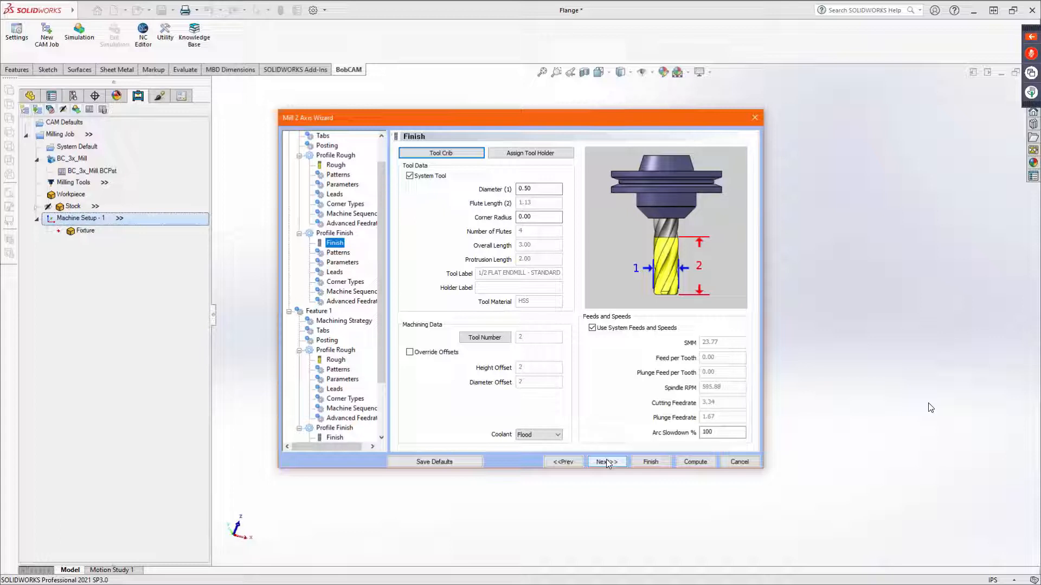
Step: Set the Profile Finish tool diameter to .187
double_click(544, 189)
text(0.19)
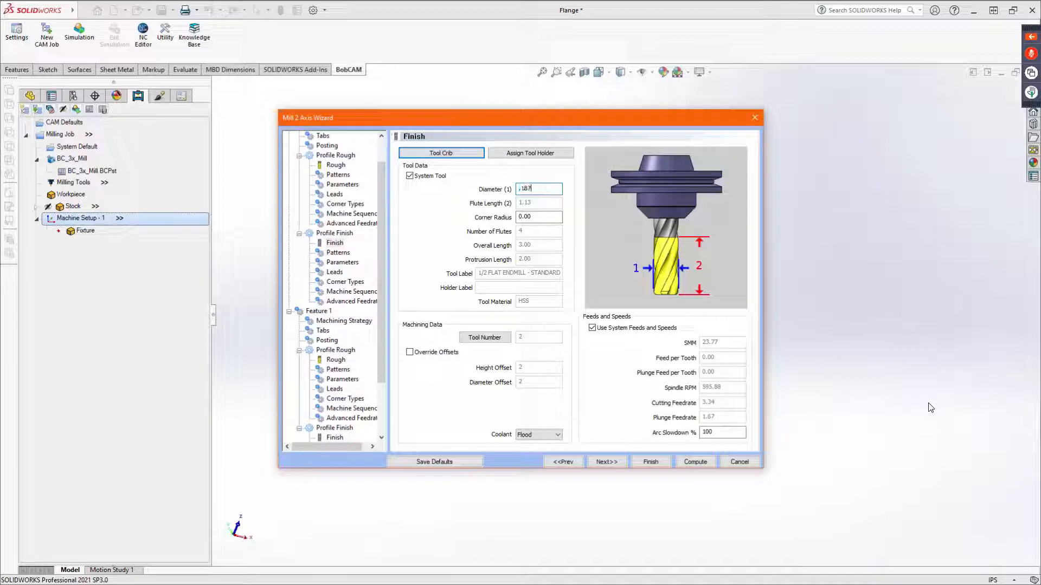
key(Tab)
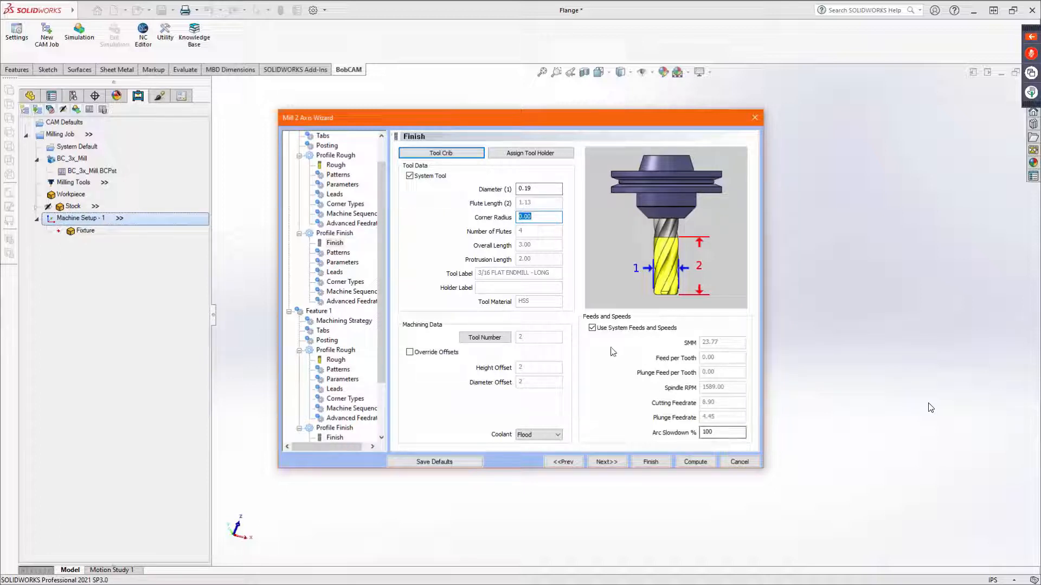
Step: Turn off the system feeds and speeds and system tool for Profile Finish, set 2 flutes, and proceed to the patterns
click(592, 328)
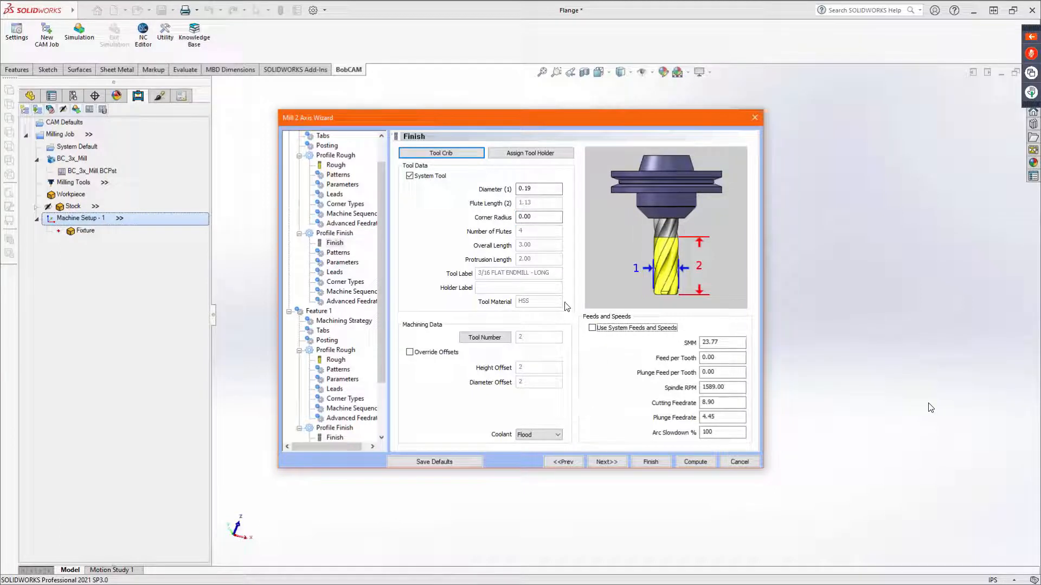
click(410, 176)
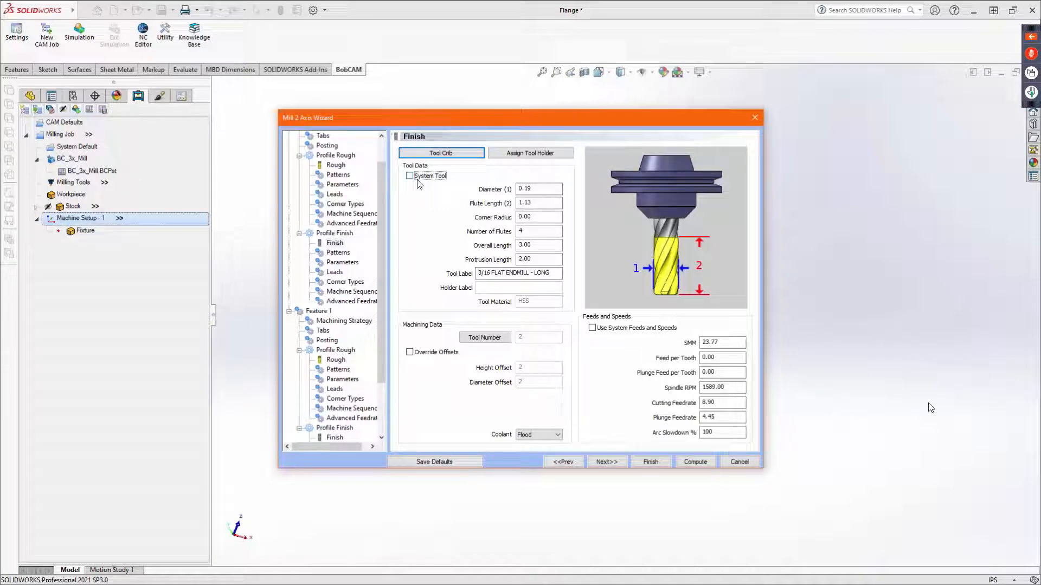
click(534, 232)
double_click(534, 232)
text(2)
key(Tab)
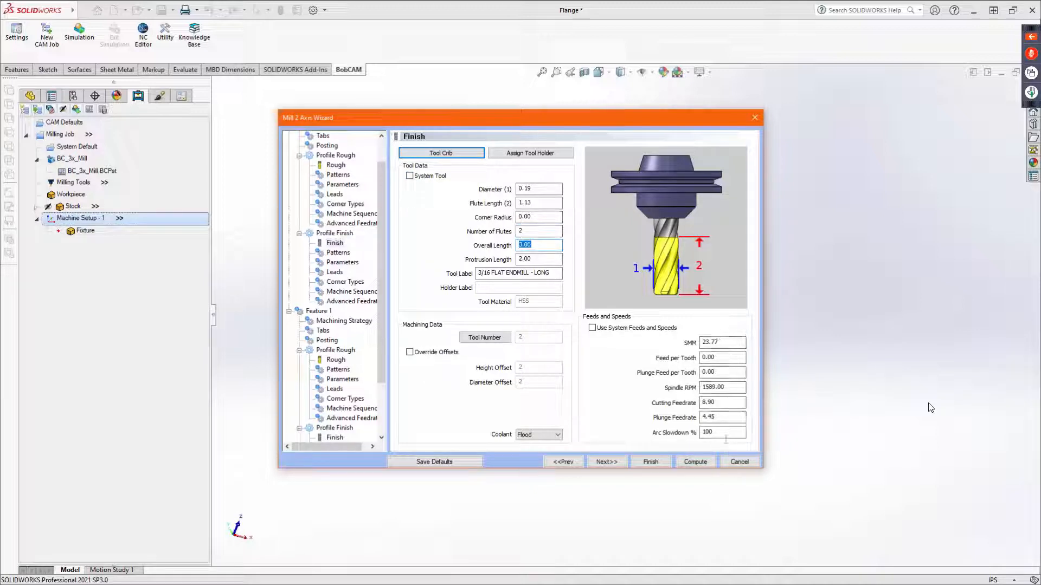
click(610, 464)
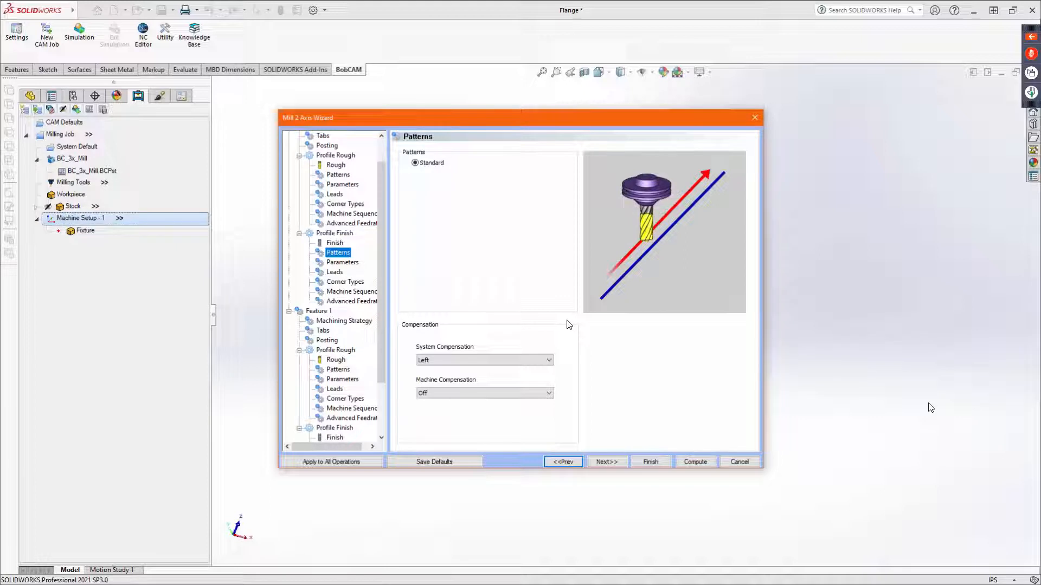
Step: Try Comp Left / G41 machine compensation for Profile Finish with system compensation Off and Left, and restore Left system compensation with machine compensation Off
click(521, 394)
click(507, 411)
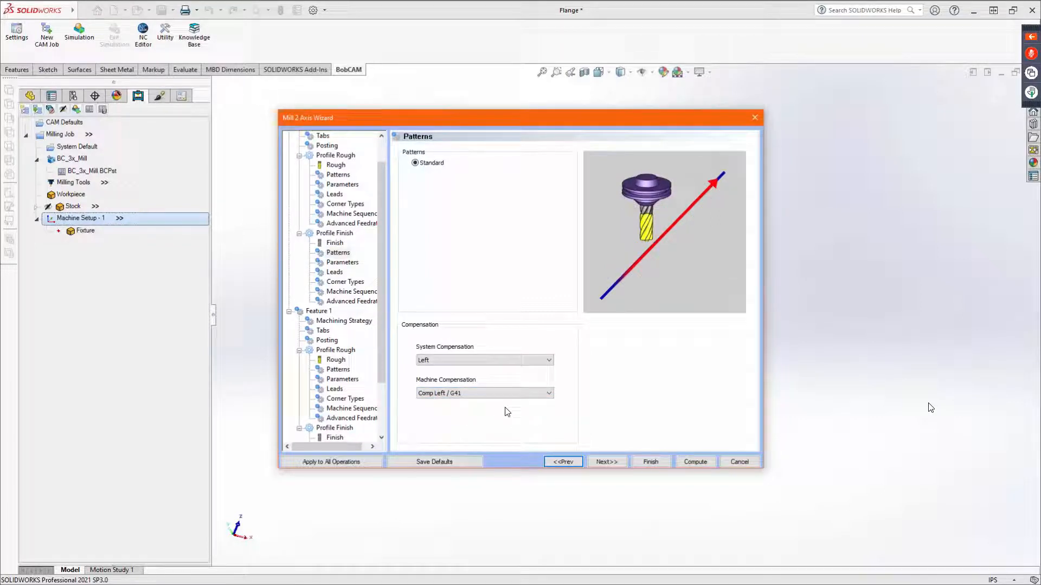
click(512, 360)
click(512, 370)
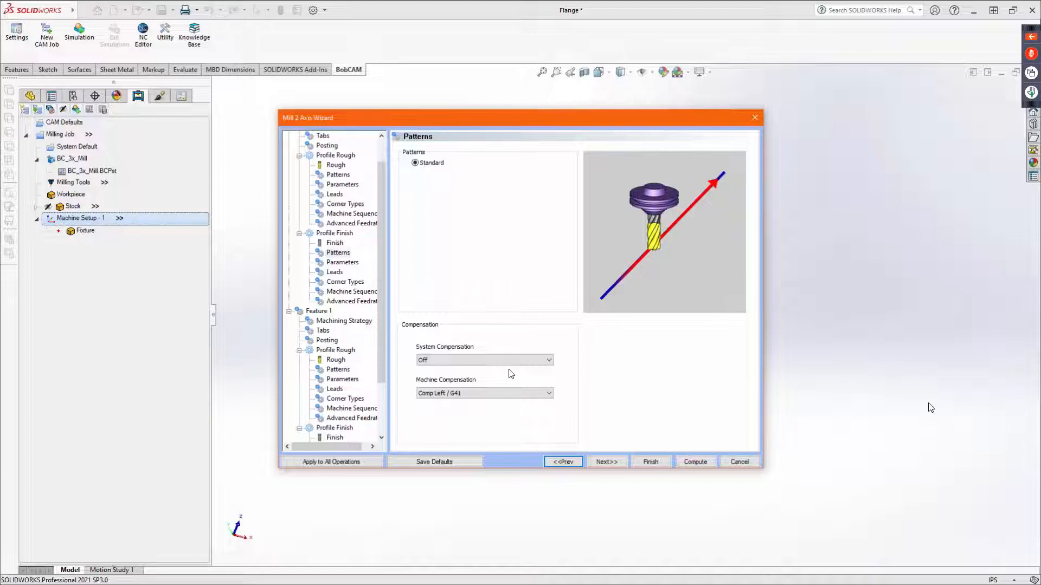
click(496, 360)
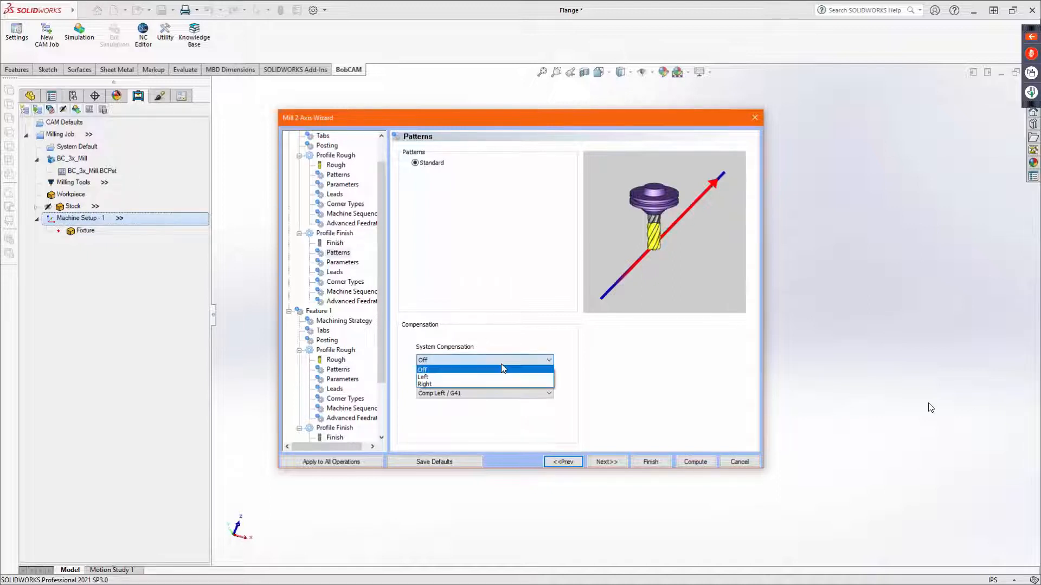
click(494, 377)
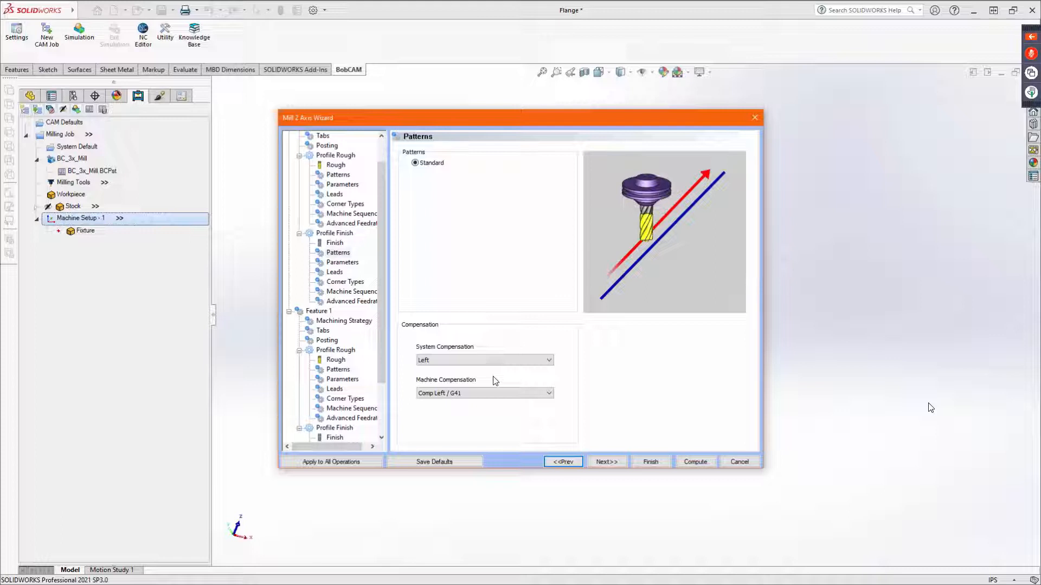
click(488, 393)
click(485, 403)
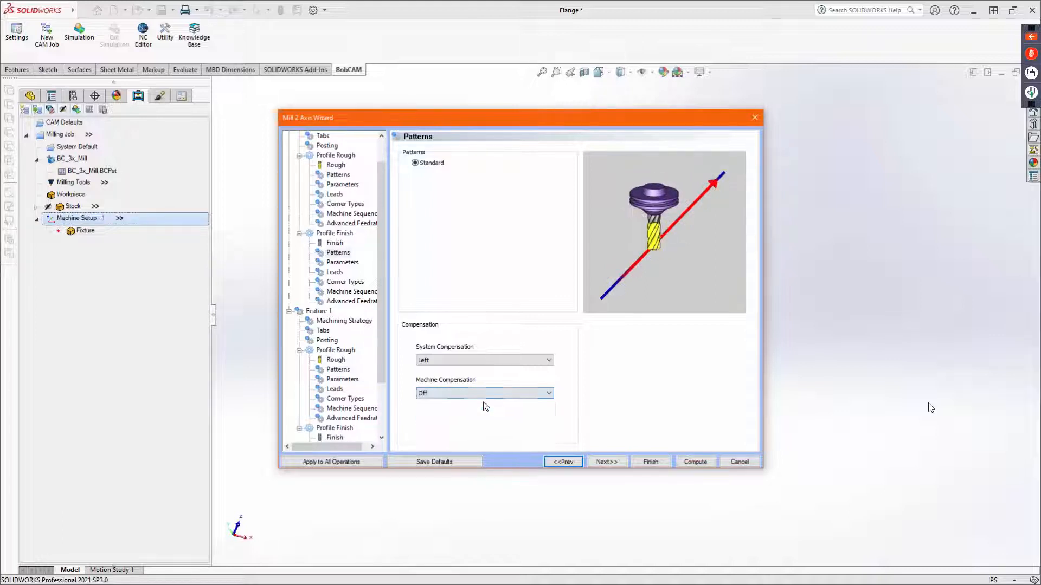
Step: Set the Profile Finish depth method to Multiple Steps with Even Depths and Minimize Retracts enabled, and proceed to the lead settings
click(602, 462)
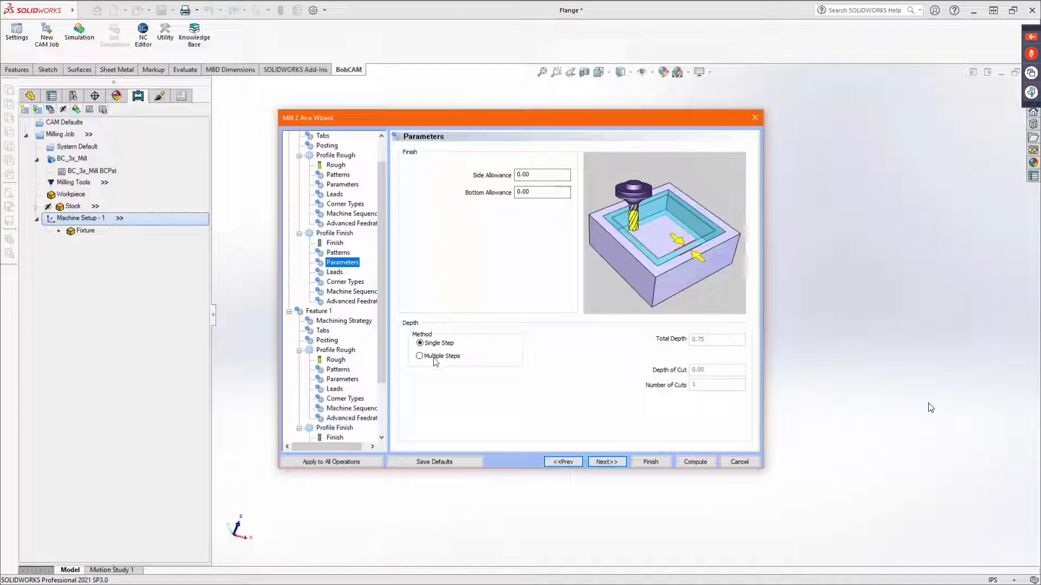
click(456, 358)
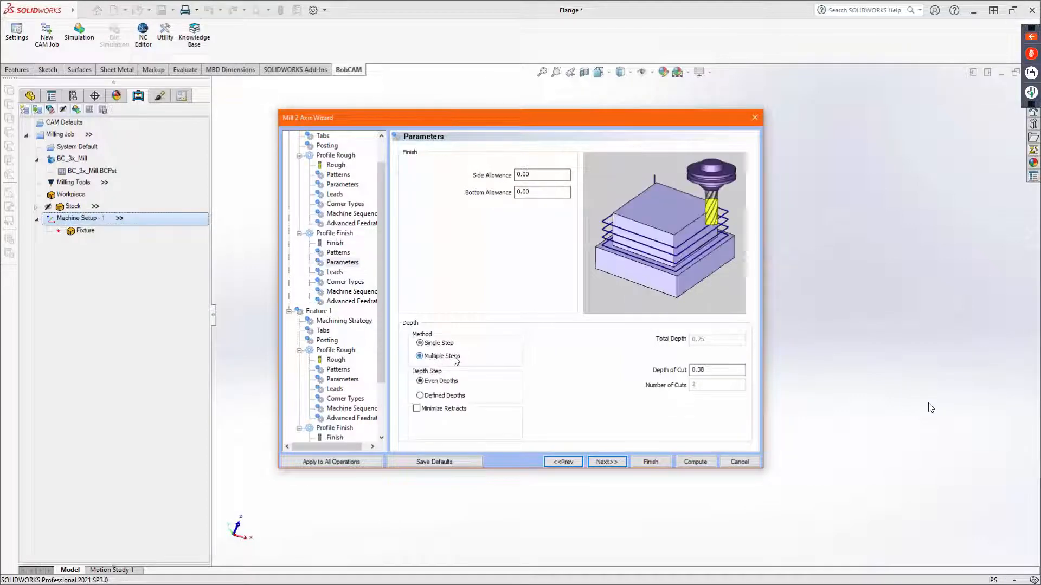
click(427, 410)
click(427, 412)
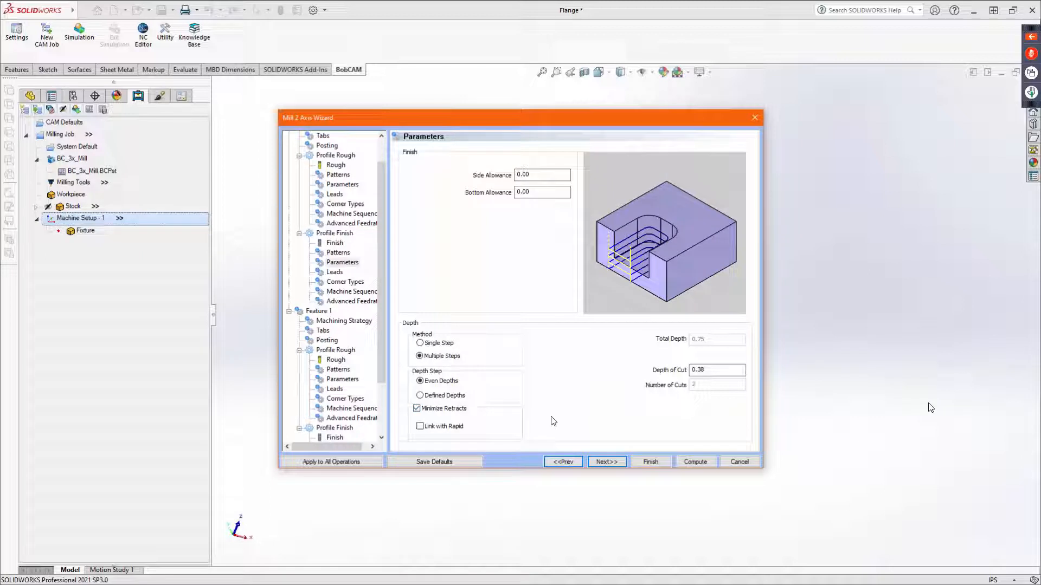
click(616, 463)
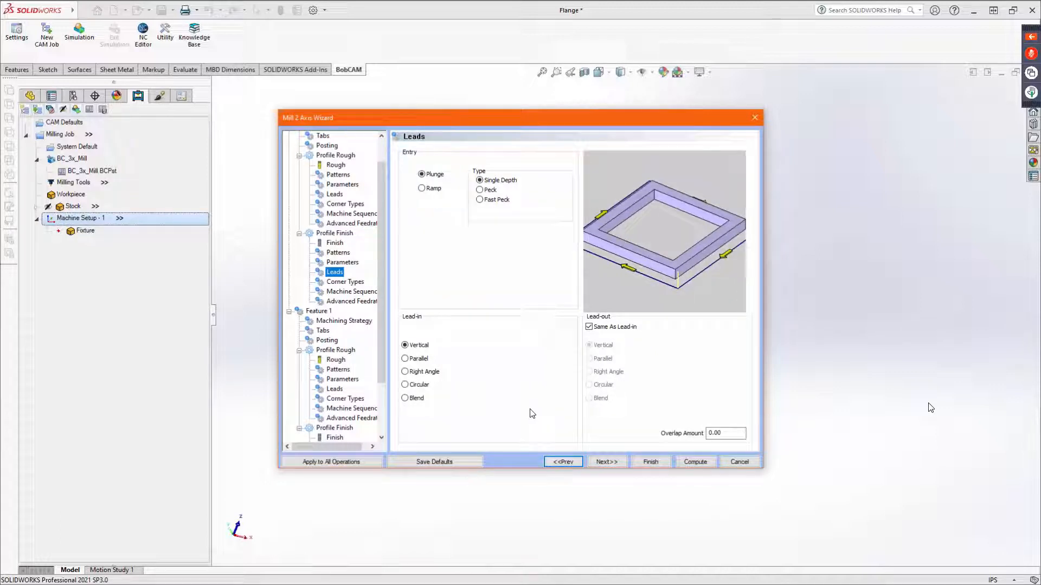
Step: Compare the Right Angle and Circular lead-ins for Profile Finish, and choose a Circular lead-in with a Tangent line
click(415, 385)
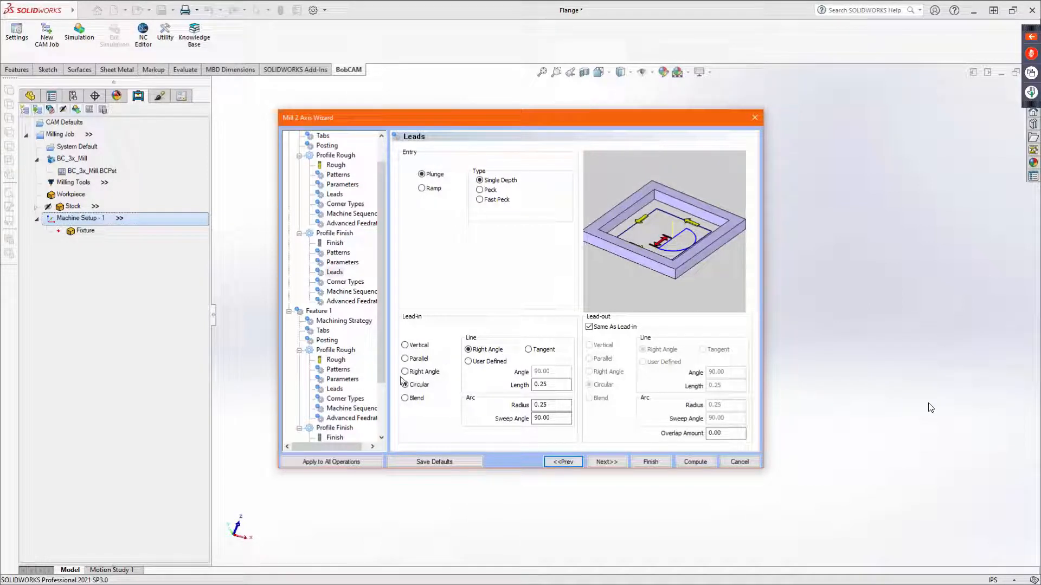
click(421, 372)
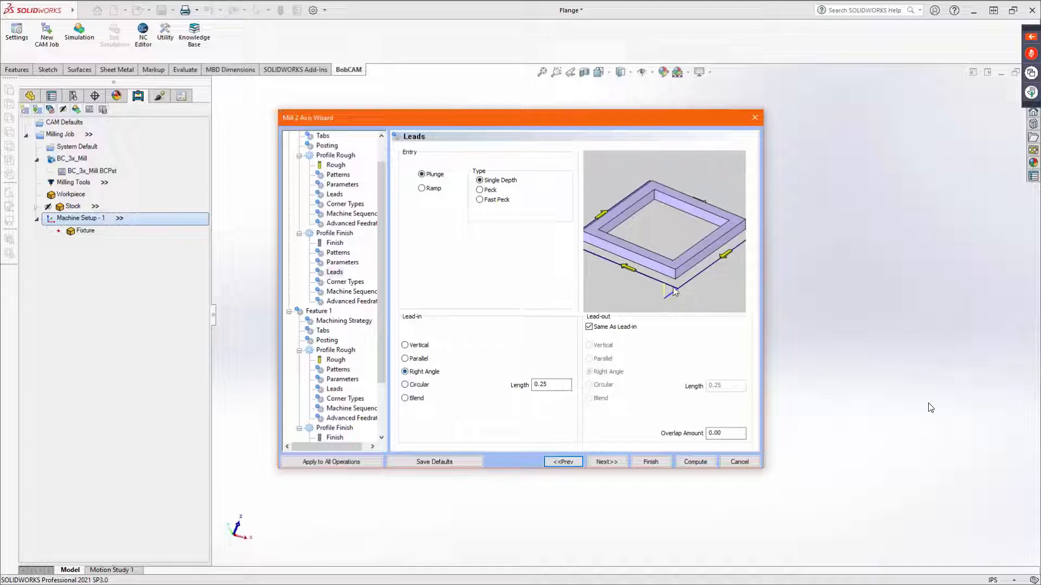
click(420, 385)
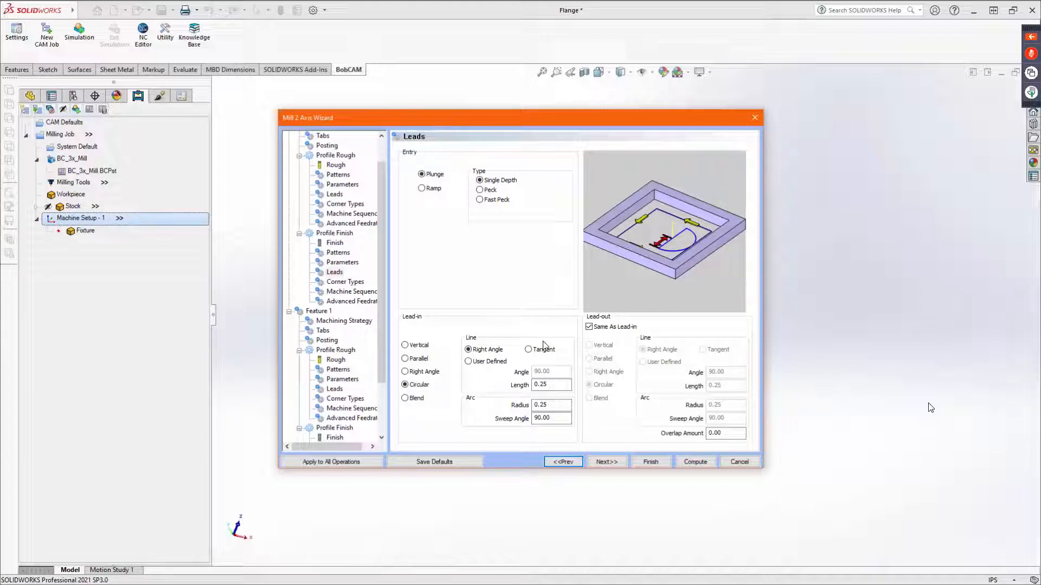
click(528, 349)
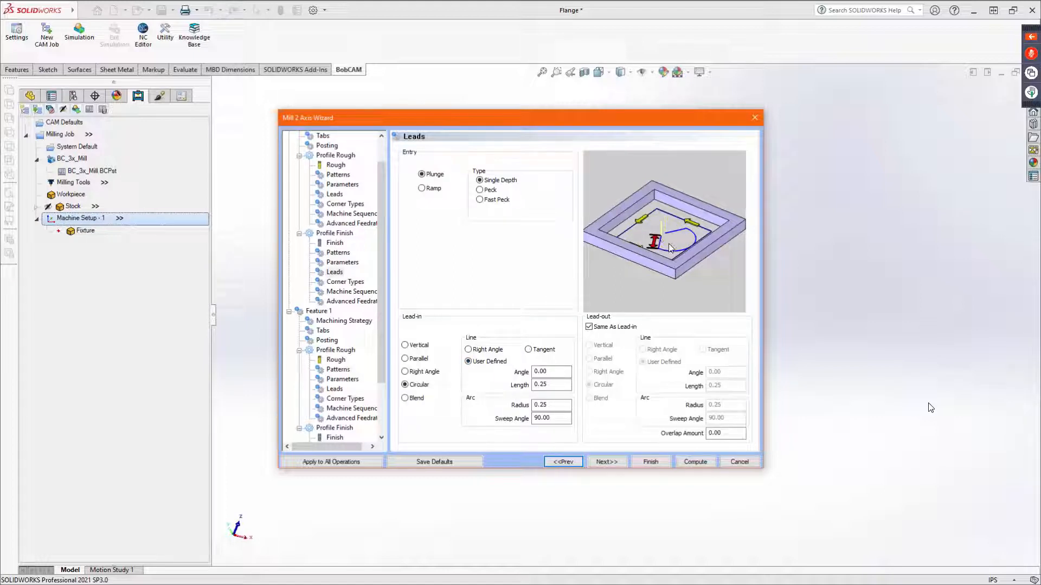
click(535, 350)
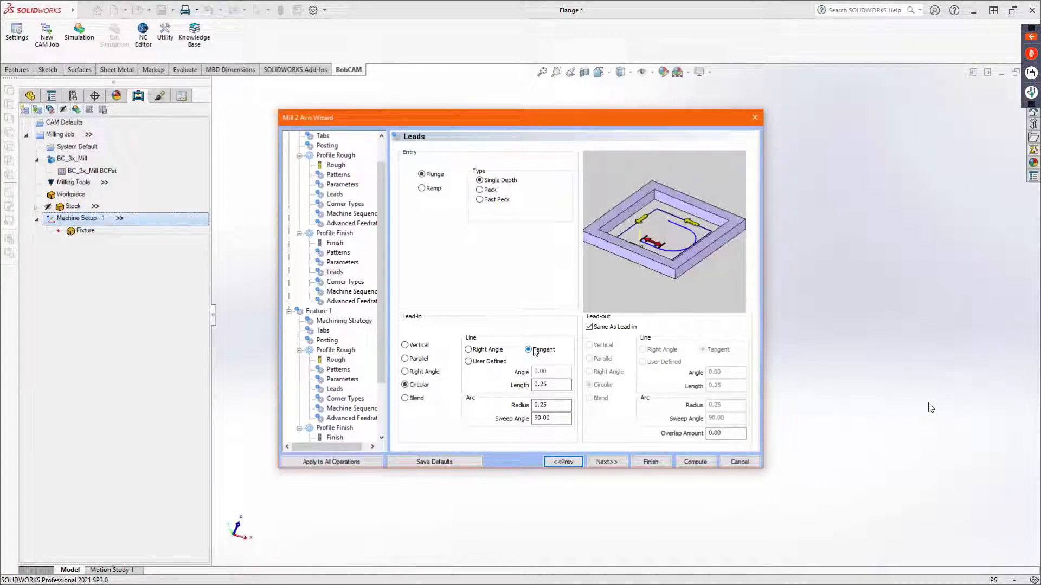
Step: Set the circular lead-in's line length to 0.10, arc radius to 0.10 and sweep angle to 45, with an overlap amount of 0.10
double_click(545, 385)
text(.1)
key(Tab)
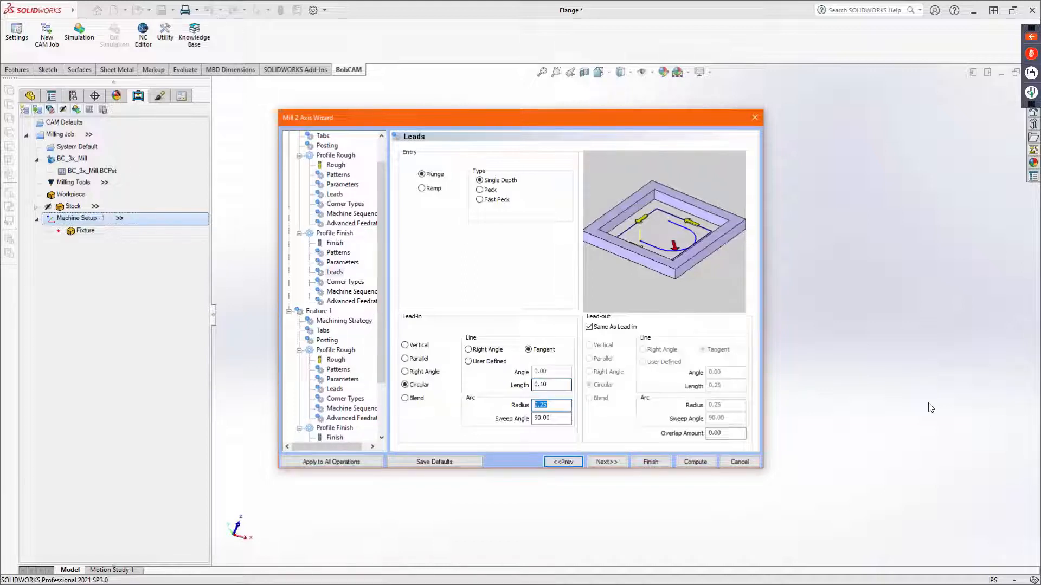
text(.1)
key(Tab)
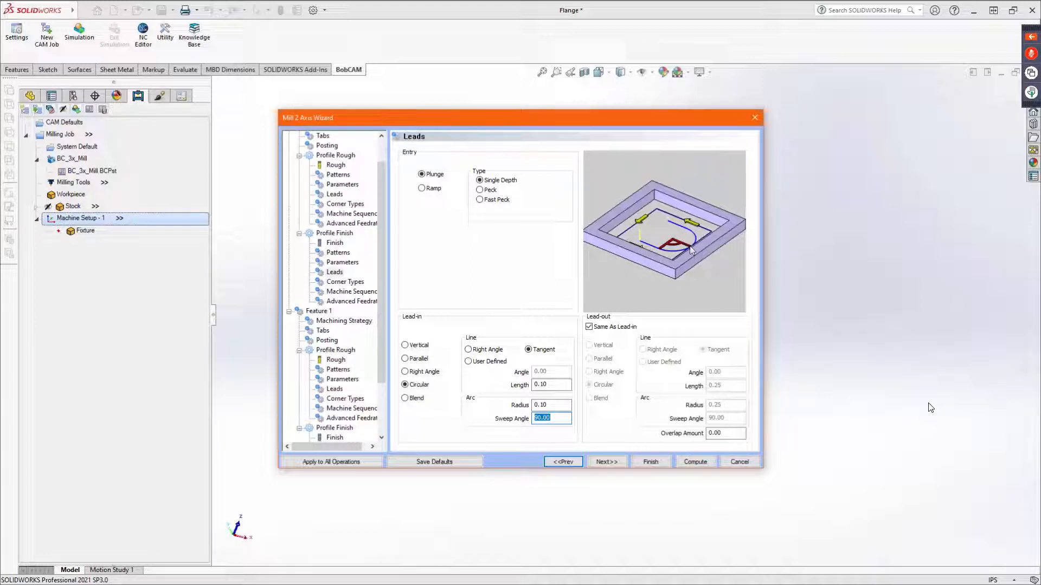
text(45)
key(Tab)
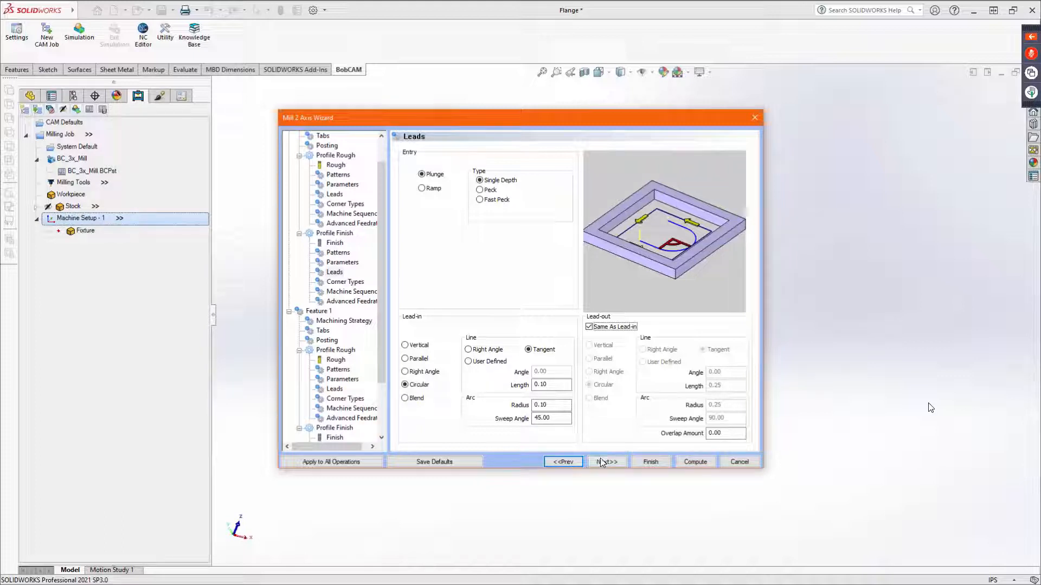
click(733, 437)
text(0.10)
key(Tab)
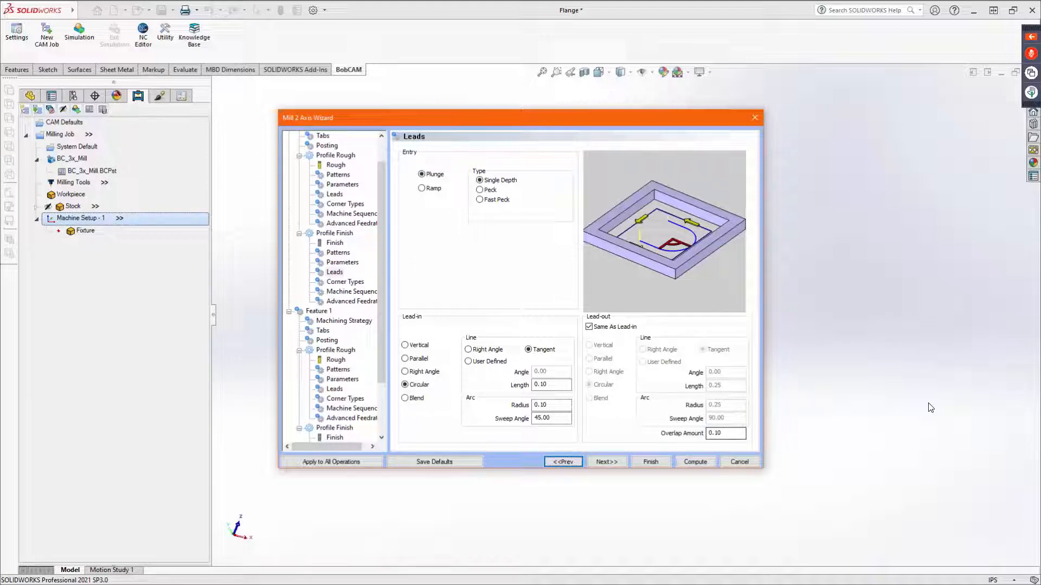
Step: Keep the default corner types, machine sequence and advanced feedrates for Profile Finish, and proceed to the Feature 1 parameters
click(606, 462)
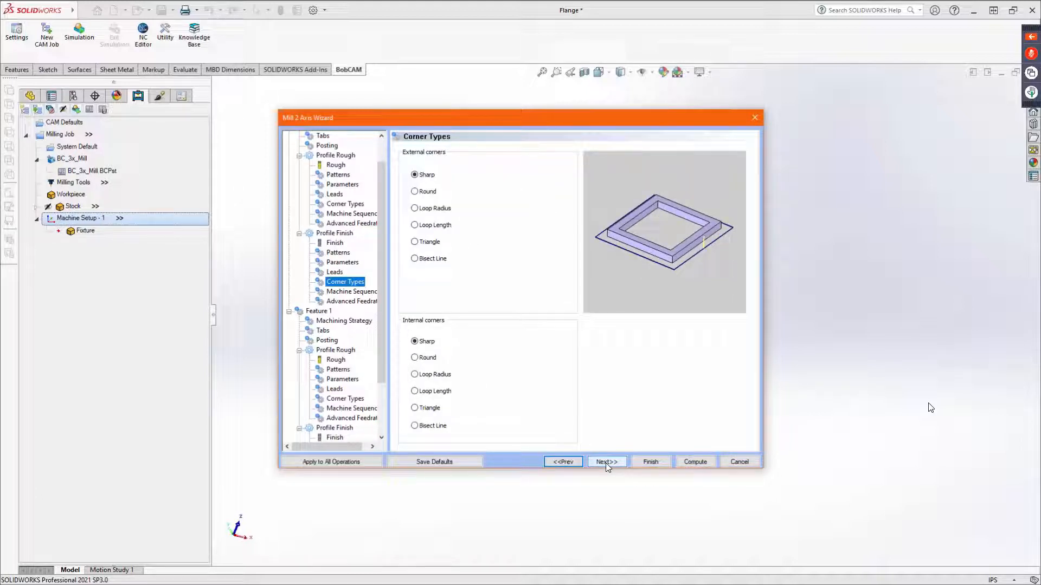
click(607, 461)
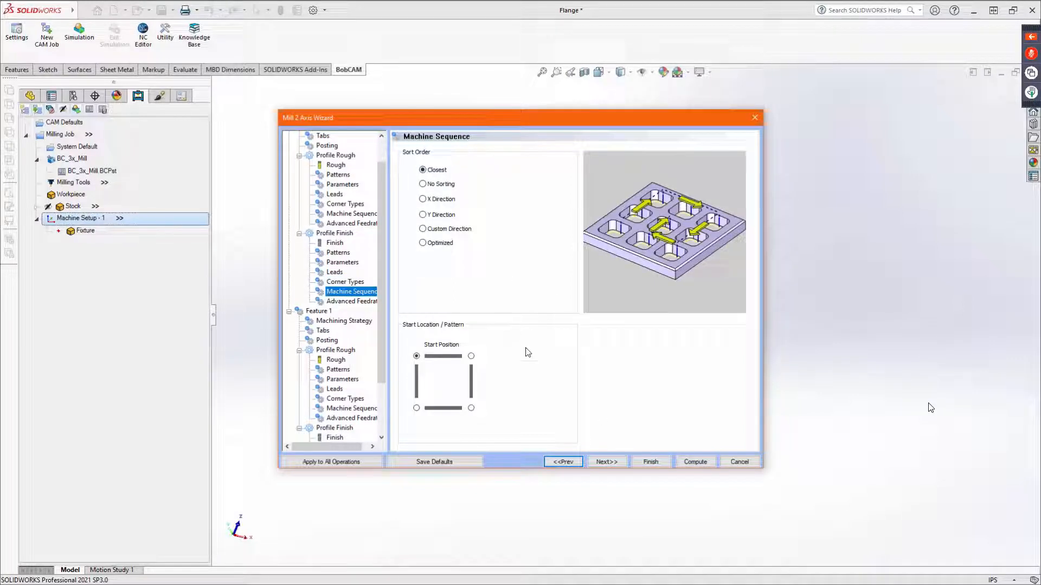
click(606, 461)
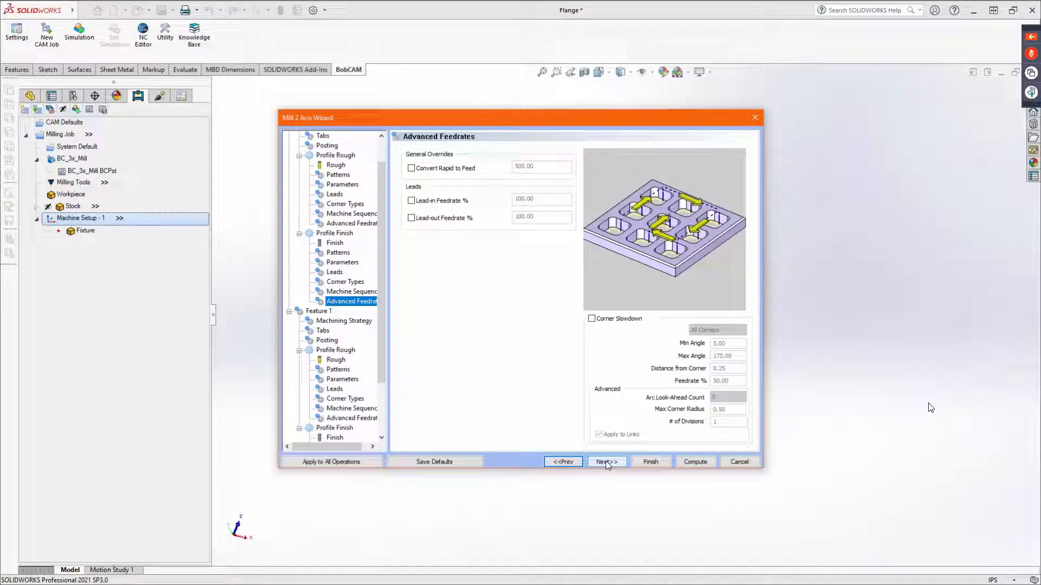
click(606, 460)
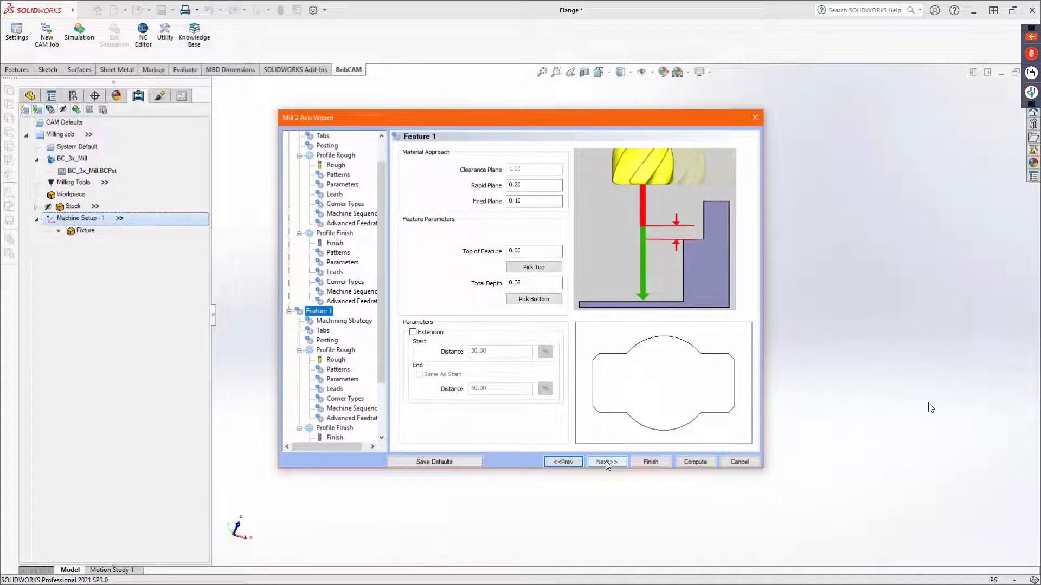
Step: Keep Feature 1's top and total depth, choose the Pocketing machining strategy, and proceed to the tab settings
click(549, 278)
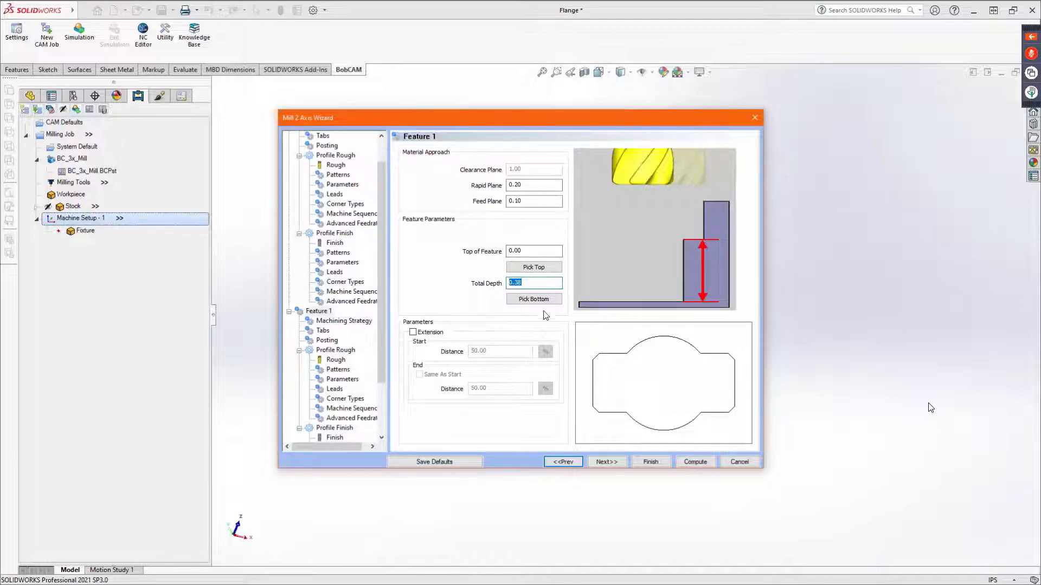
click(609, 462)
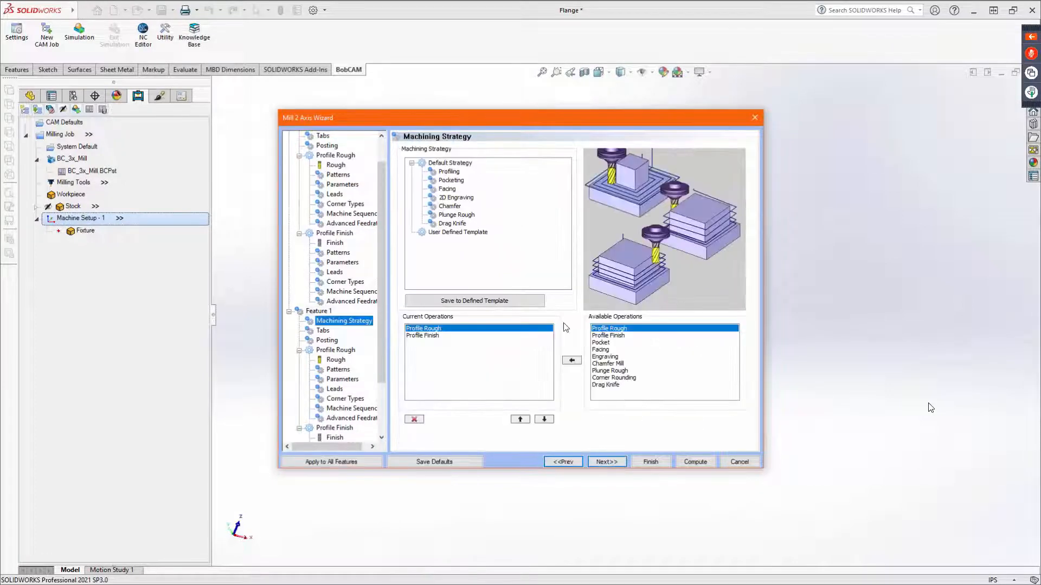
click(456, 181)
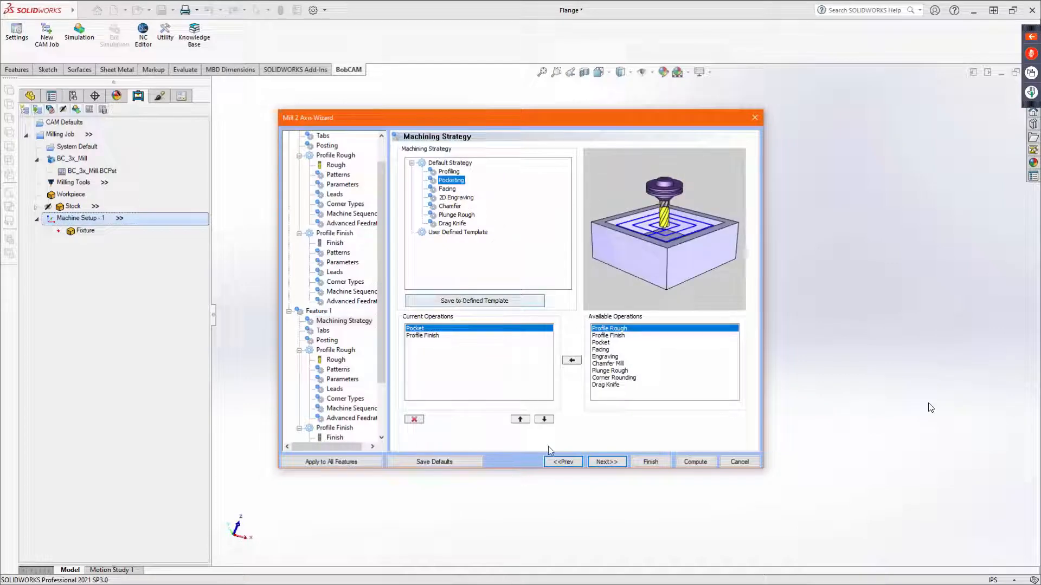
click(599, 462)
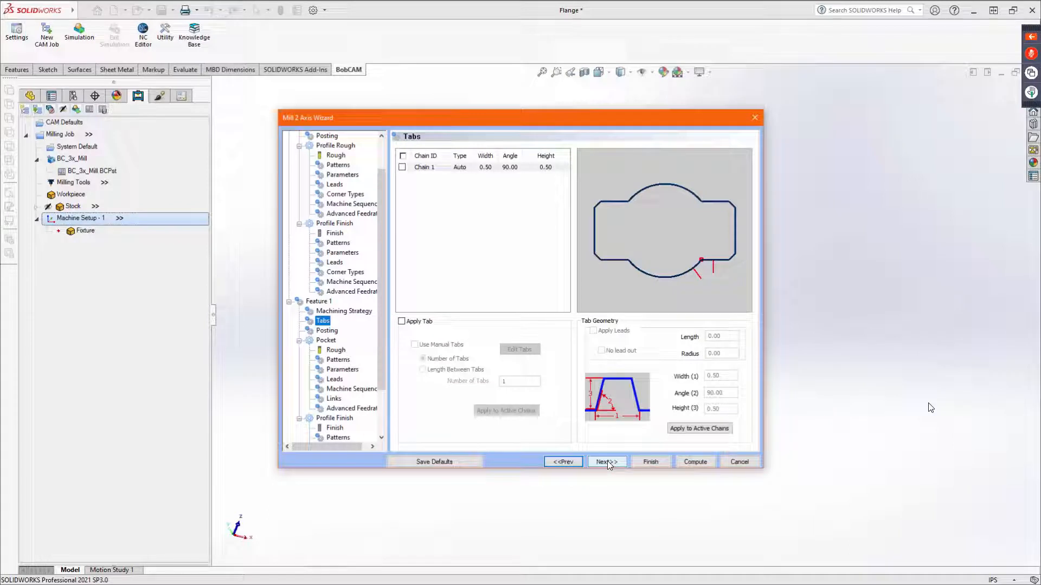
Step: Keep the default tabs, posting and Pocket rough tool settings for Feature 1, and proceed to the pocket patterns
click(607, 461)
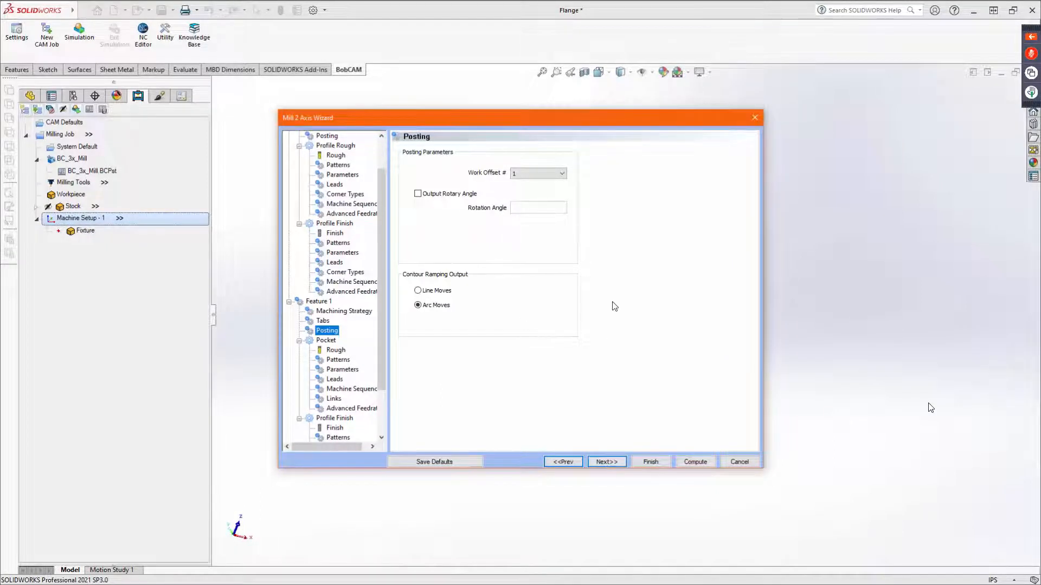
click(616, 461)
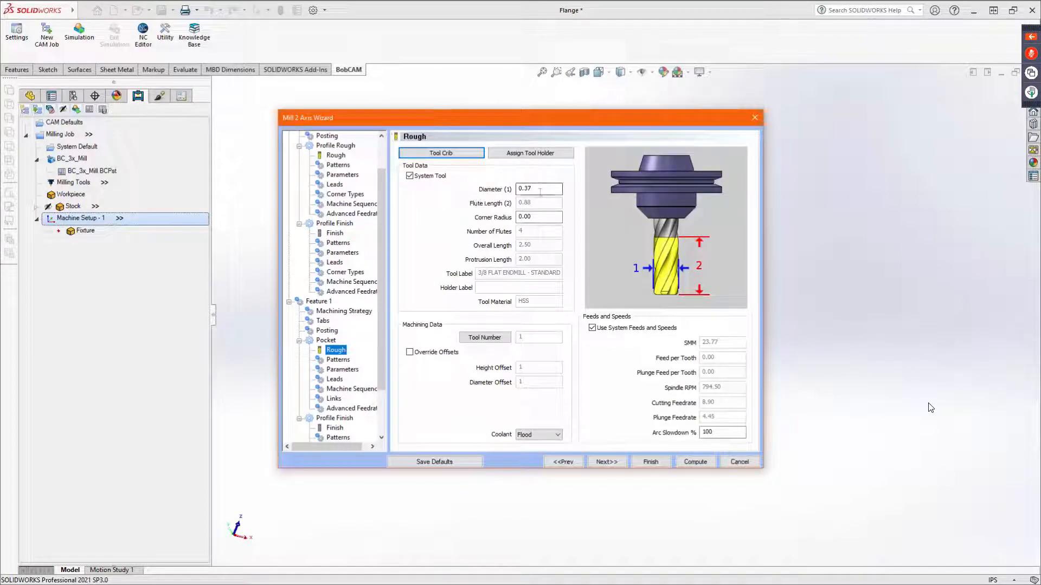
click(611, 465)
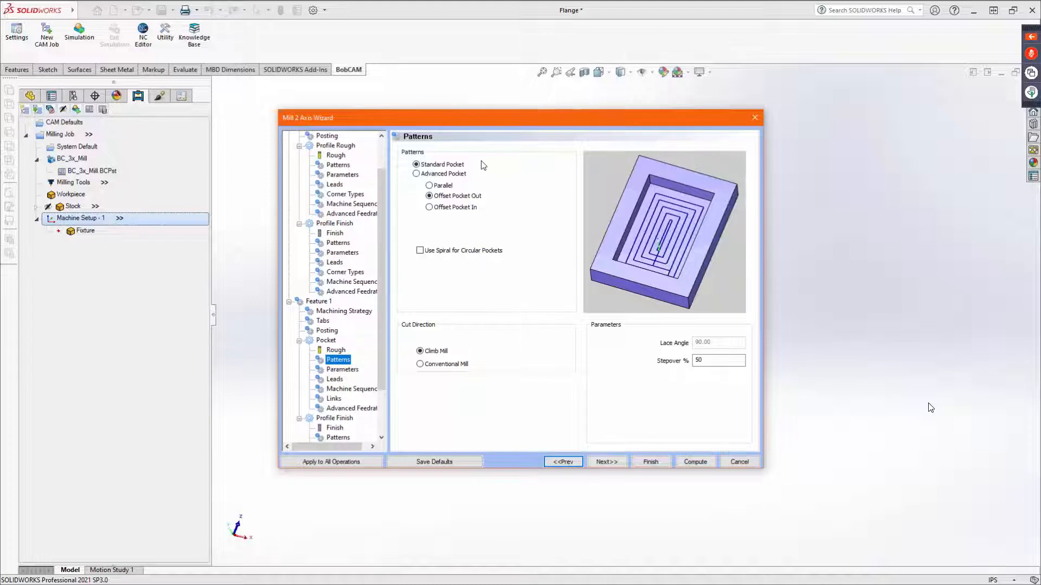
Step: Examine the Offset Pocket Out and Offset Pocket In patterns available for the Standard Pocket
click(449, 188)
click(451, 195)
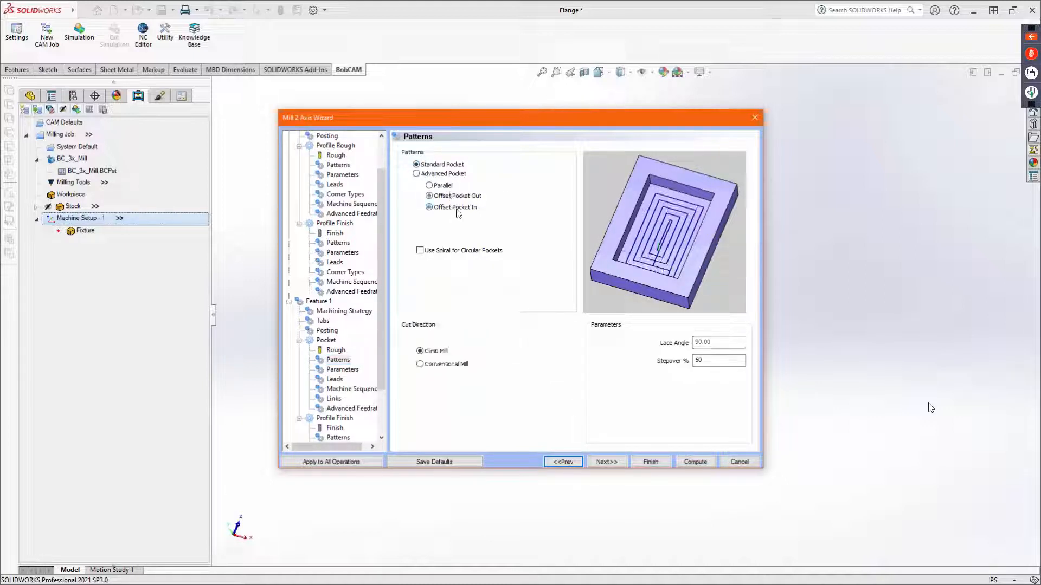
click(456, 209)
click(445, 194)
Step: Compare the Advanced Pocket's Morph Spiral and Adaptive Roughing patterns, and return to Standard Pocket with Offset Pocket Out and Use Spiral for Circular Pockets enabled
click(416, 173)
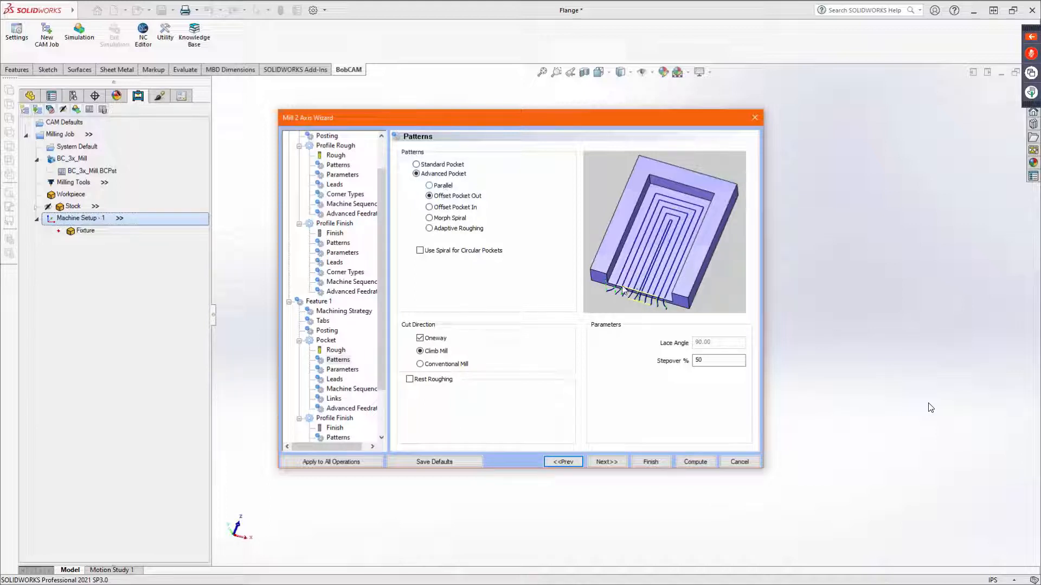
click(439, 219)
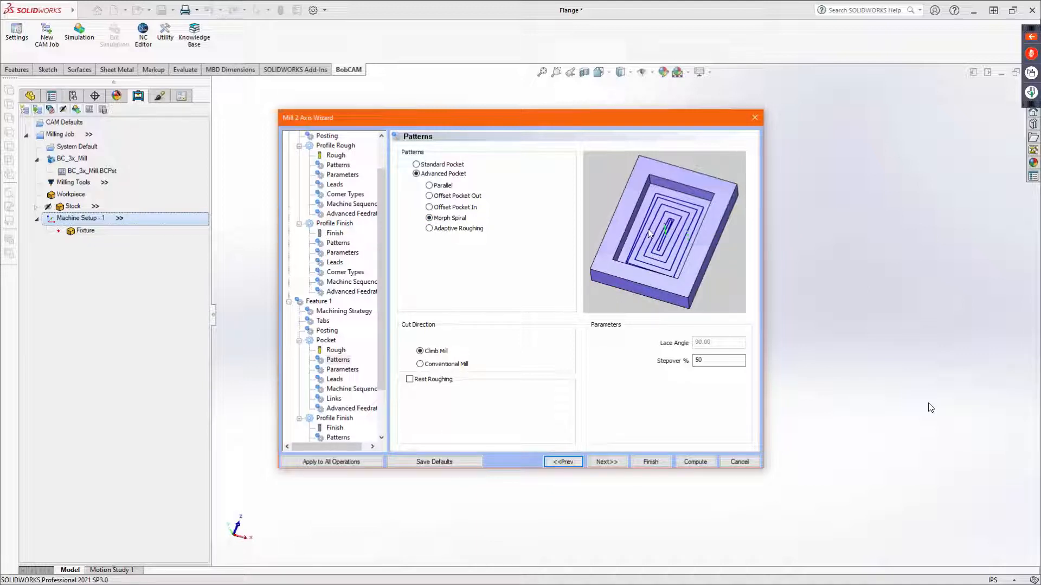
click(430, 230)
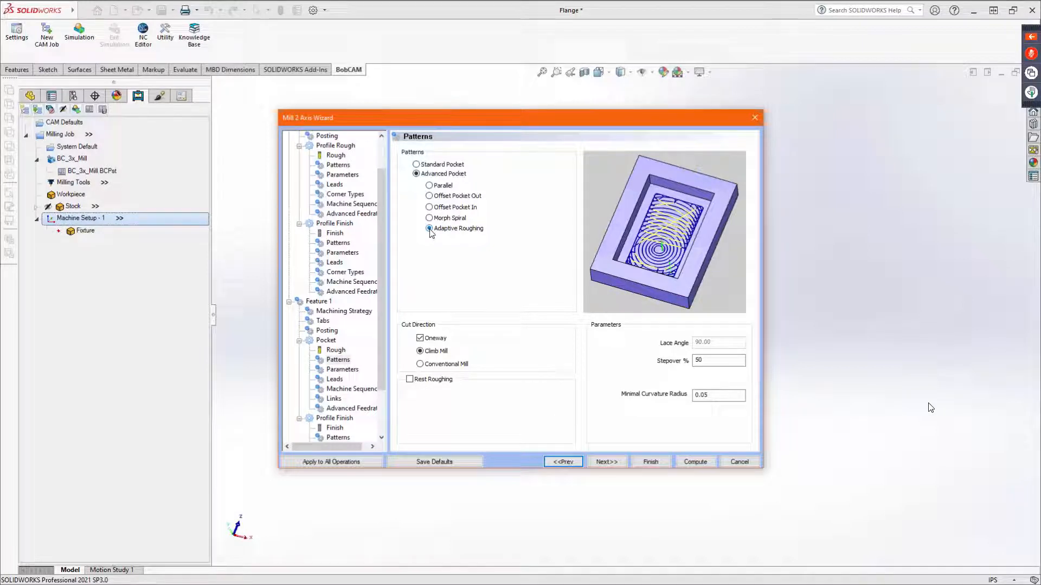
click(428, 195)
click(416, 164)
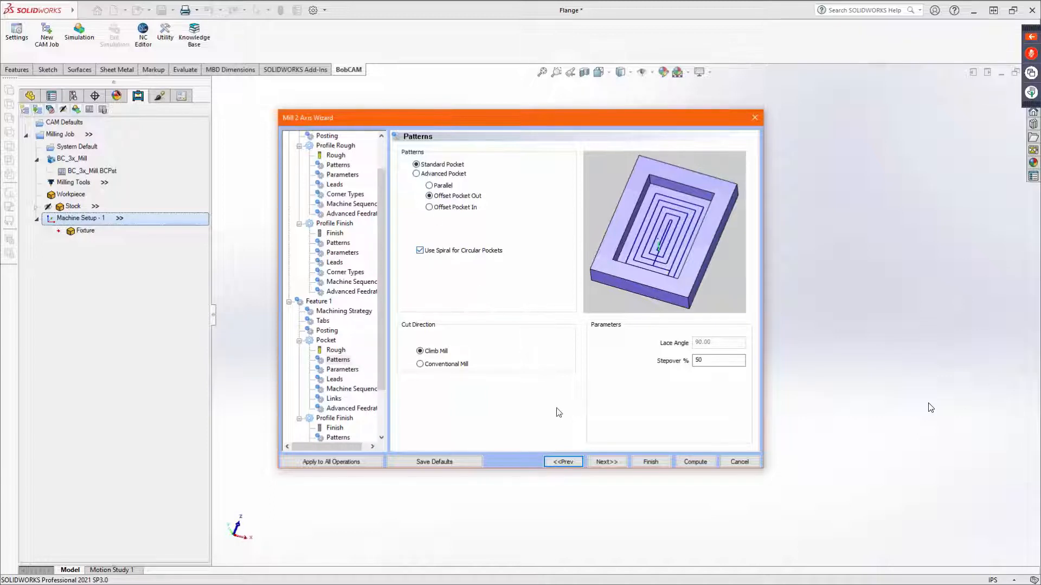
Step: Compare the Conventional Mill and Climb Mill cut directions, keep Climb Mill, and open the pocket's stepover percentage for editing
click(434, 364)
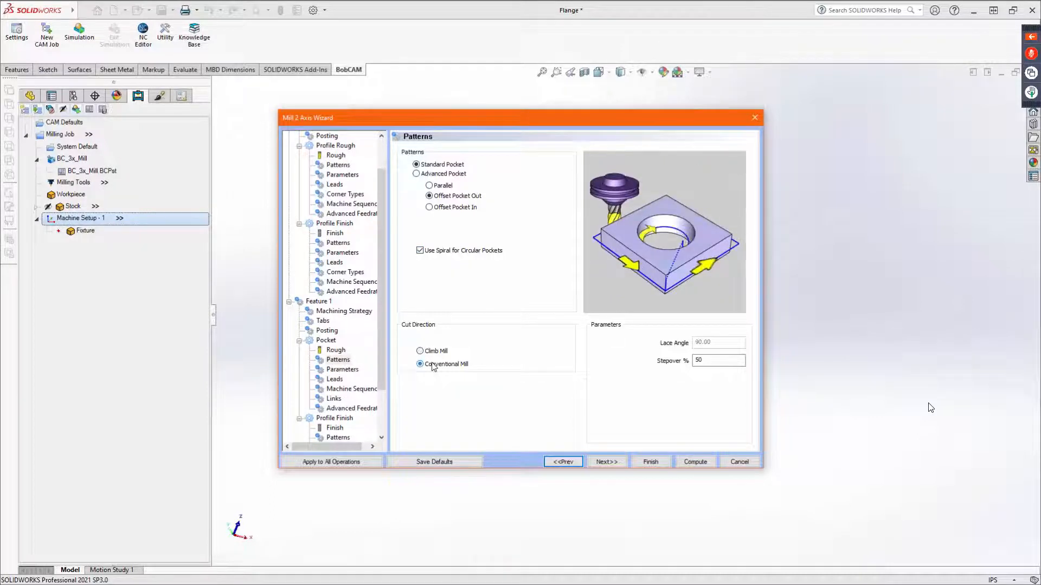
click(436, 351)
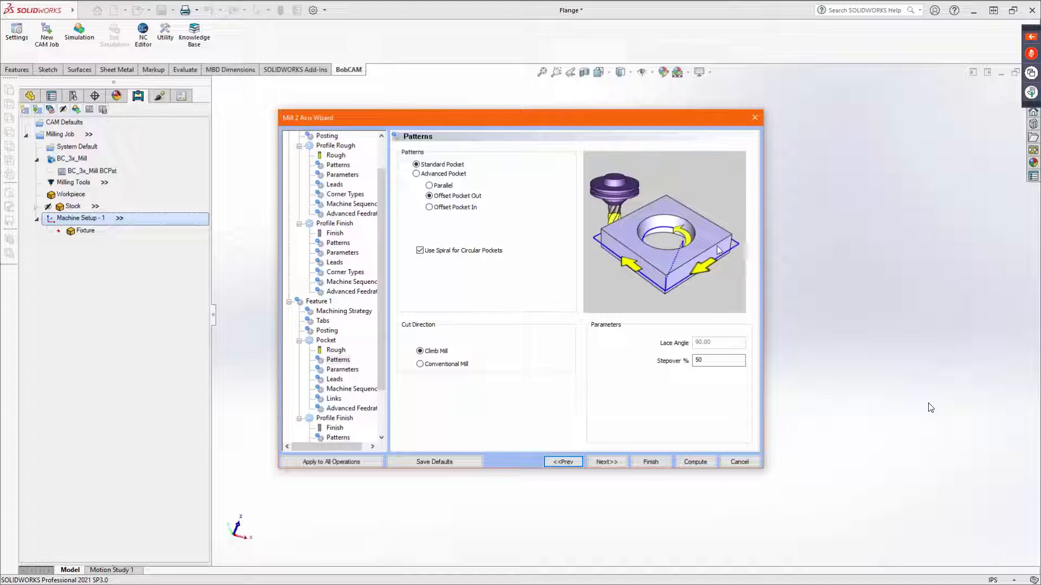
click(420, 363)
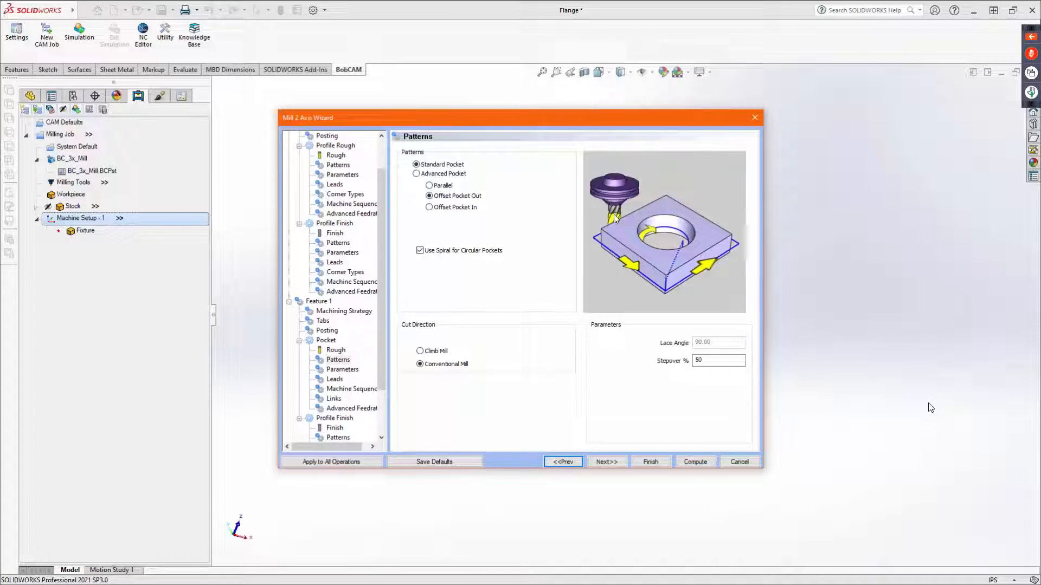
click(428, 352)
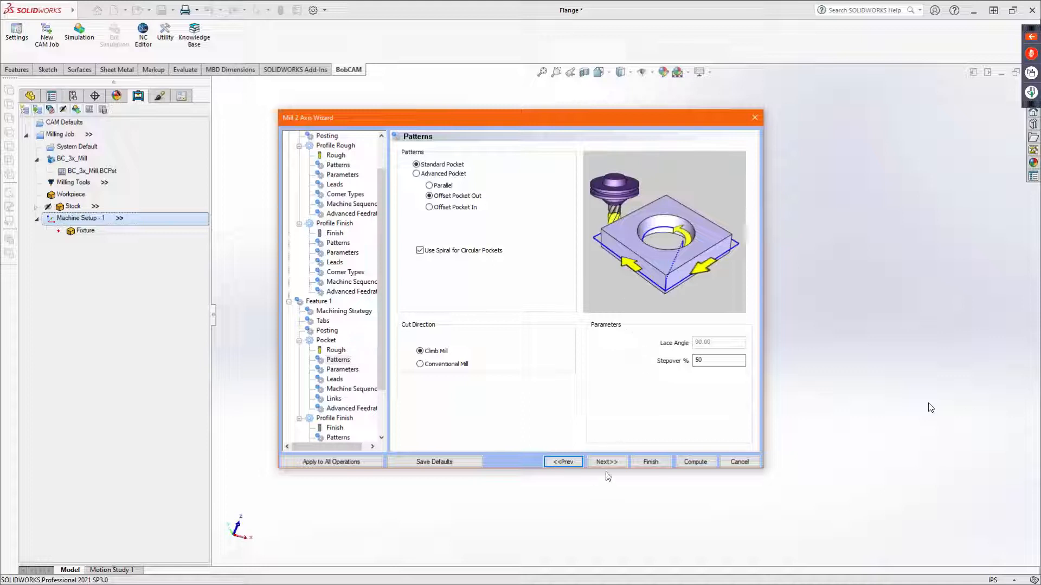
double_click(716, 360)
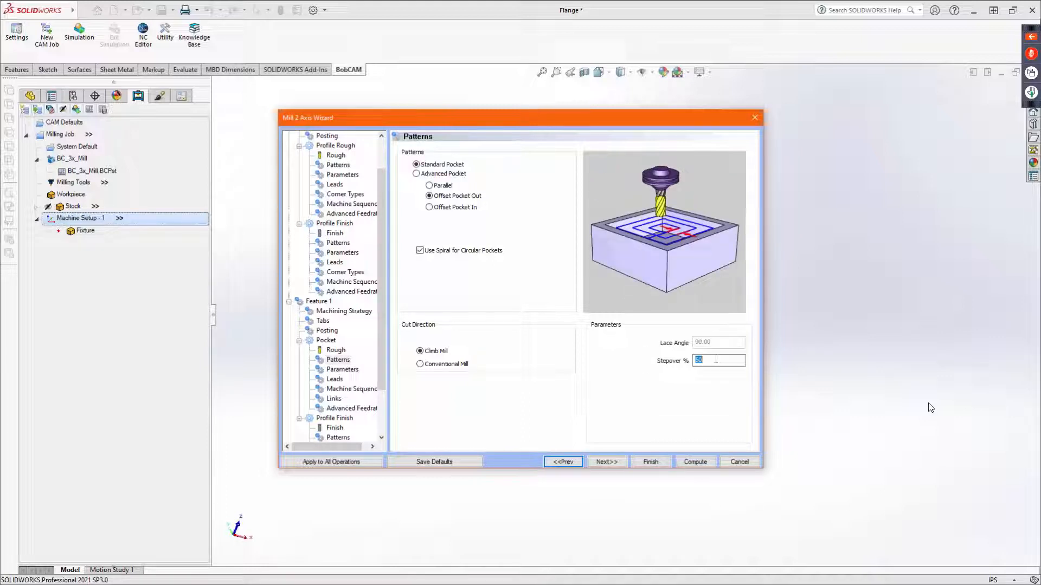
Step: Set the pocket roughing stepover to 40%, keep the 0.01 side allowance and single-step depth, and proceed to the lead settings
text(40)
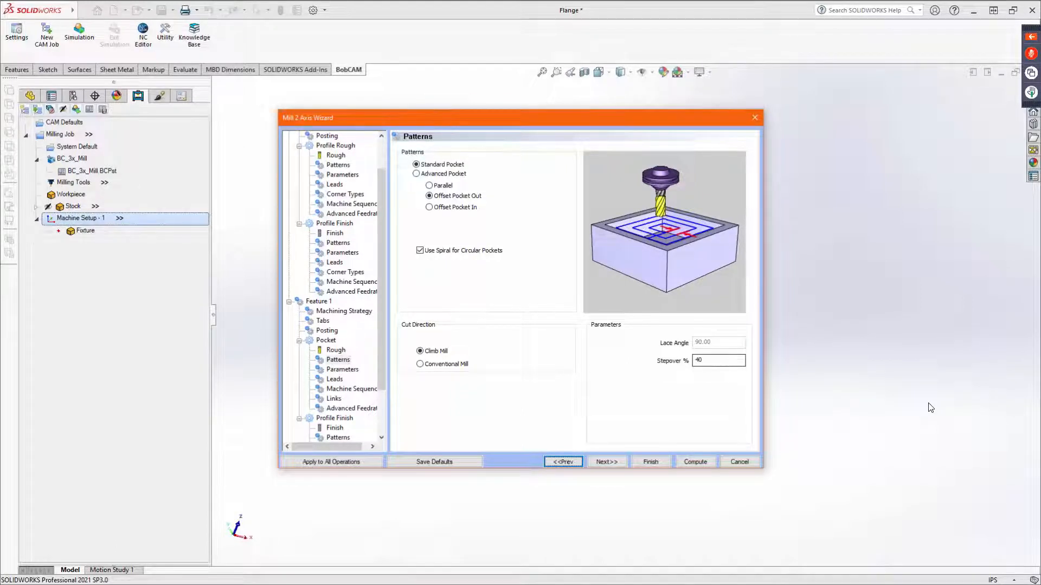
click(617, 463)
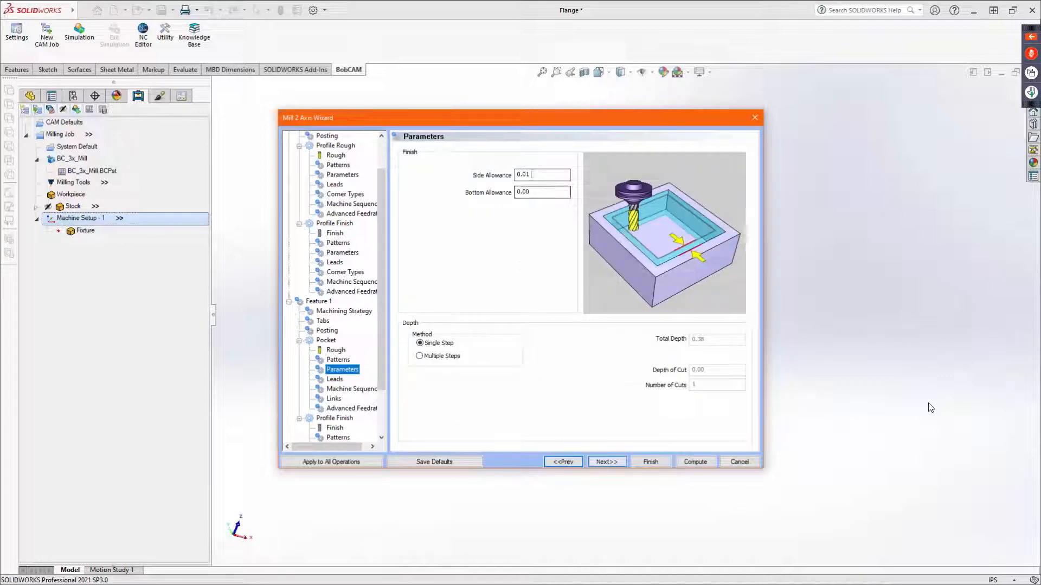
click(531, 174)
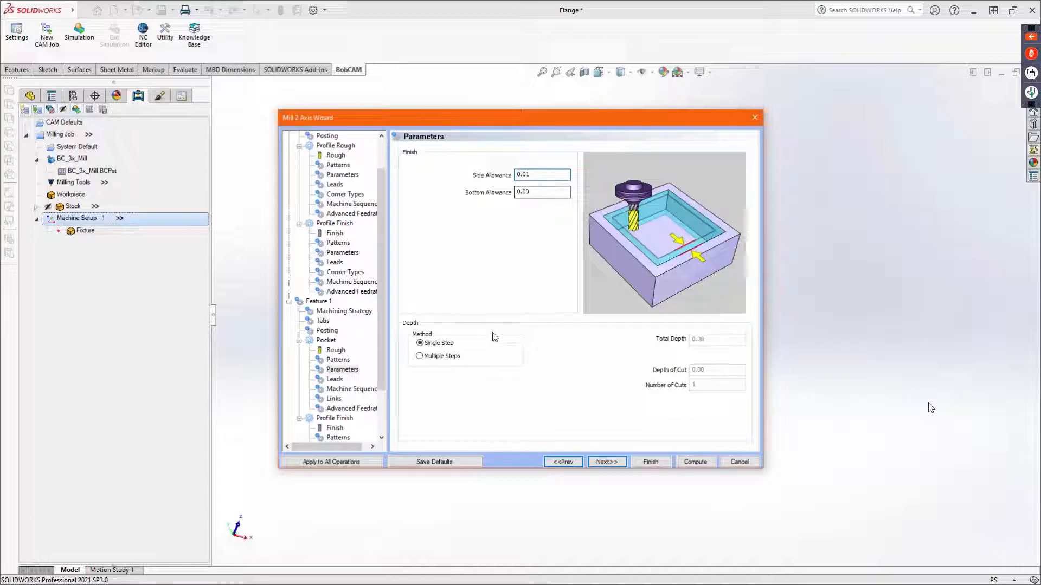
click(608, 462)
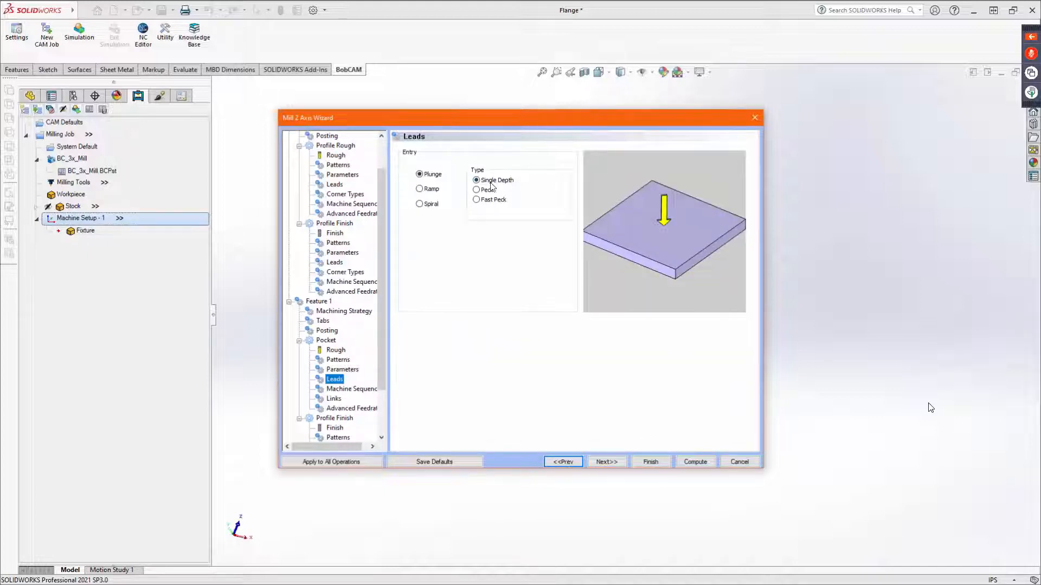
Step: Try the Peck, Fast Peck and Single Depth plunge types and the Ramp entry for the pocket
click(432, 175)
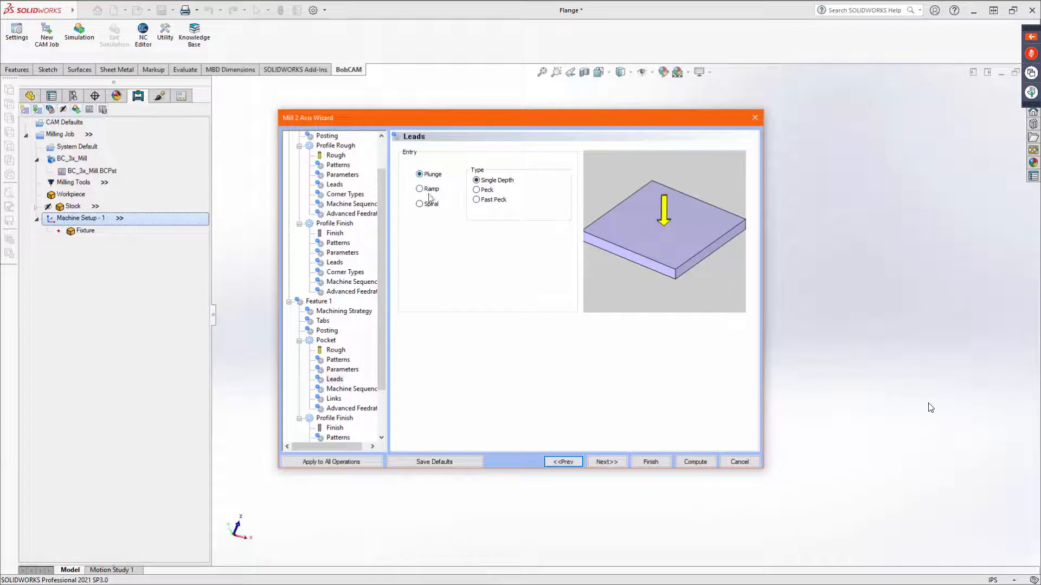
click(477, 190)
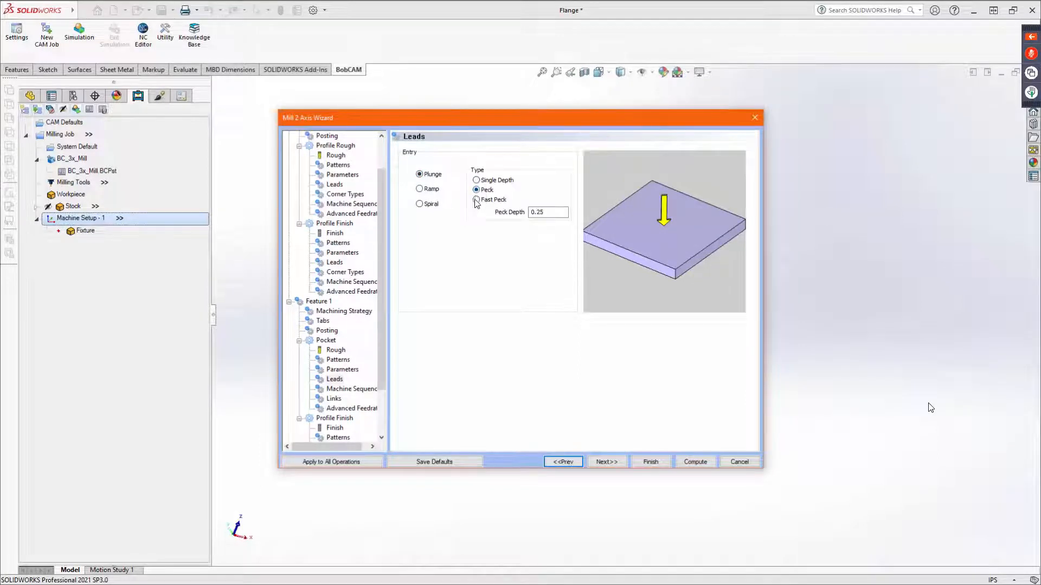
click(476, 199)
click(477, 180)
click(439, 194)
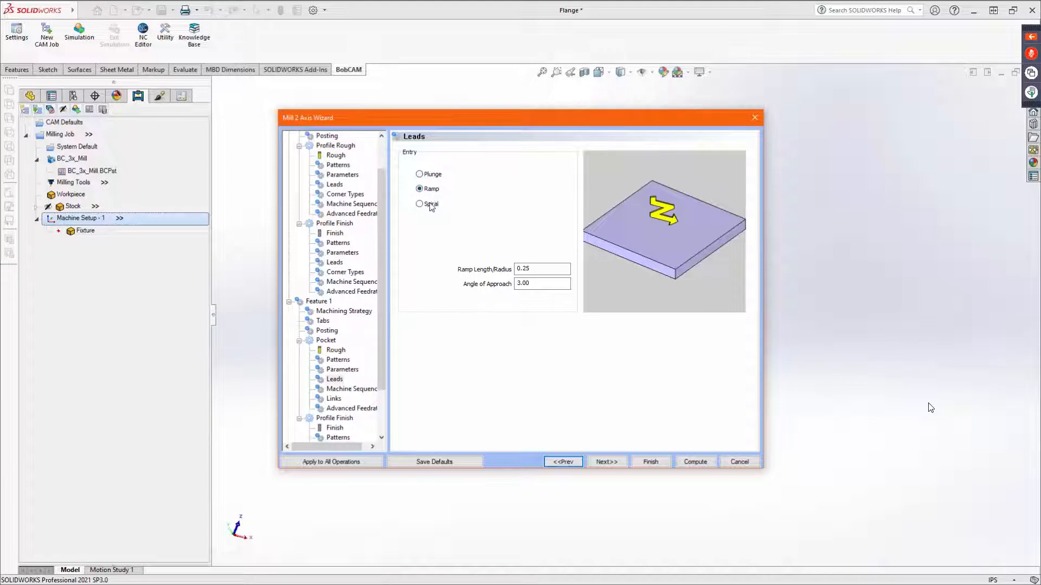
Step: Set the pocket entry to a Spiral with a ramp radius of .1875 and an angle of approach of 7
click(432, 206)
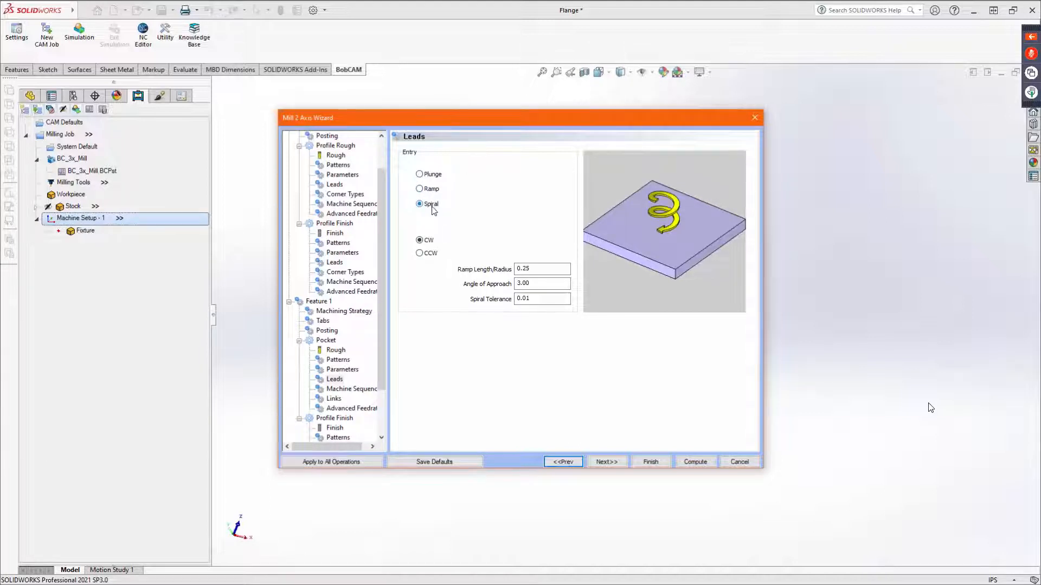
double_click(546, 268)
text(.1875)
key(Tab)
key(shift+Tab)
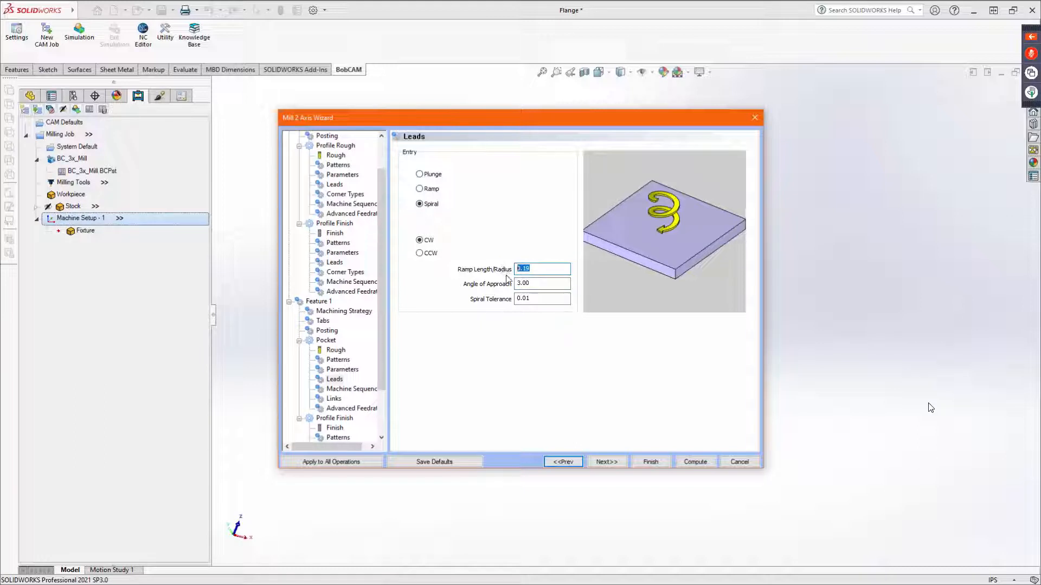
double_click(539, 282)
text(7)
key(Tab)
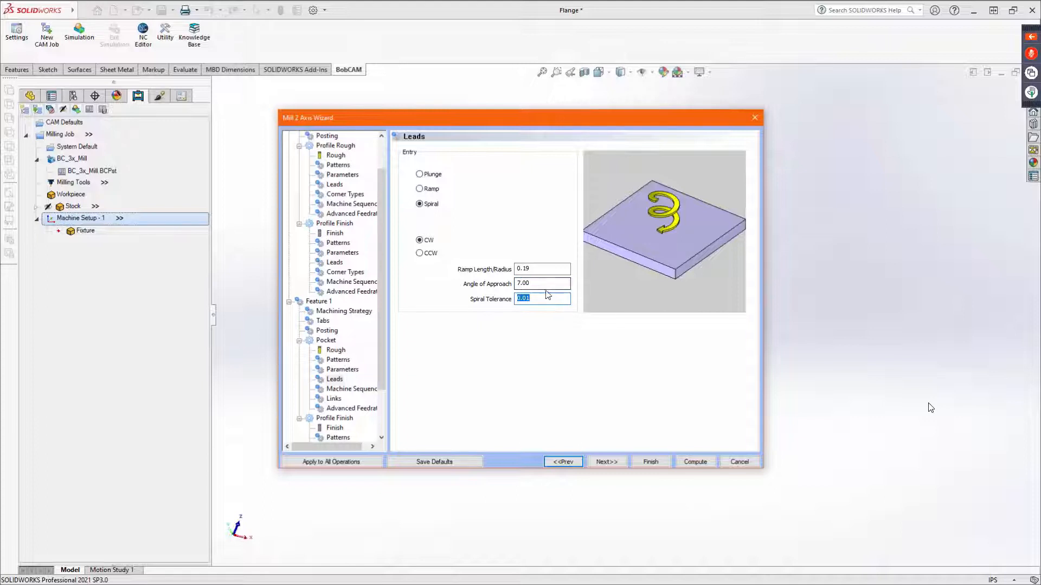
Step: Accept the pocket's remaining settings and the Profile Finish tool, pattern and parameter defaults, proceeding to the Profile Finish leads
click(612, 465)
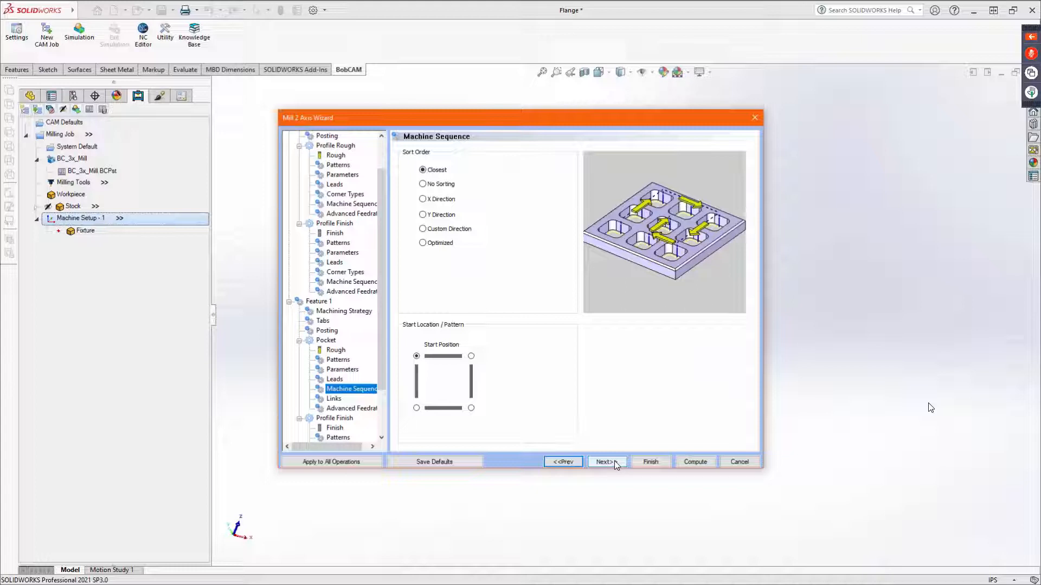
click(616, 465)
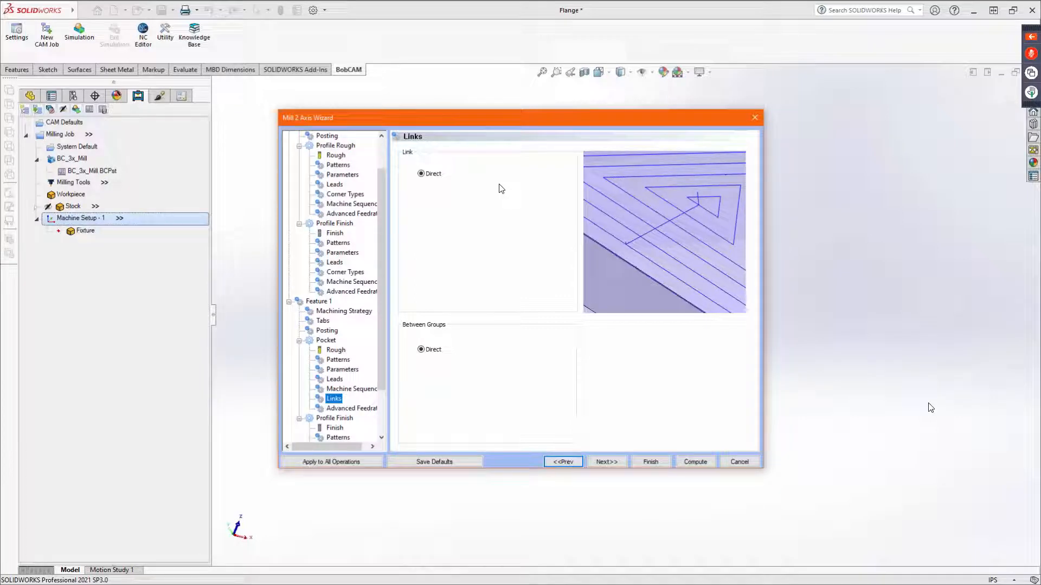
click(607, 463)
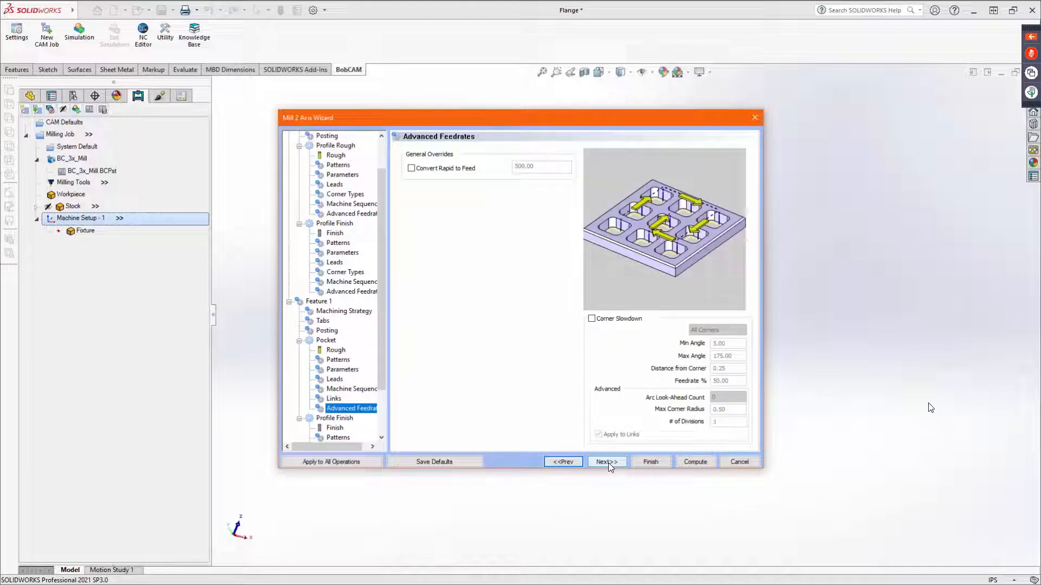
click(607, 462)
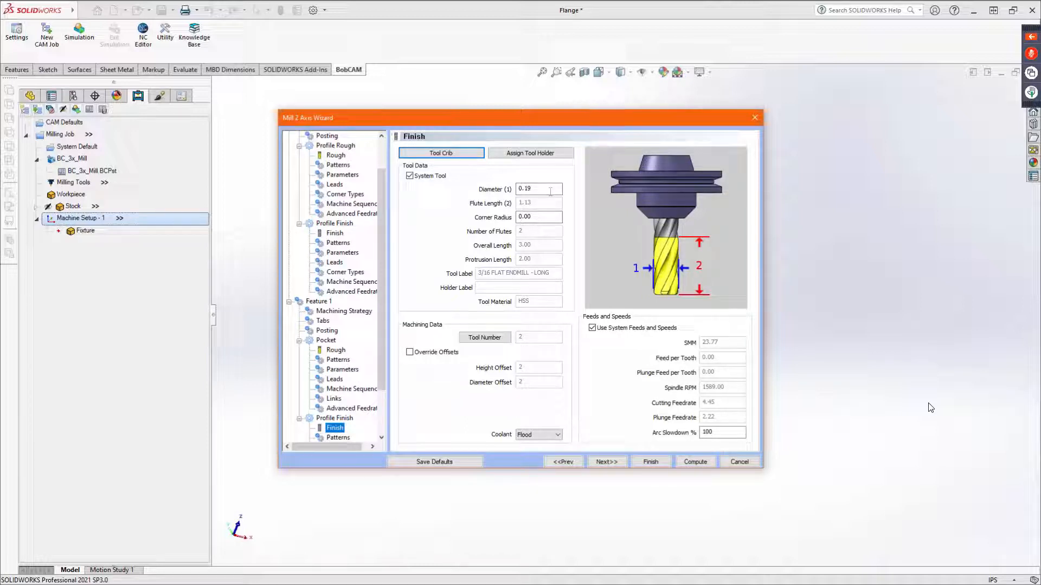
click(607, 461)
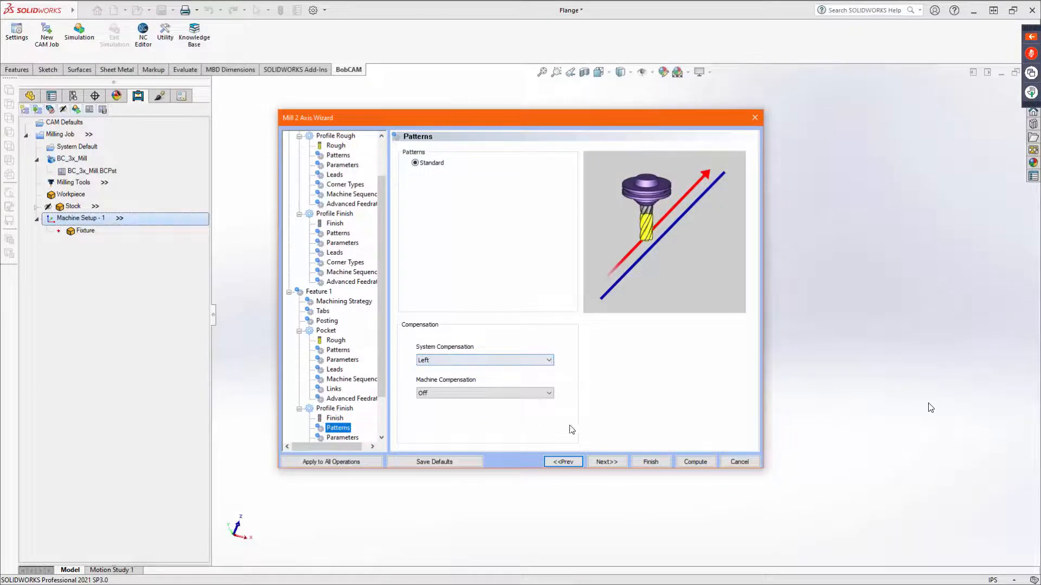
click(595, 462)
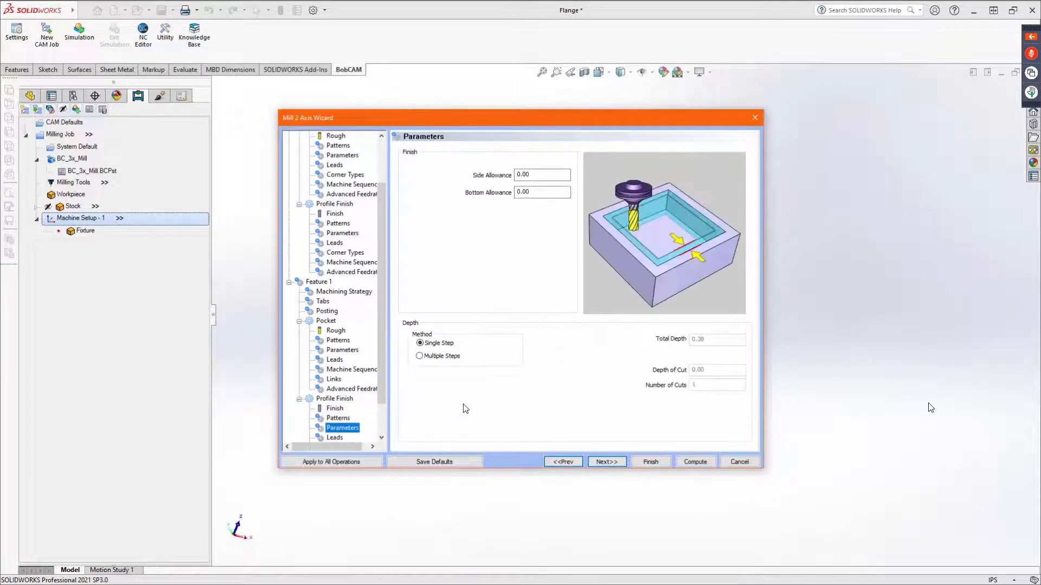
click(601, 462)
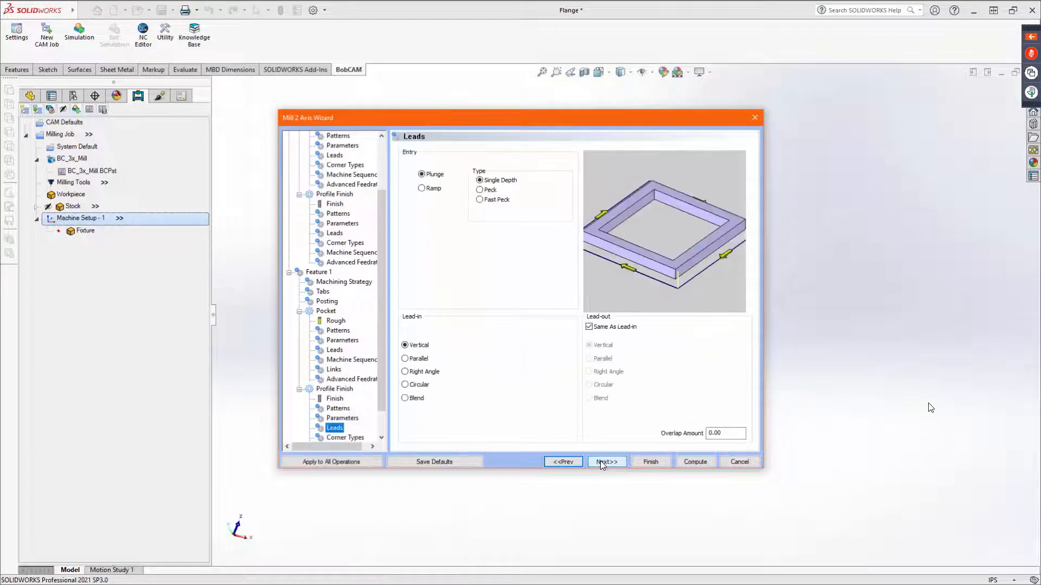
Step: Set the Profile Finish lead-in to Blend with a line length of .1 and an arc radius of .1
click(417, 400)
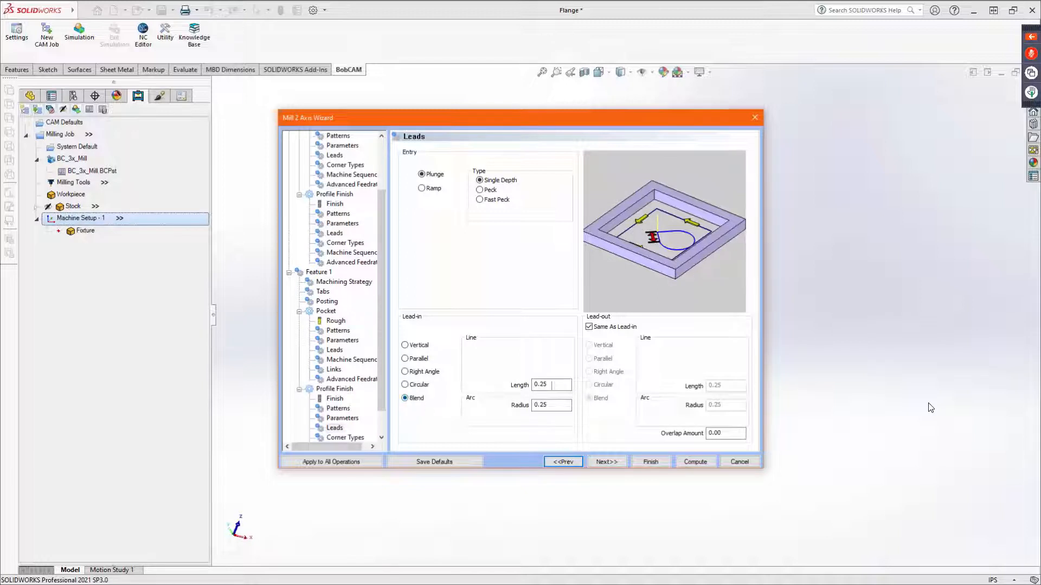
double_click(543, 384)
text(.1)
key(Tab)
text(.1)
key(Tab)
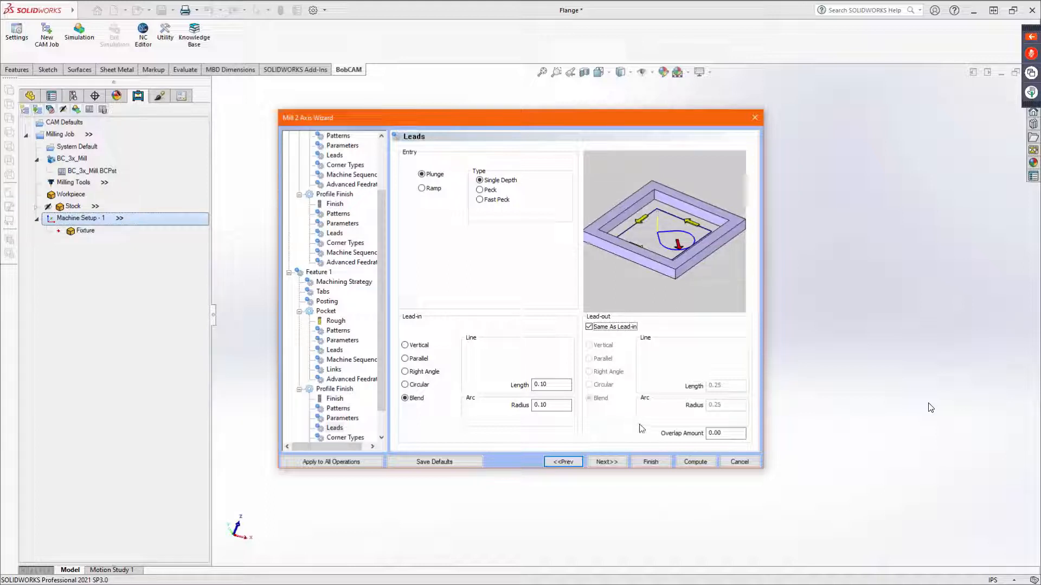
Step: Accept the default corner types, machine sequence and advanced feedrates for Profile Finish, and compute the toolpaths
click(606, 462)
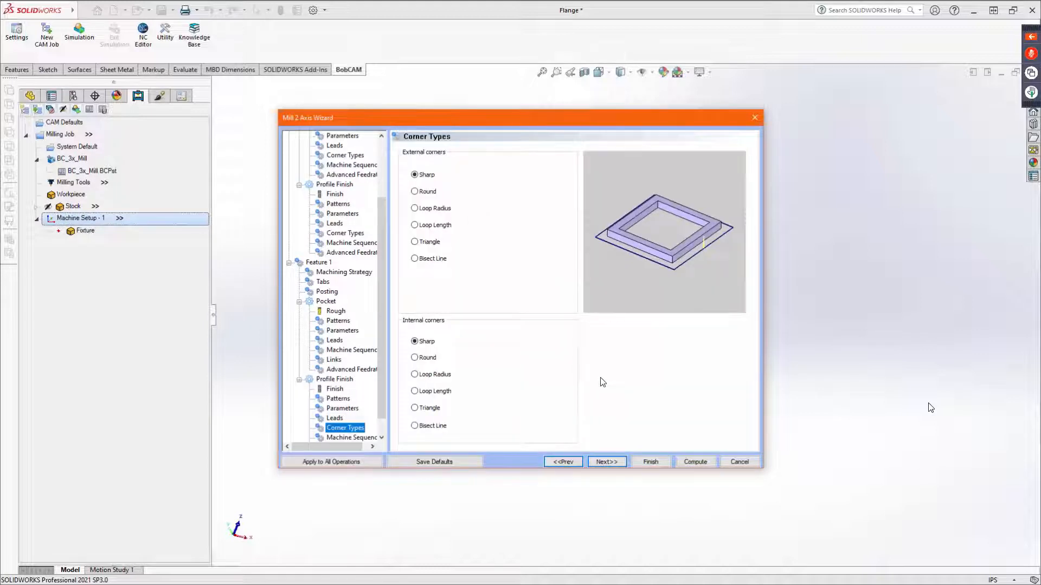
click(606, 461)
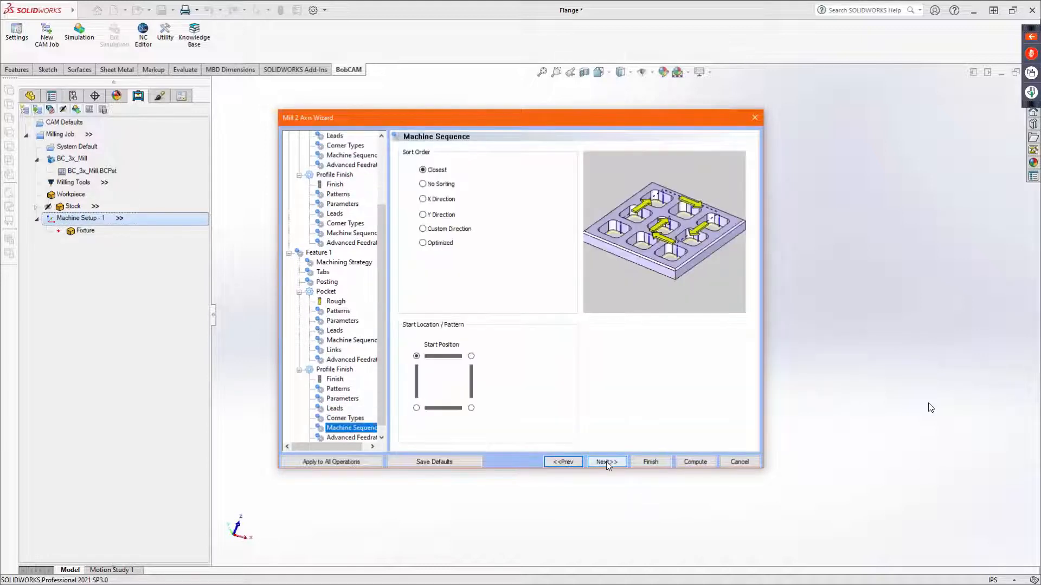
click(606, 462)
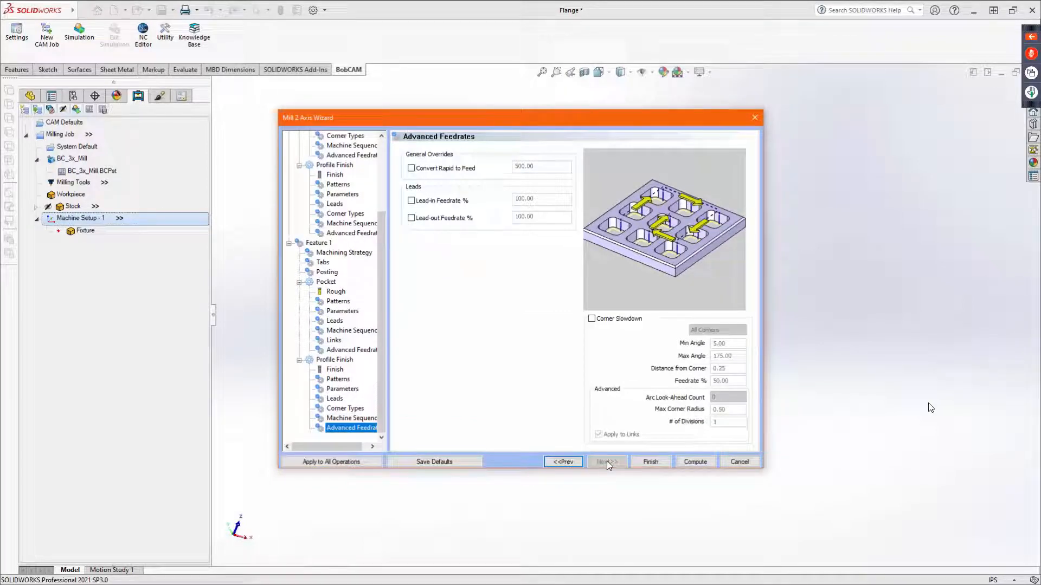
click(695, 462)
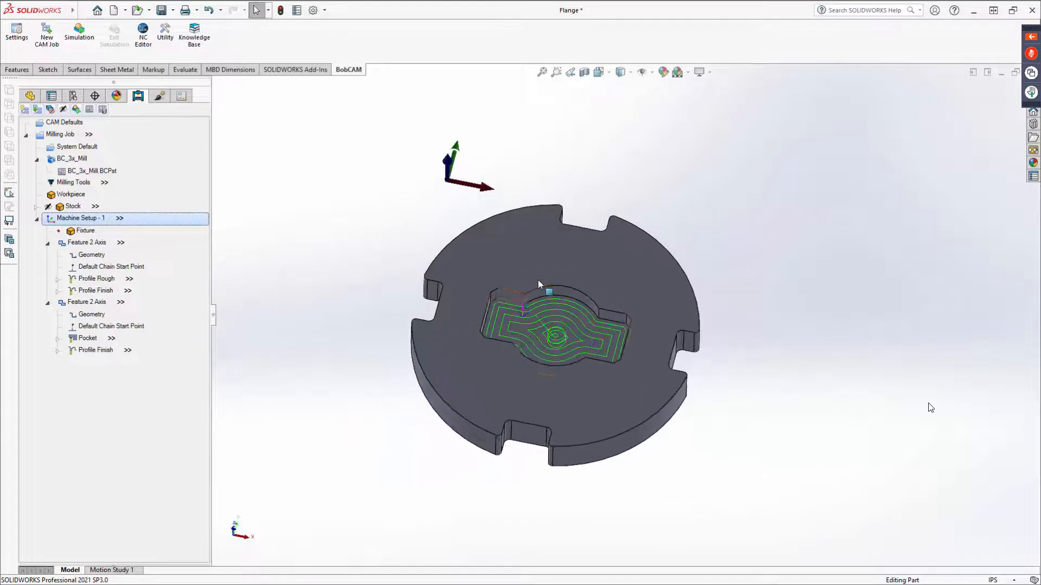
Step: Move the first 2 Axis feature's default chain start point to the middle of the flange's upper-left outer arc and recompute all its toolpaths
scroll(467, 382, up, 3)
scroll(606, 323, down, 6)
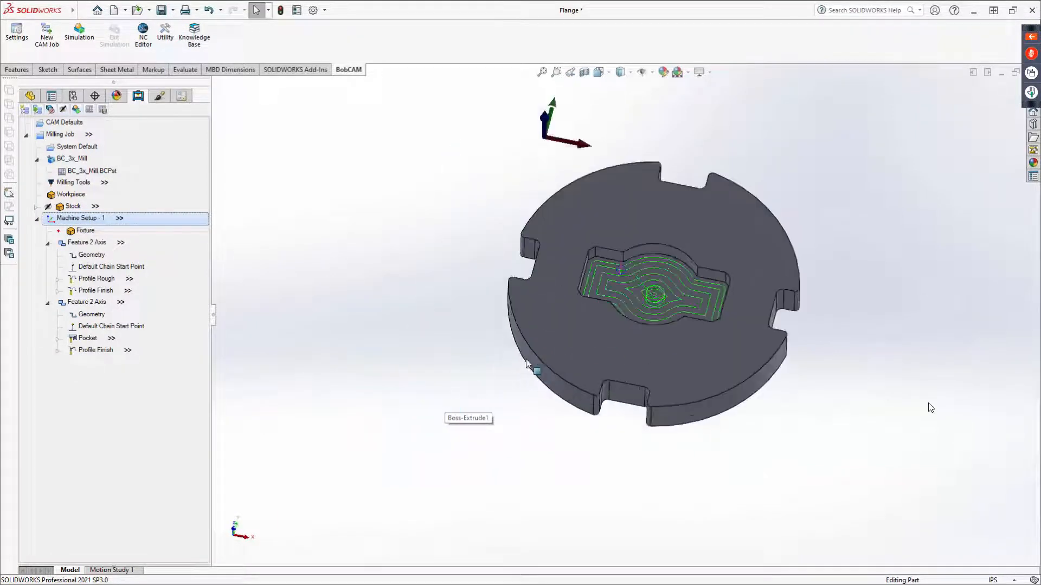
scroll(606, 320, down, 2)
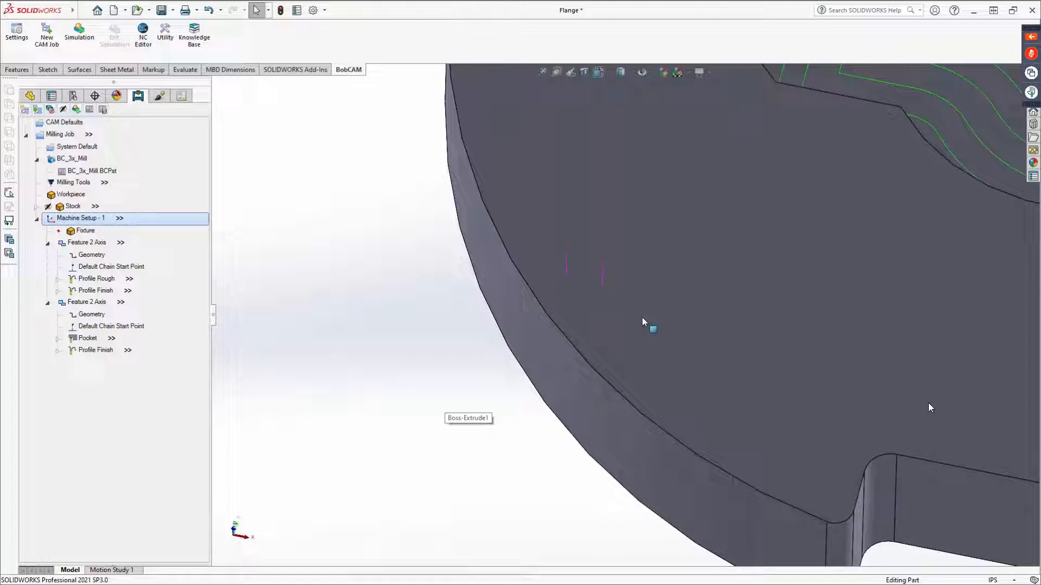
scroll(598, 319, up, 8)
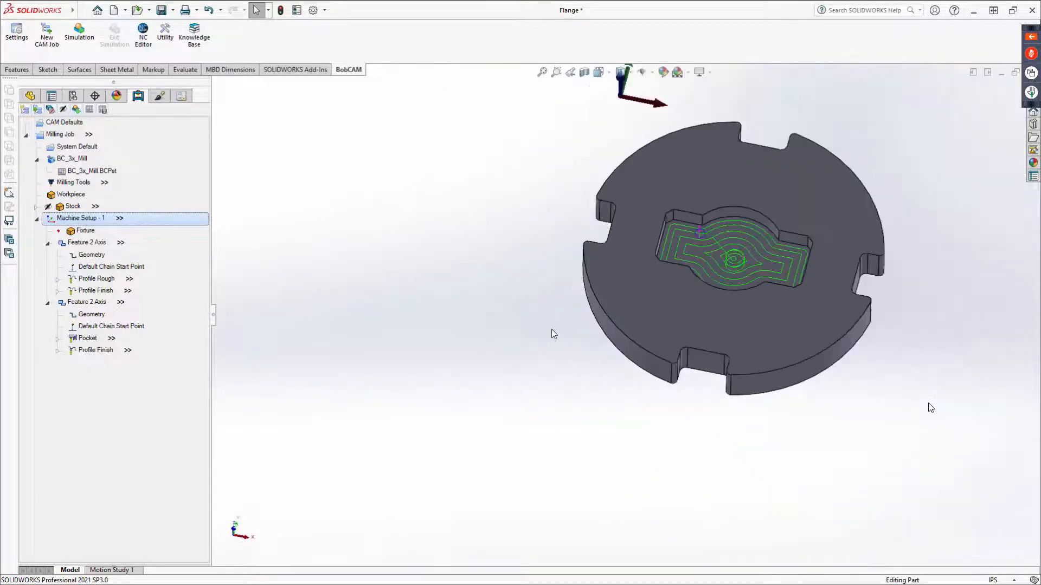
key(f)
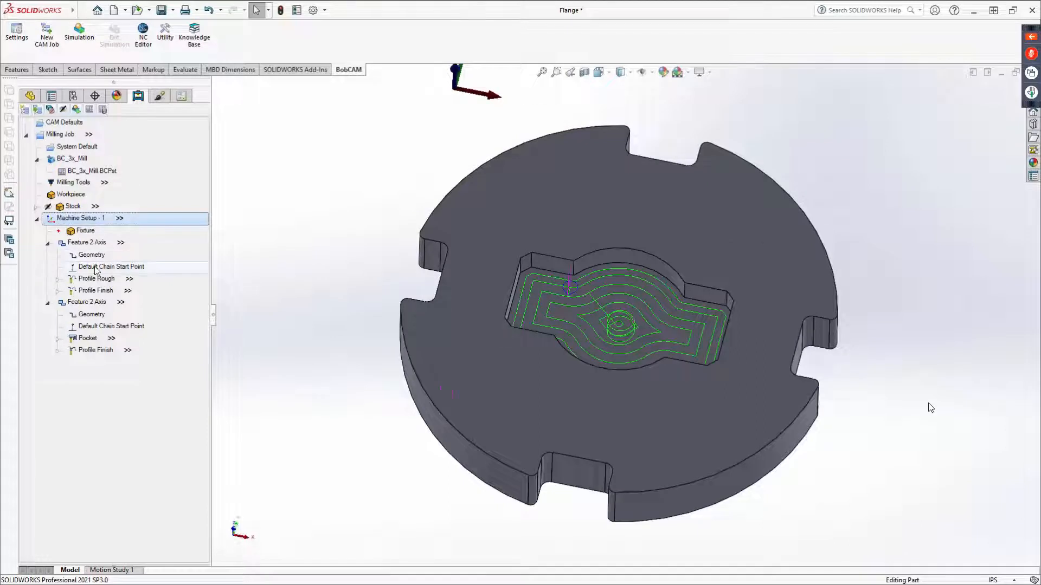
right_click(95, 266)
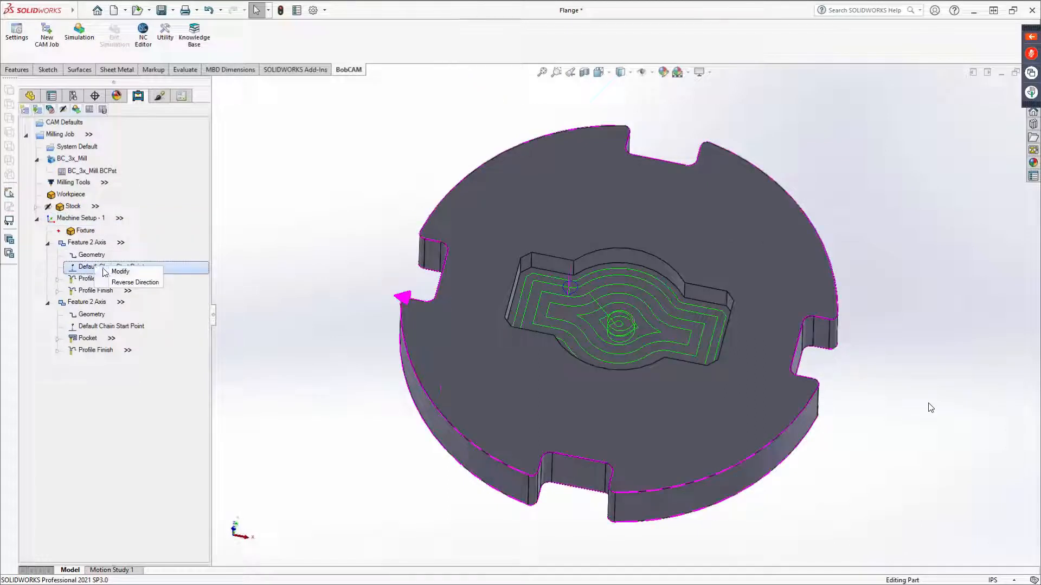
click(117, 272)
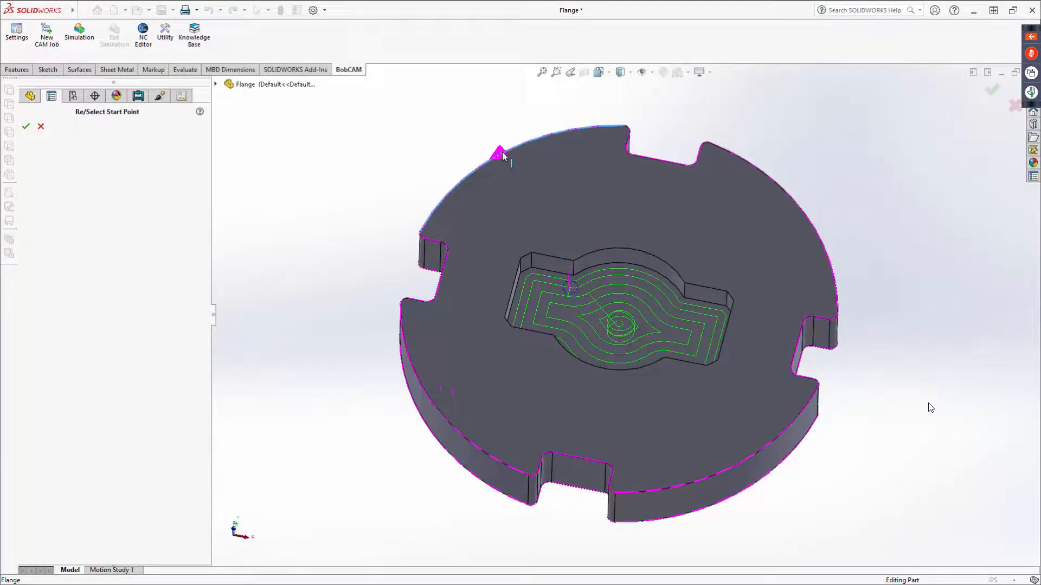
middle_drag(460, 153, 425, 201)
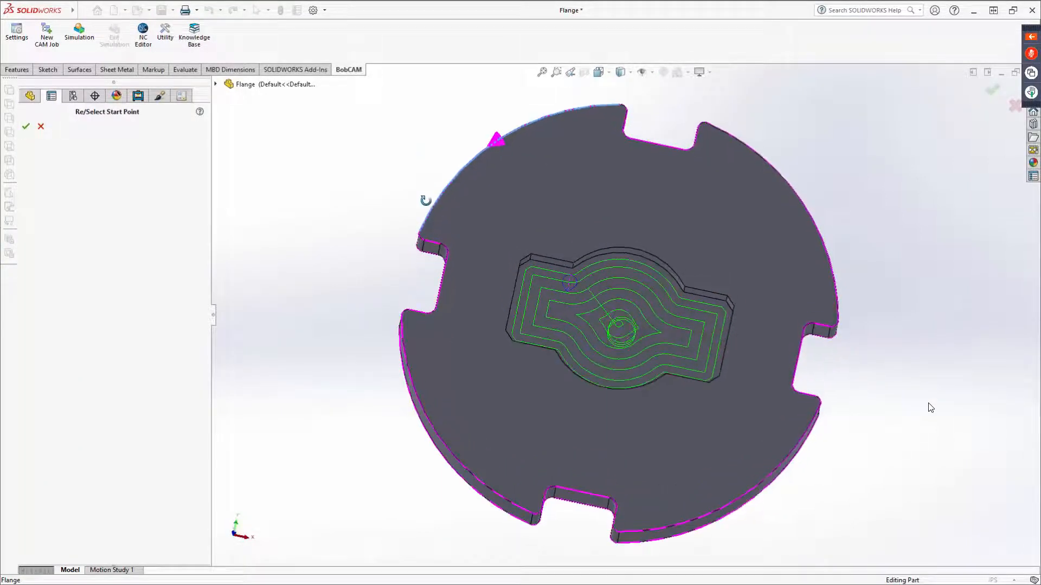
click(500, 141)
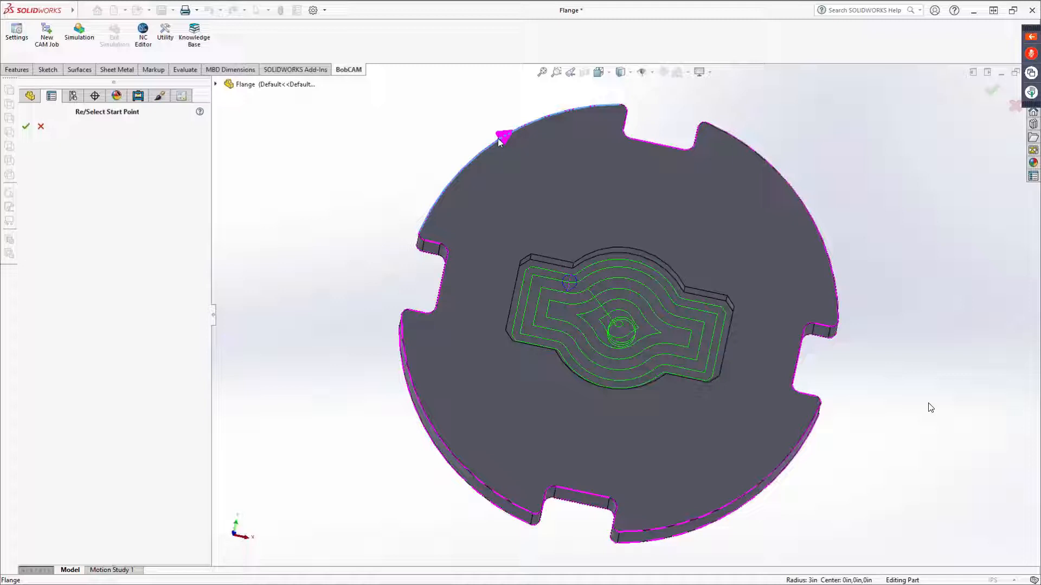
right_click(382, 125)
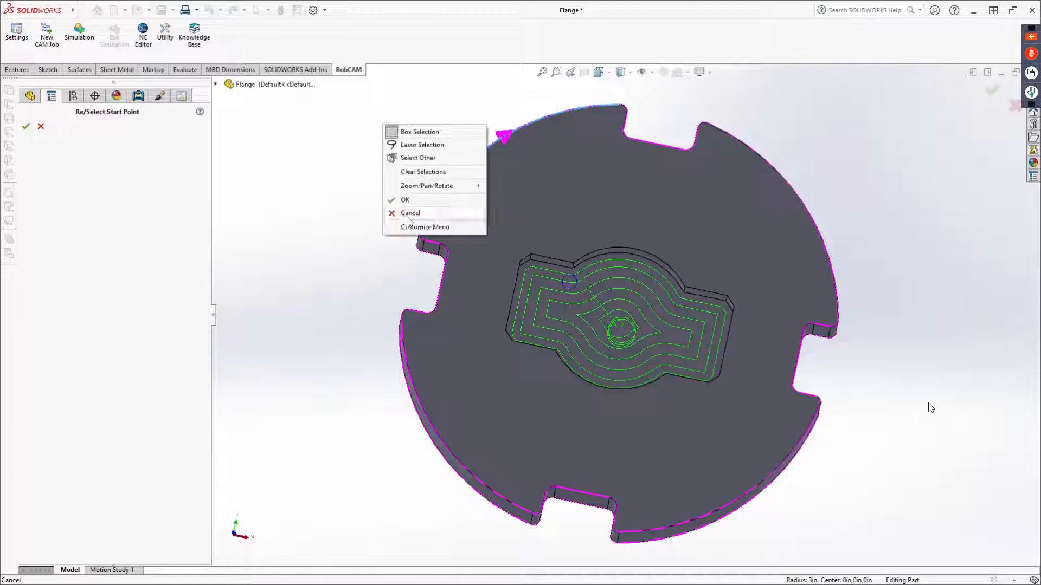
click(406, 201)
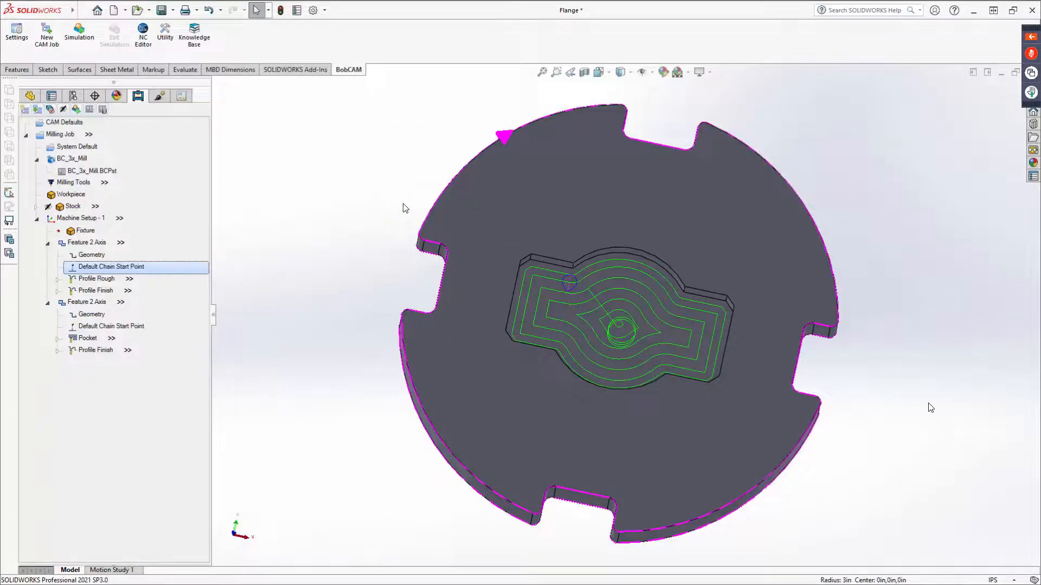
right_click(89, 245)
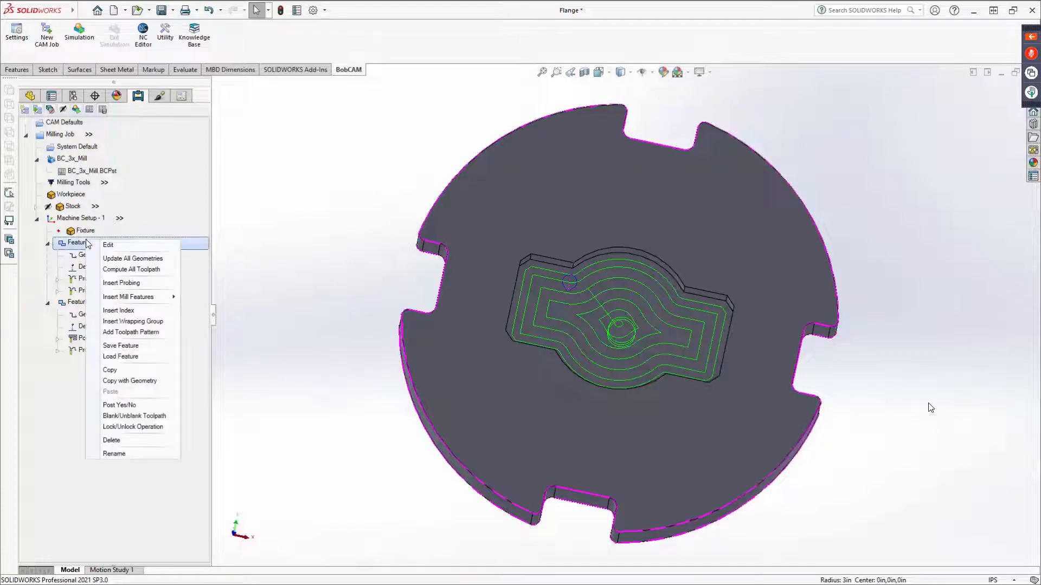
click(118, 269)
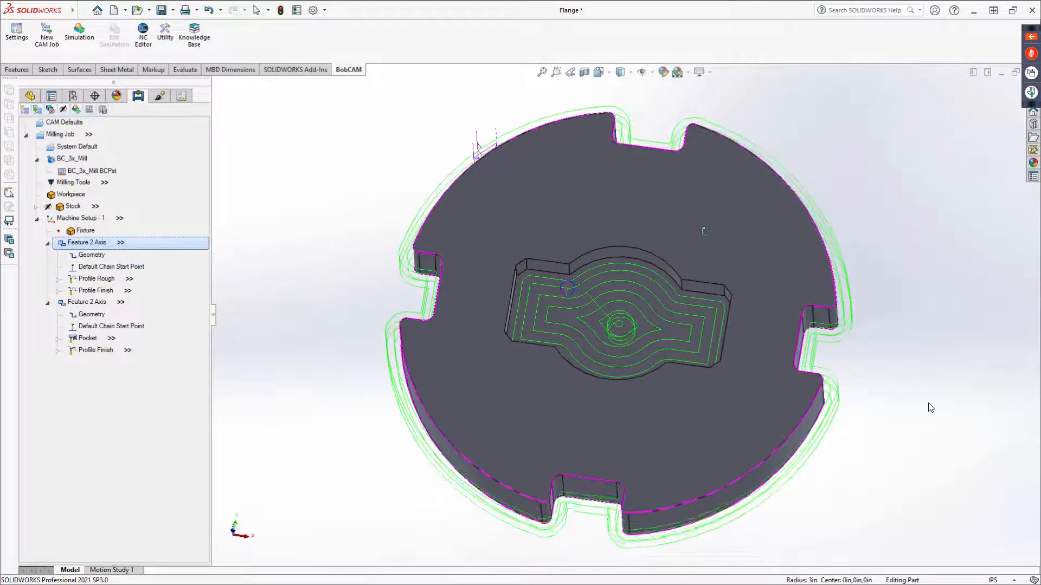
Step: Start the simulation of the milling job and display the stock as opaque
middle_drag(516, 338, 541, 422)
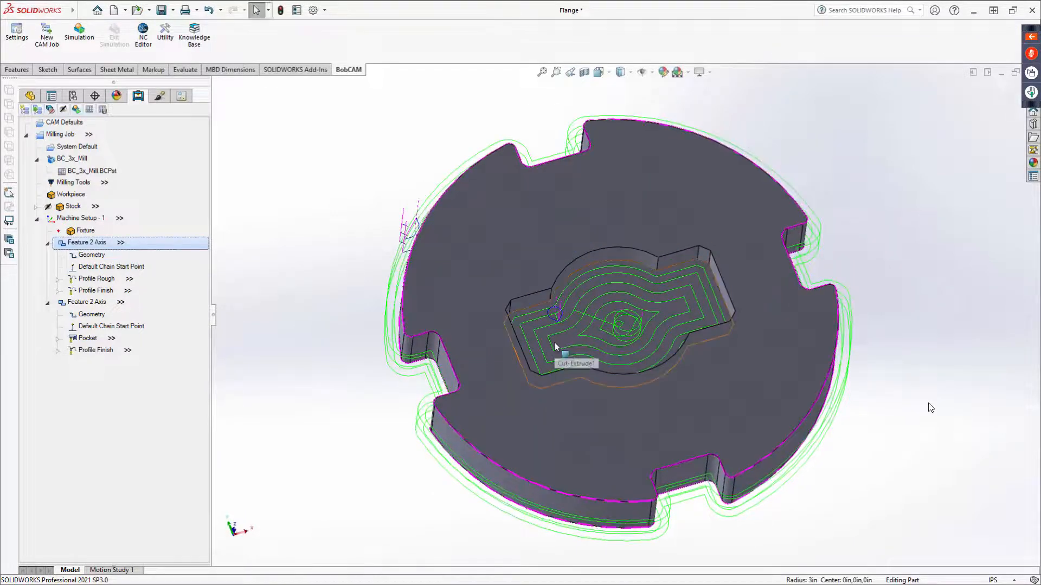
click(92, 41)
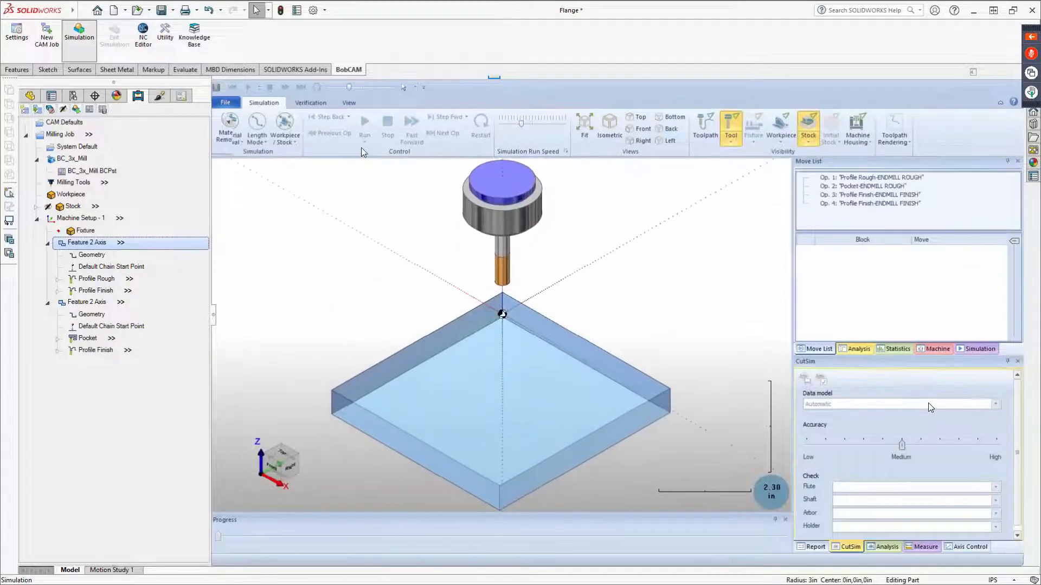
click(810, 142)
click(830, 166)
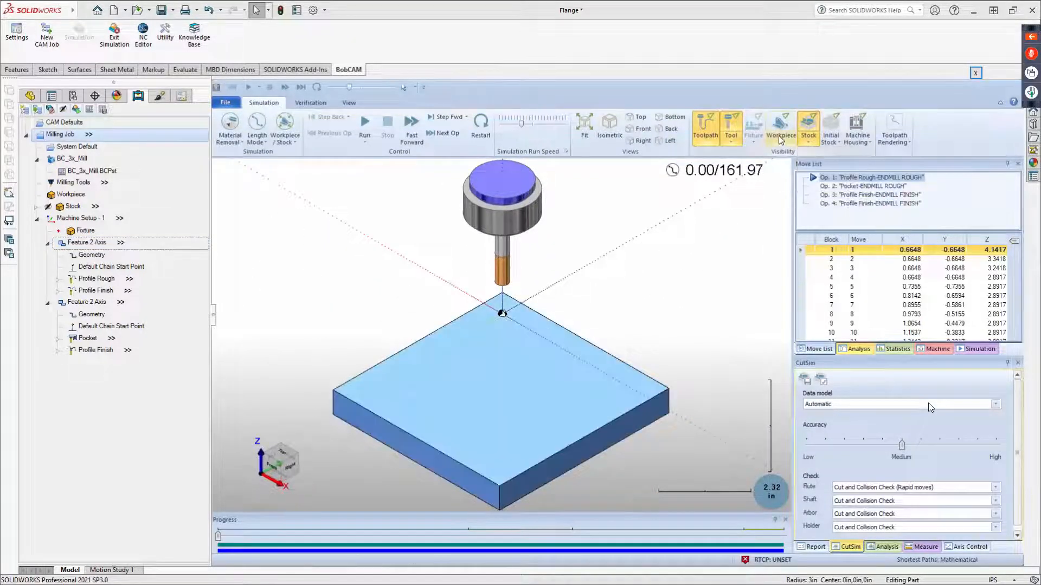
Step: Toggle the workpiece display on and off in the simulation, and make the stock transparent
click(782, 128)
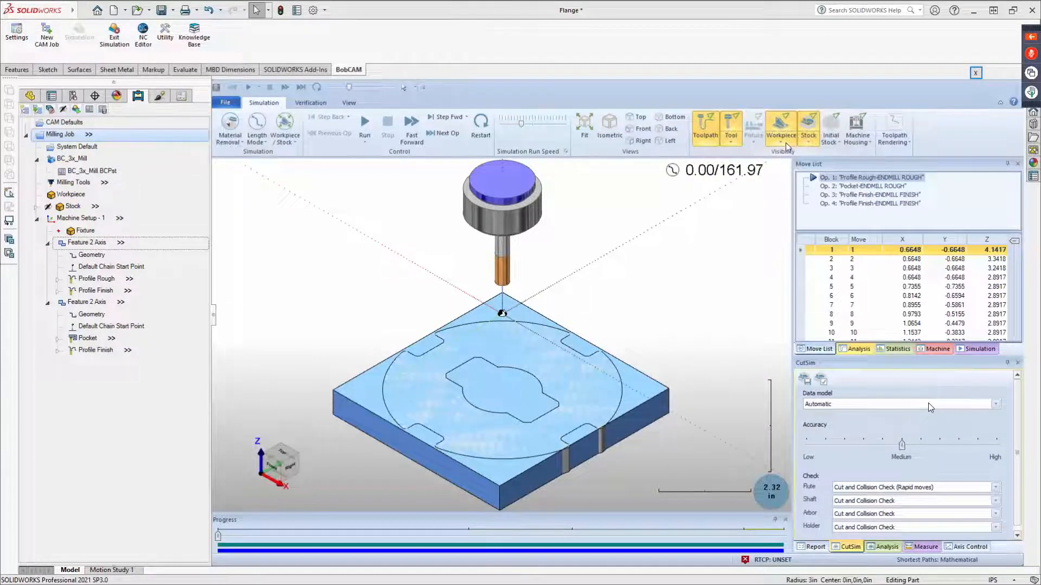
click(786, 144)
click(792, 189)
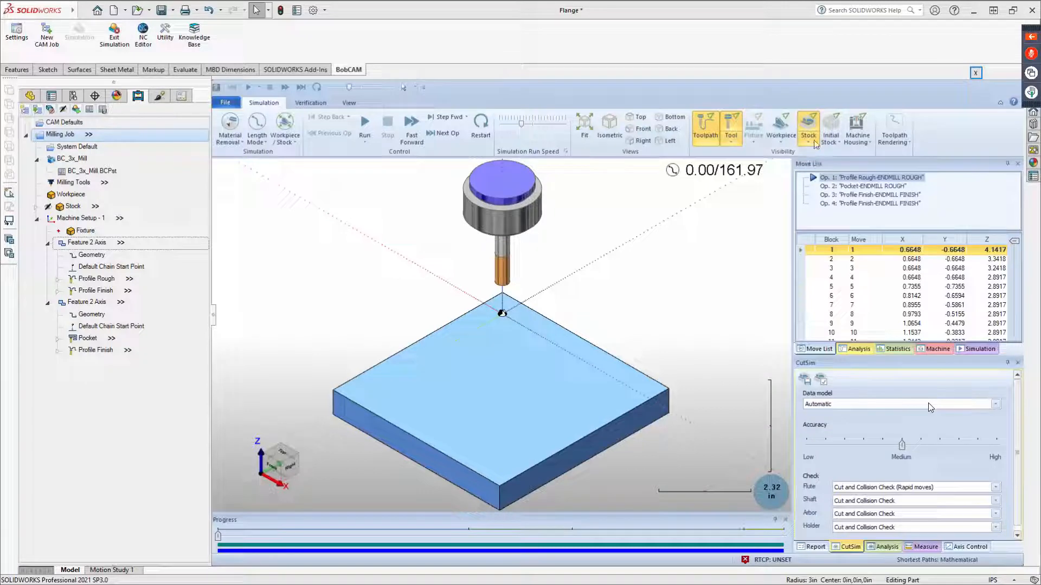
click(816, 145)
click(813, 178)
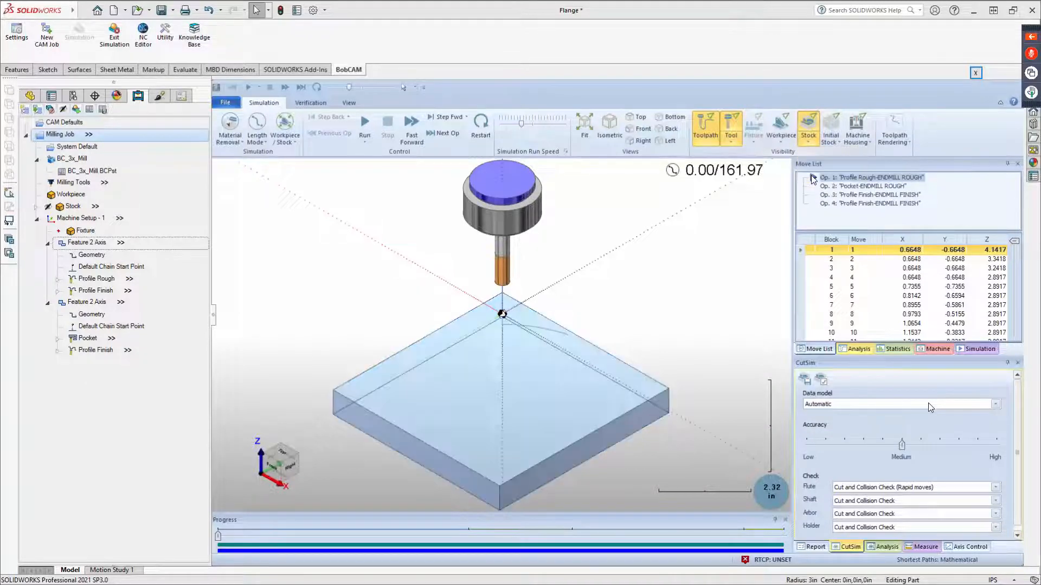
Step: Toggle the toolpath display off and on, and try the transparent tool display before restoring the Show option
click(711, 134)
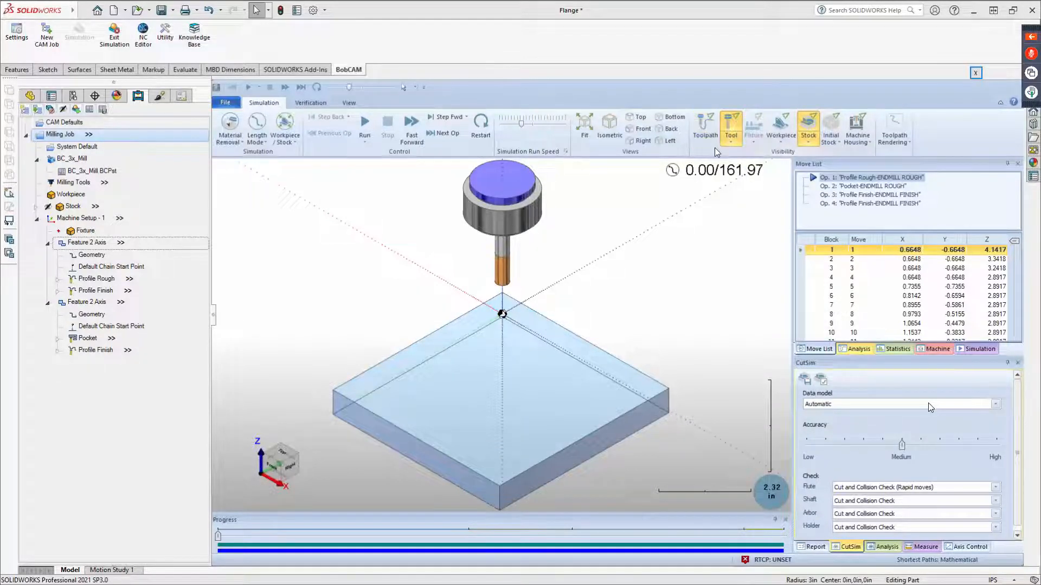
click(732, 141)
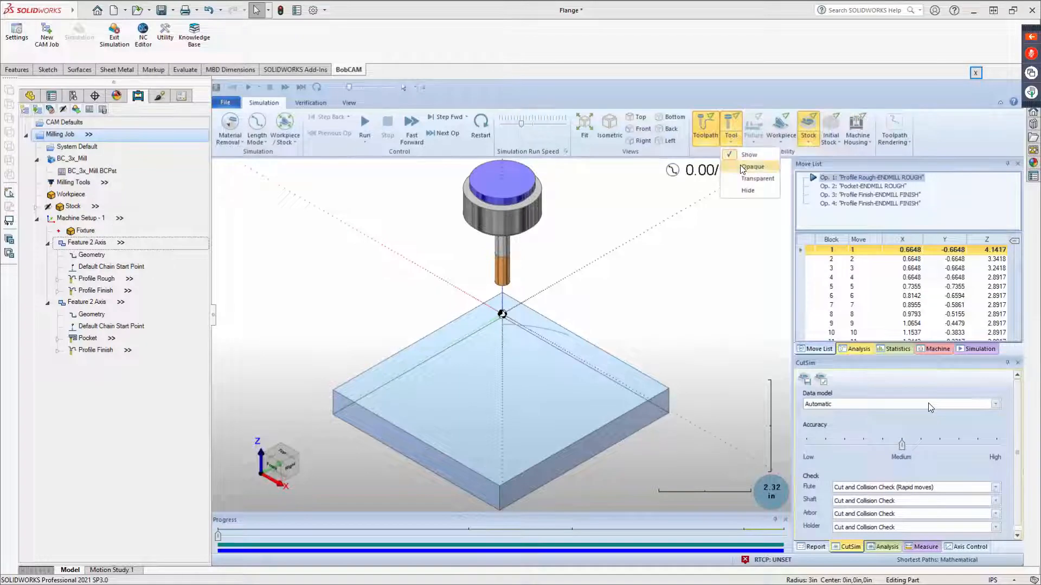
click(743, 178)
click(738, 138)
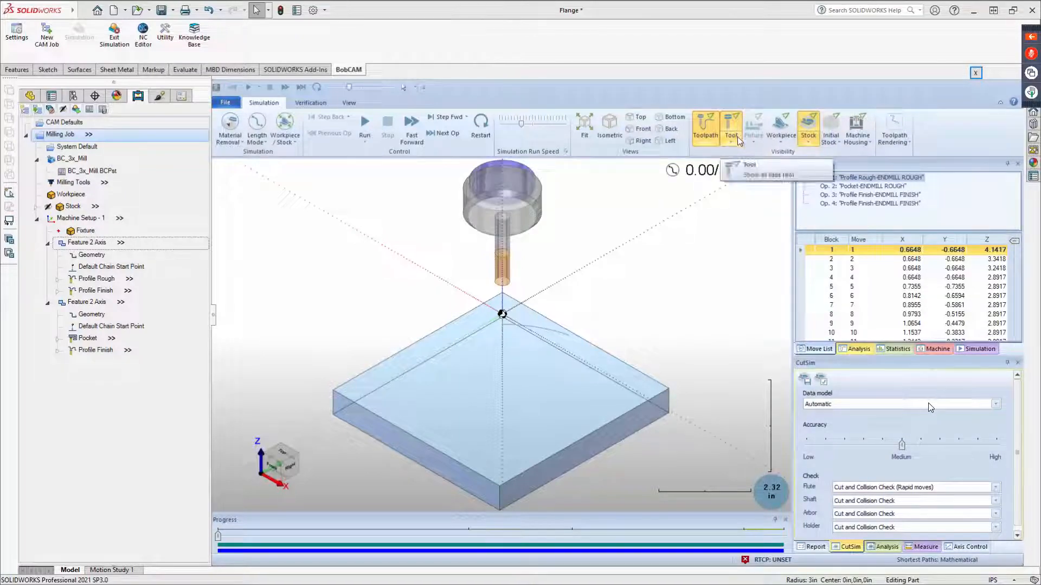
click(742, 155)
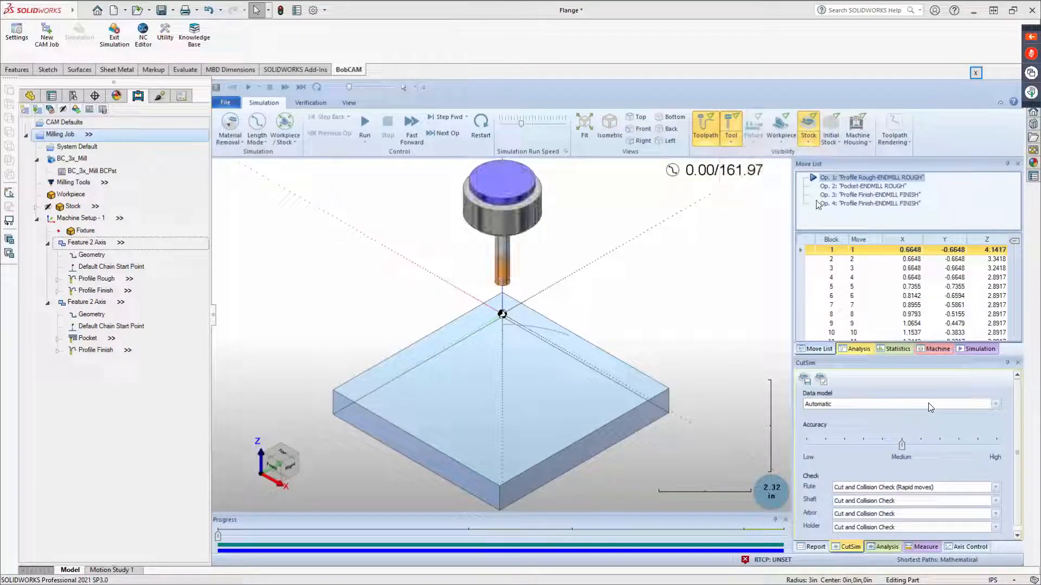
Step: Set the simulation's toolpath rendering to All Op so every operation's toolpath is drawn
click(901, 142)
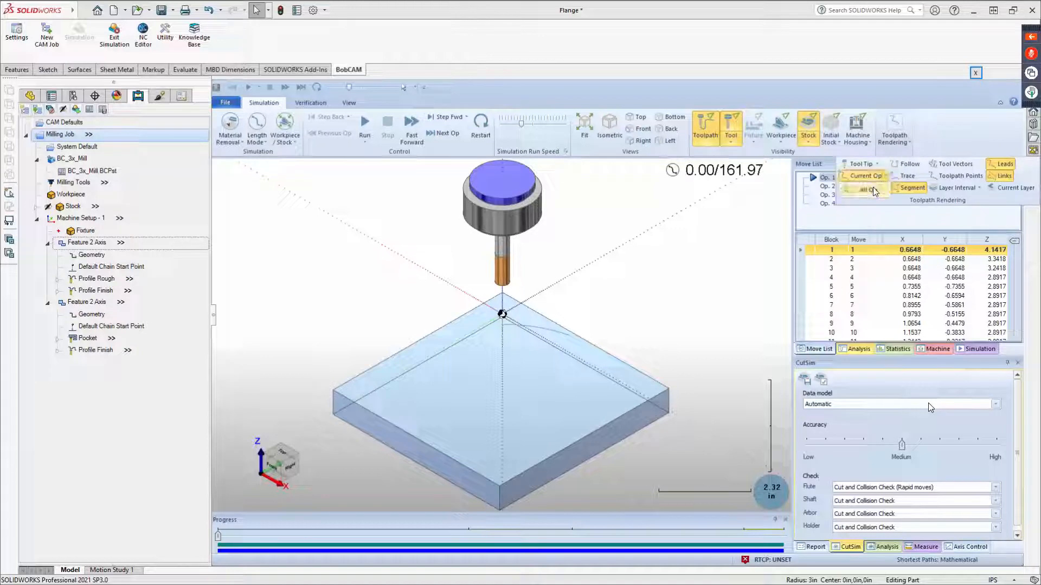
click(873, 189)
click(890, 140)
click(868, 190)
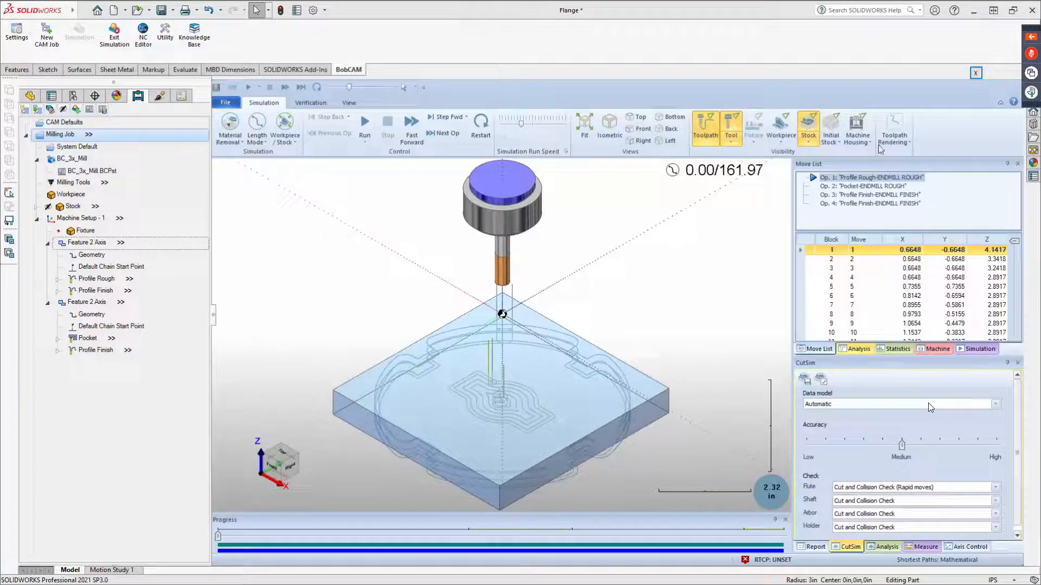
Step: Switch the toolpath rendering back to Current Op and render it by Segment
click(879, 145)
click(875, 177)
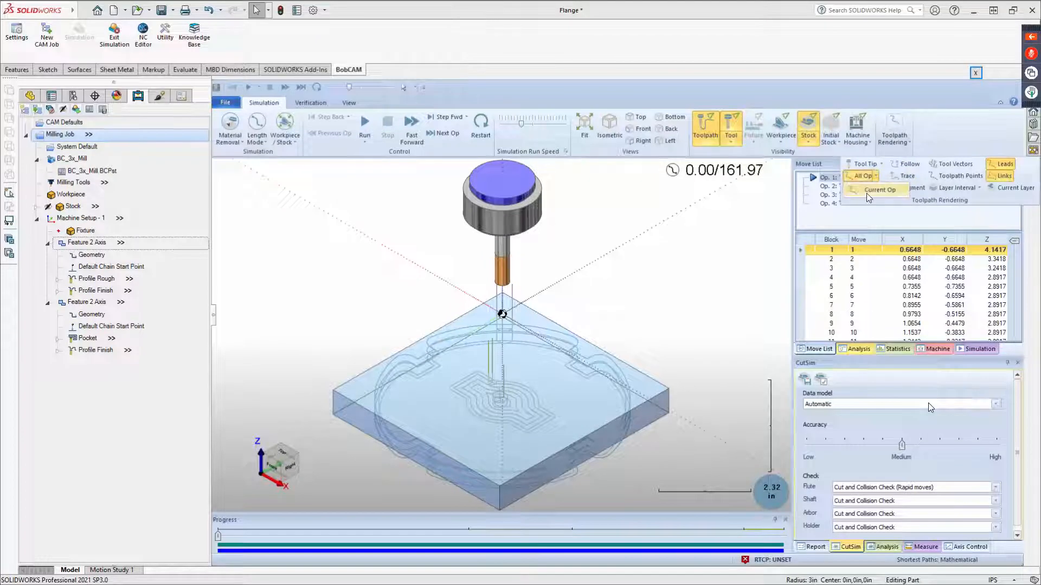
click(869, 190)
click(894, 138)
click(913, 190)
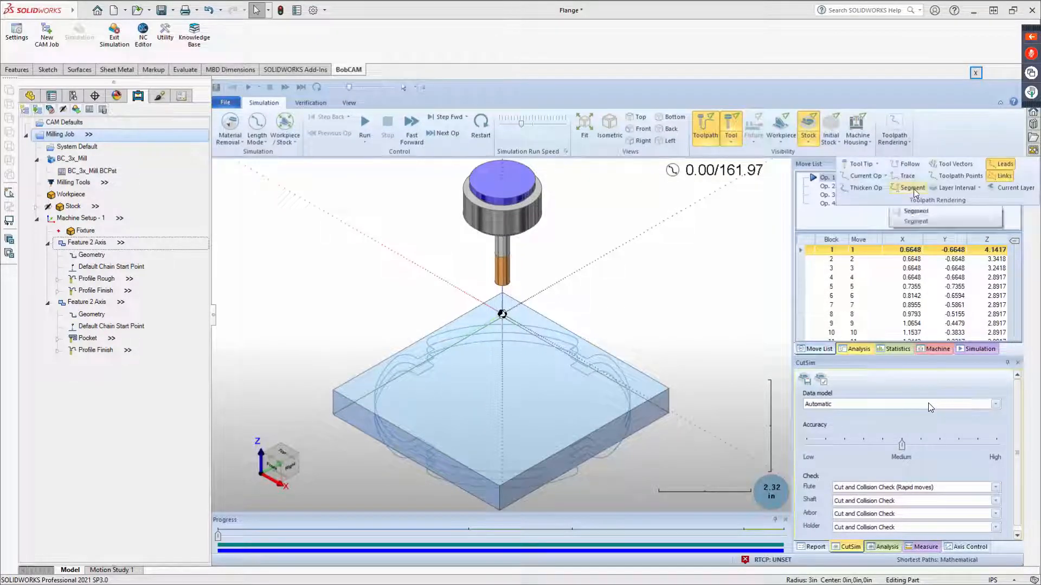
click(915, 210)
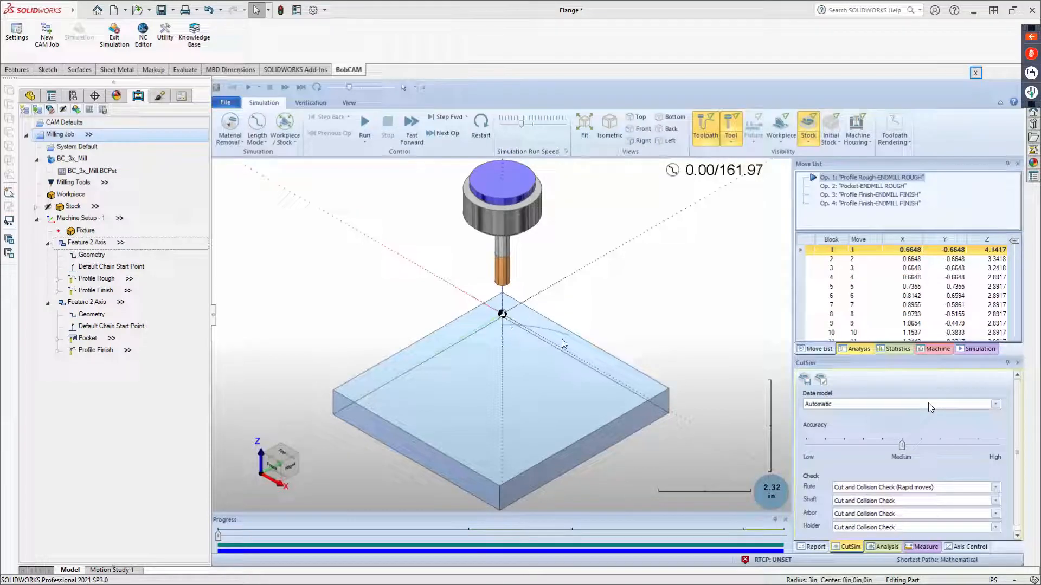
Step: Run the simulation through all four operations at a slightly increased run speed, and exit the simulation
click(369, 130)
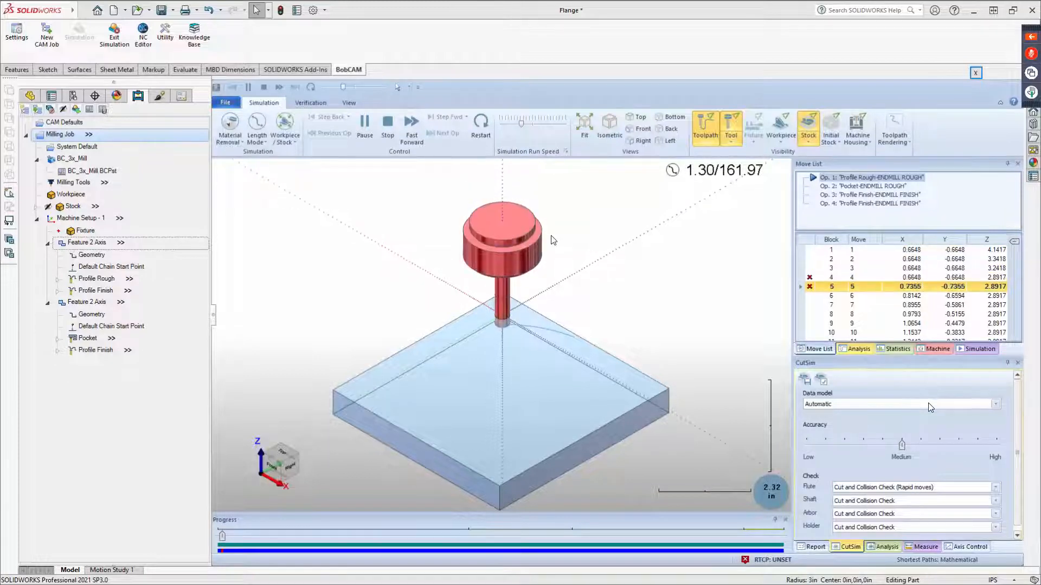
click(531, 125)
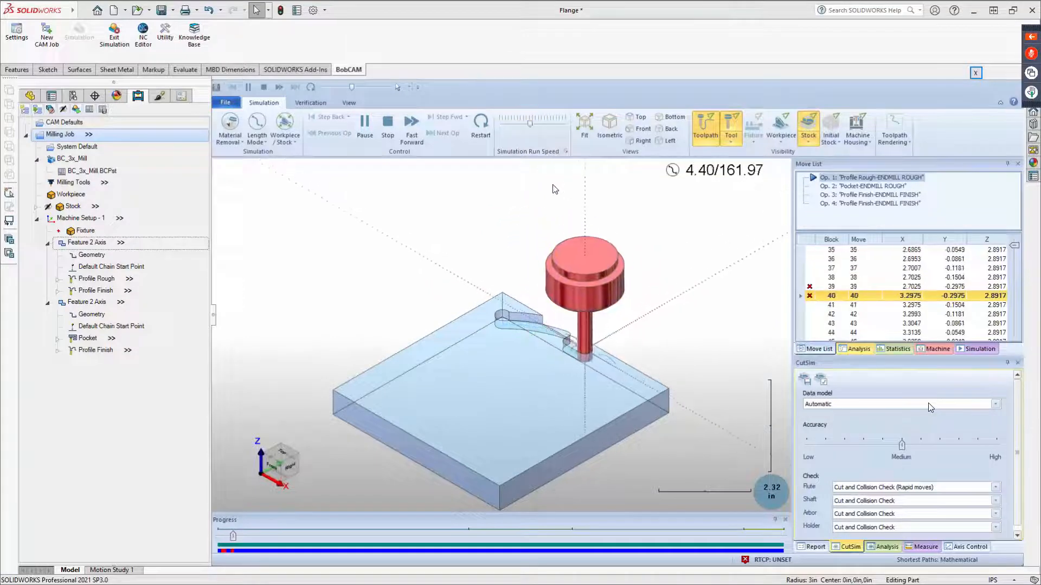
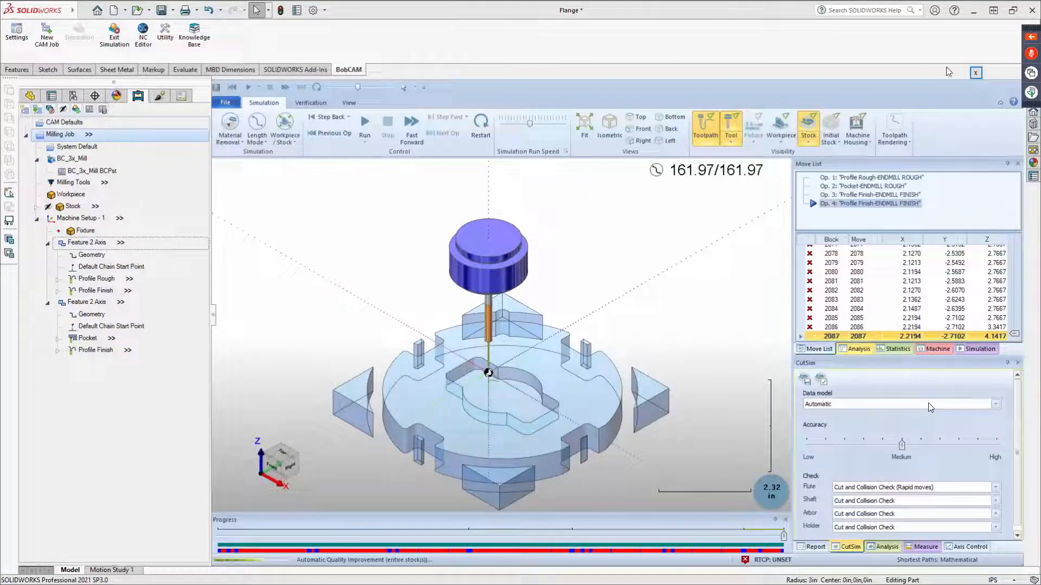
click(975, 73)
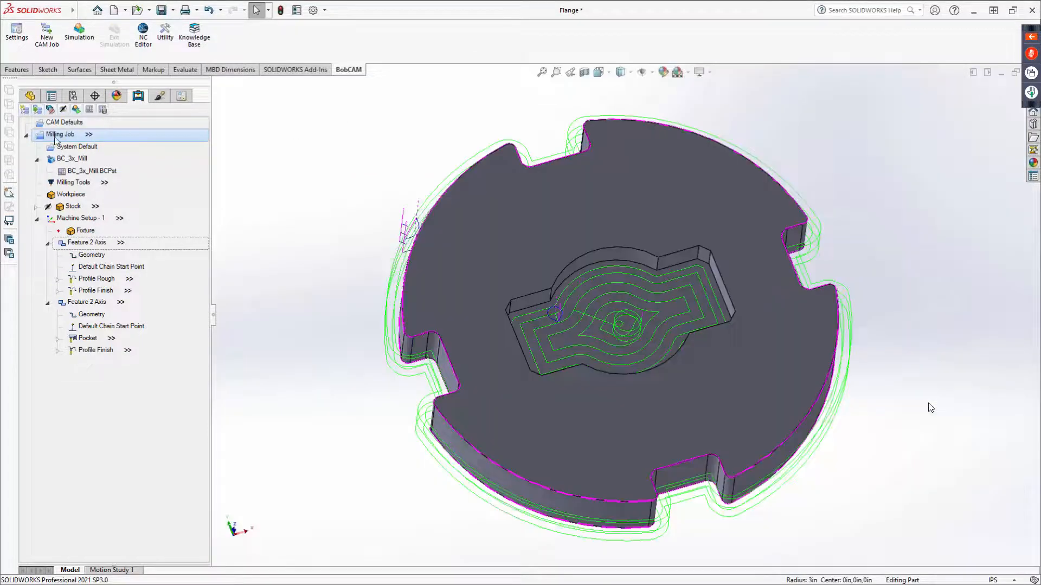
Step: Open the Machining Order settings of the milling job
right_click(54, 139)
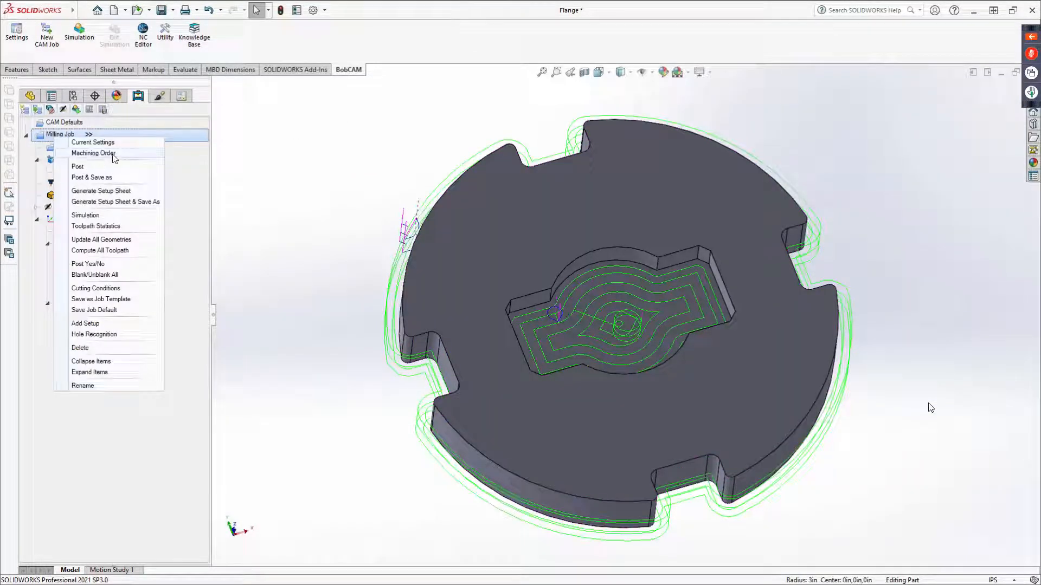
right_click(59, 135)
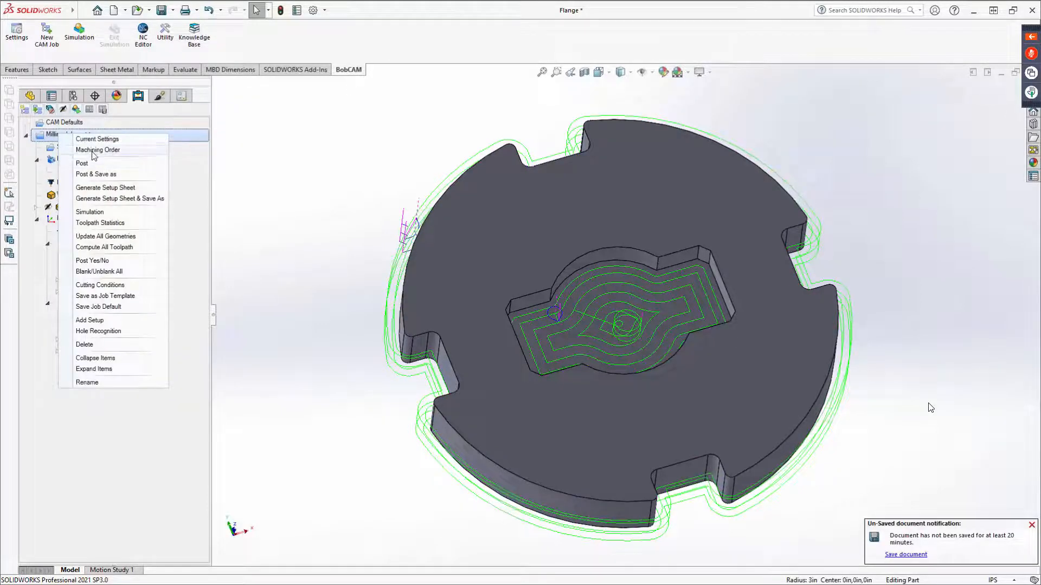
click(94, 150)
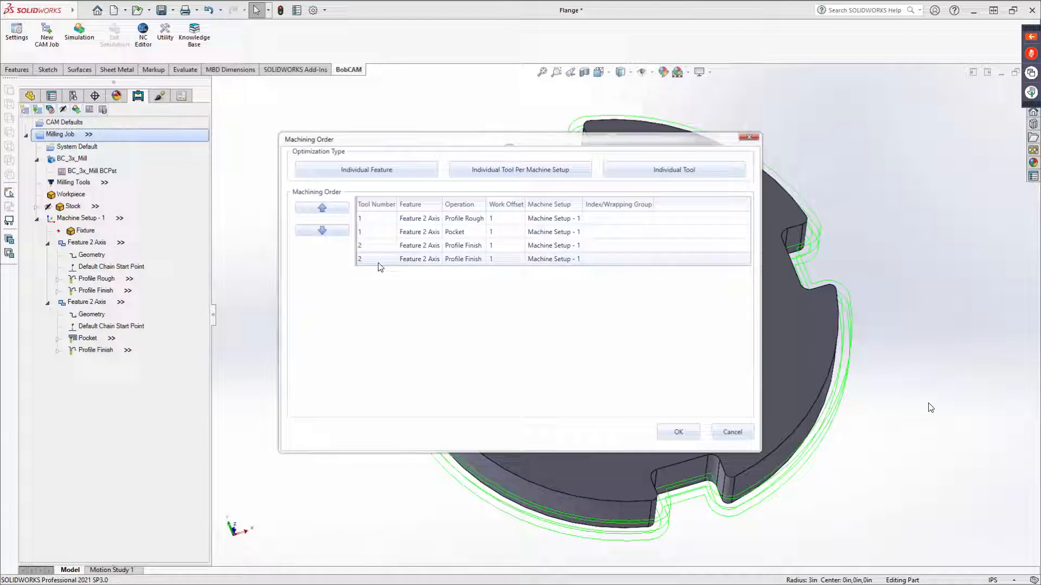
Step: Move the Pocket operation below the first Profile Finish, and try to move the last Profile Finish above Pocket
click(378, 233)
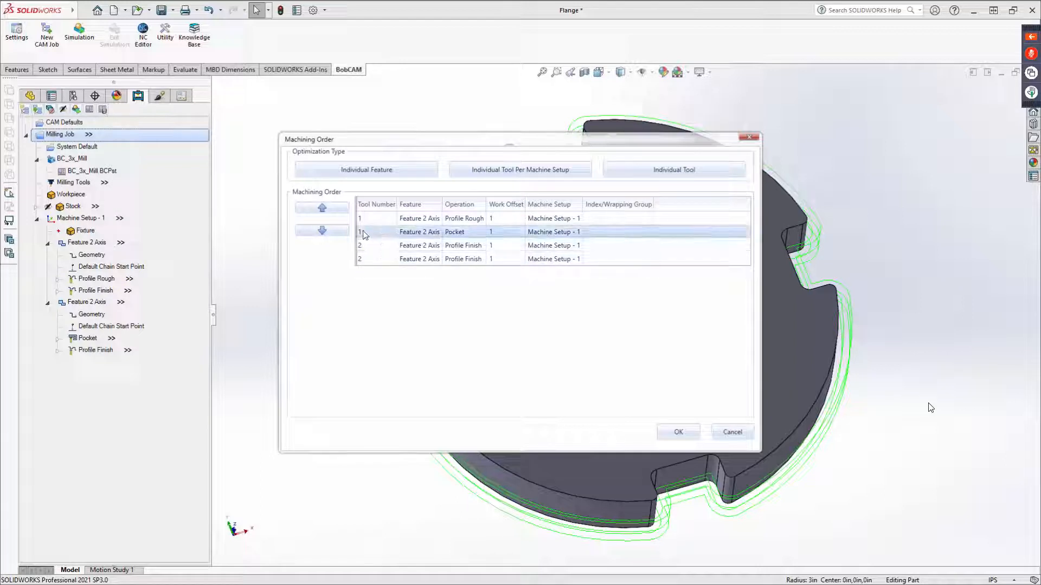
click(323, 231)
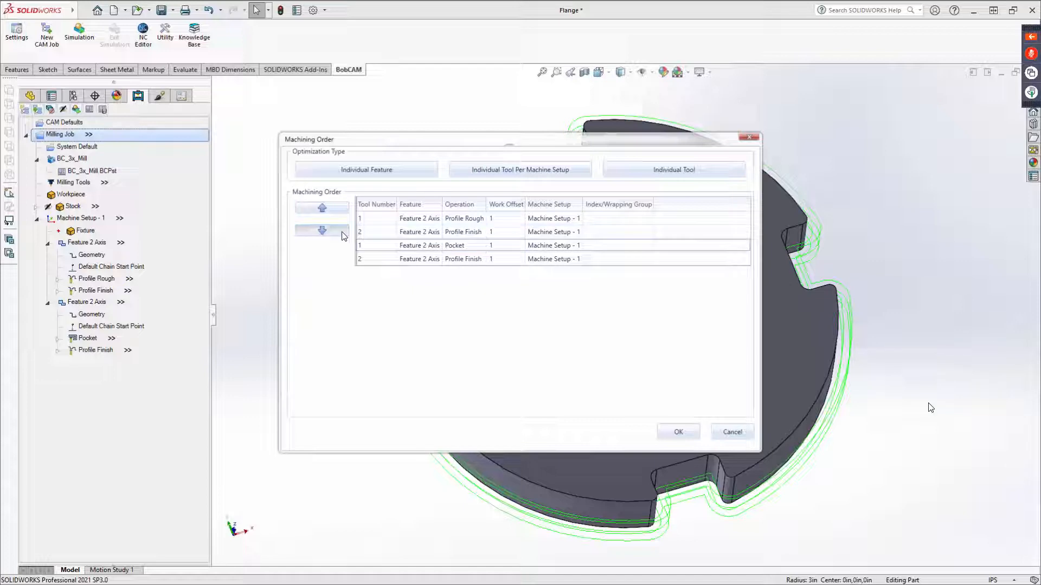
click(403, 260)
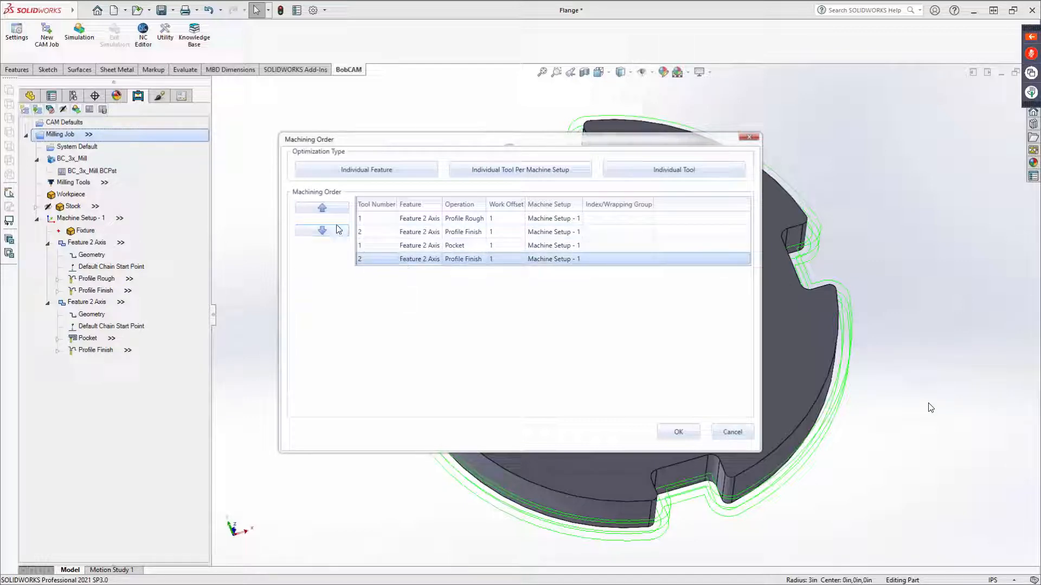
click(328, 210)
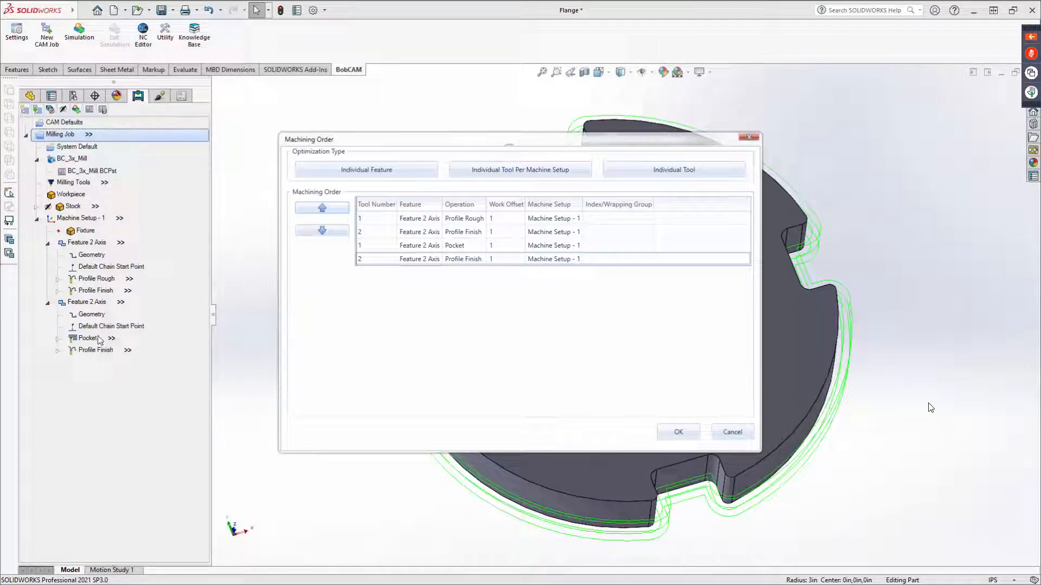
Step: Move the Pocket operation to first place in the machining order, and try to move Profile Rough down
click(372, 245)
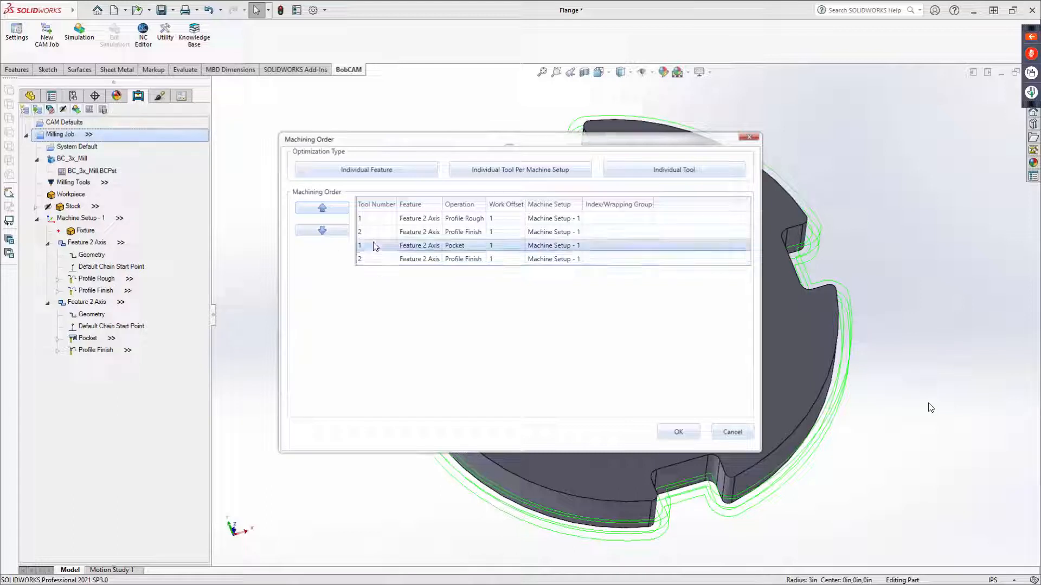
click(334, 209)
click(334, 209)
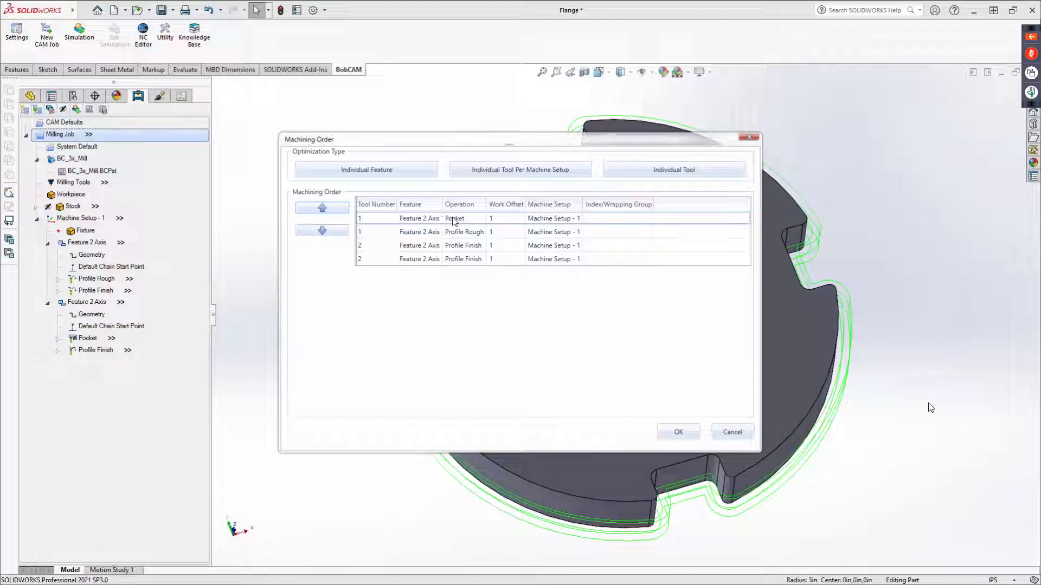
click(438, 232)
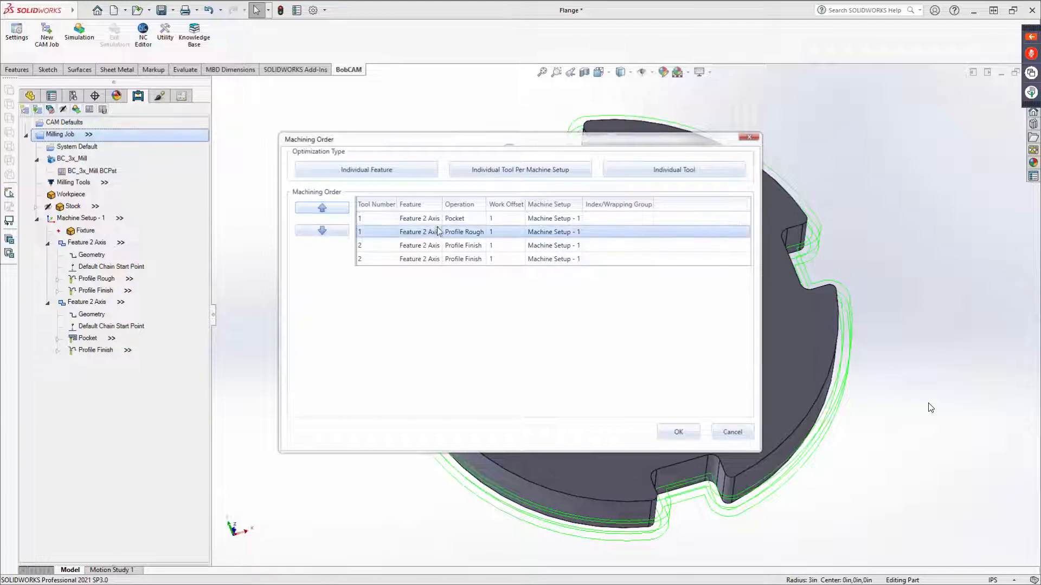
click(322, 231)
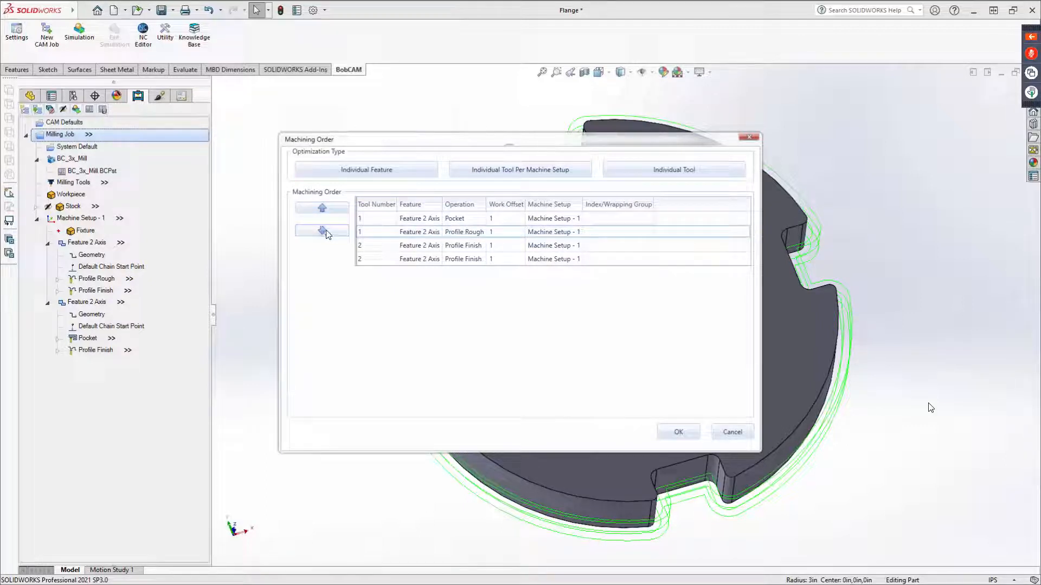
click(324, 232)
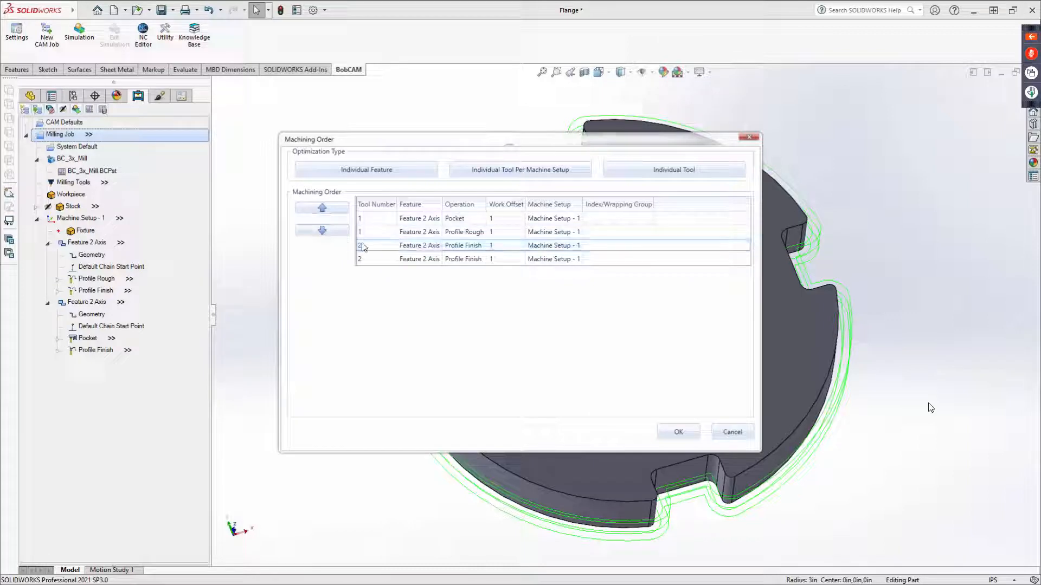
Step: Move the last Profile Finish up two places so it directly follows the Pocket operation
click(381, 259)
click(322, 208)
click(322, 208)
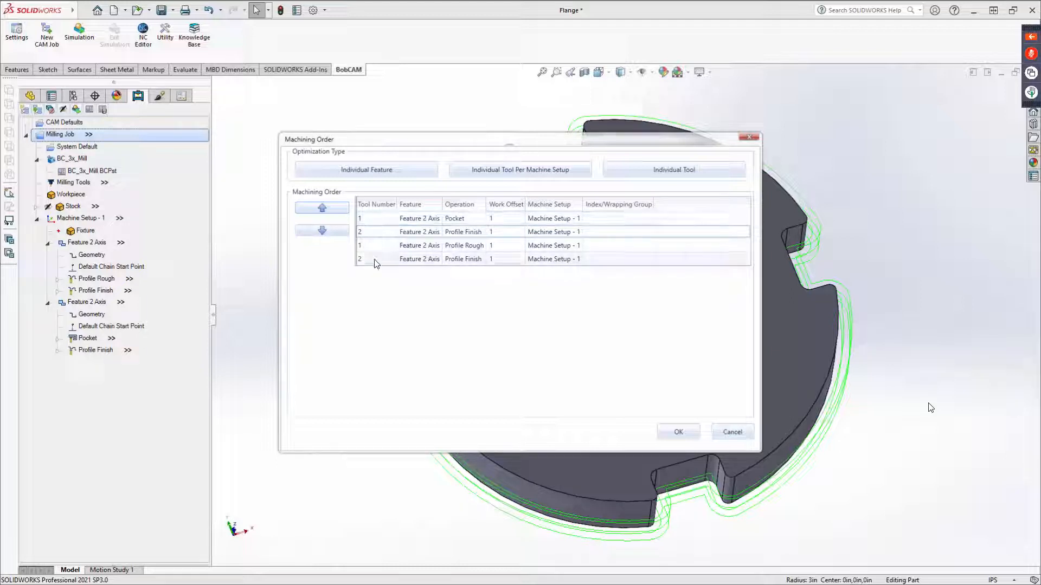
Step: Reset the machining order by Individual Feature, and re-optimize it by Individual Tool Per Machine Setup
click(374, 173)
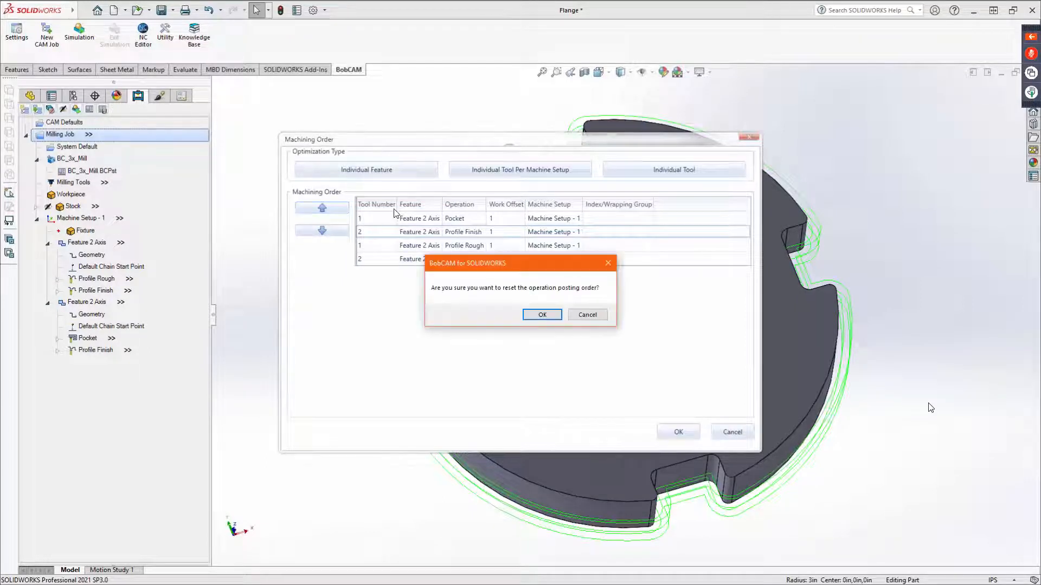
click(539, 319)
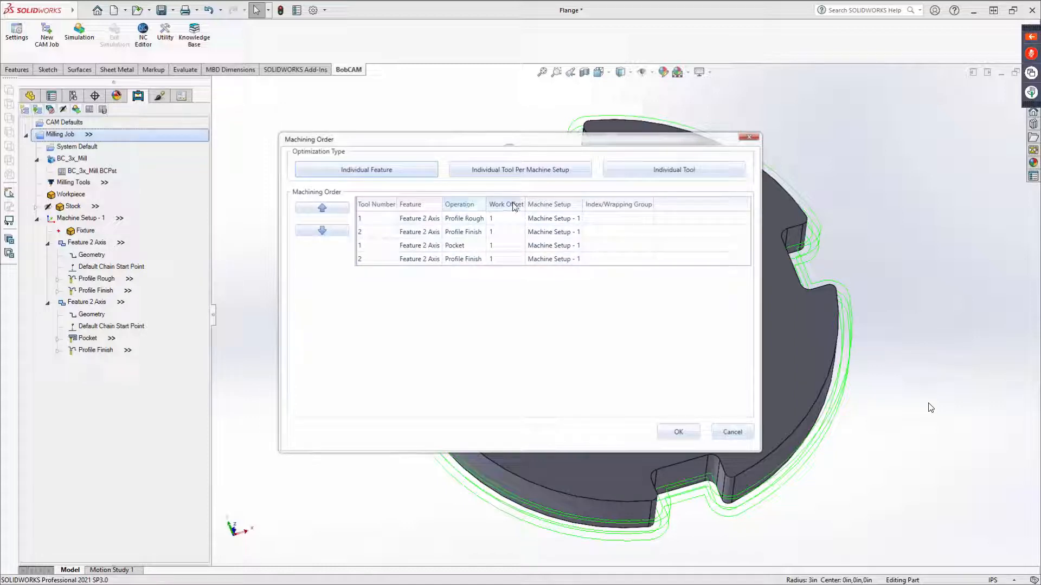
click(521, 170)
click(542, 315)
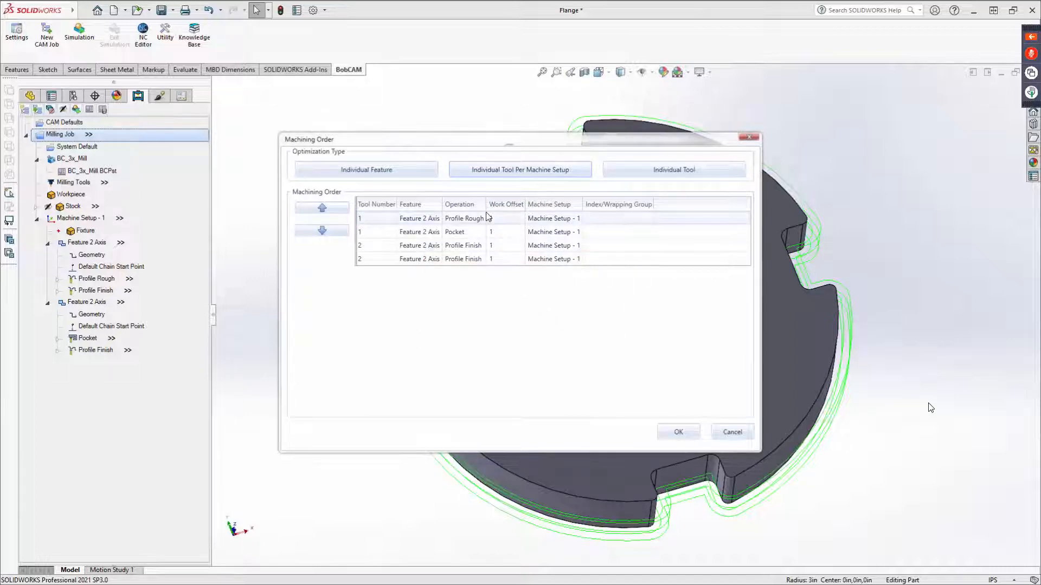
Step: Optimize the machining order by Individual Tool and move the Pocket operation to first place
click(694, 172)
click(560, 316)
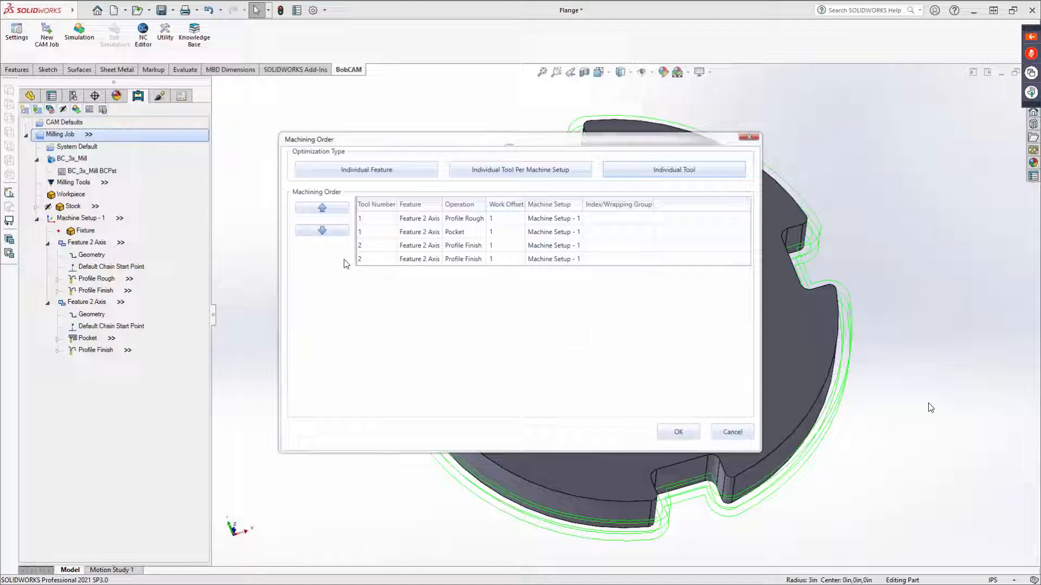
click(388, 233)
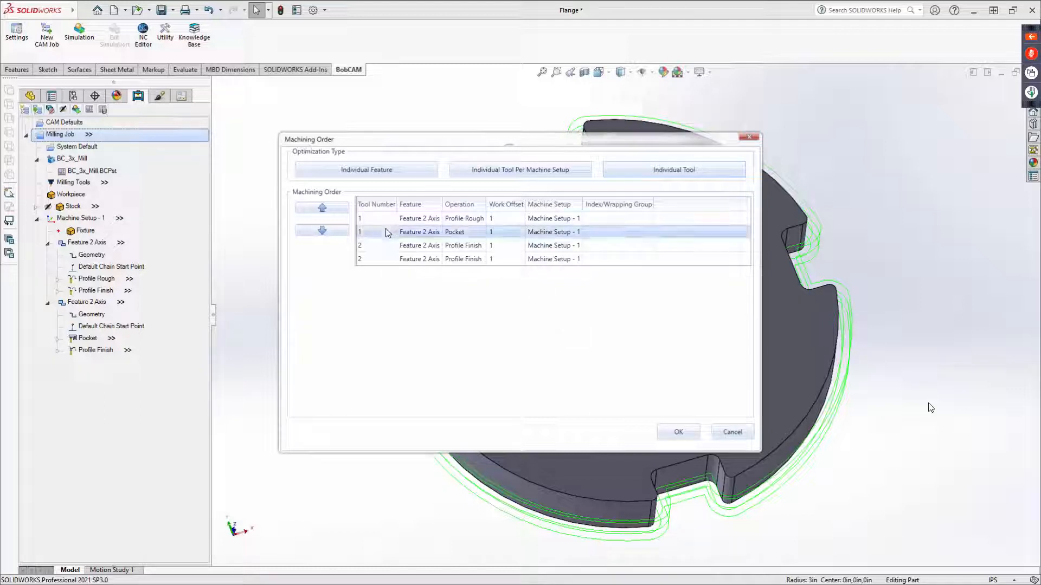
click(322, 208)
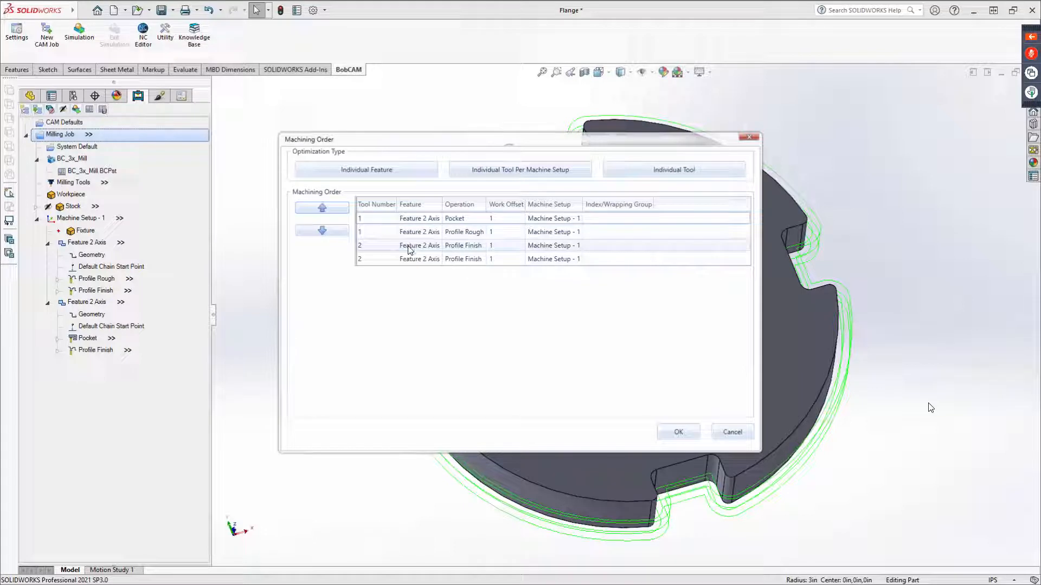
Step: Move the last Profile Finish up two places so it directly follows Pocket, and accept the machining order
click(409, 260)
click(326, 209)
click(328, 209)
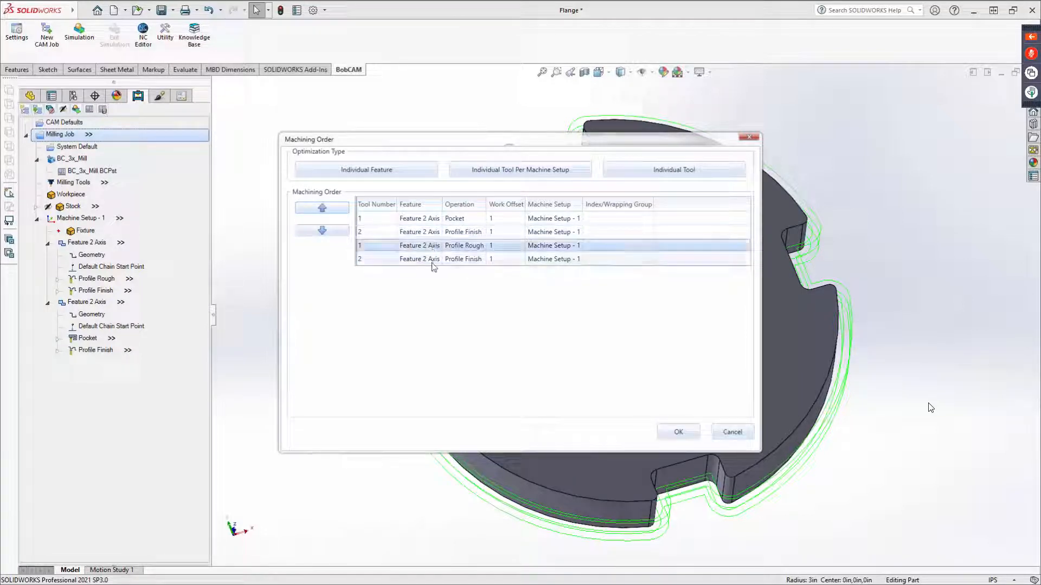
click(413, 260)
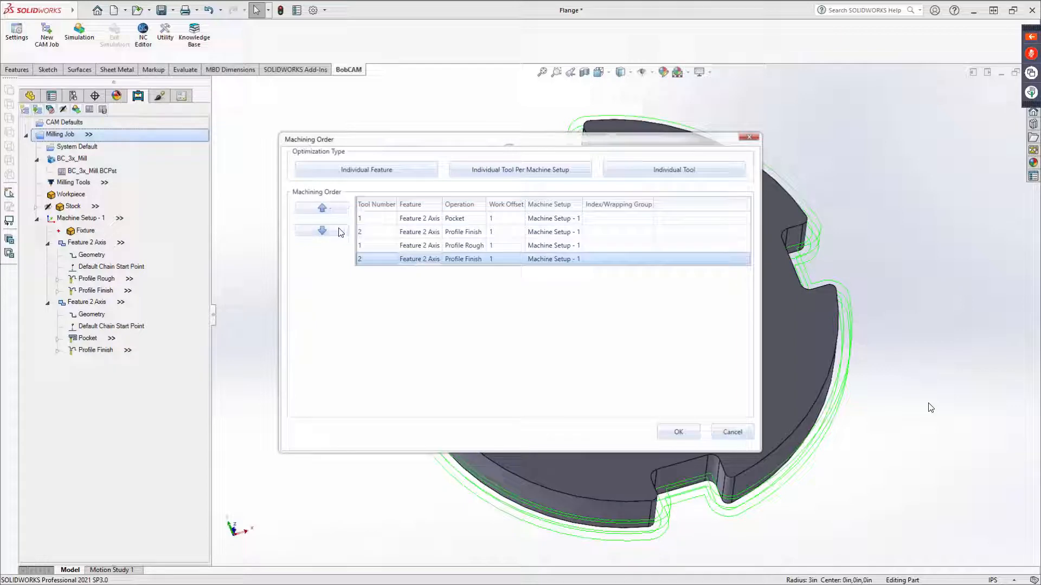
click(425, 247)
click(425, 261)
click(425, 246)
click(427, 261)
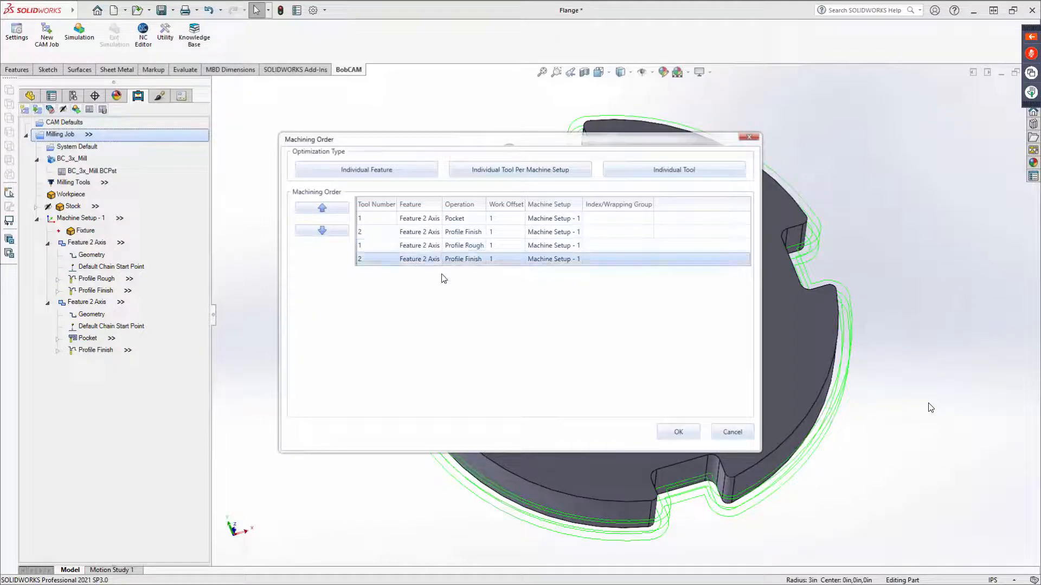
click(678, 432)
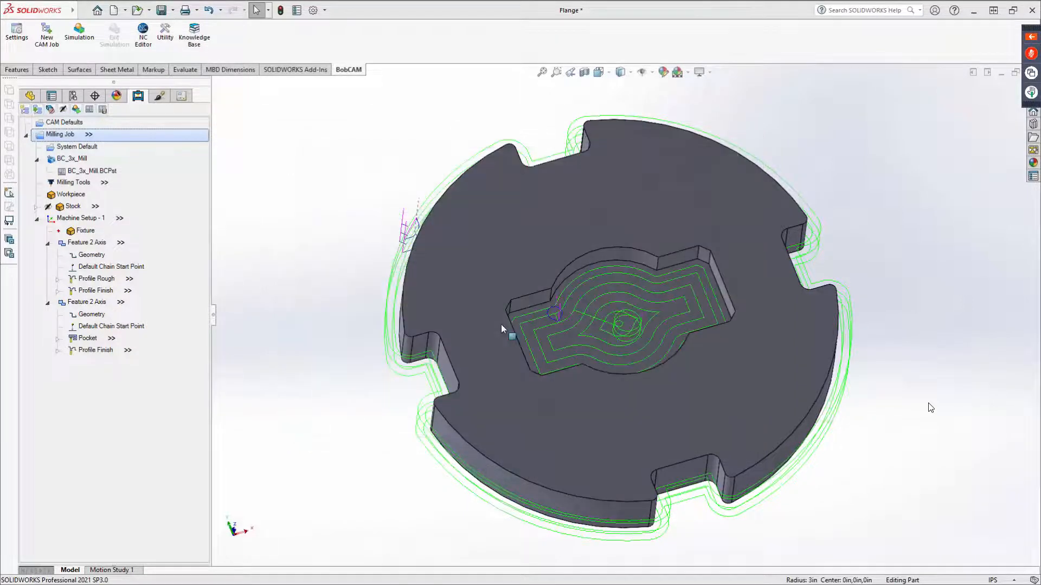
Step: Run the machining simulation through all four operations and inspect the cut stock from several angles
click(79, 33)
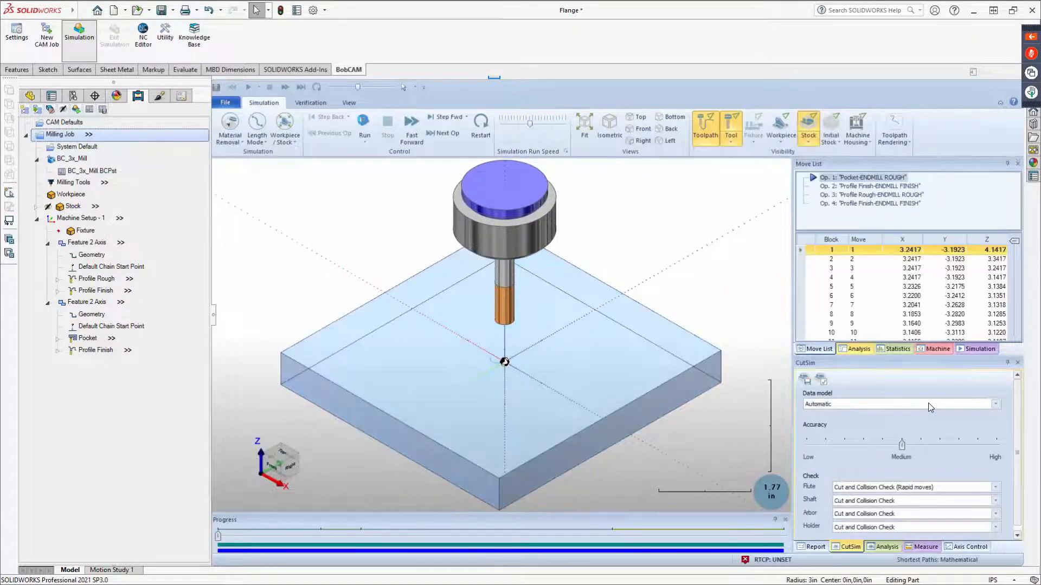
click(364, 123)
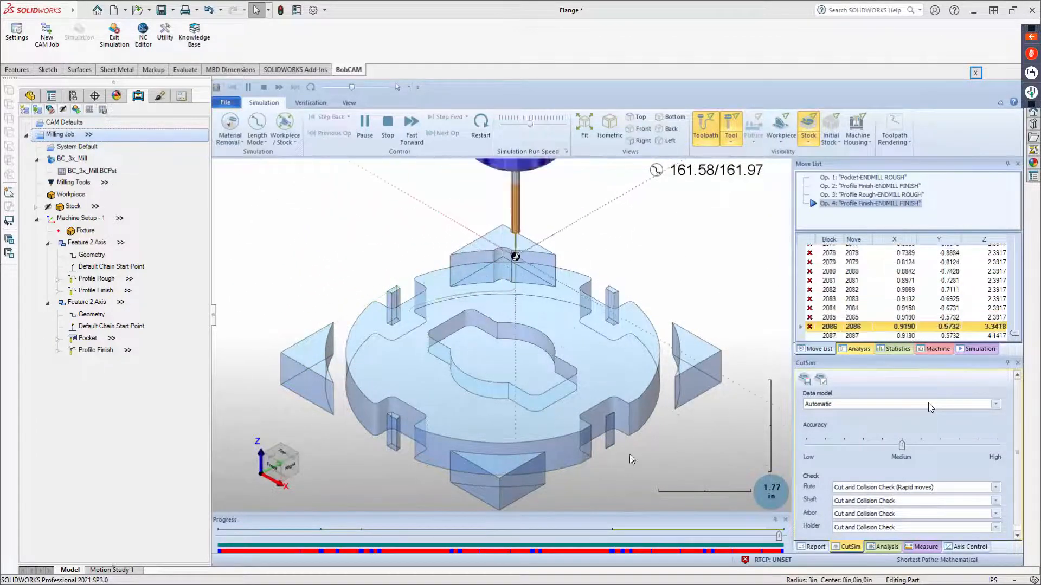
middle_drag(614, 427, 565, 258)
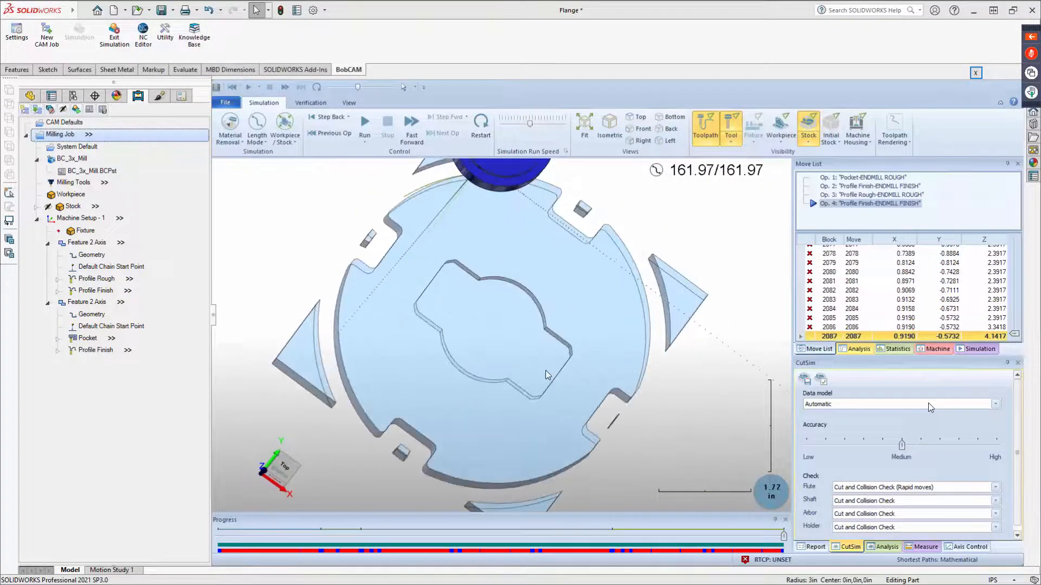
middle_drag(545, 369, 545, 299)
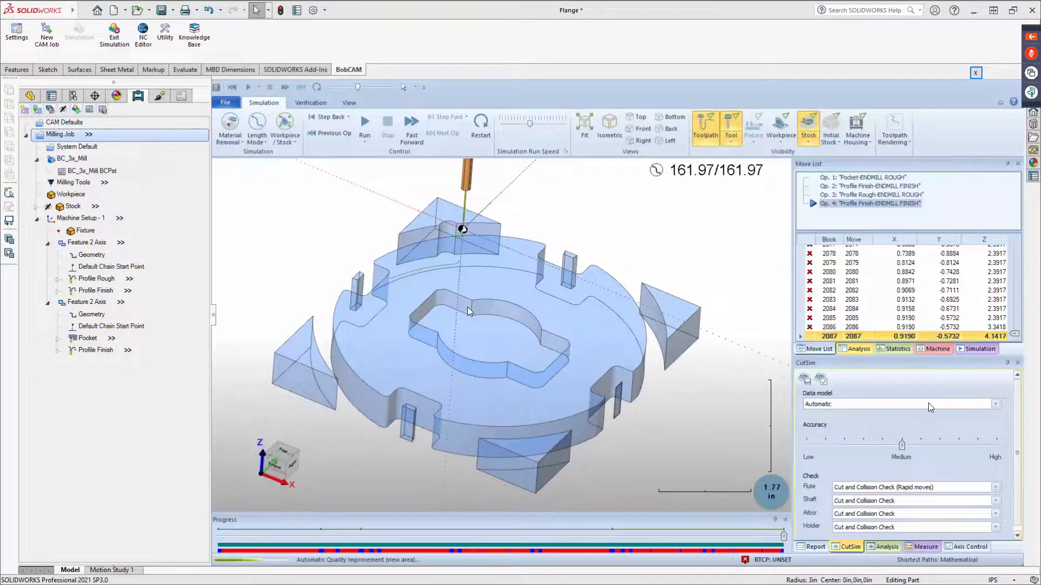
Step: Remove the leftover chips from the simulated stock with the only-keep-1-part option, keeping the flange, and inspect the result
click(923, 547)
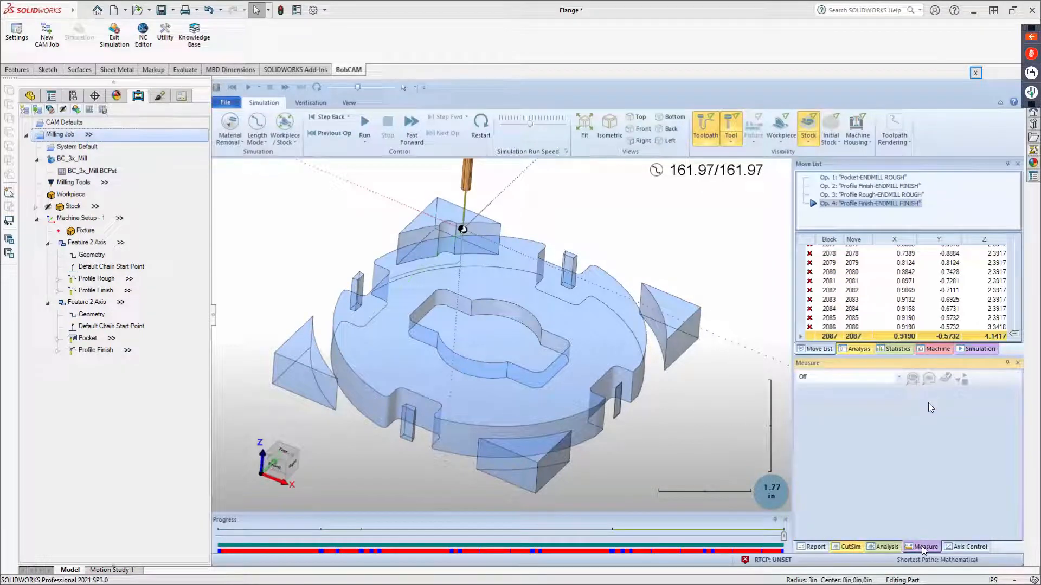
click(878, 380)
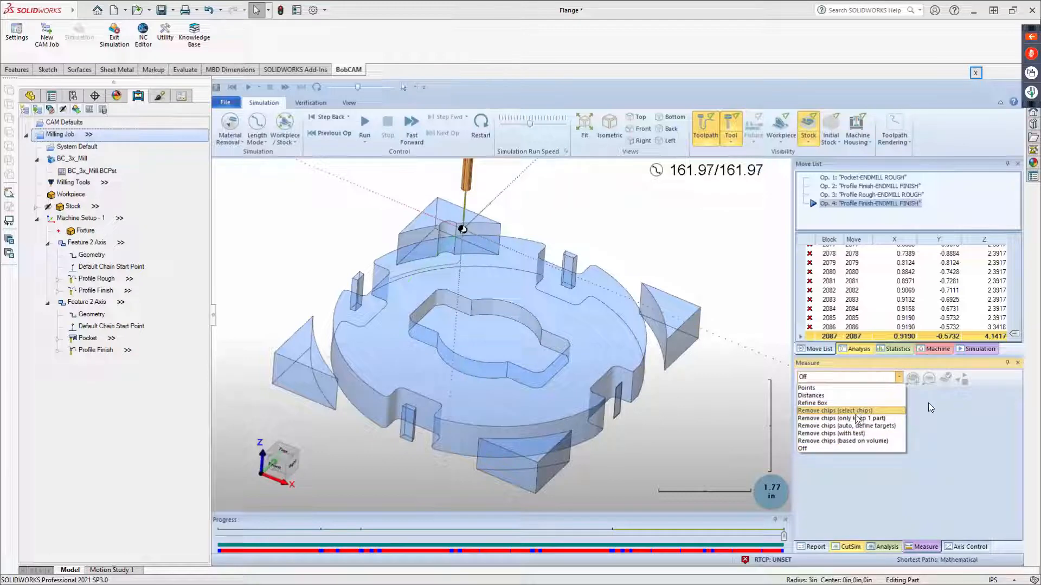
click(817, 420)
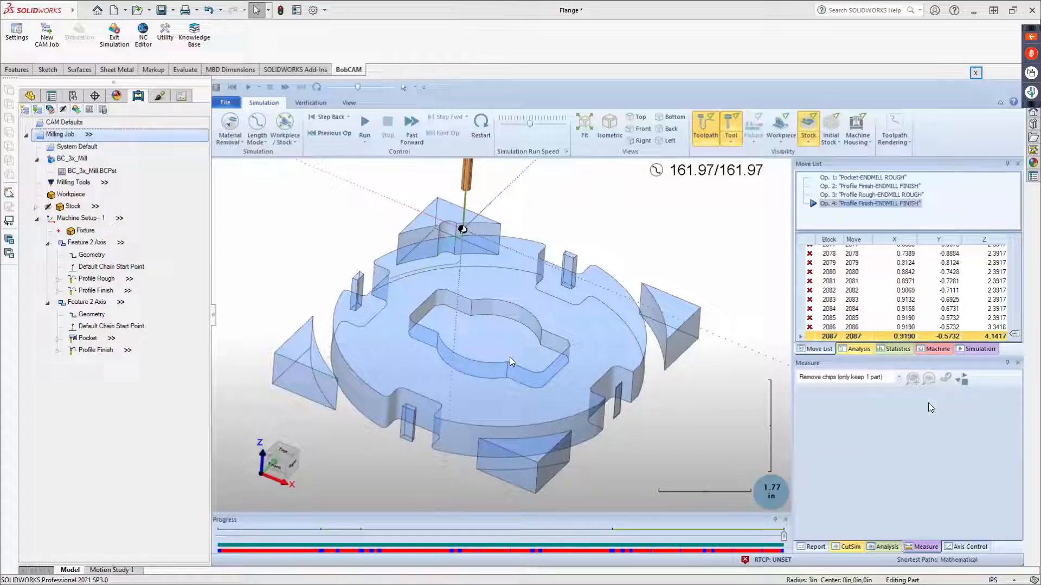
click(501, 373)
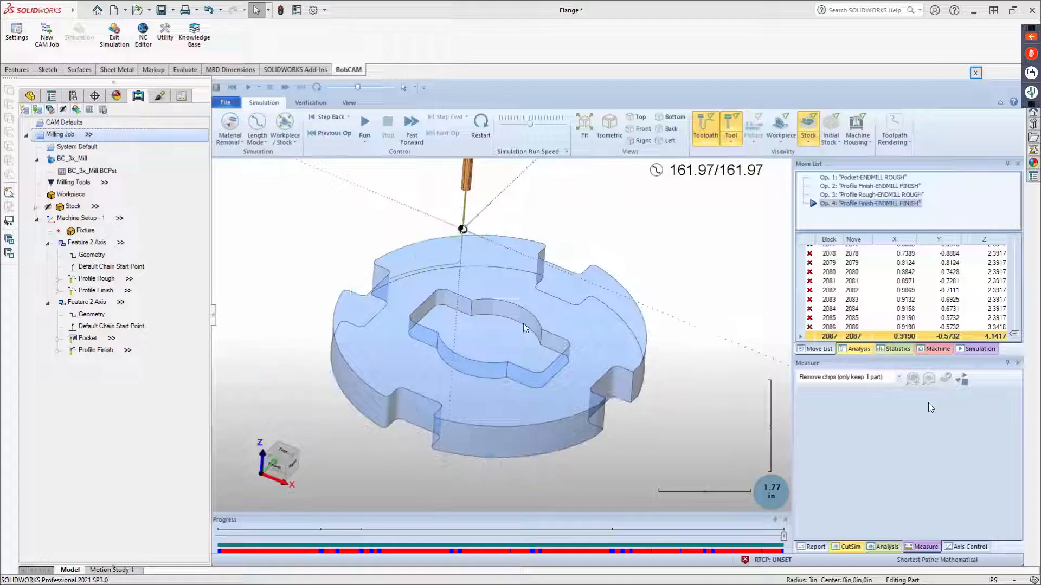
middle_drag(523, 323, 490, 330)
middle_drag(535, 360, 677, 346)
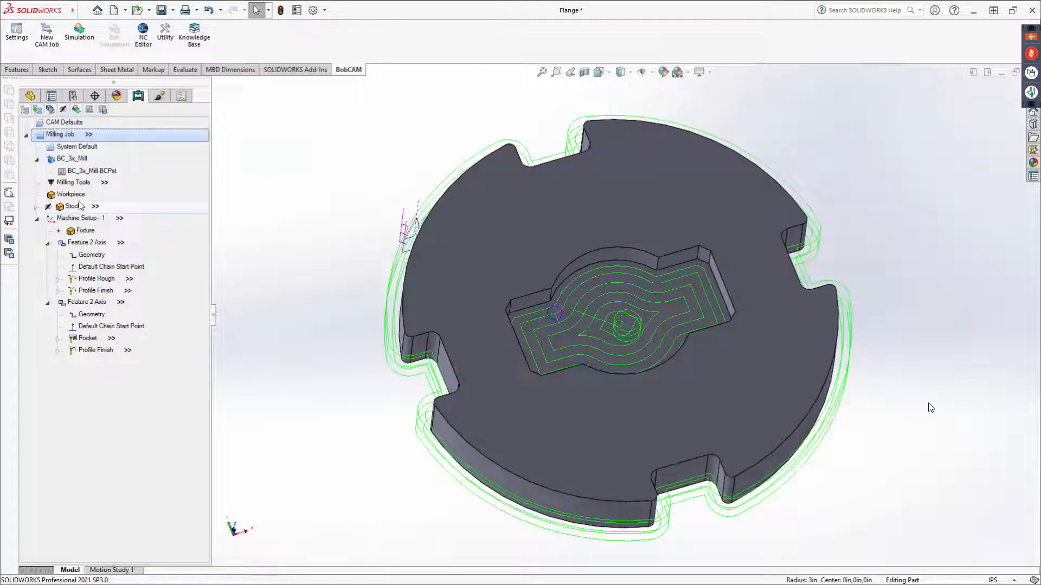
Step: Open the stock specification for editing and set the stock's Z size to 0.55 in
double_click(85, 206)
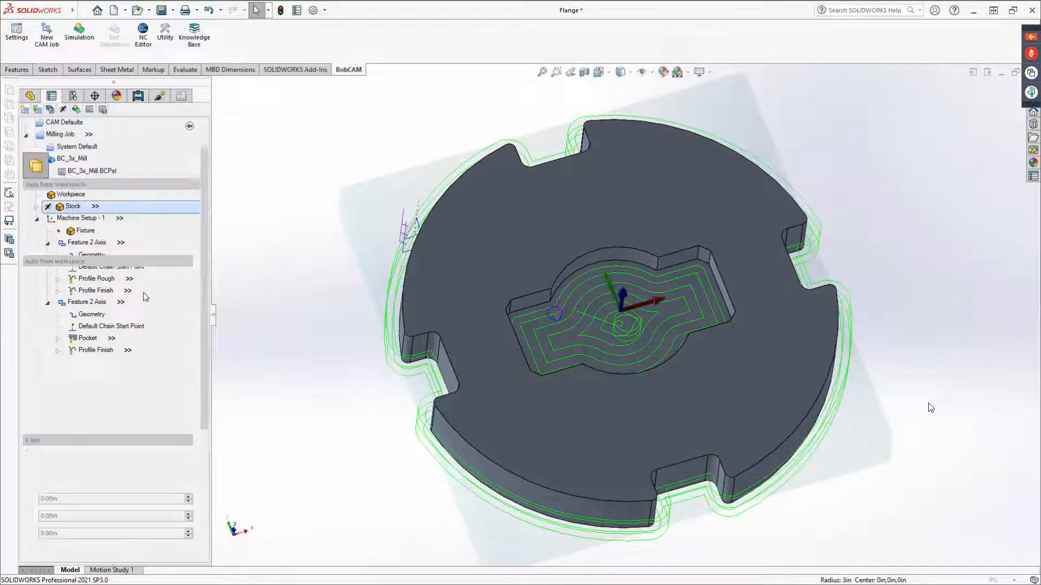
scroll(196, 521, down, 5)
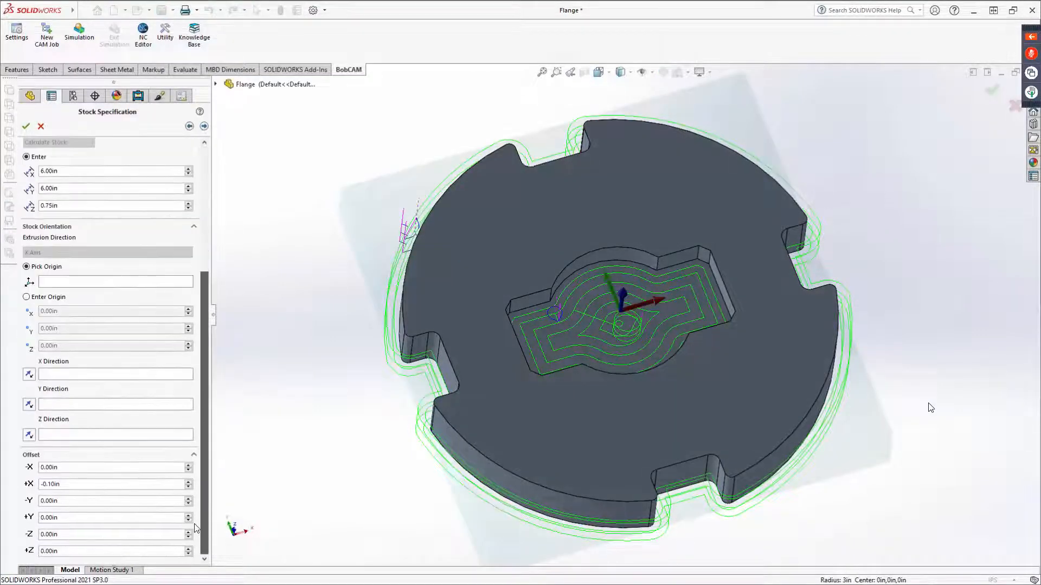
double_click(72, 484)
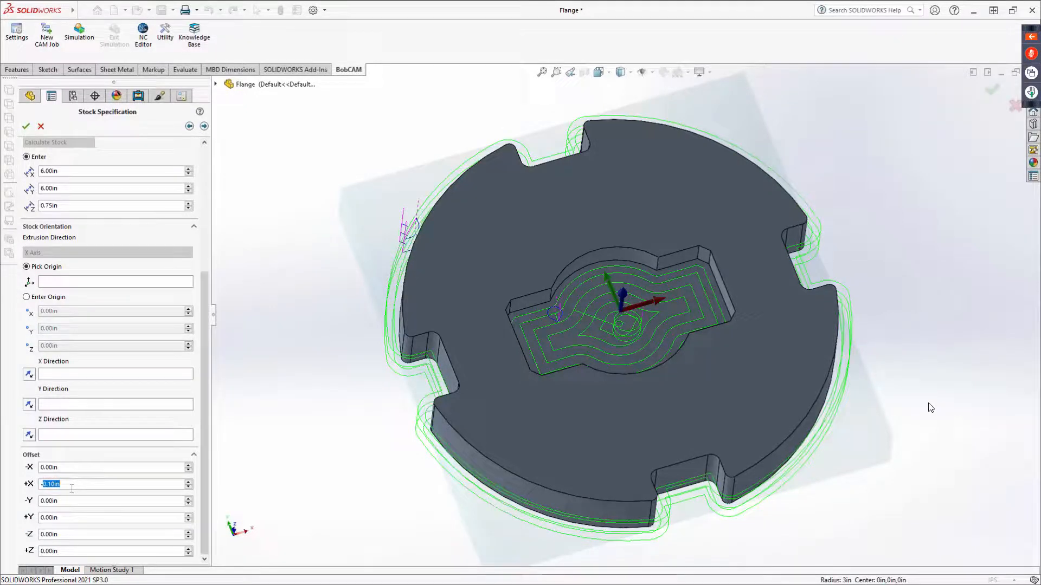
text(-)
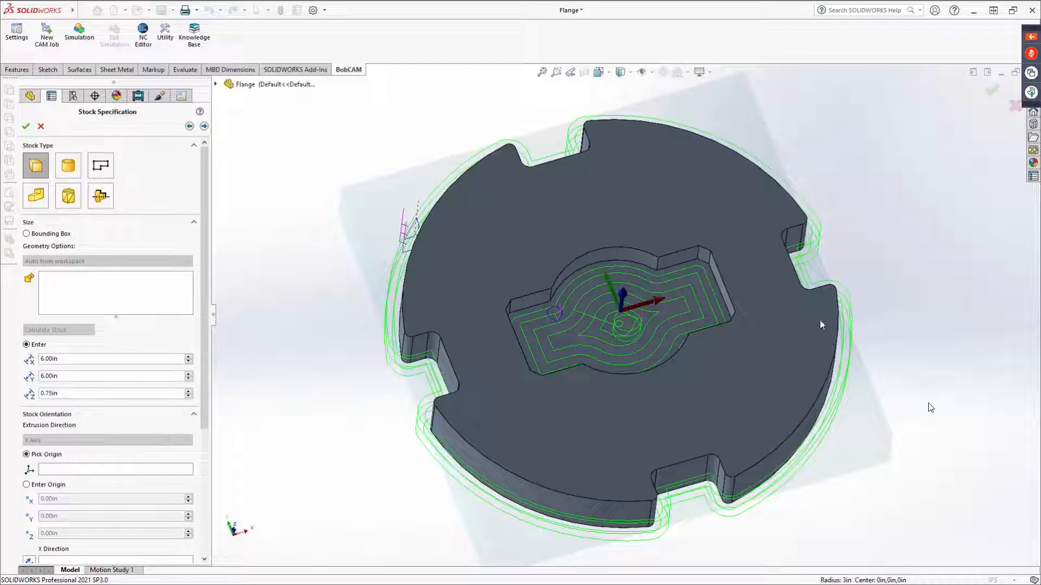
middle_drag(912, 302, 895, 374)
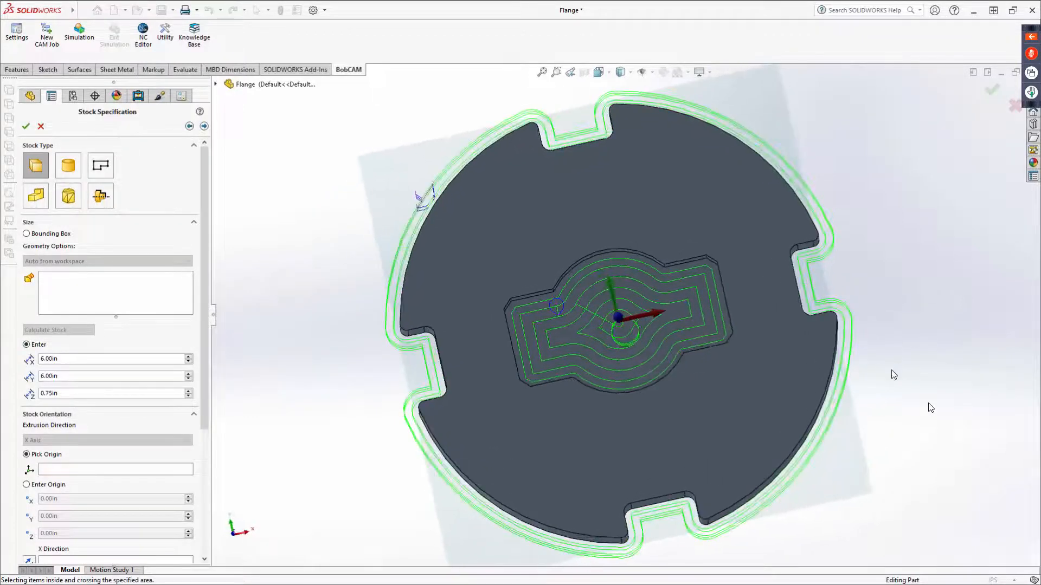
scroll(149, 352, down, 3)
Step: Set the stock's +X and -X offsets to 0.00 in and accept the stock specification
click(85, 481)
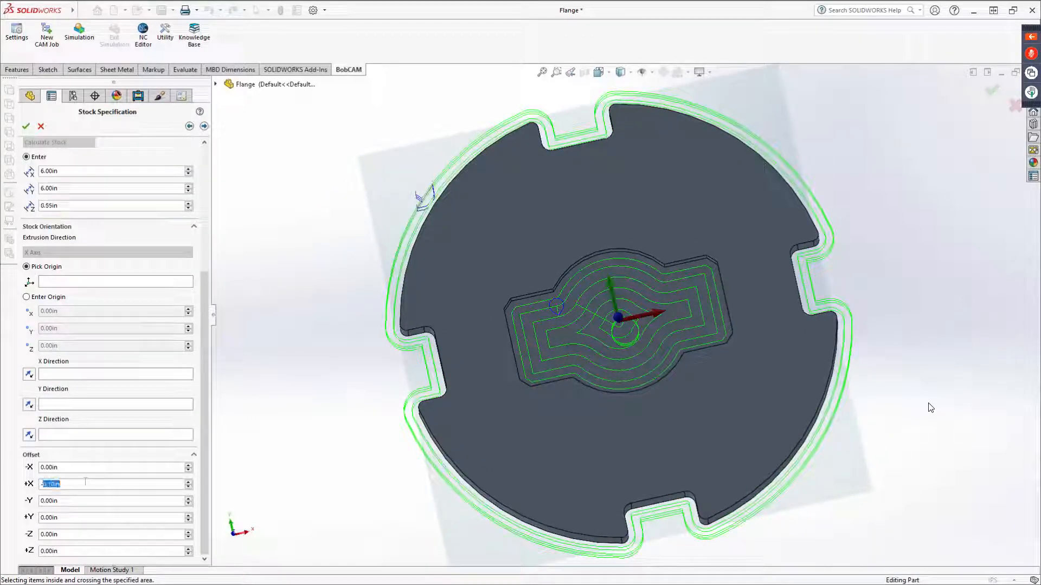
click(135, 469)
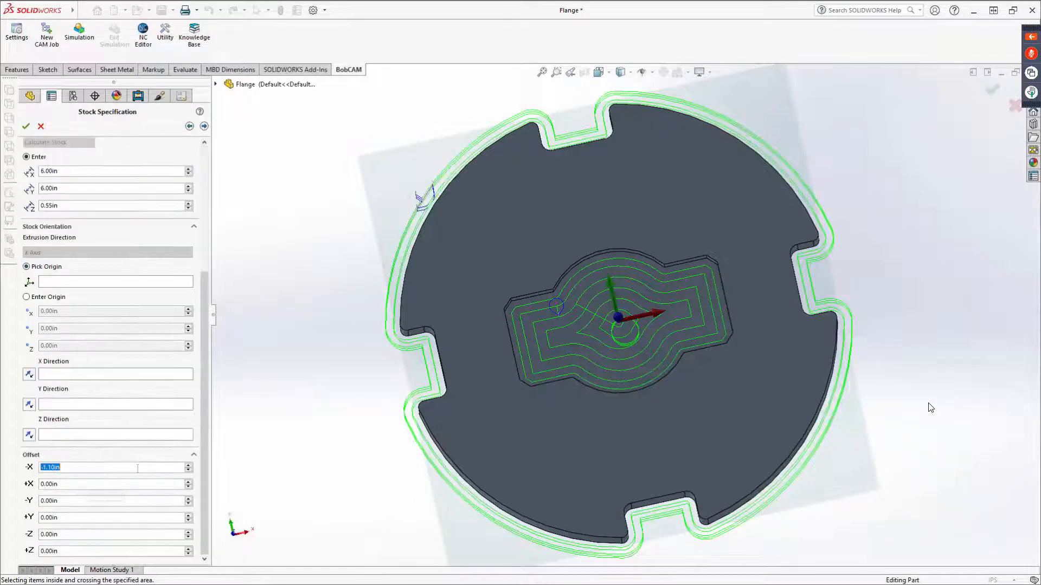
text(0)
key(Return)
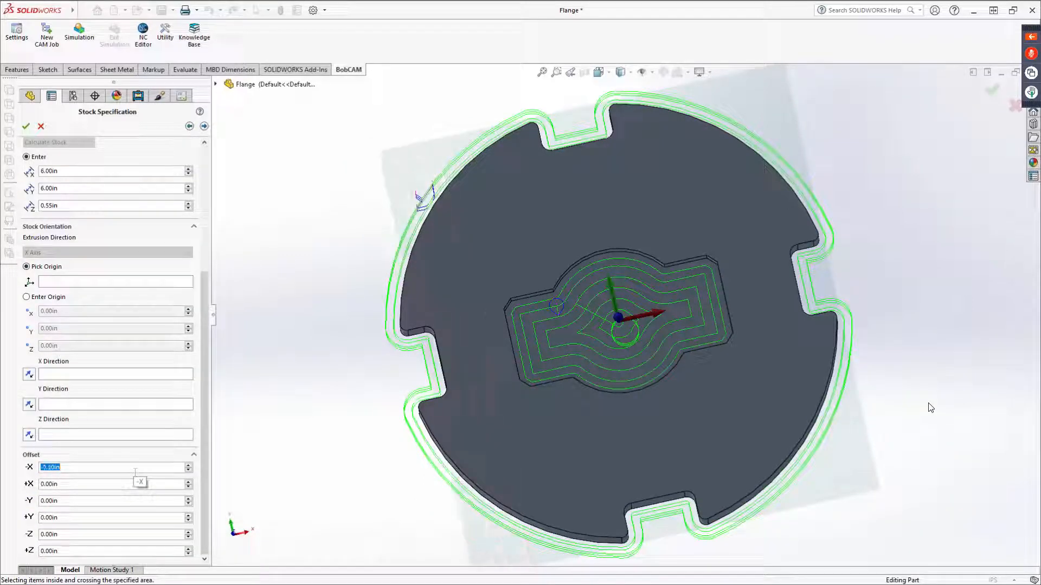
click(361, 374)
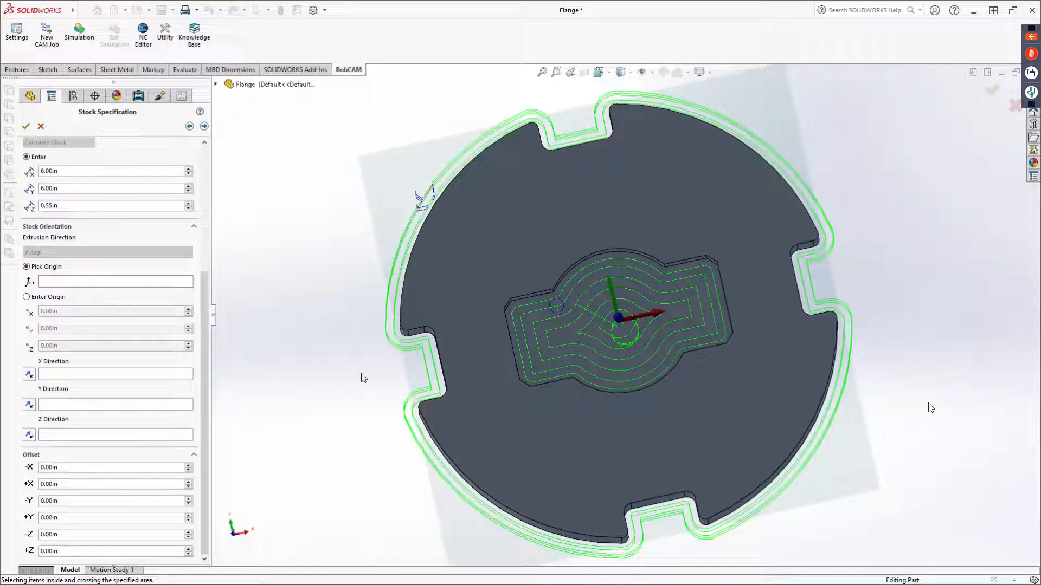
click(25, 126)
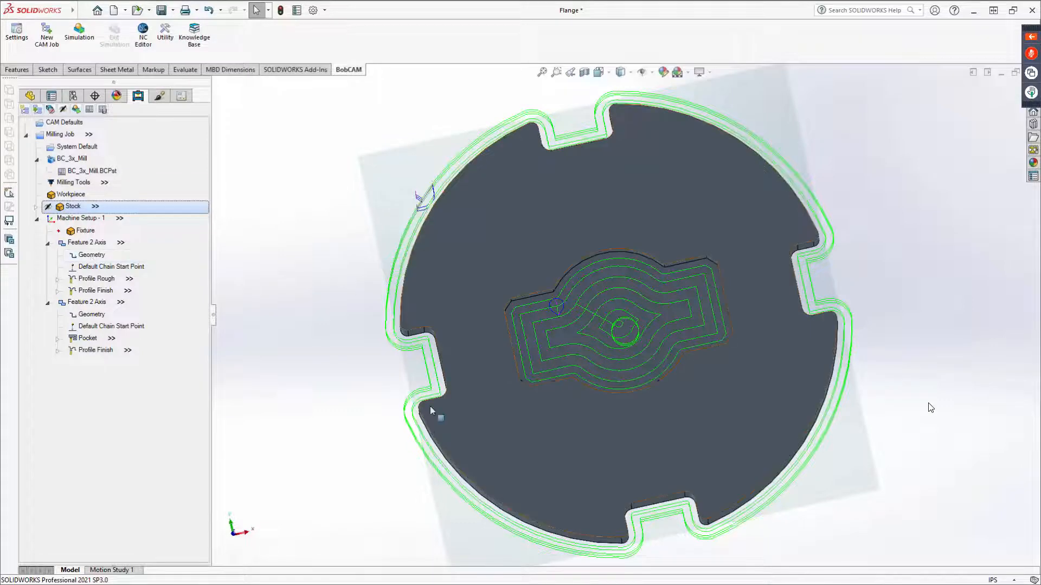
Step: Delete both Feature 2 Axis features, the outer profile and the central pocket, from Machine Setup - 1
middle_drag(415, 222, 434, 325)
right_click(103, 244)
click(154, 444)
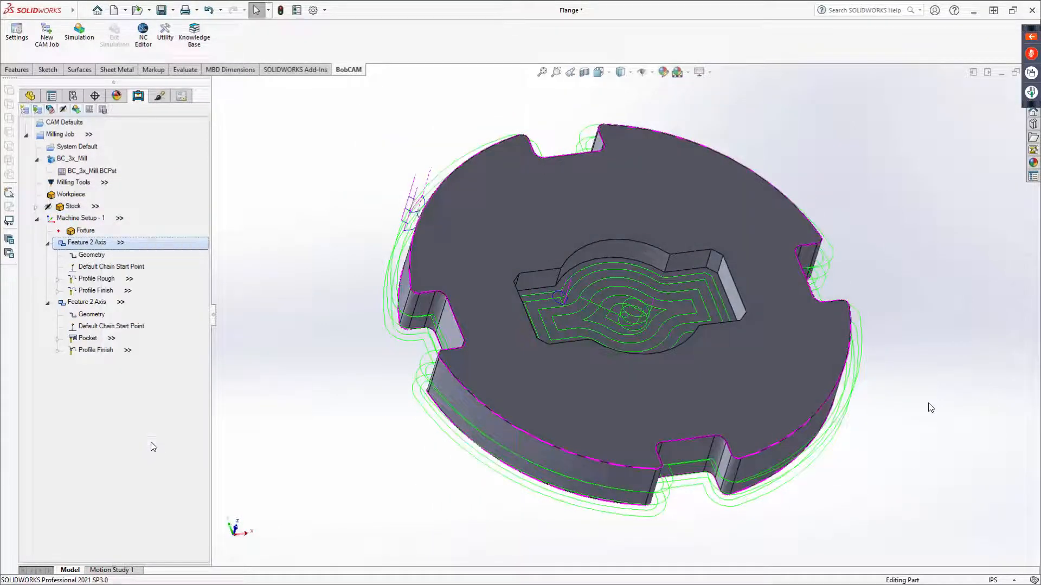
key(Return)
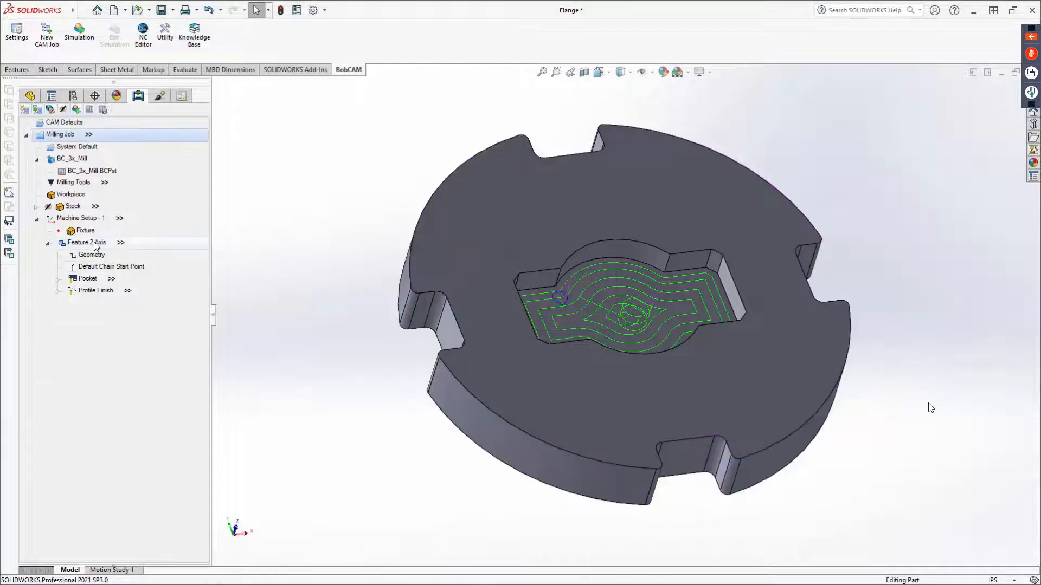
right_click(95, 244)
click(111, 443)
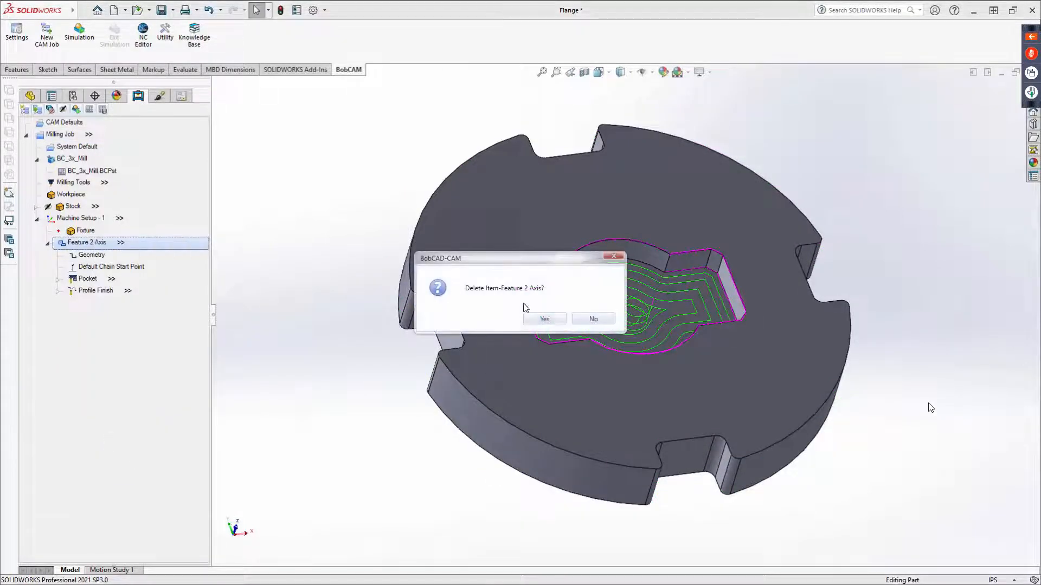
click(542, 321)
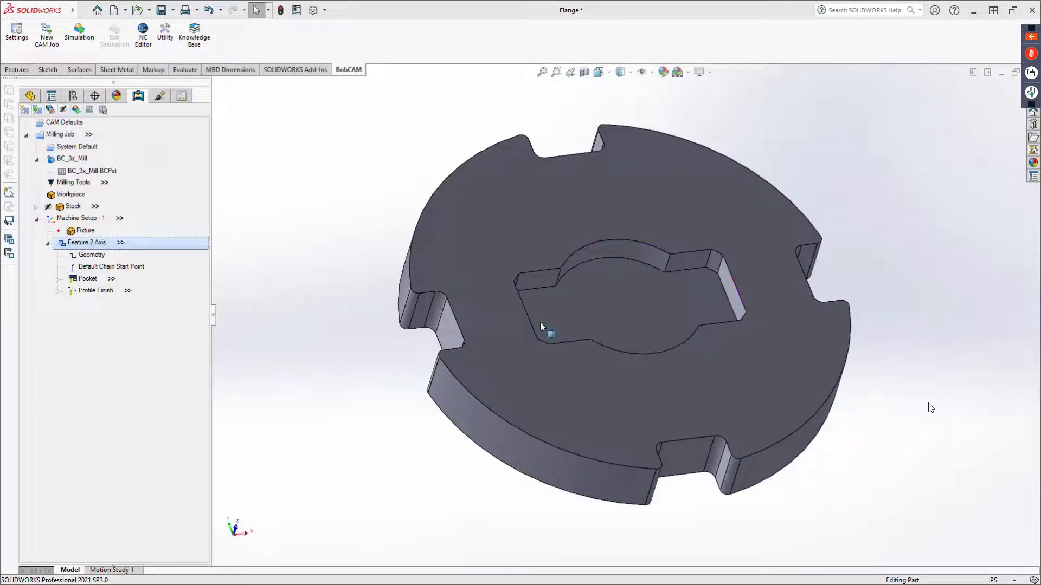
Step: Add a Mill Facing feature to Machine Setup - 1 using the default geometry, with a total depth of 0.10
right_click(86, 219)
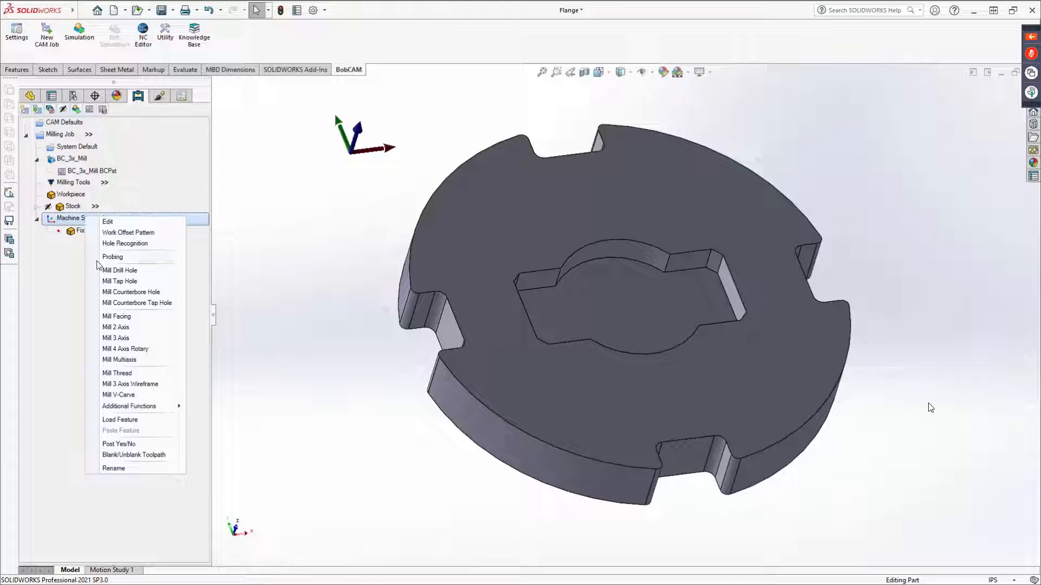
click(125, 321)
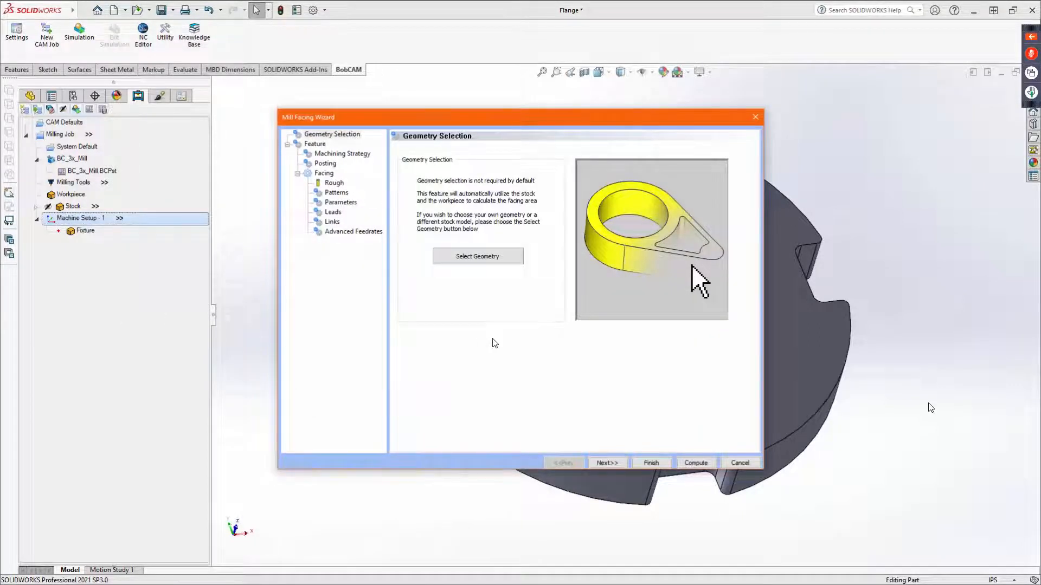
click(605, 463)
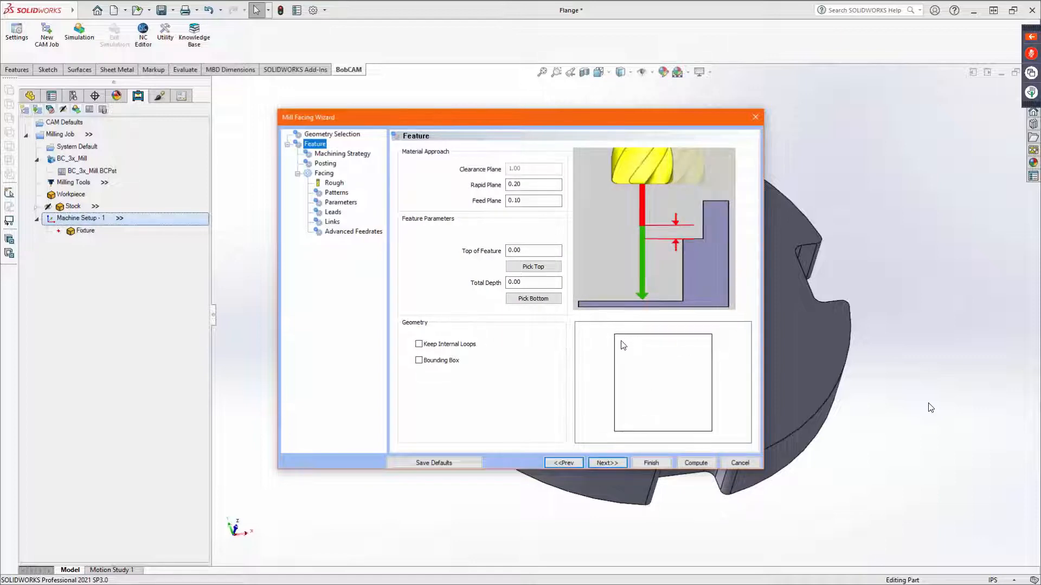
key(Tab)
text(.)
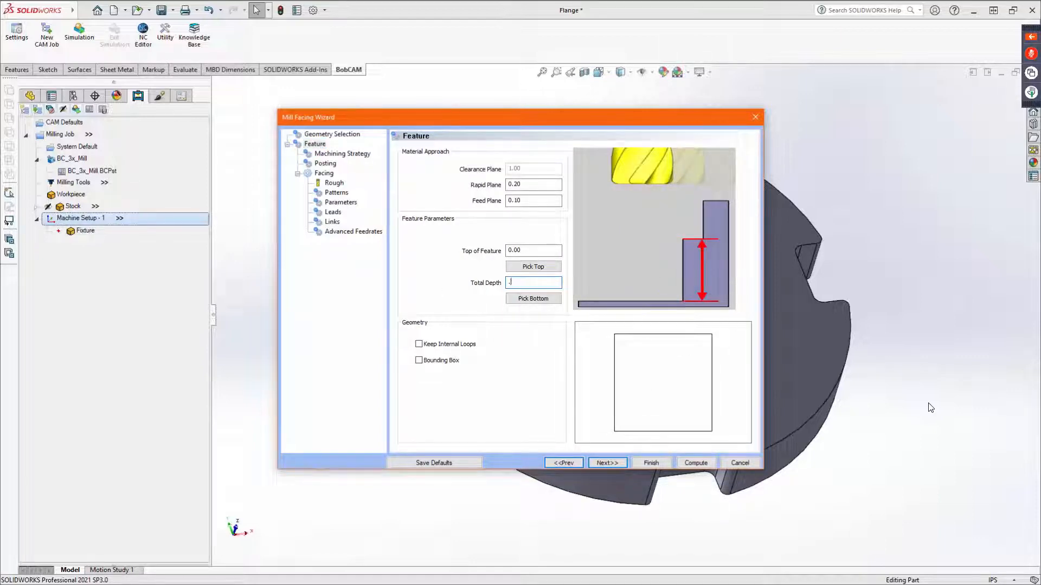
text(1)
key(Tab)
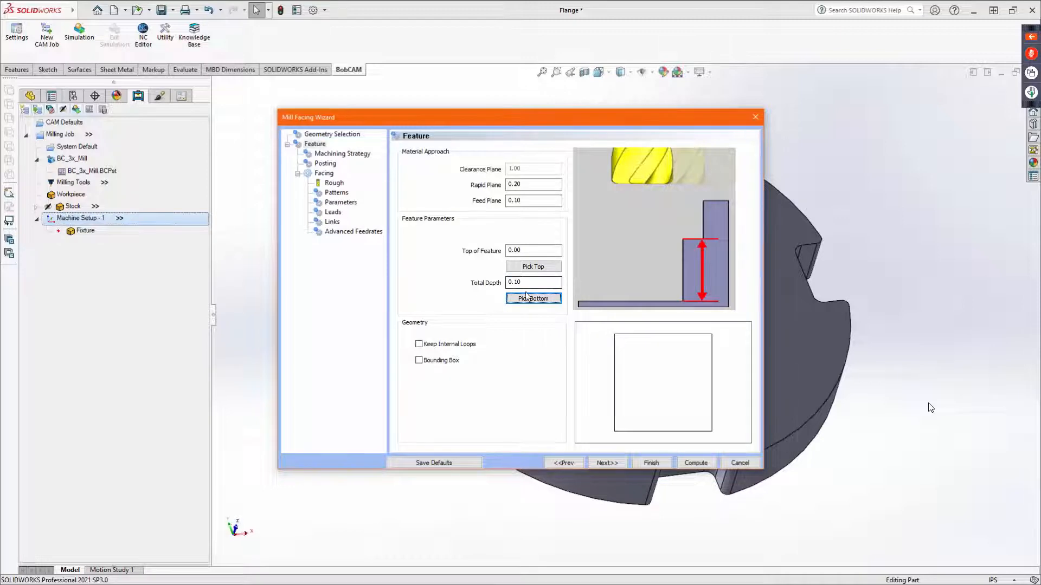
Step: Set the facing feature's total depth to 0.00 and continue to its machining strategy
key(shift+Tab)
key(Tab)
key(Tab)
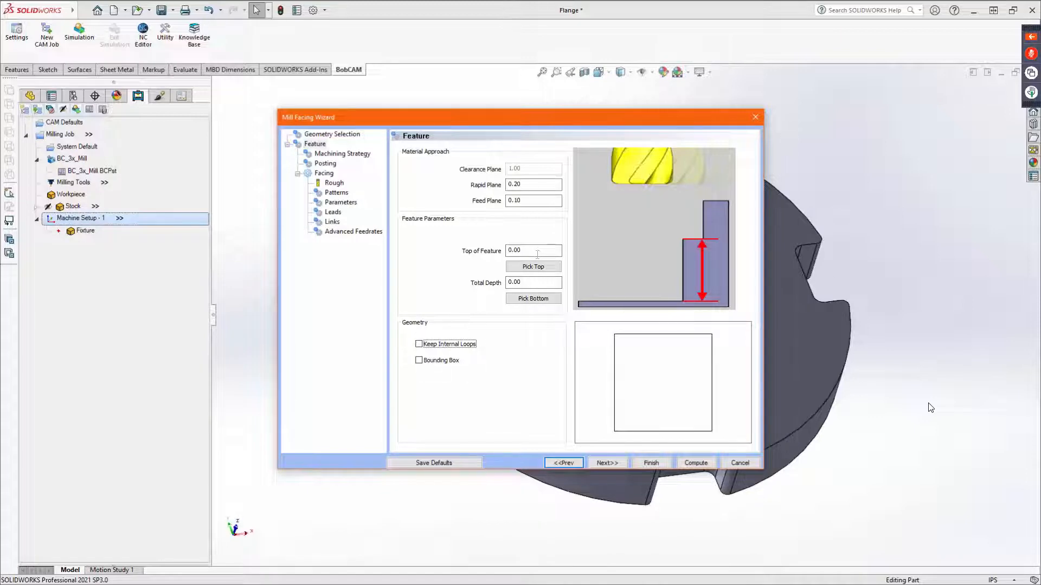
click(616, 464)
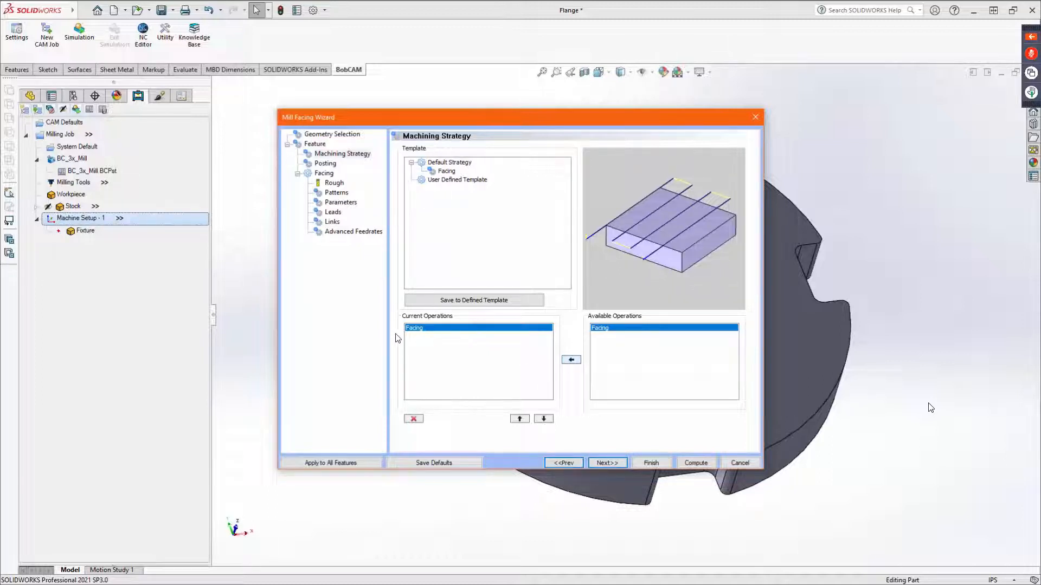
Step: Keep the default Facing strategy and posting, and set the rough facing tool's diameter to 2.00
click(613, 462)
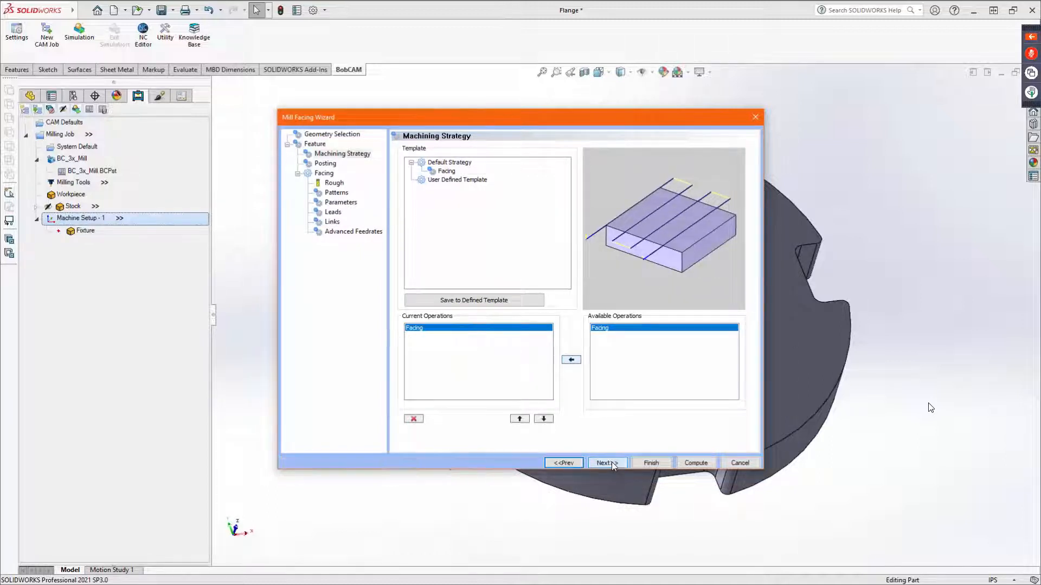
click(612, 462)
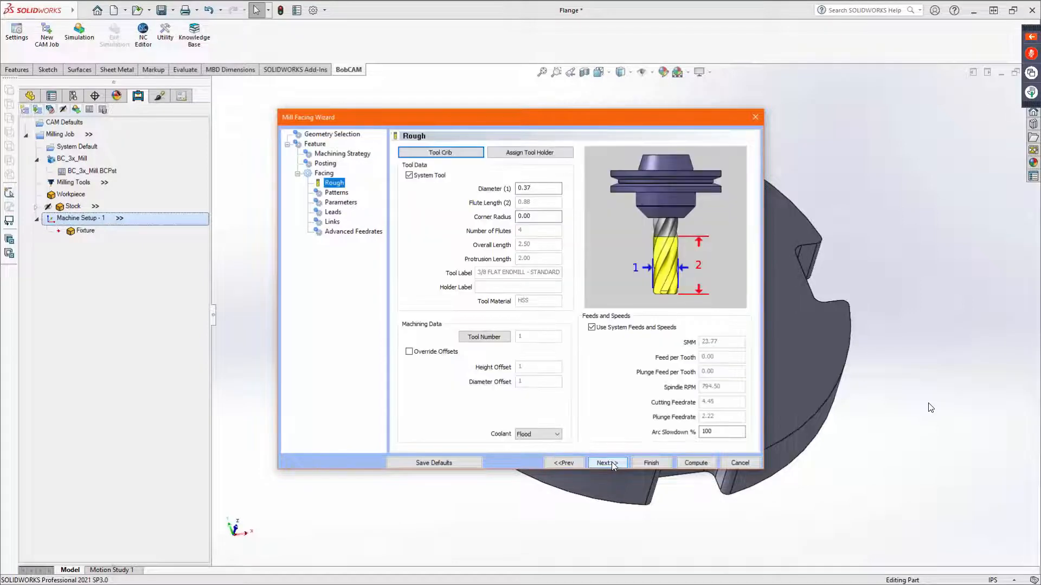
double_click(545, 187)
text(.)
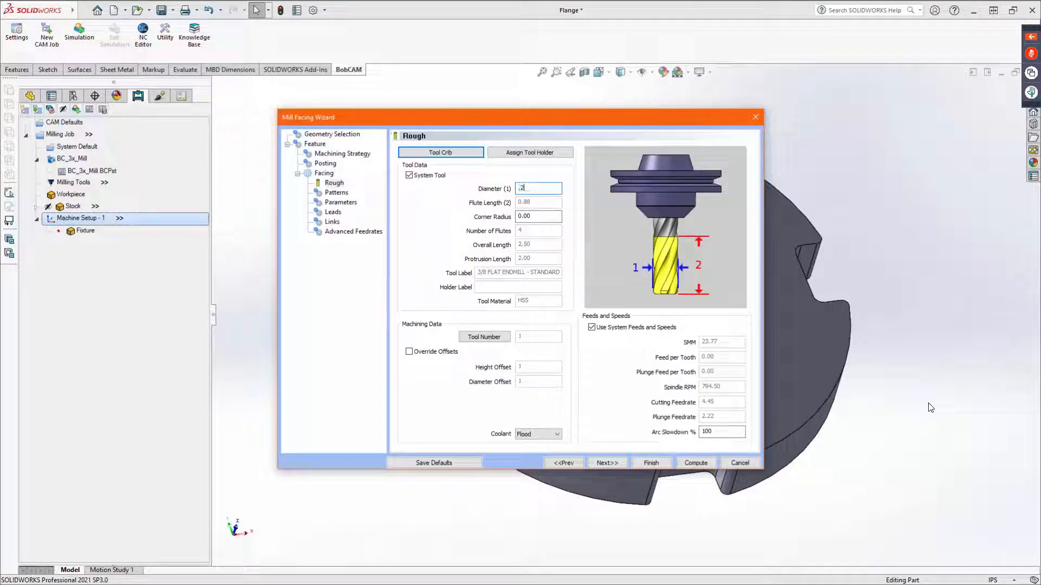
text(2)
key(Tab)
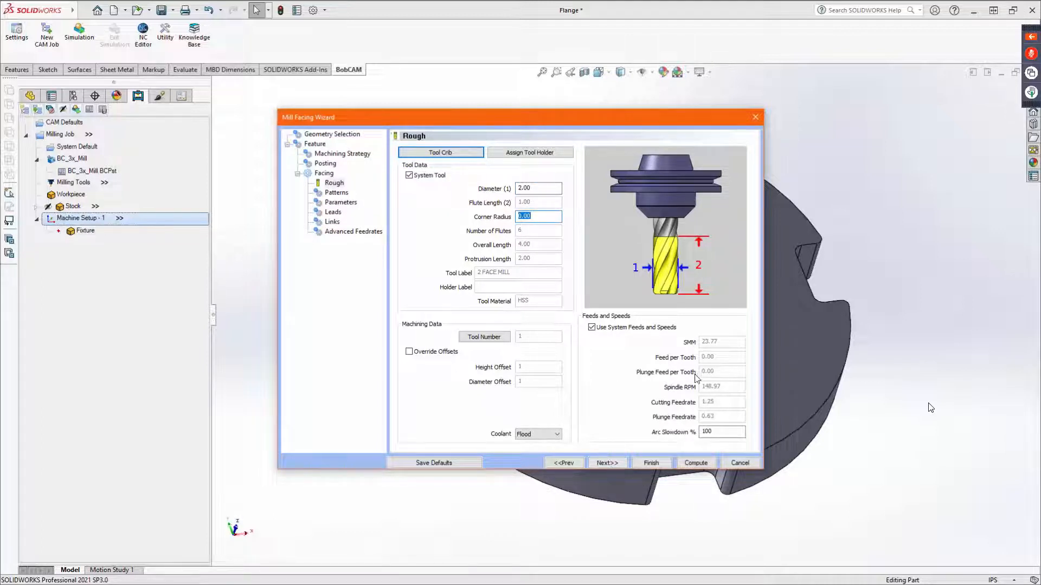
click(619, 464)
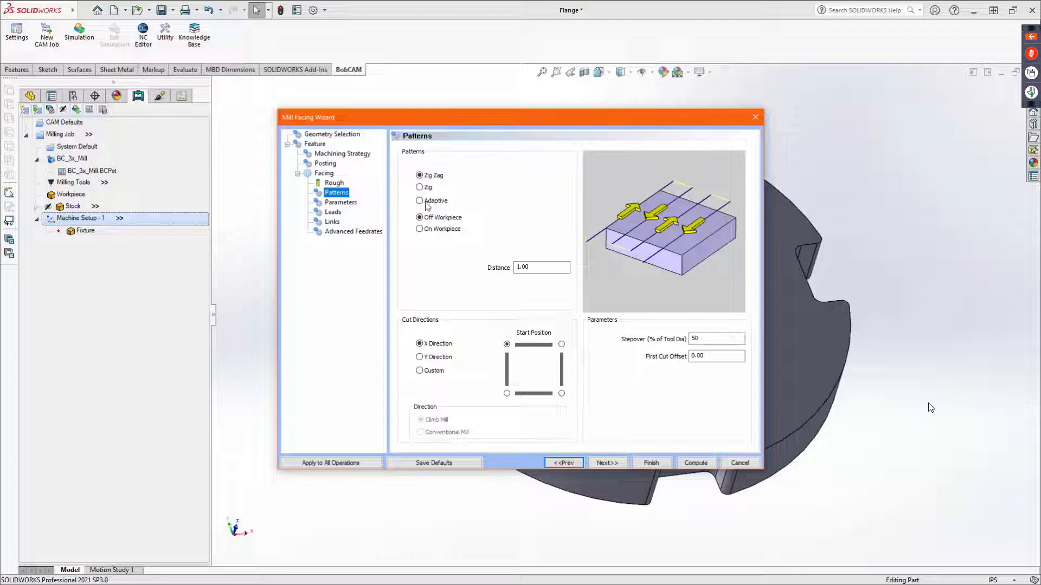
Step: Preview the Zig and Adaptive facing patterns and return the pattern to Zig Zag
click(420, 187)
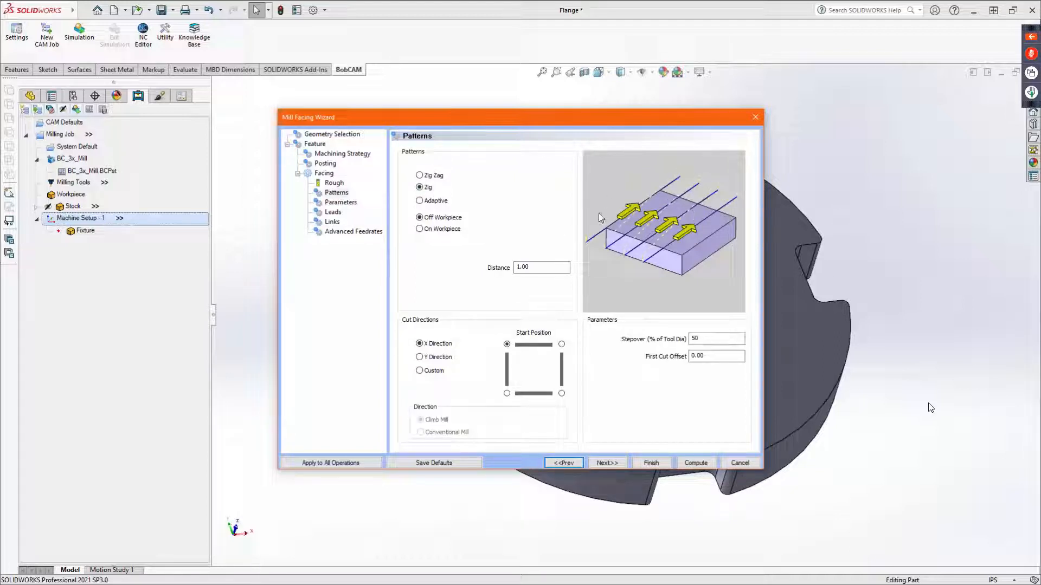
click(432, 202)
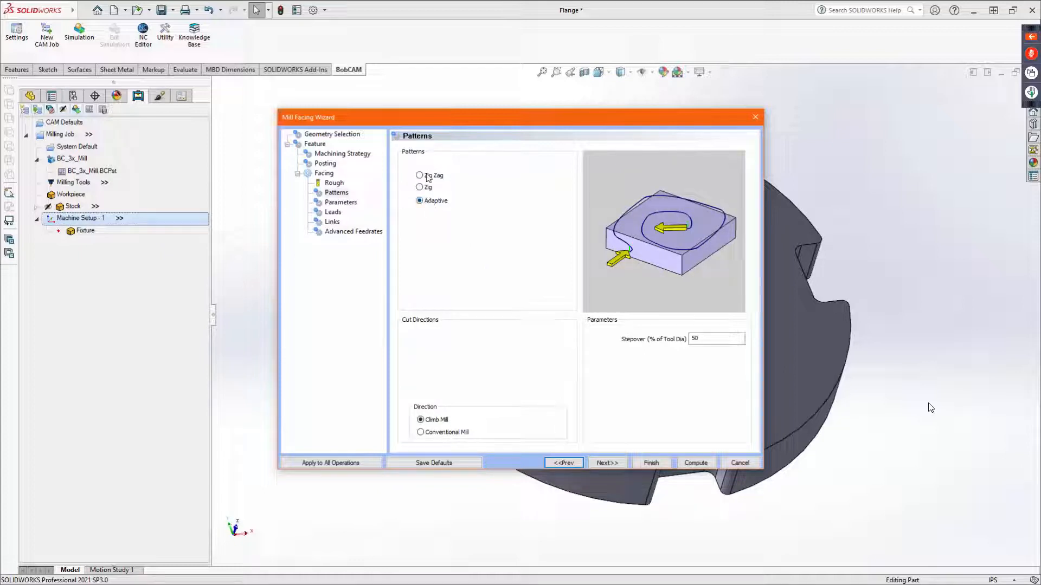
click(429, 177)
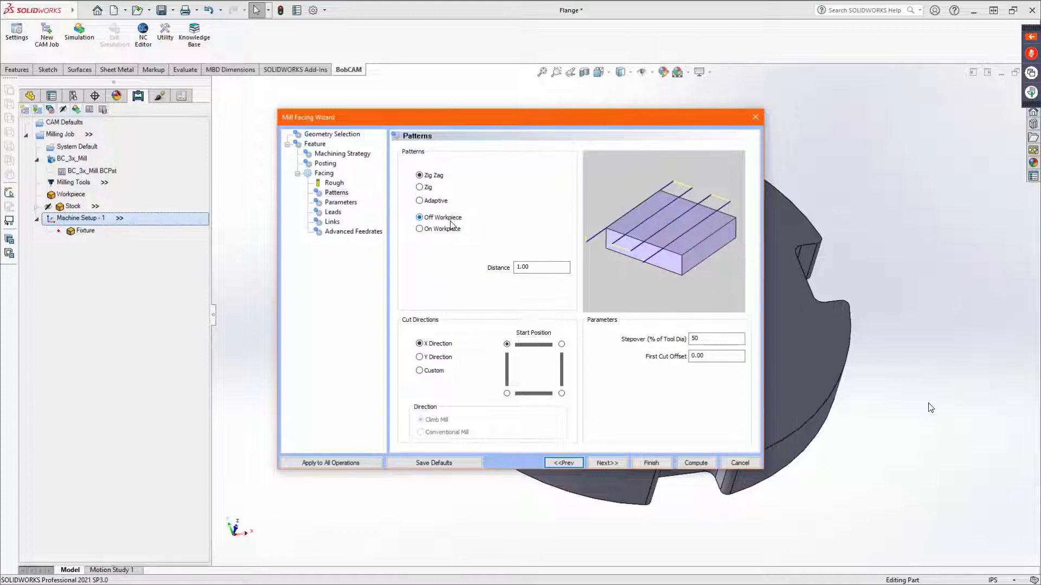
Step: Set the Off Workpiece distance to 0 and try On Workpiece with a distance of 50% of the tool diameter
double_click(534, 267)
text(0)
key(Tab)
click(419, 230)
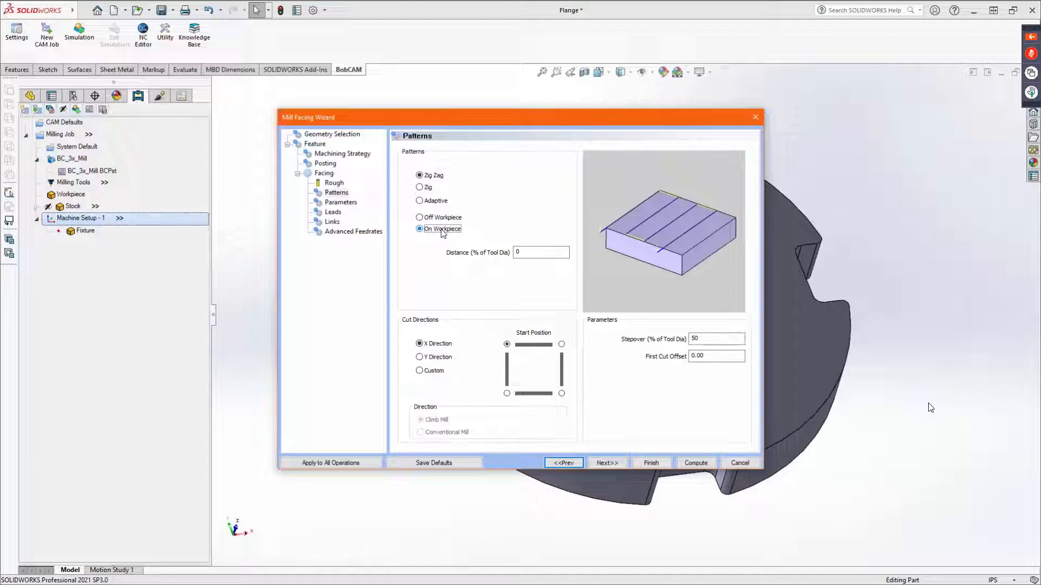
double_click(529, 251)
text(50)
key(Tab)
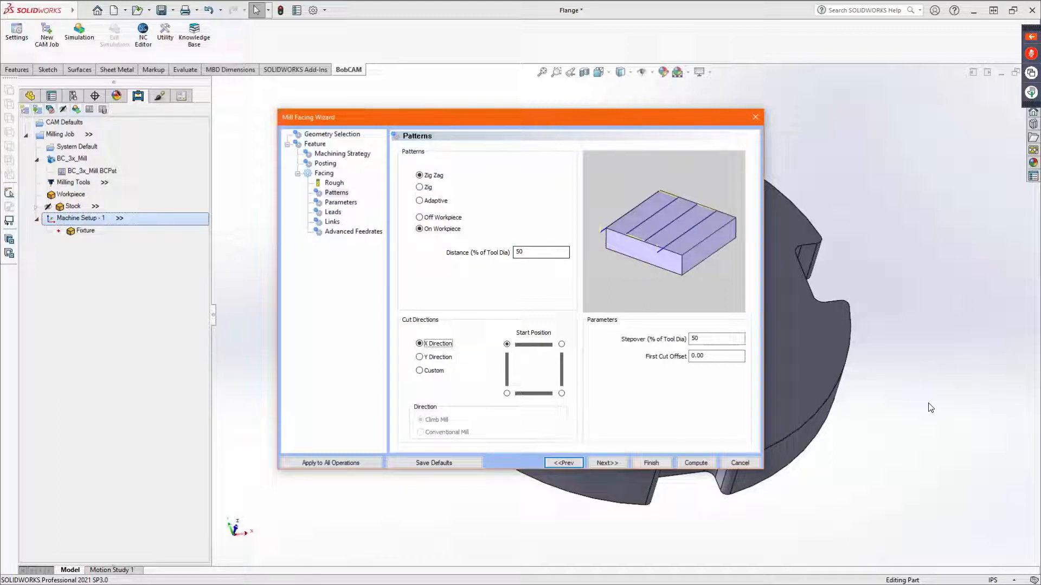
Step: Try an On Workpiece distance of 25% of the tool diameter and reset that distance to 0
key(shift+Tab)
text(25)
key(Tab)
click(545, 252)
double_click(545, 253)
text(0)
key(Tab)
Step: Set the Zig Zag facing pattern to run Off Workpiece with a distance of 0.25
click(440, 218)
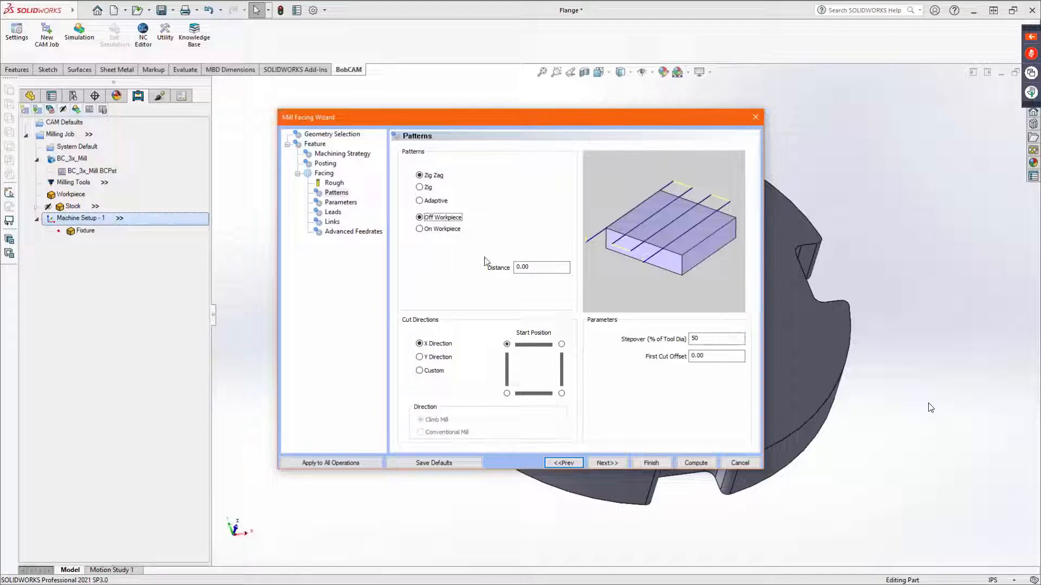
double_click(546, 269)
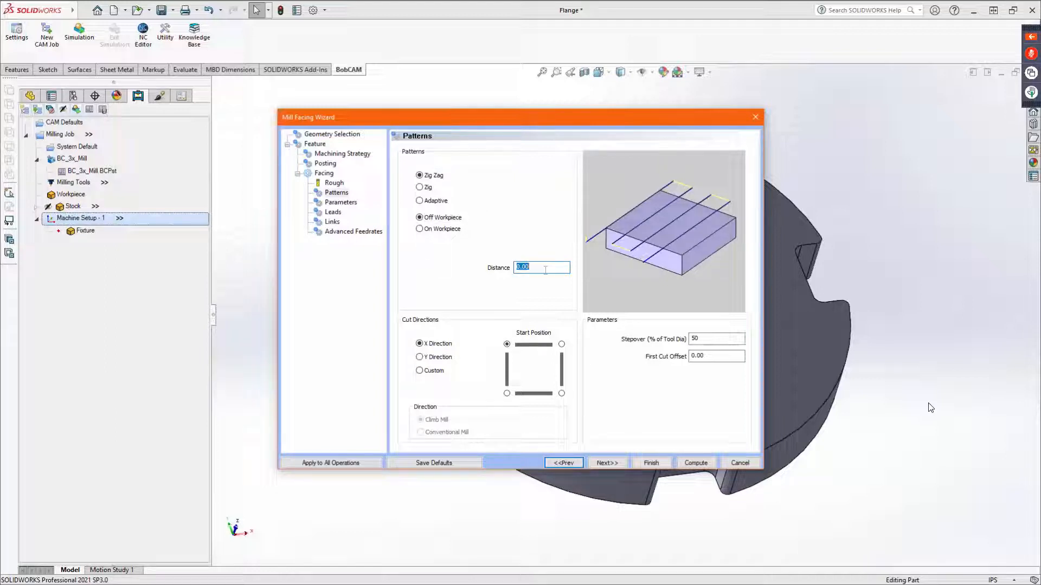
text(0.25)
key(Tab)
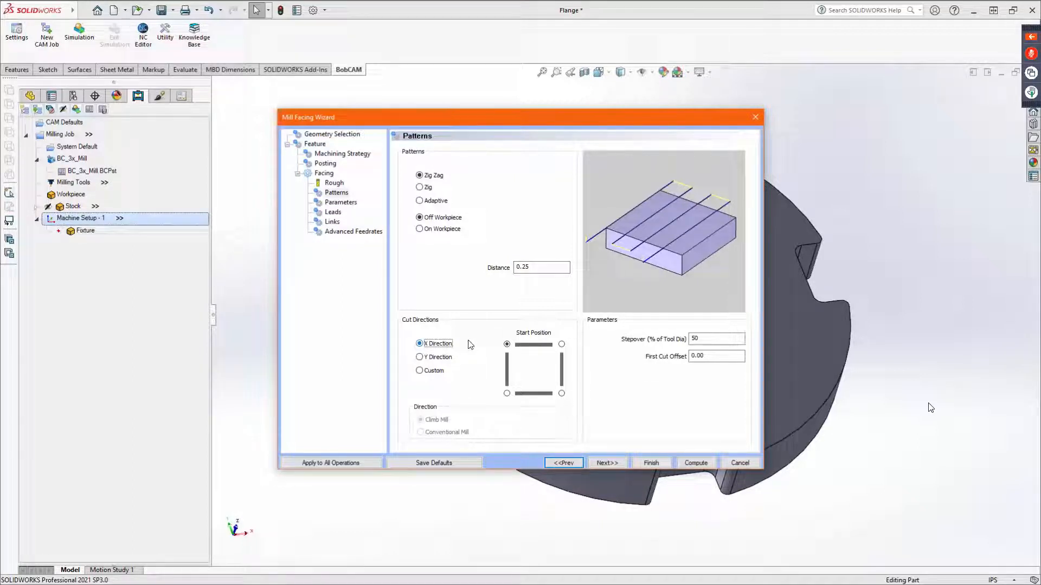
Step: Keep the cut direction along X and set the facing stepover to 40% of the tool diameter
click(444, 372)
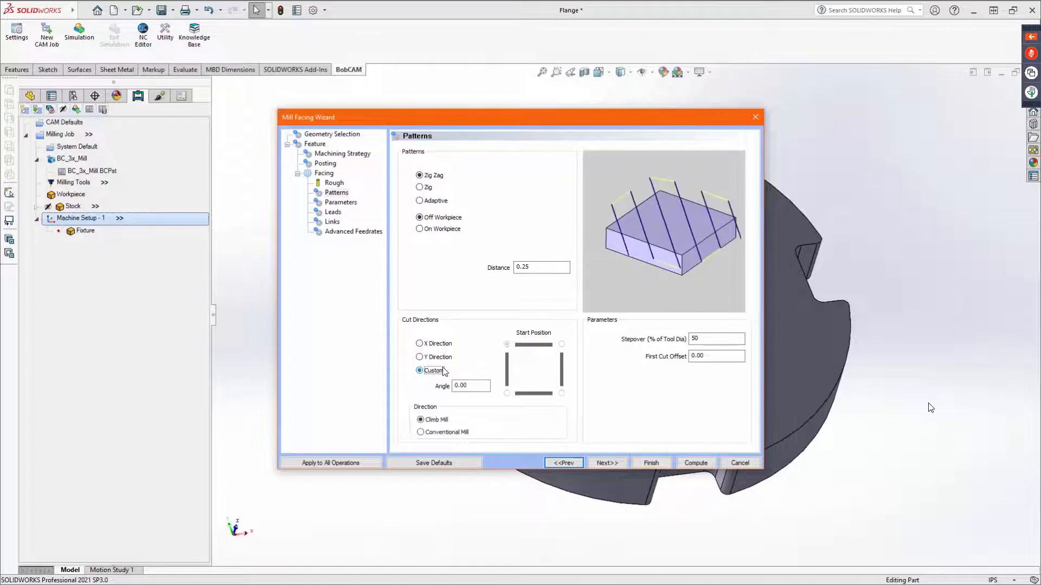
click(434, 343)
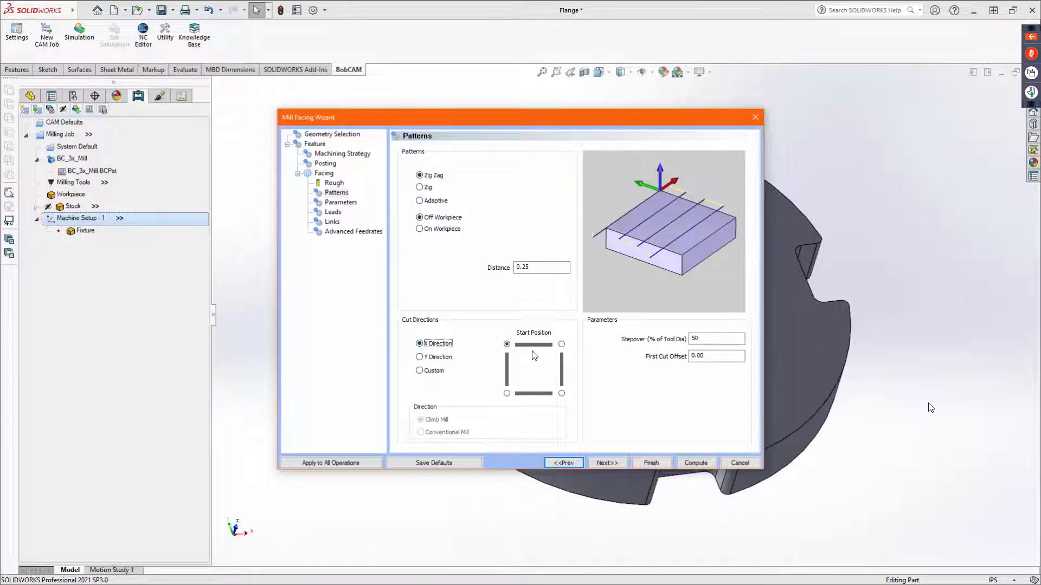
click(712, 339)
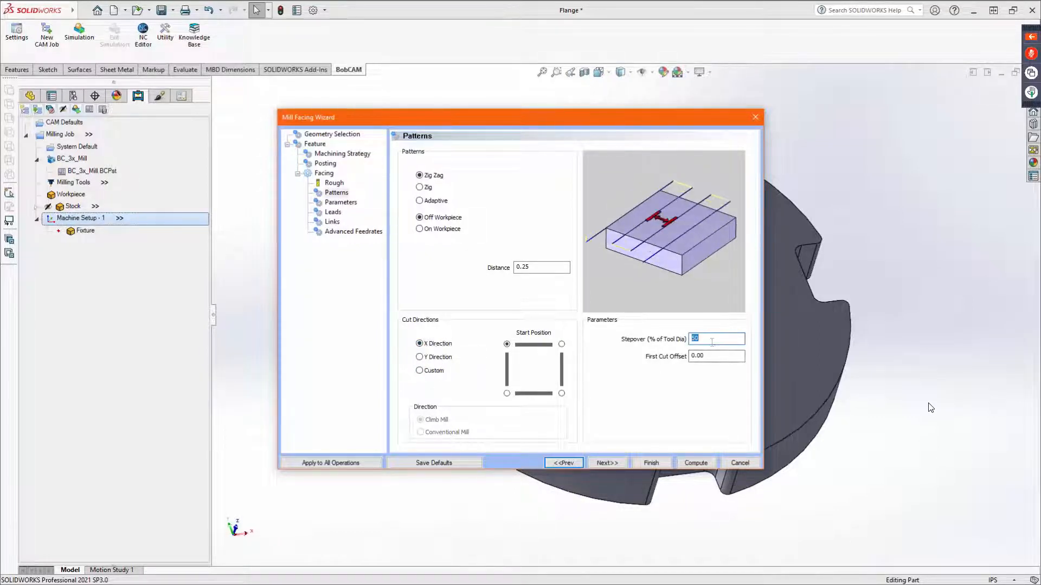
text(40)
key(Tab)
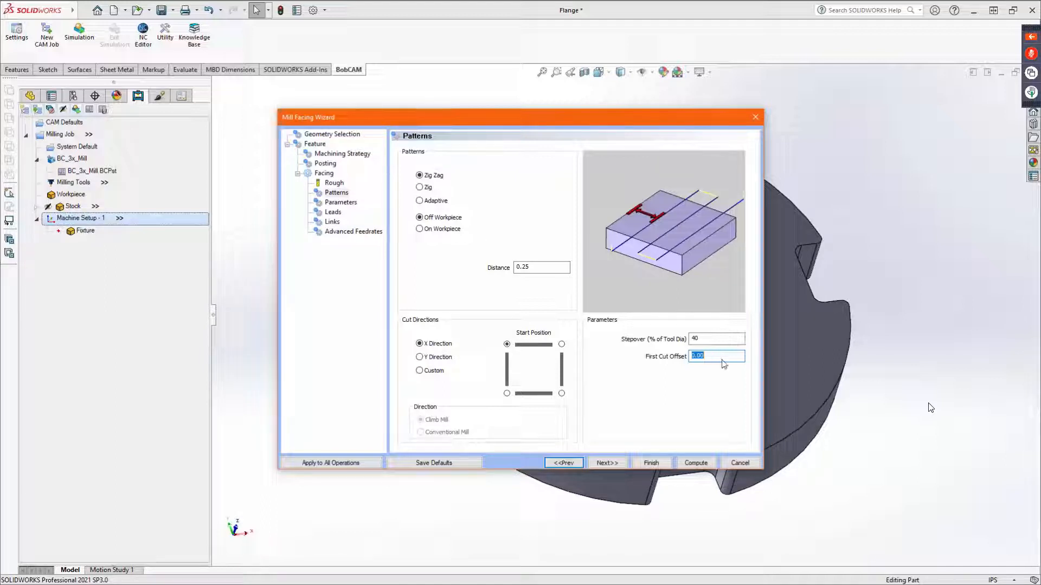
click(708, 358)
double_click(700, 357)
click(617, 463)
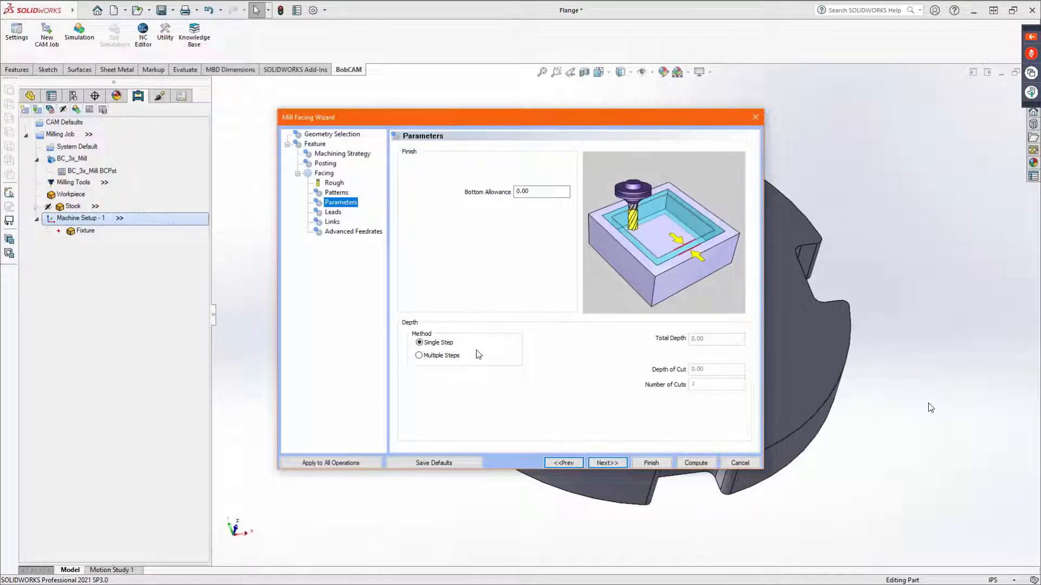
Step: Review the depth method and try a Parallel lead-in, keeping Single Step depth and Vertical leads
click(437, 358)
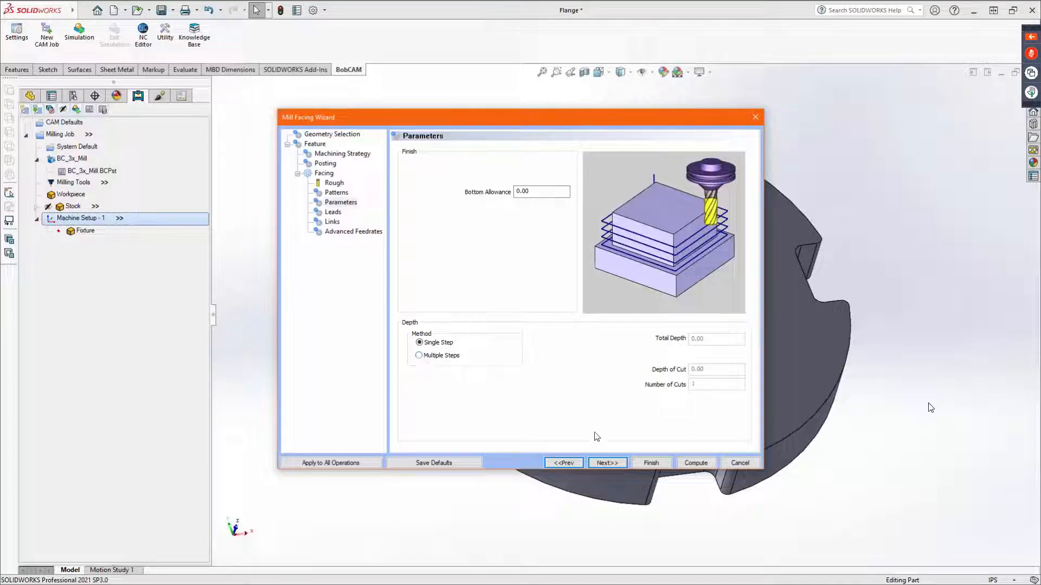
click(606, 464)
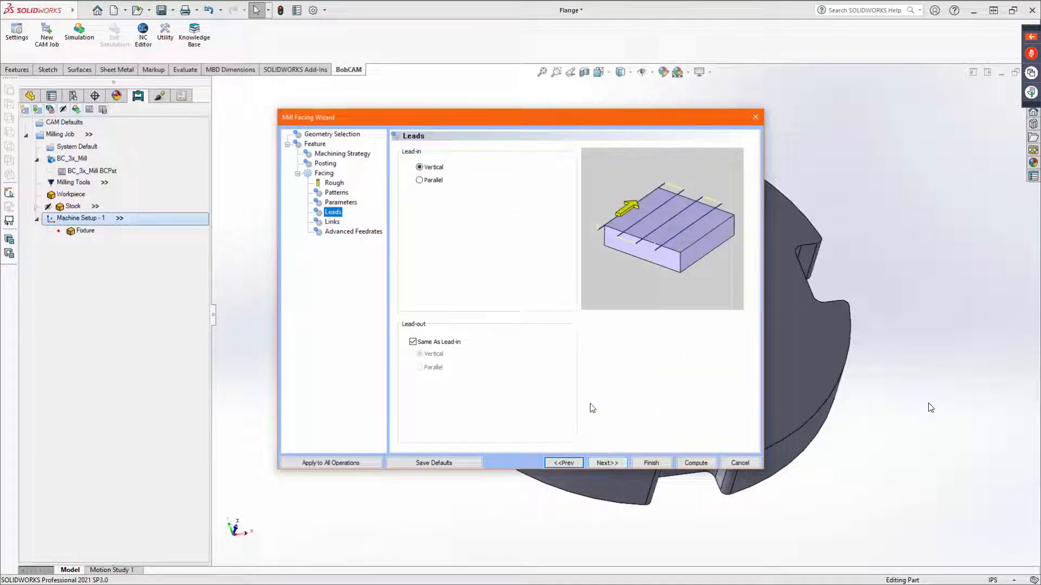
click(429, 168)
click(421, 181)
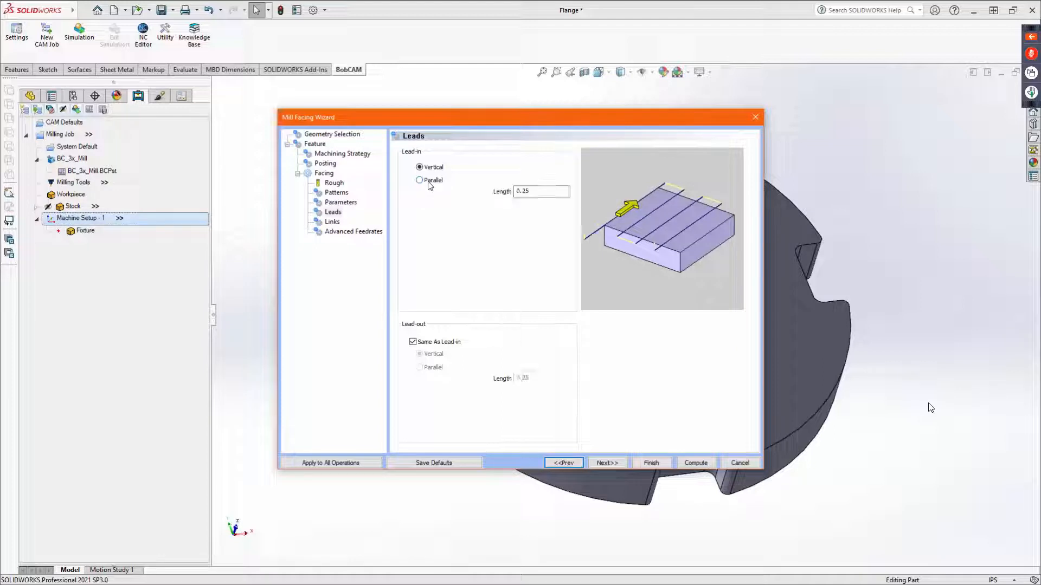
double_click(534, 192)
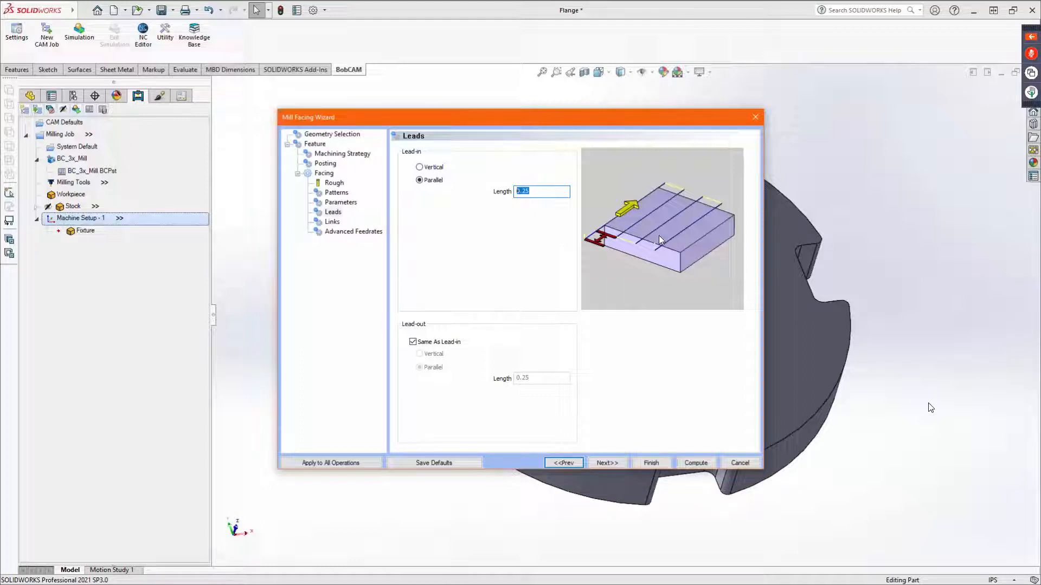
click(425, 168)
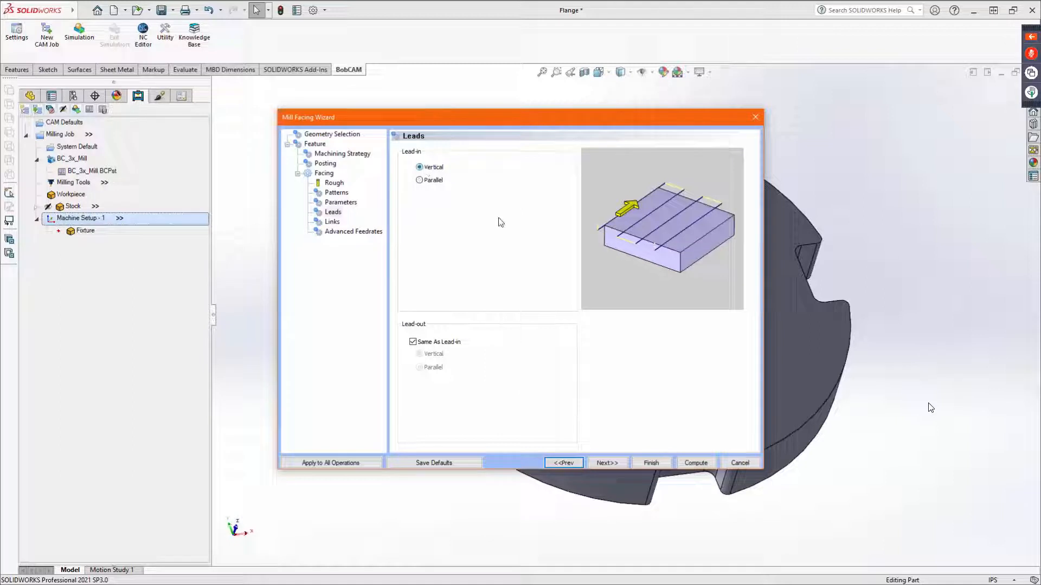
click(611, 462)
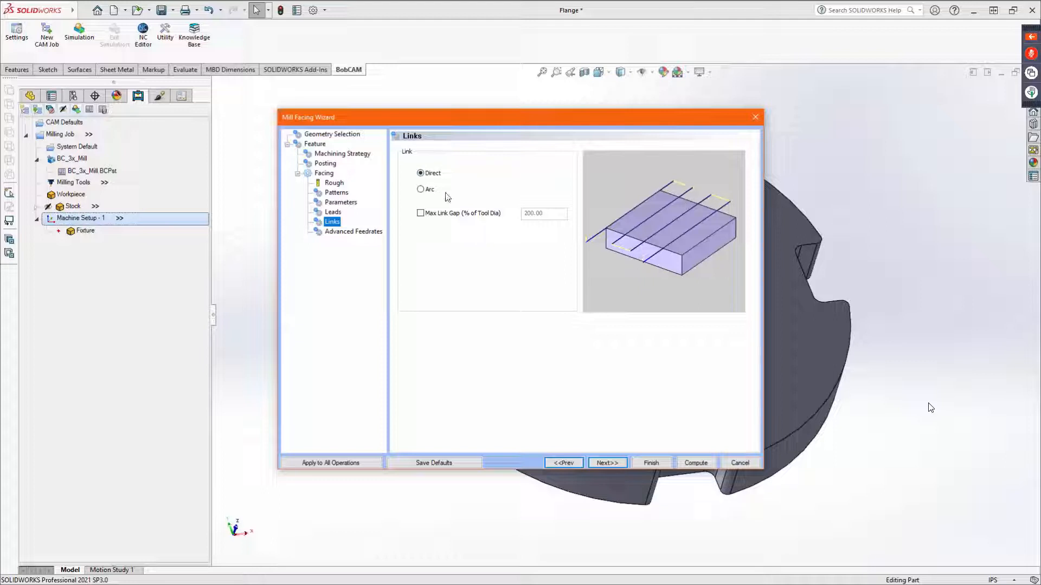
Step: Try Arc links for the facing passes and check the rough tool's arc slowdown percentage
click(421, 189)
click(334, 183)
double_click(711, 432)
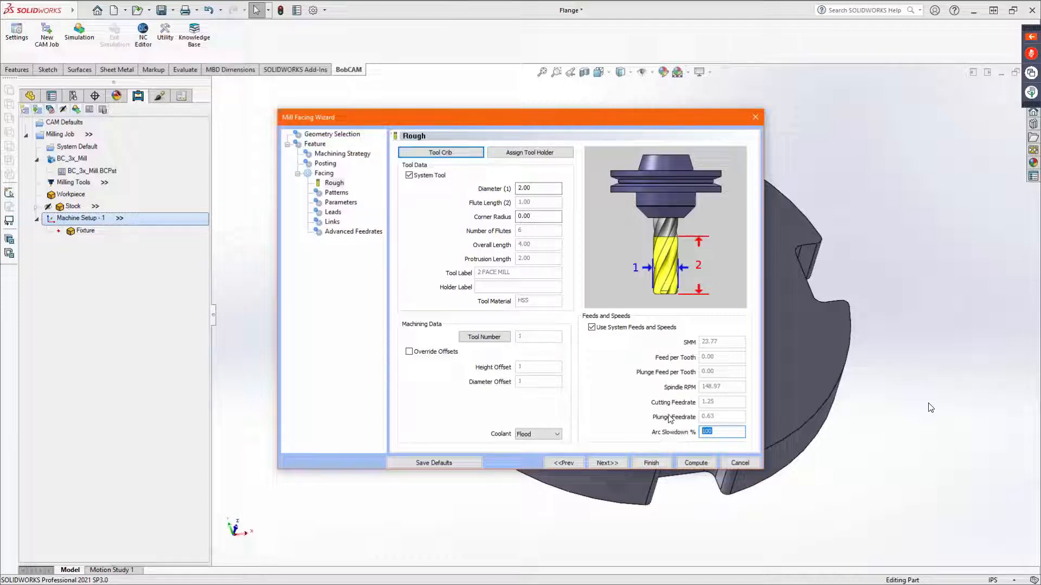
click(329, 222)
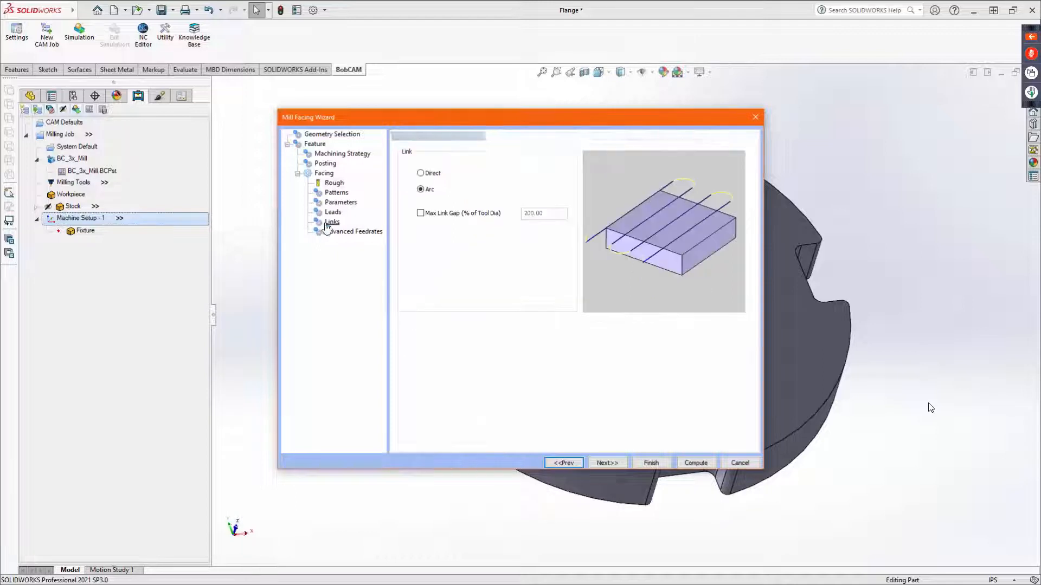
Step: Set the facing links back to Direct, leave the advanced feedrates at their defaults, and compute the facing toolpath
click(432, 174)
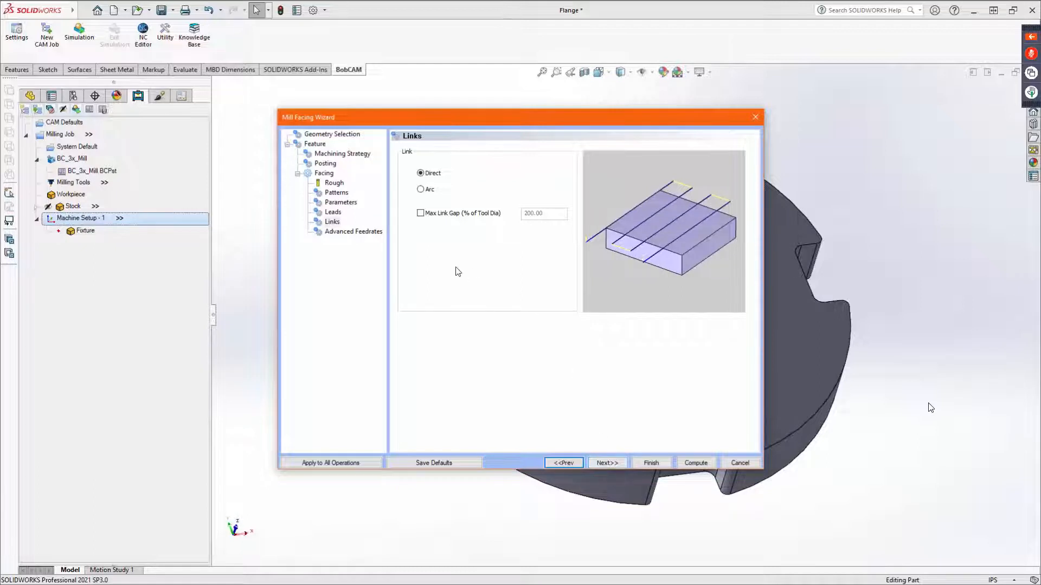
click(615, 463)
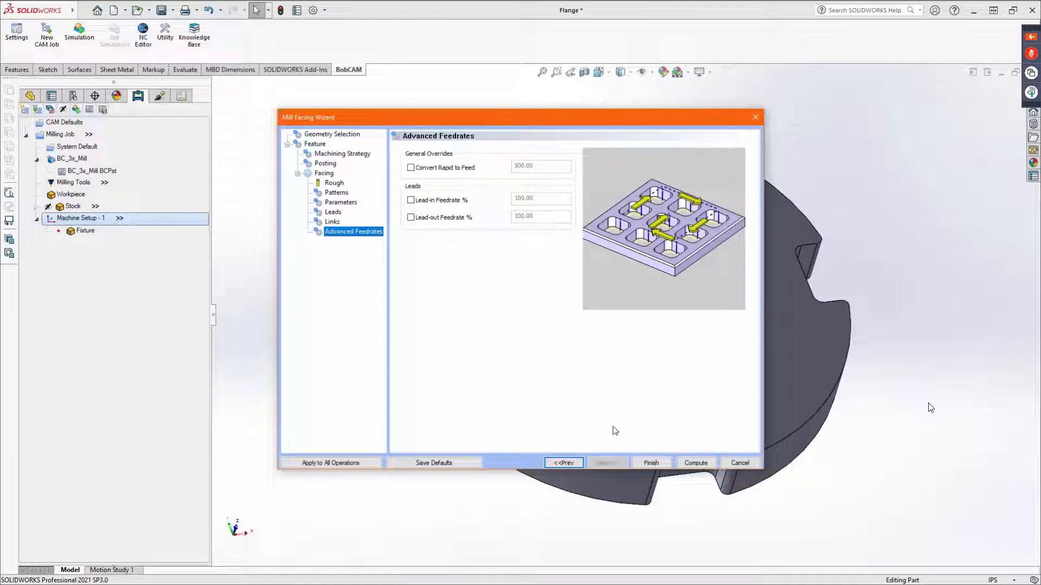
click(697, 465)
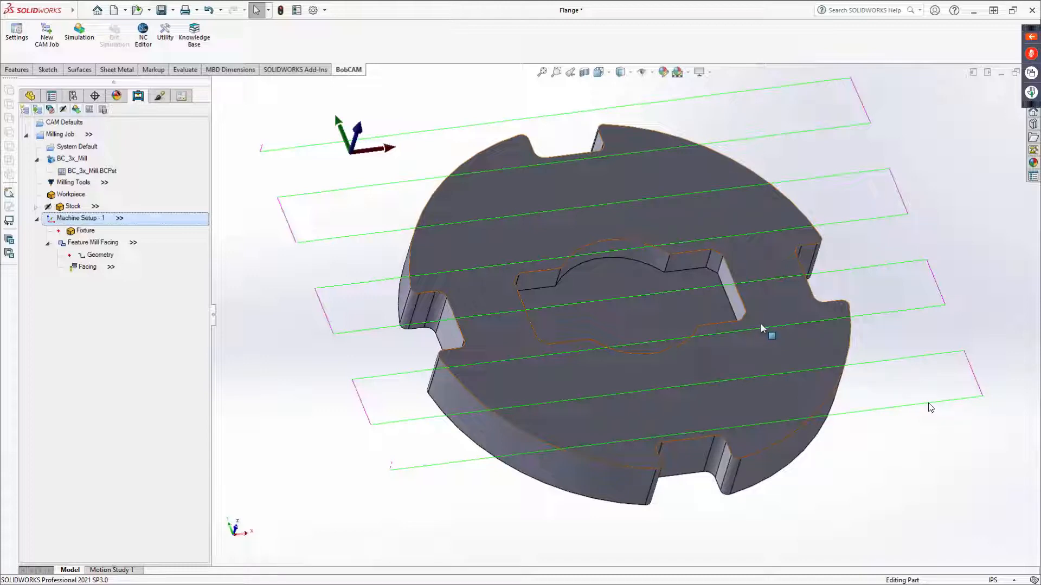
Step: Start a Mill 2 Axis feature in Machine Setup - 1 from the central pocket's floor face and check its total depth
right_click(95, 217)
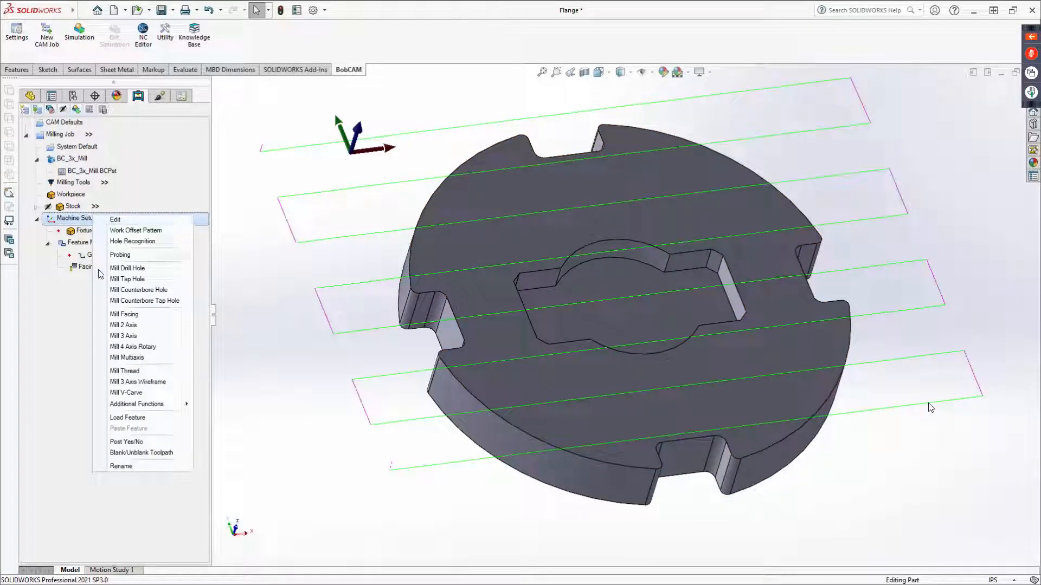
click(131, 325)
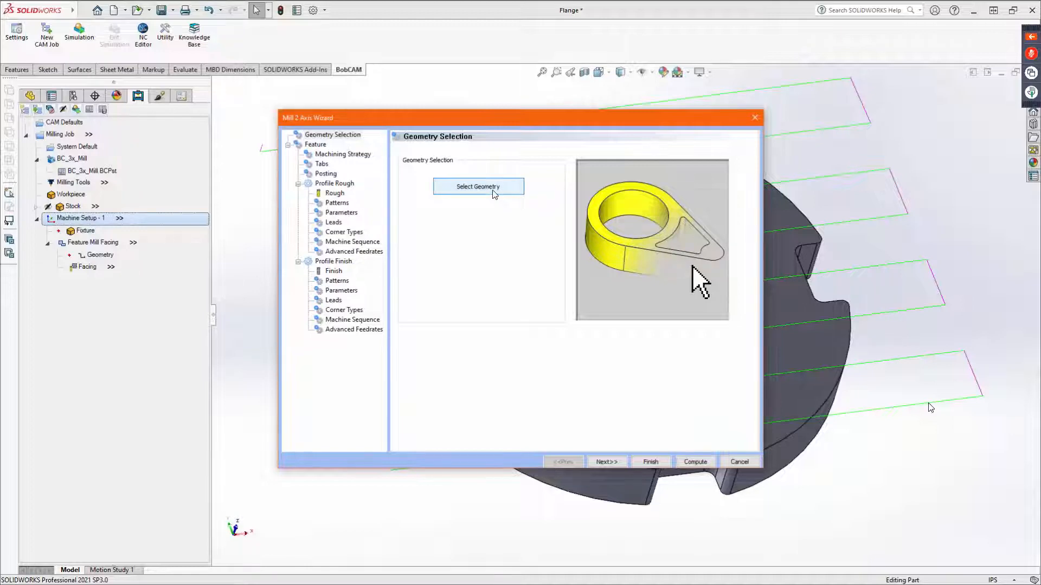
click(494, 193)
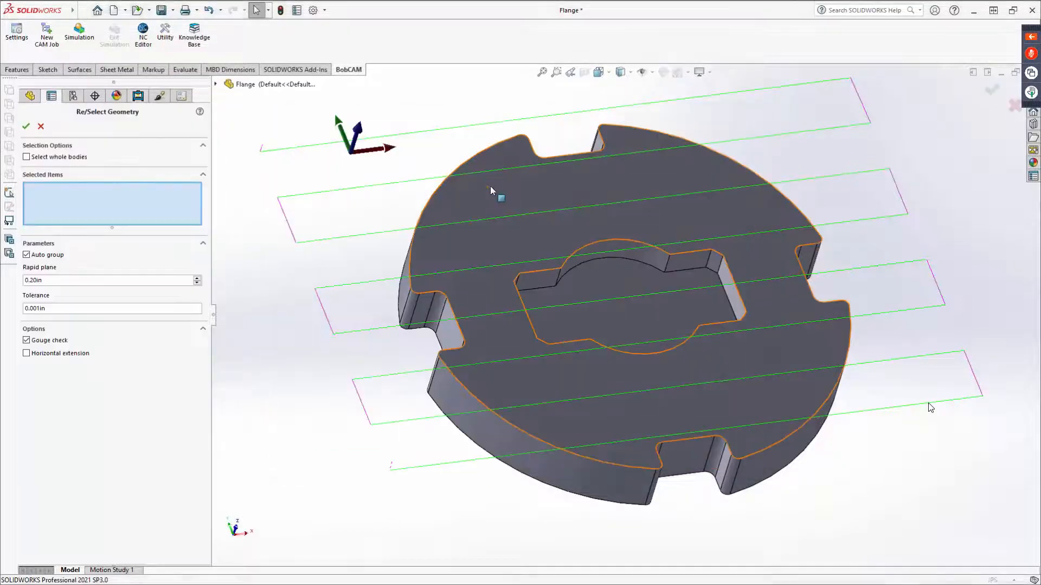
click(607, 317)
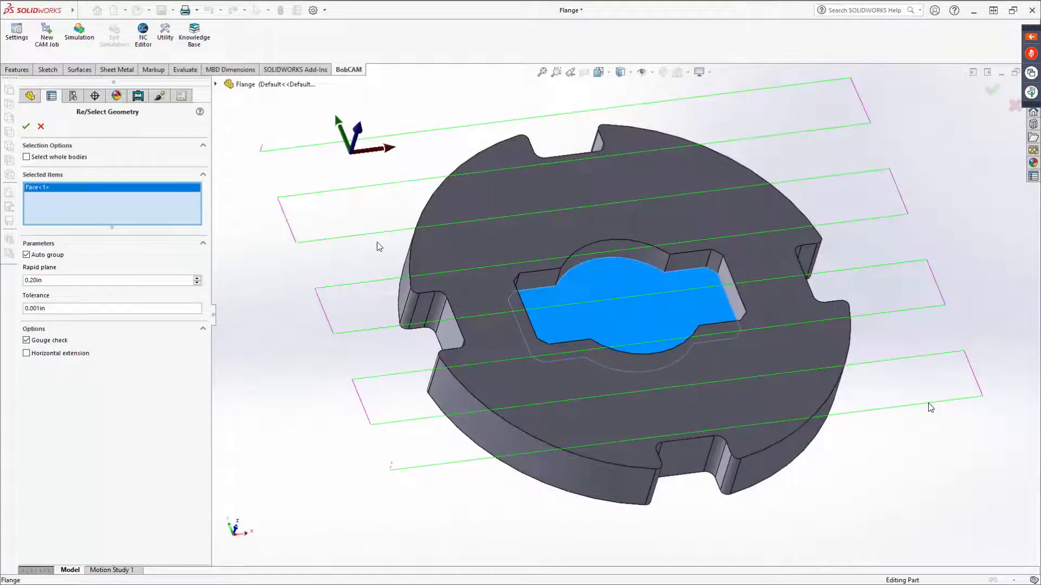
right_click(282, 214)
click(298, 291)
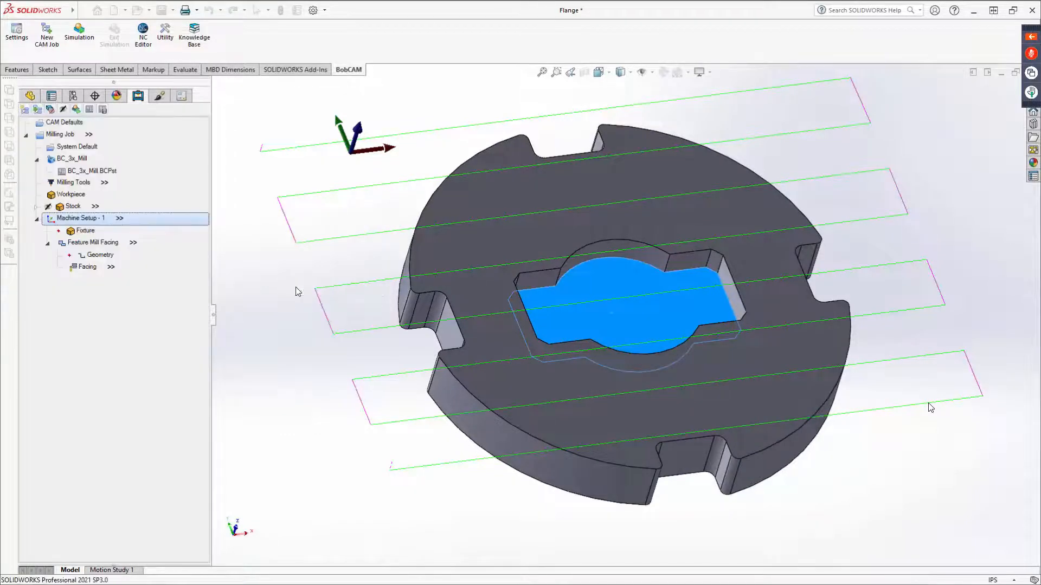
click(602, 463)
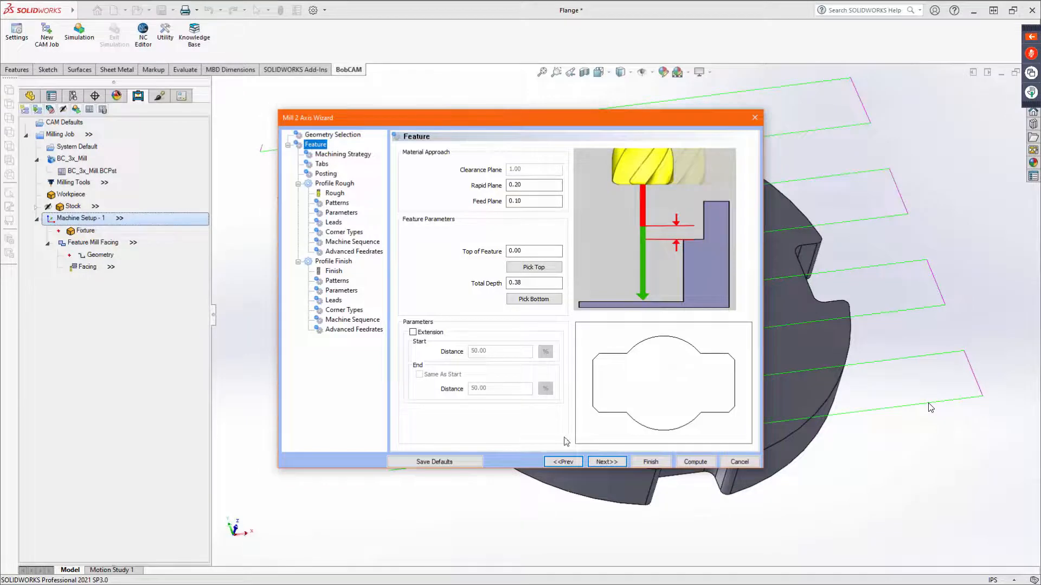
double_click(517, 282)
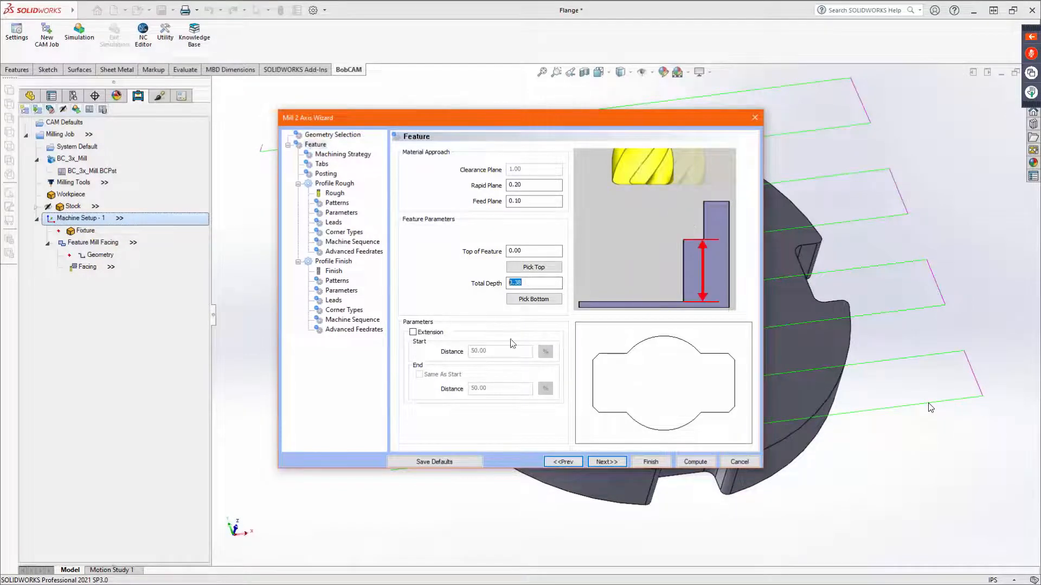
Step: Try the pocket's upper edge loop as the feature geometry instead of the floor face and check the total depth
click(563, 462)
click(473, 190)
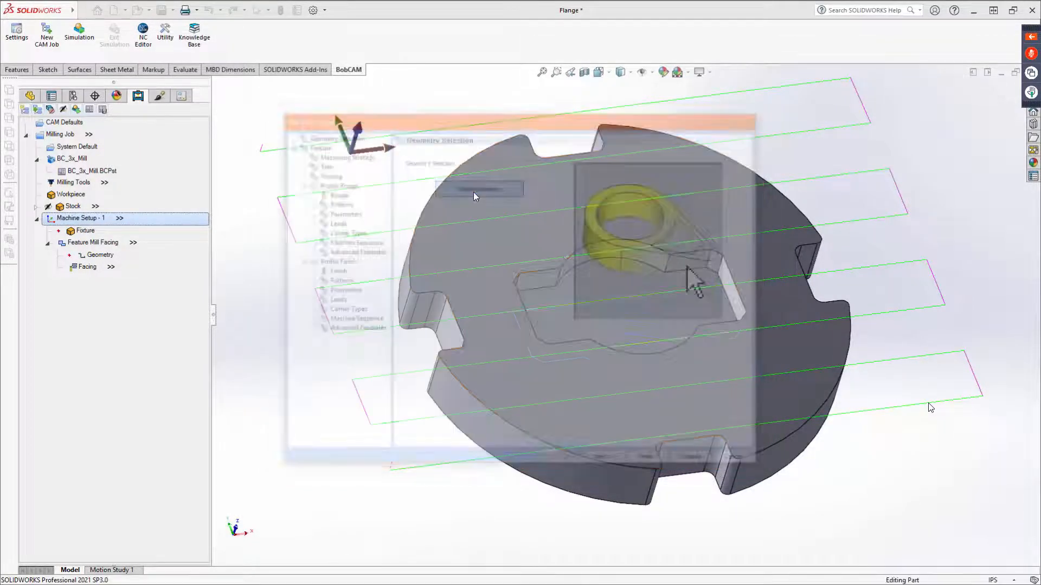
click(594, 280)
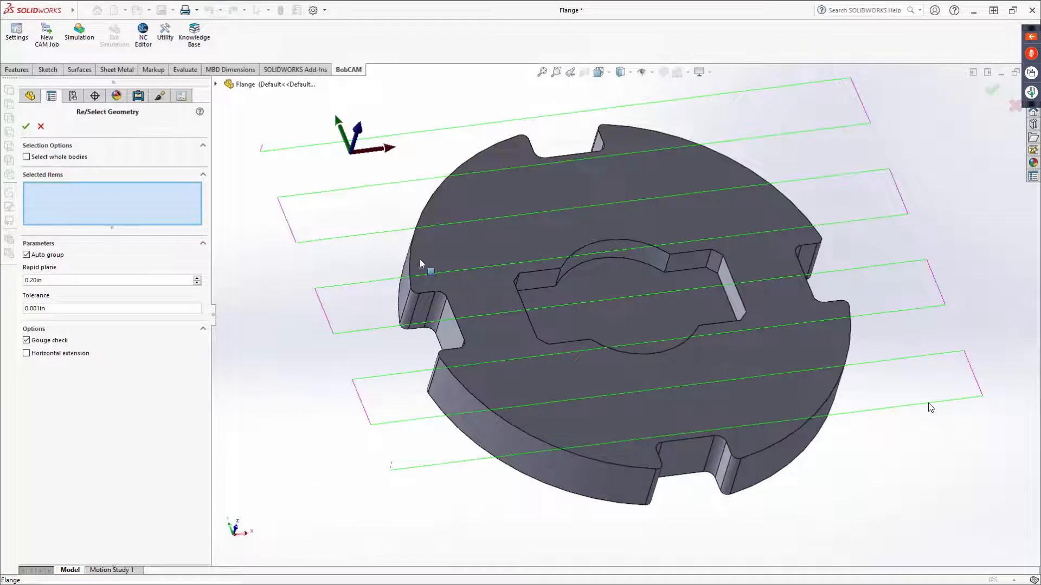
right_click(576, 256)
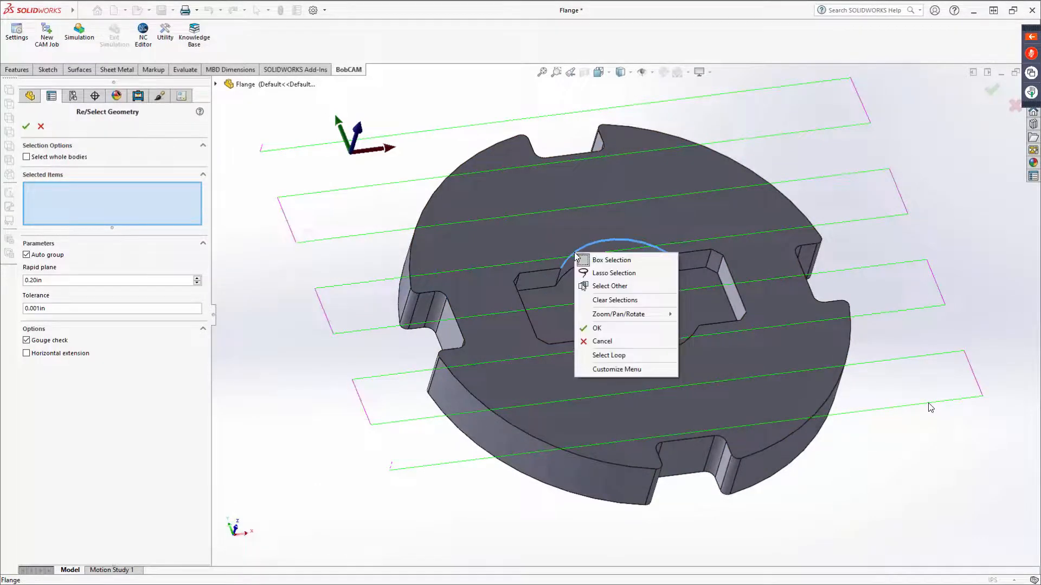
click(628, 356)
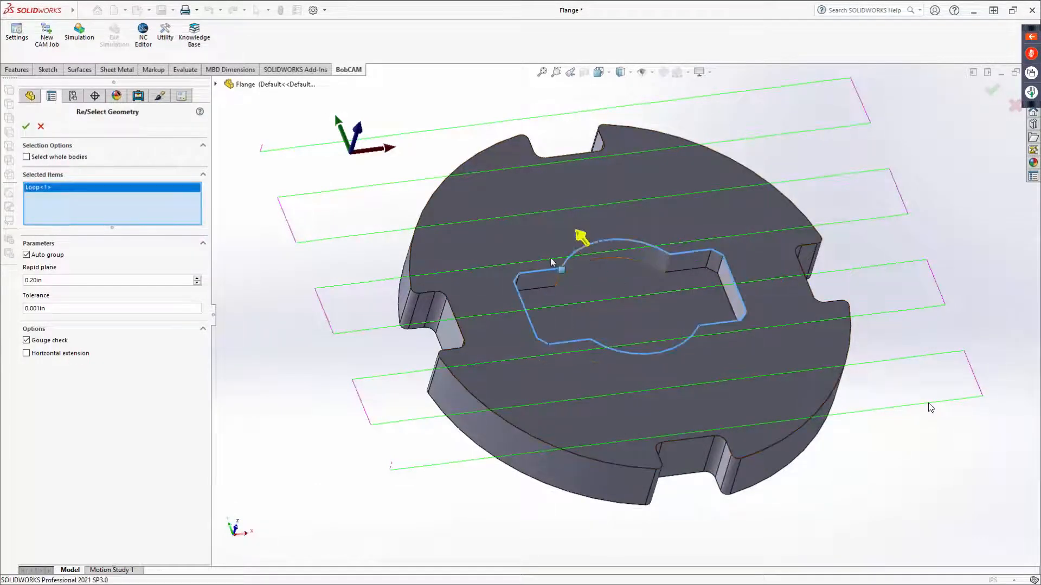
right_click(367, 185)
click(393, 262)
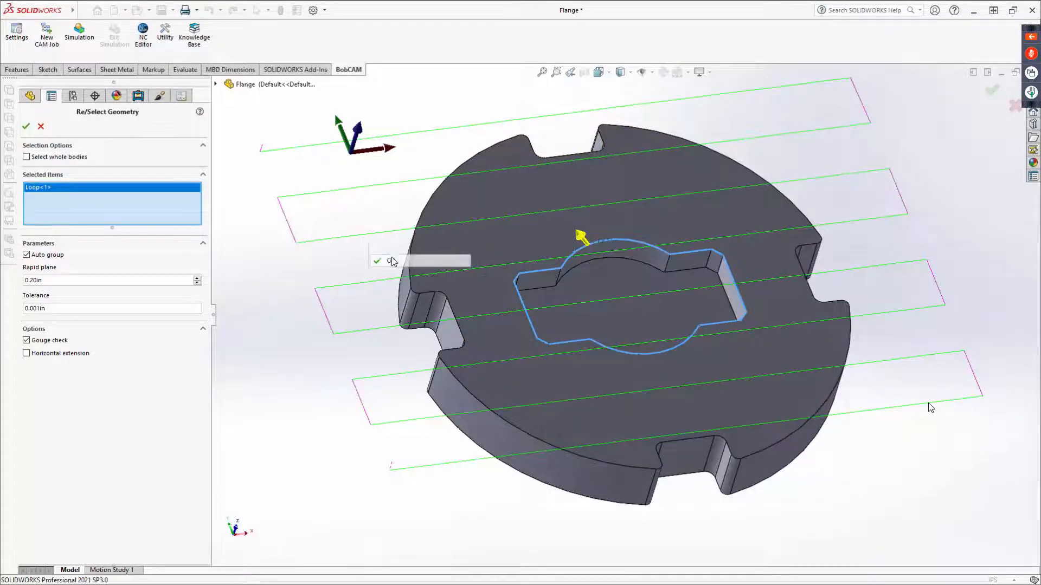
click(607, 461)
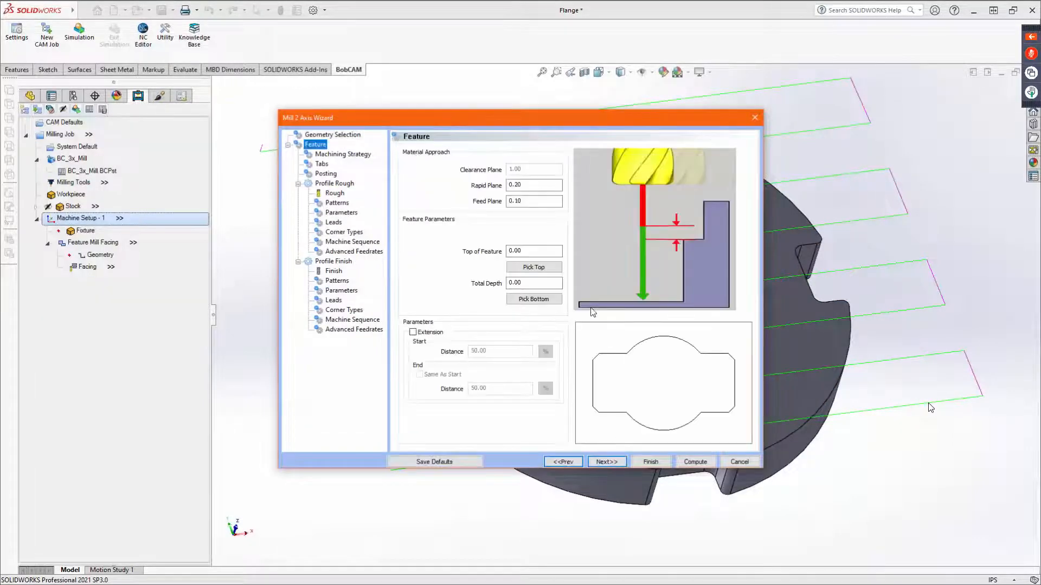
click(520, 282)
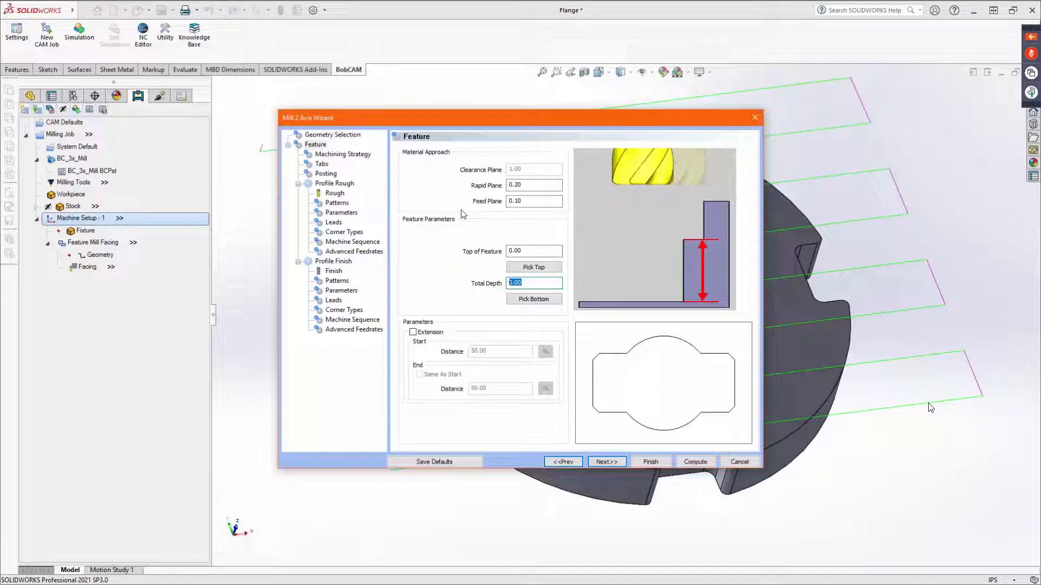
Step: Replace the edge selection with the Cut-Extrude1 feature as geometry and check the top of feature and total depth
click(559, 462)
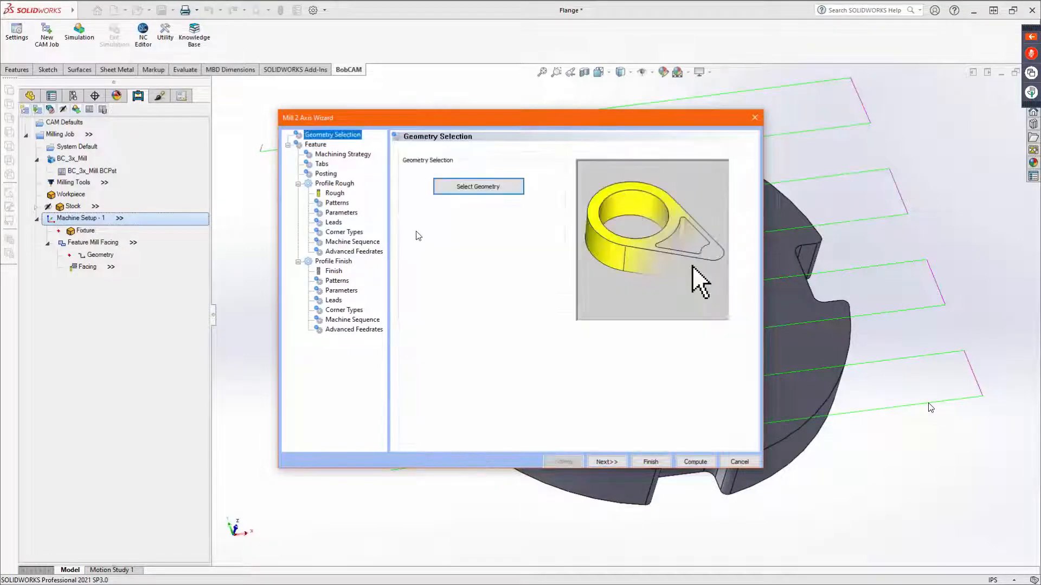
click(489, 186)
right_click(181, 203)
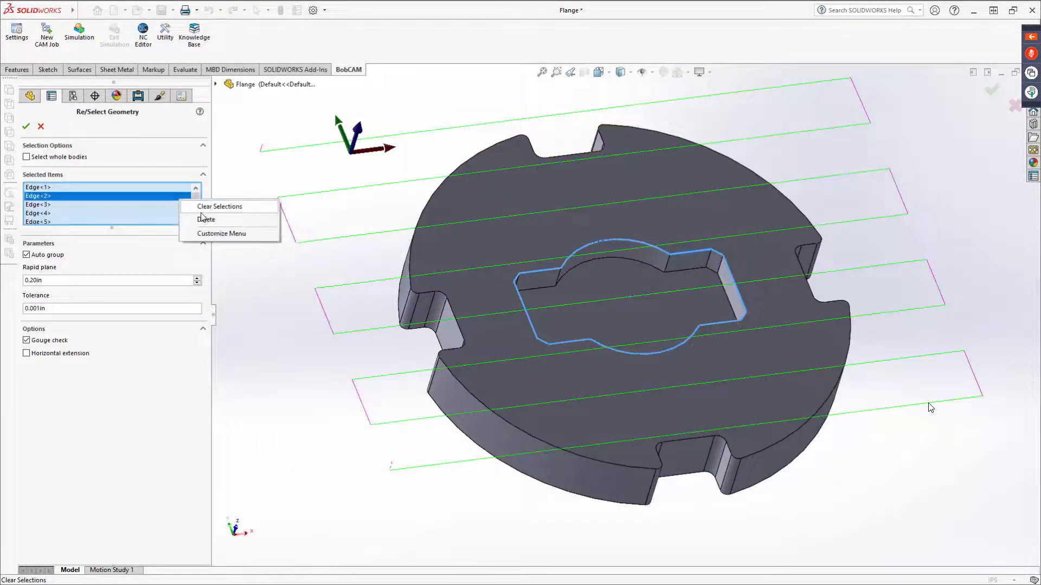
click(214, 211)
click(215, 84)
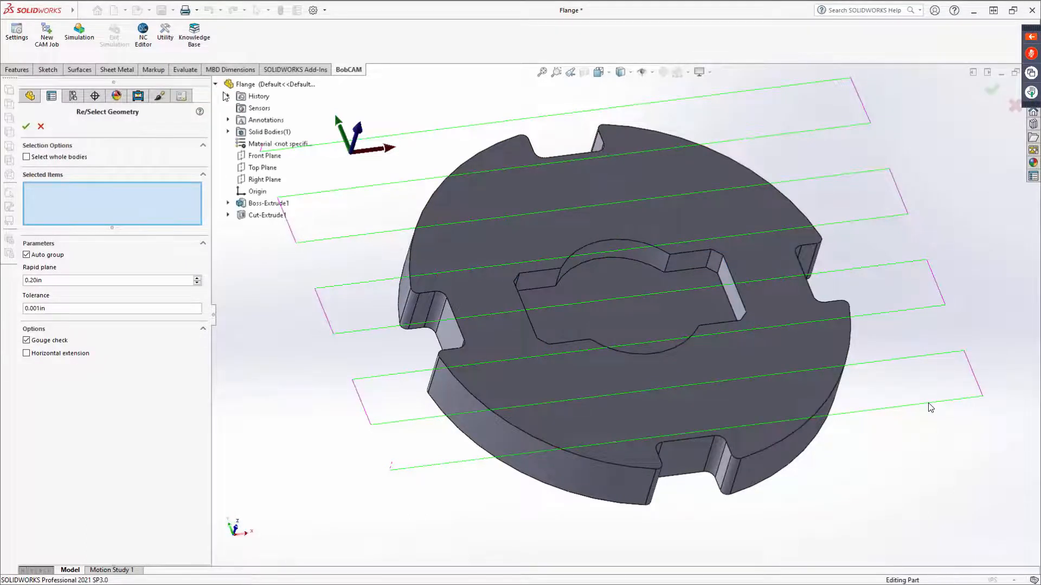
click(251, 215)
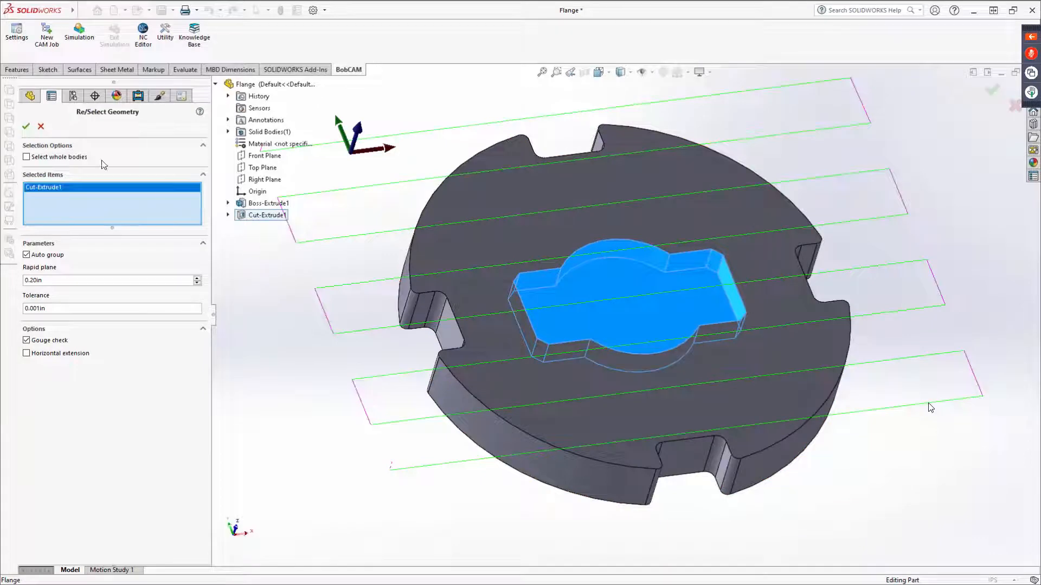
click(25, 126)
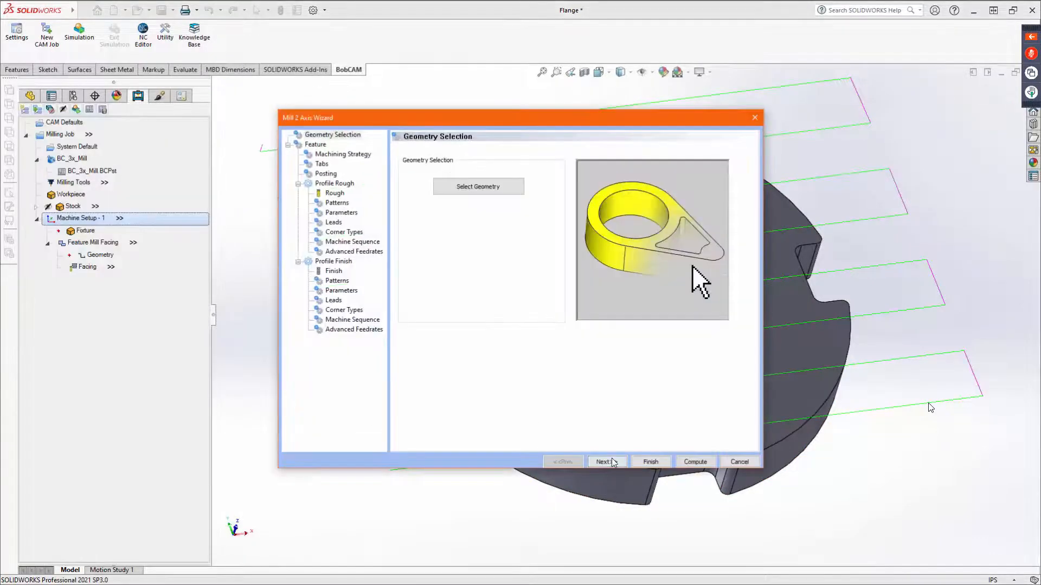
click(610, 461)
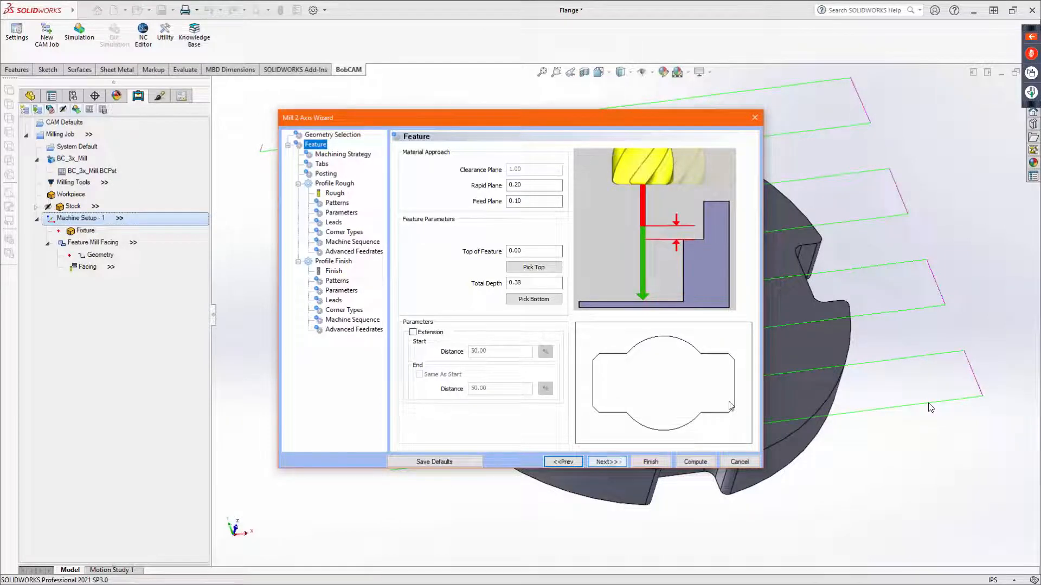
click(531, 251)
click(539, 283)
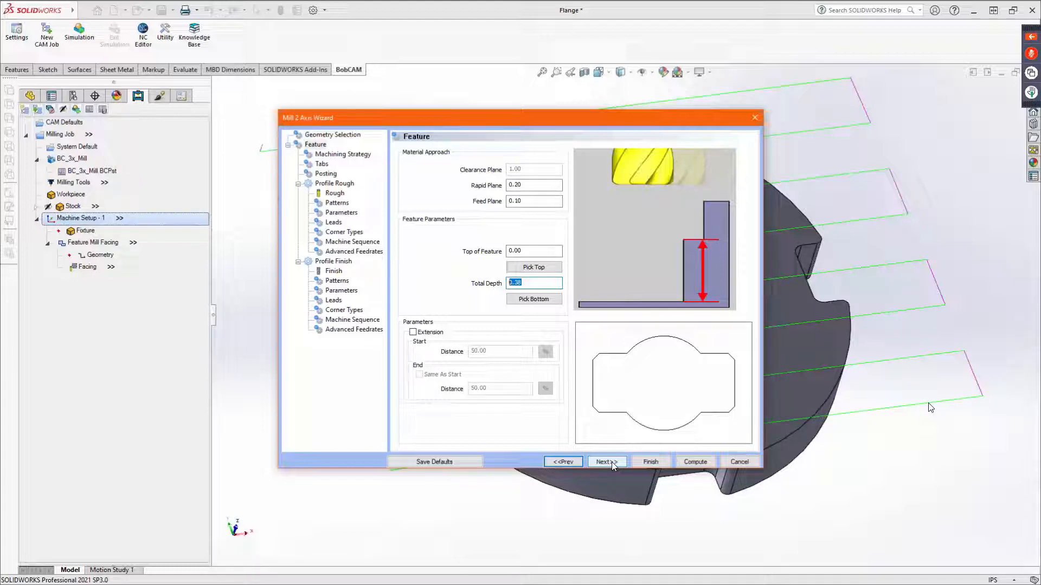
Step: Apply the Pocketing strategy, keep the default tabs and posting settings, and compute the pocket toolpath
click(611, 463)
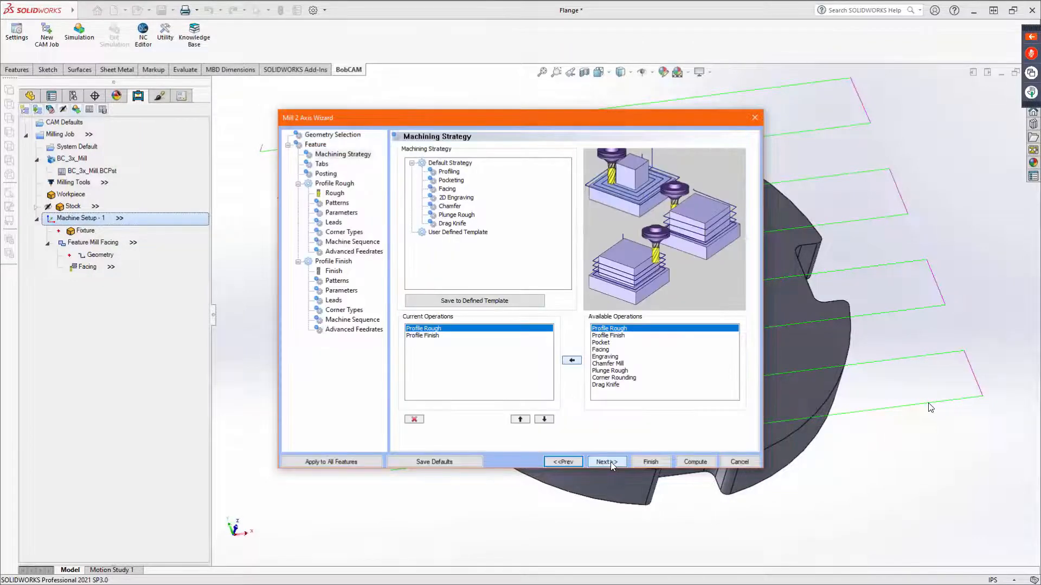
click(451, 180)
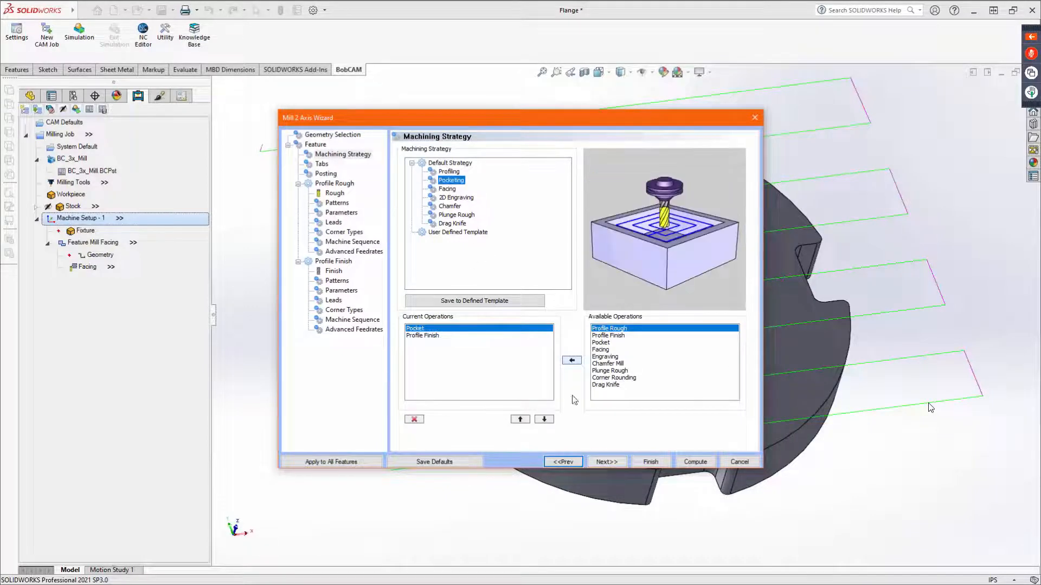
click(607, 462)
click(607, 461)
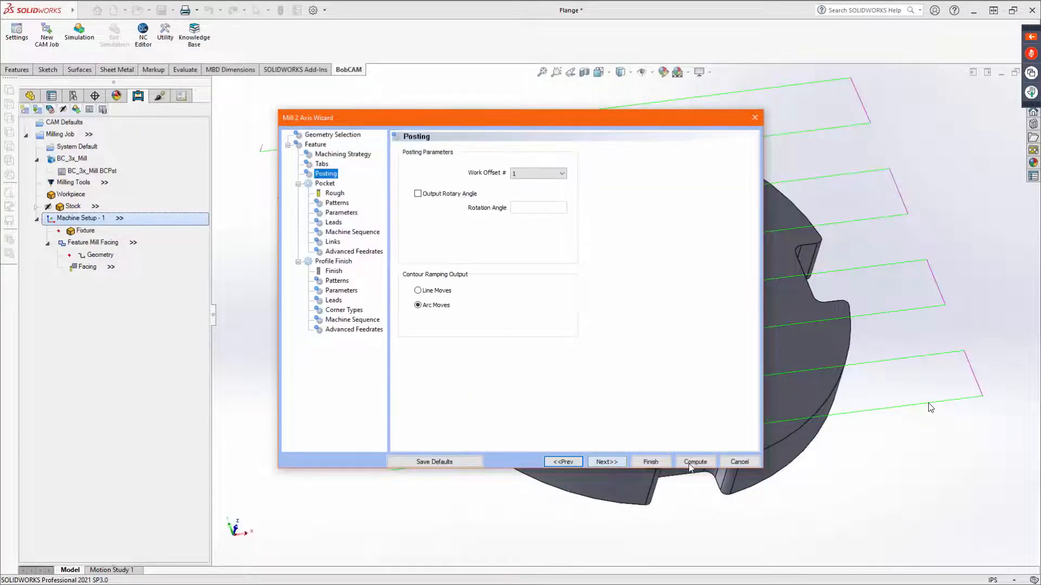
click(697, 462)
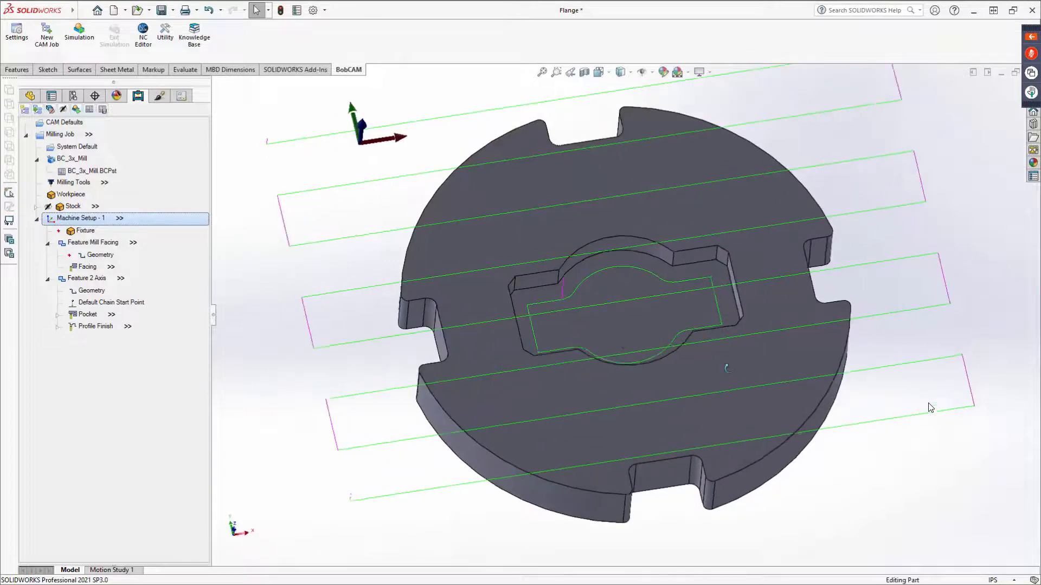
Step: Set the Pocket operation's rough tool diameter to 0.37 and recompute its toolpath
click(98, 314)
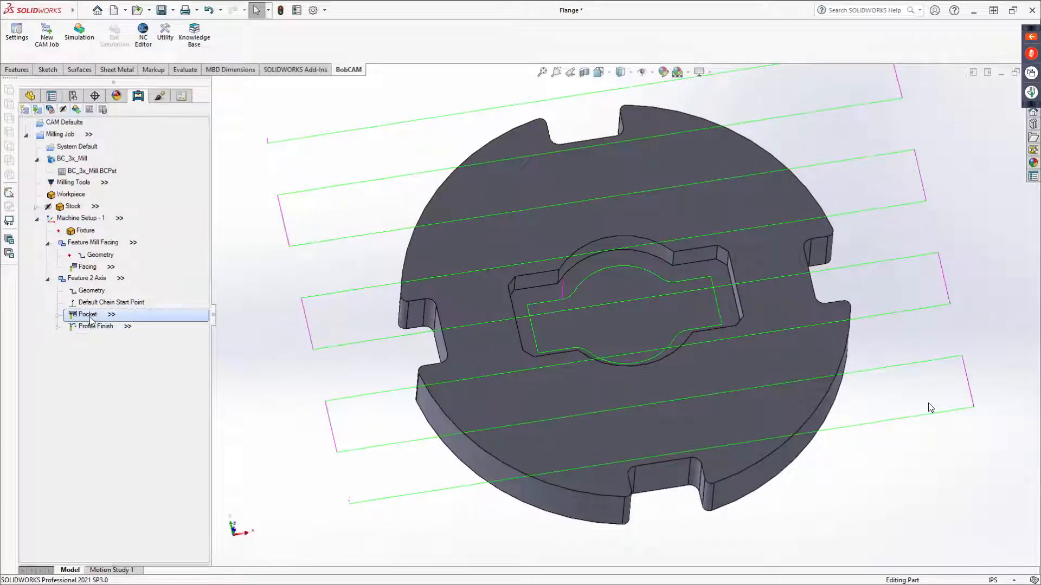
right_click(94, 320)
click(104, 323)
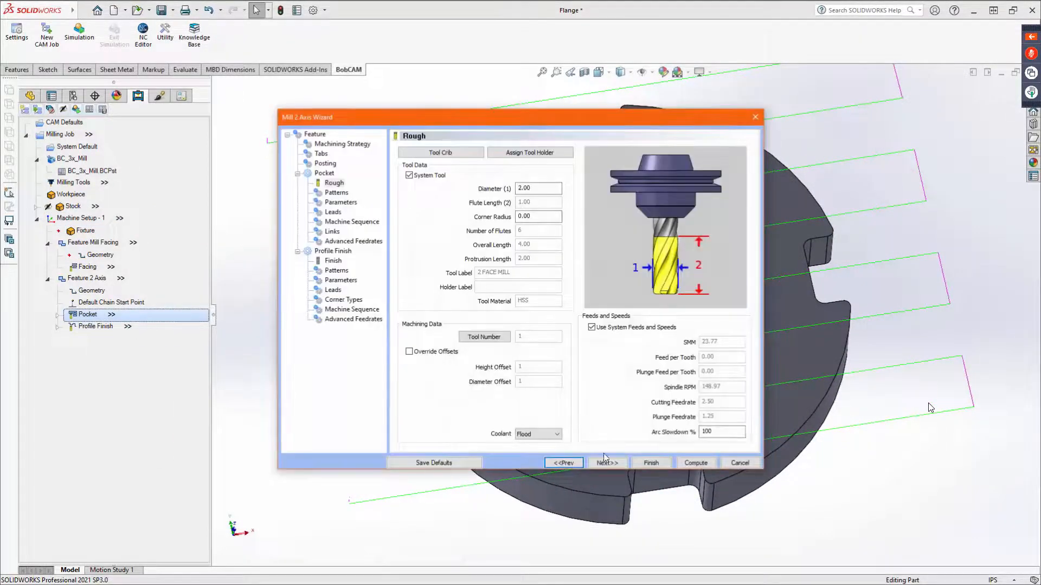
double_click(534, 188)
text(0.37)
key(Tab)
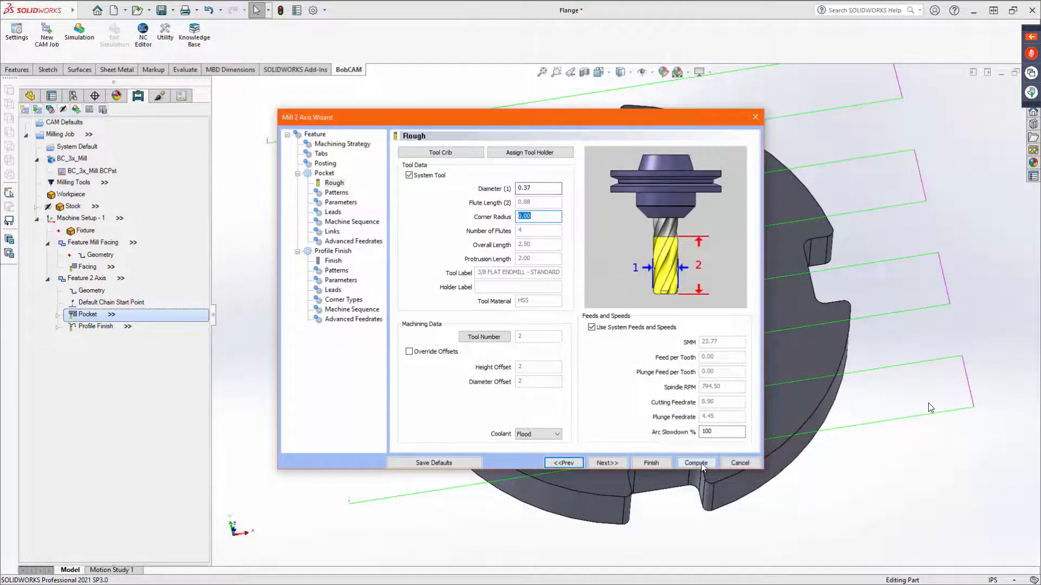
click(651, 463)
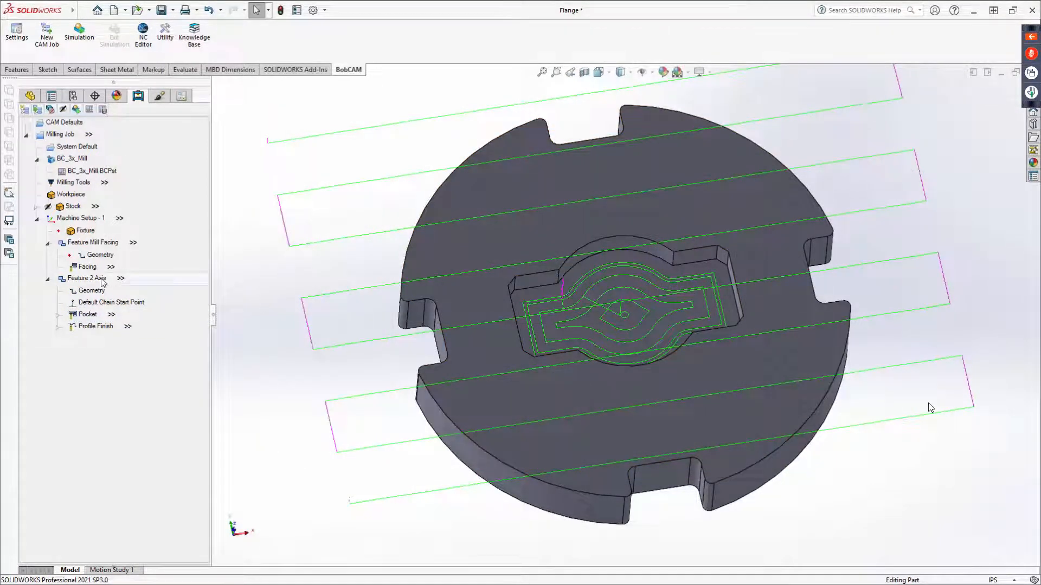
Step: Collapse the two finished features and start another Mill 2 Axis feature with Boss-Extrude1 as its geometry
click(48, 243)
click(48, 256)
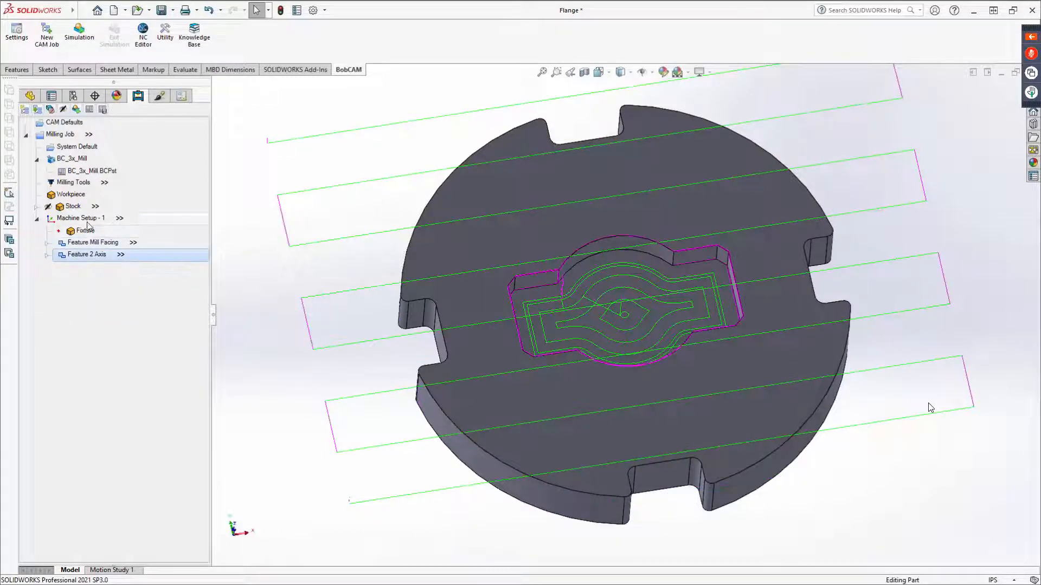
right_click(86, 219)
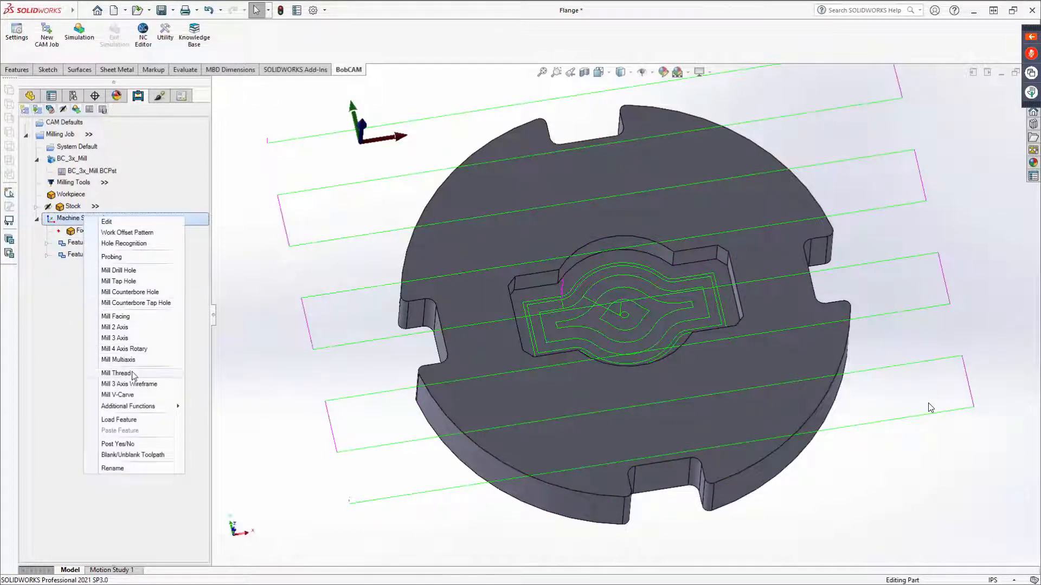
click(115, 327)
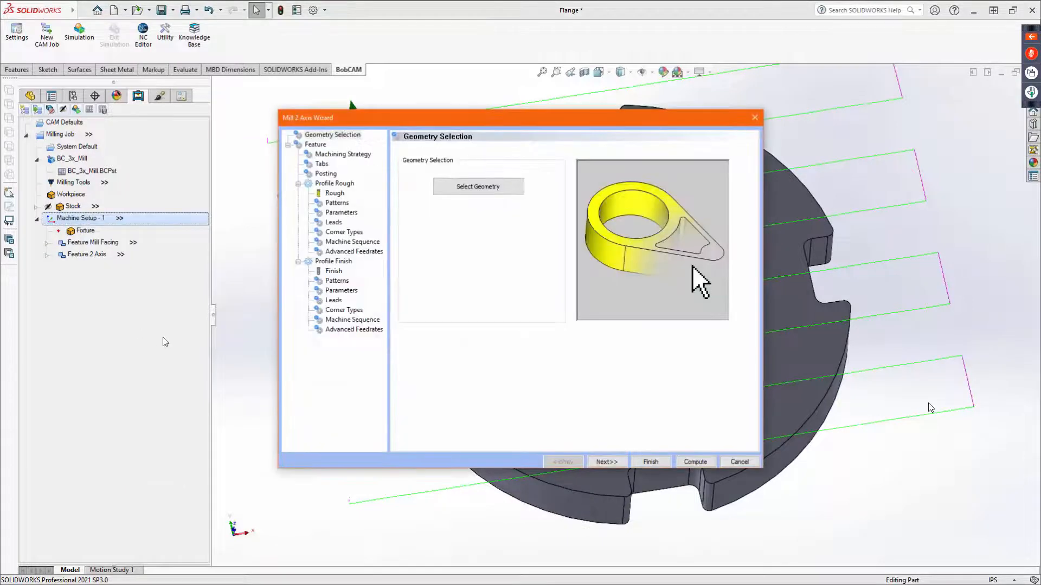
click(477, 186)
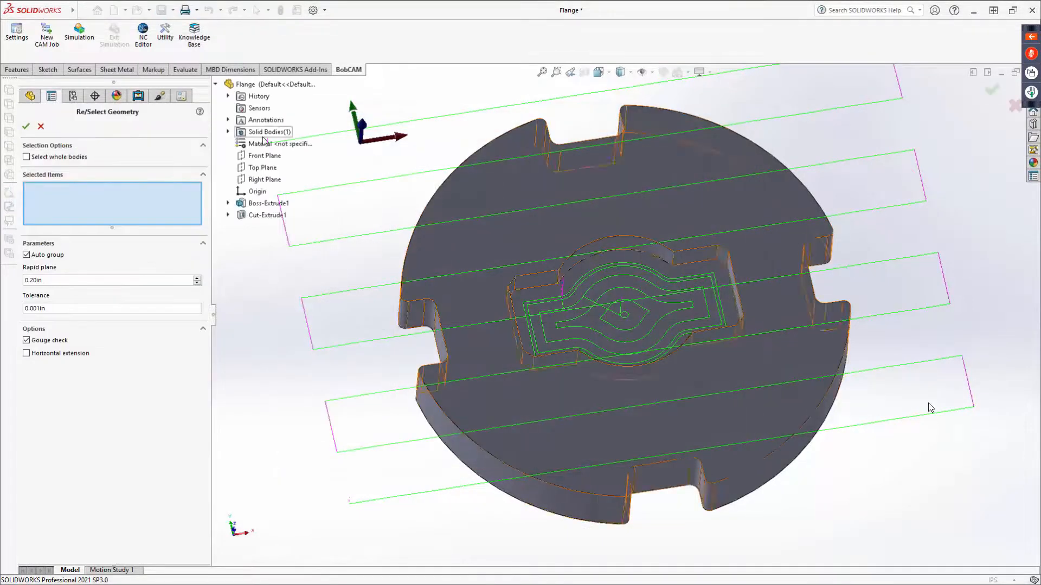
click(268, 204)
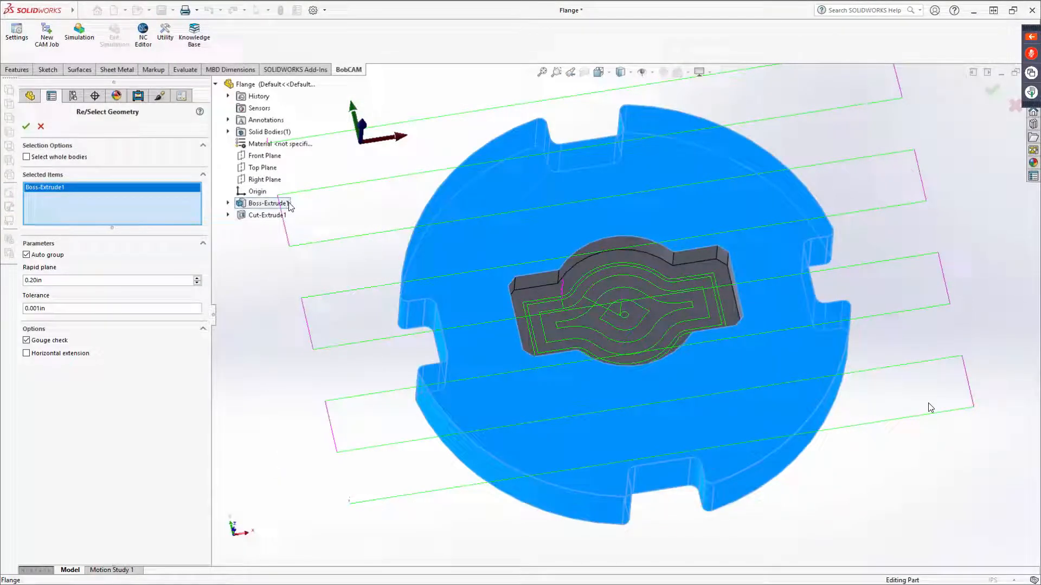
click(25, 126)
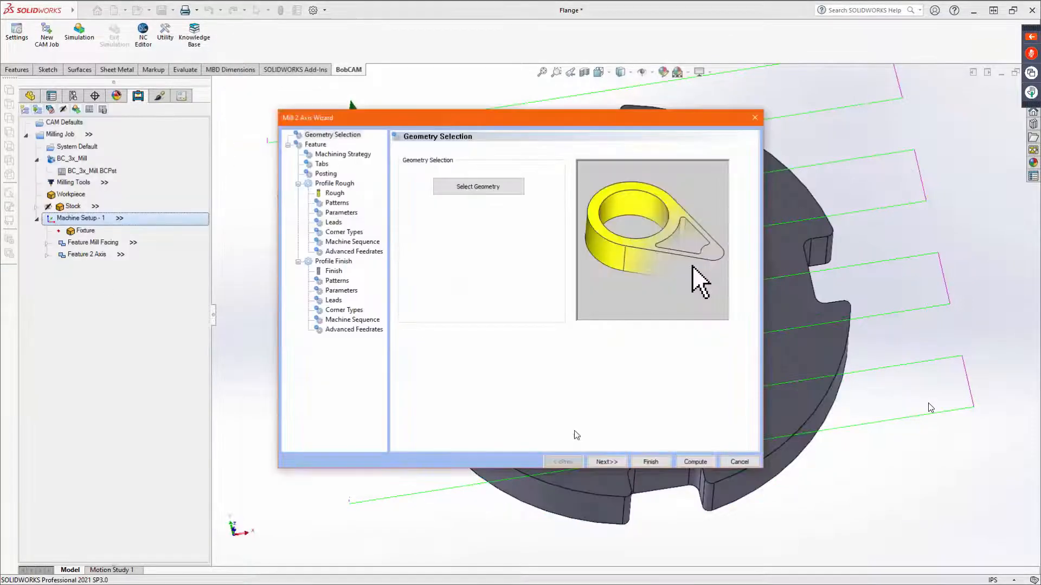
Step: Set the feature's total depth by picking the lower edge of the flange's outer profile
click(617, 463)
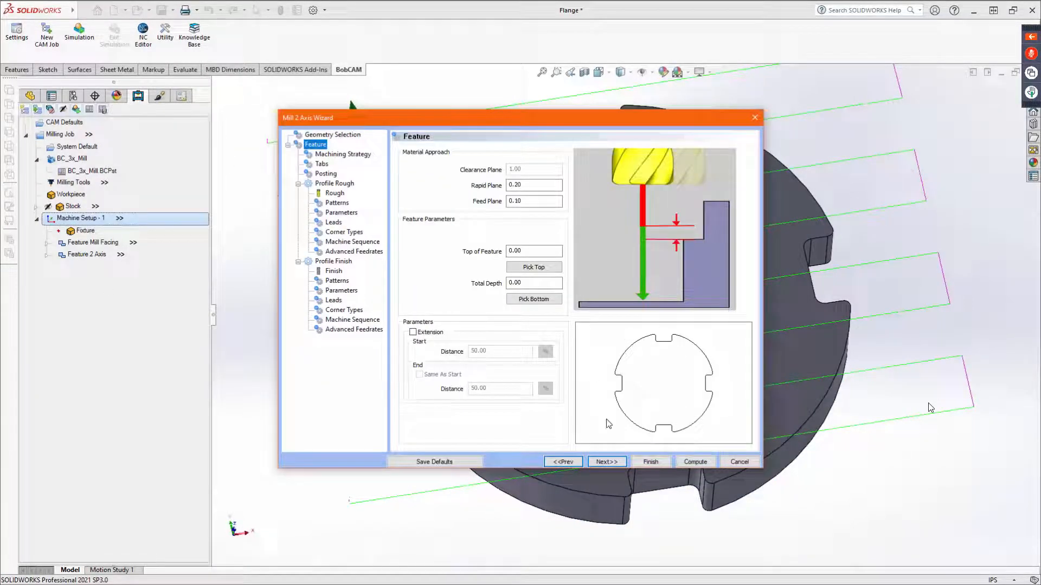
double_click(522, 283)
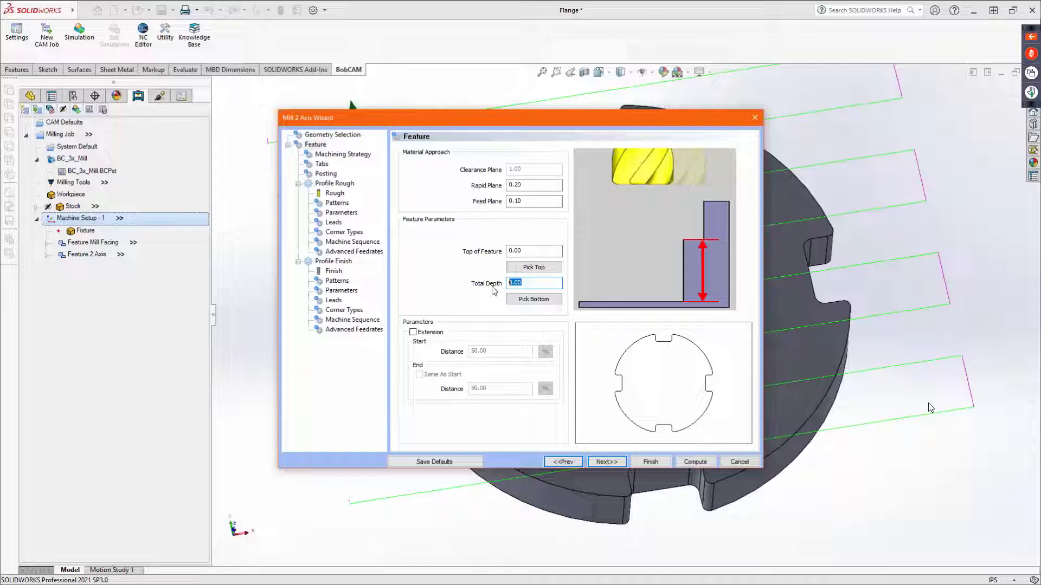
click(539, 299)
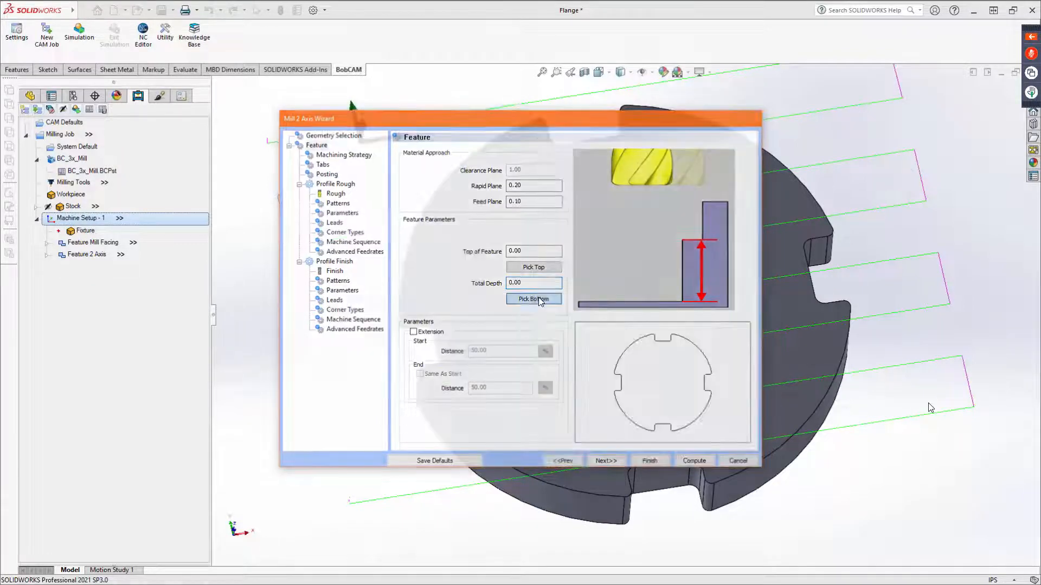
click(571, 519)
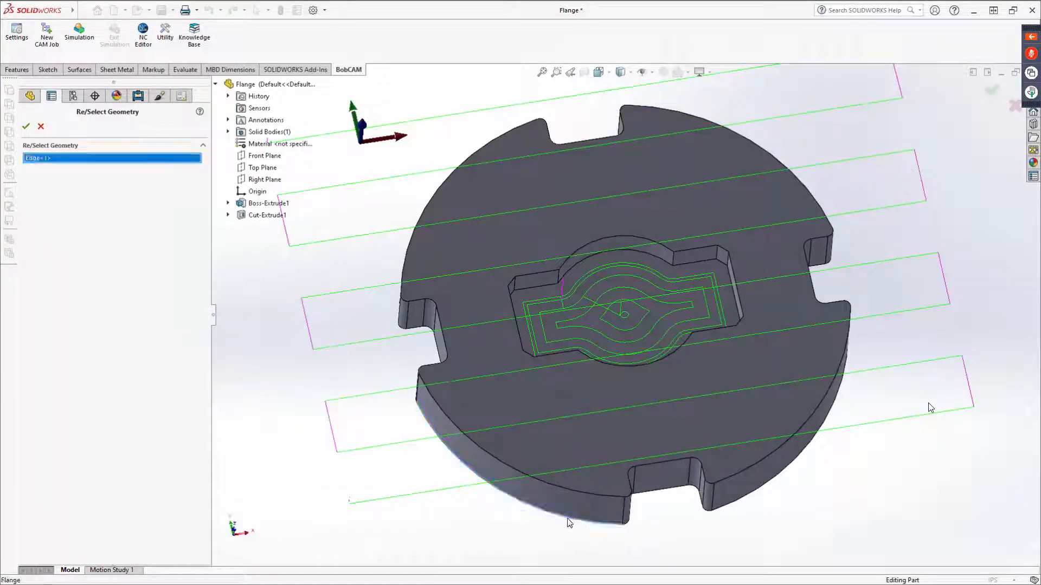
right_click(294, 319)
click(317, 381)
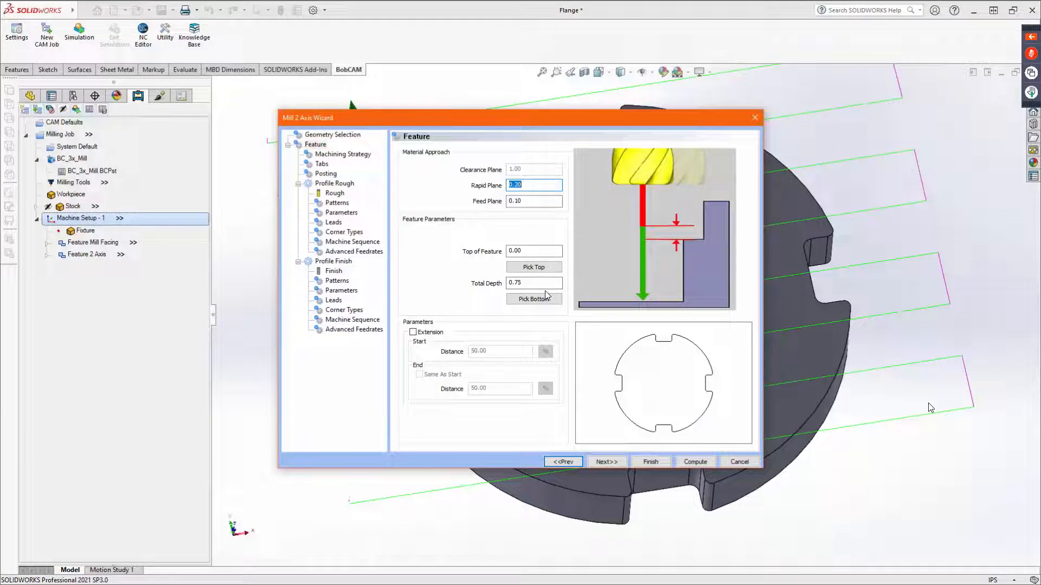
Step: Add a Chamfer Mill operation after the Profile Rough and Profile Finish operations in the machining strategy
click(607, 462)
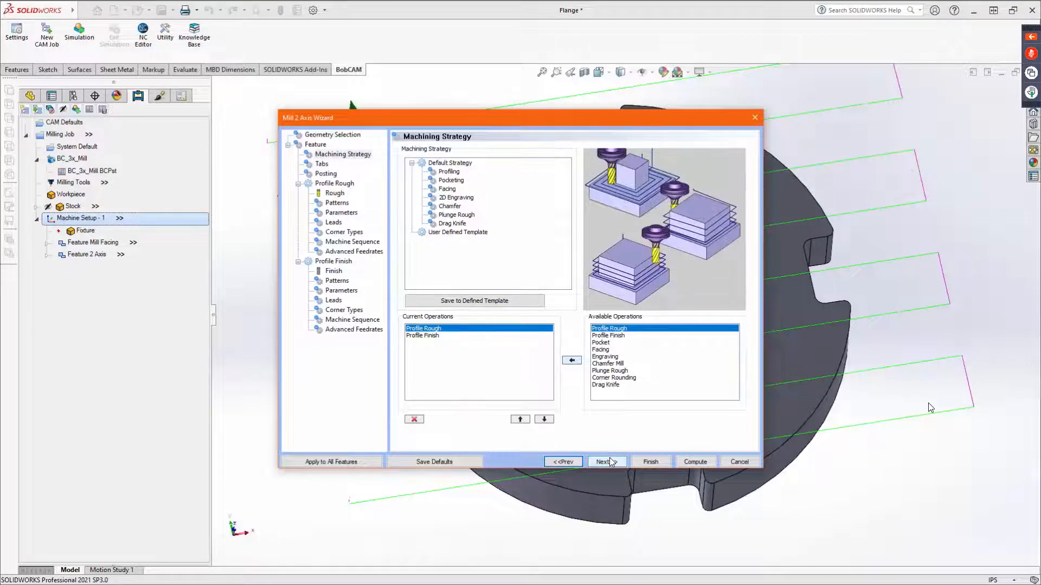
click(610, 461)
click(563, 463)
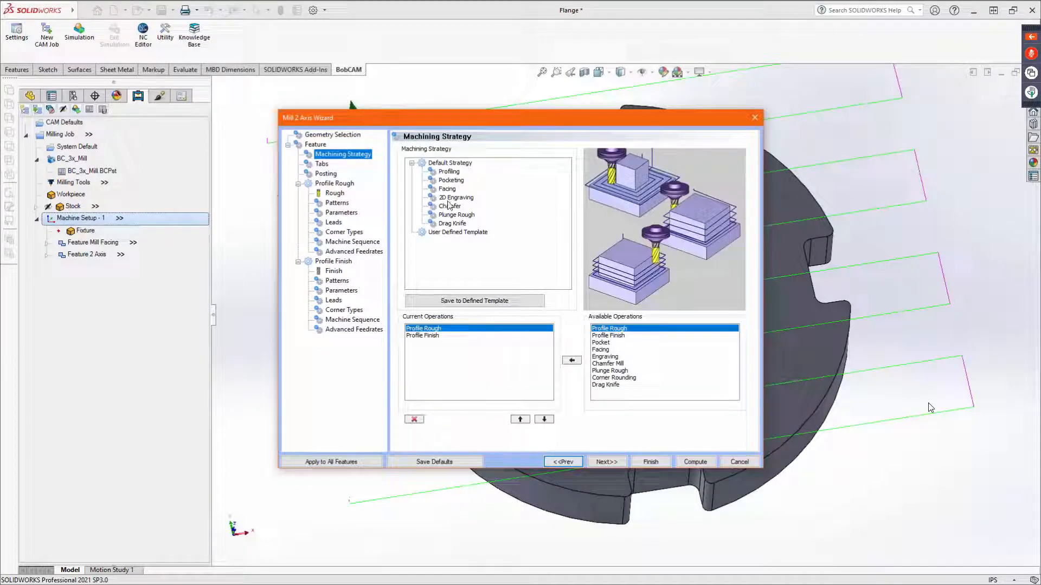
click(433, 336)
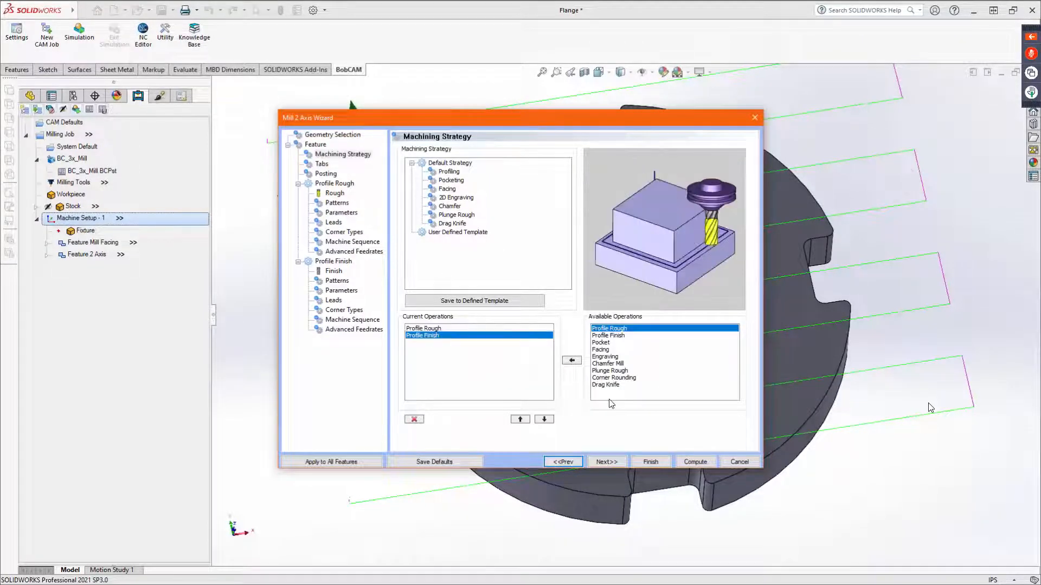
click(608, 363)
click(572, 361)
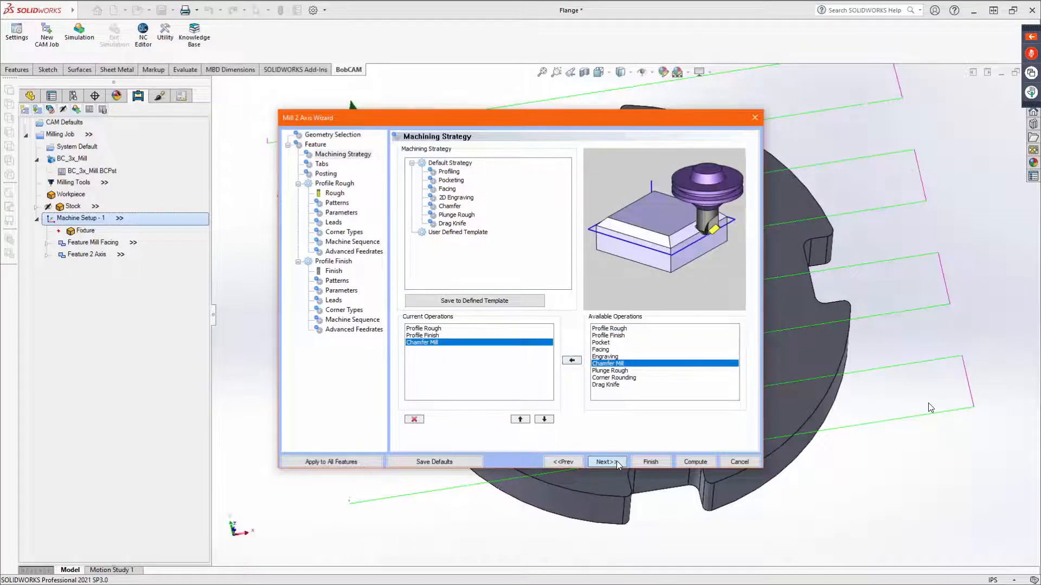
Step: Keep the default tabs and posting settings and set the Profile Rough tool diameter to 0.37
click(616, 460)
click(616, 461)
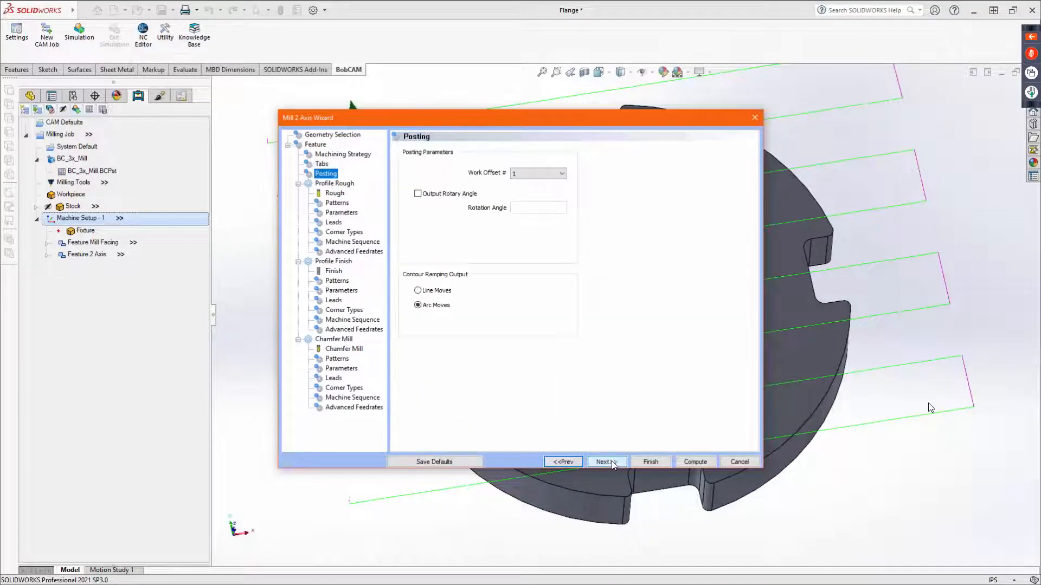
click(605, 462)
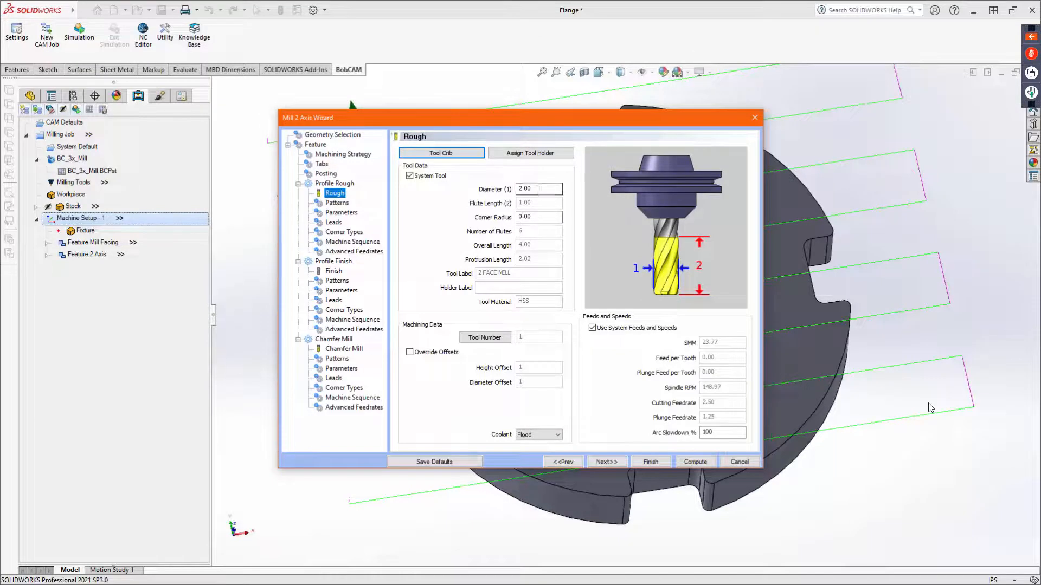
key(Tab)
text(0.37)
key(Tab)
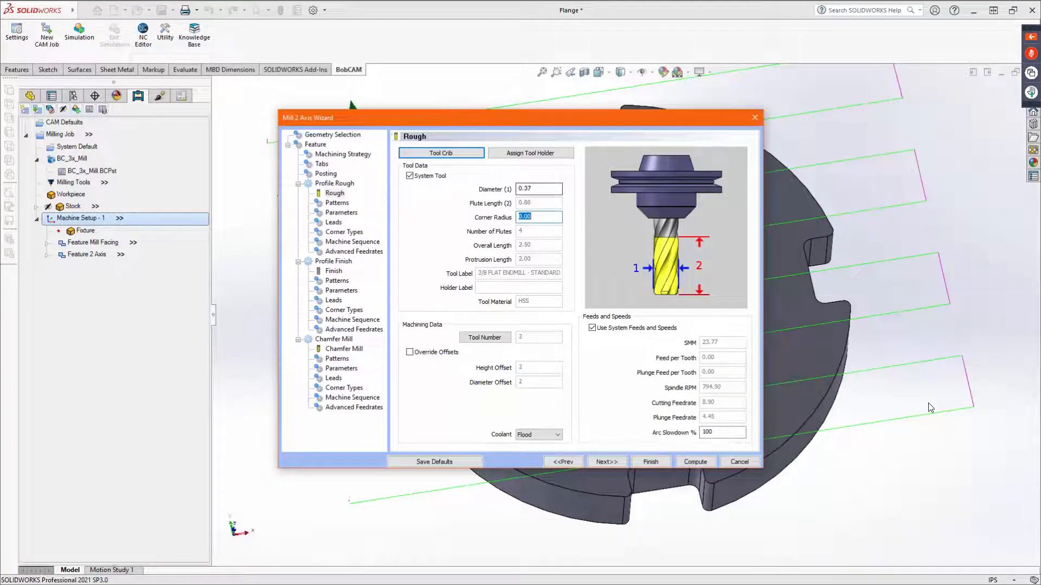
Step: Accept the remaining Profile Rough defaults and all Profile Finish defaults, proceeding to the Chamfer Mill tool settings
click(612, 460)
click(611, 460)
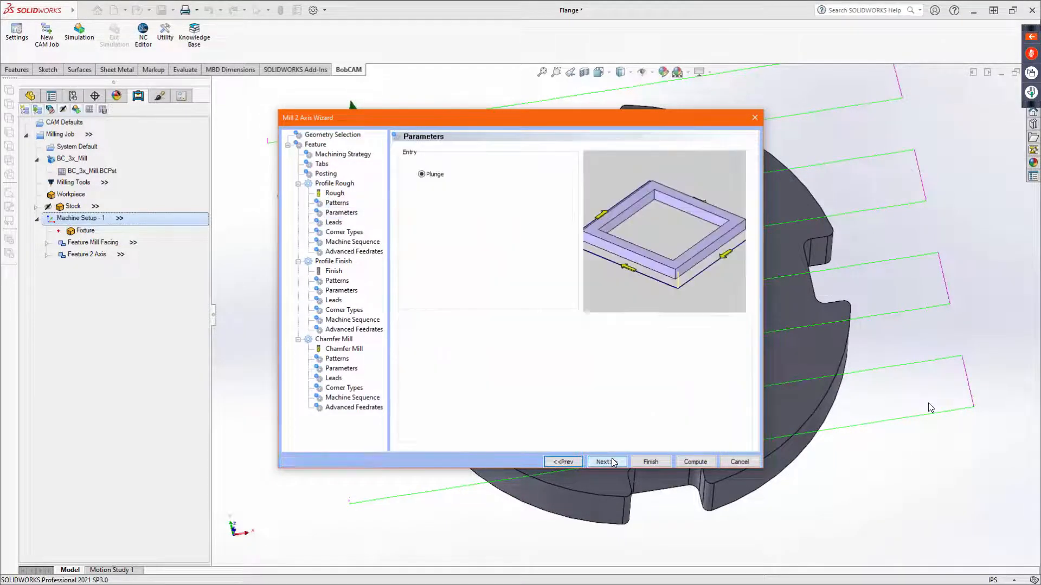
click(611, 461)
click(611, 461)
click(611, 461)
click(611, 462)
click(611, 462)
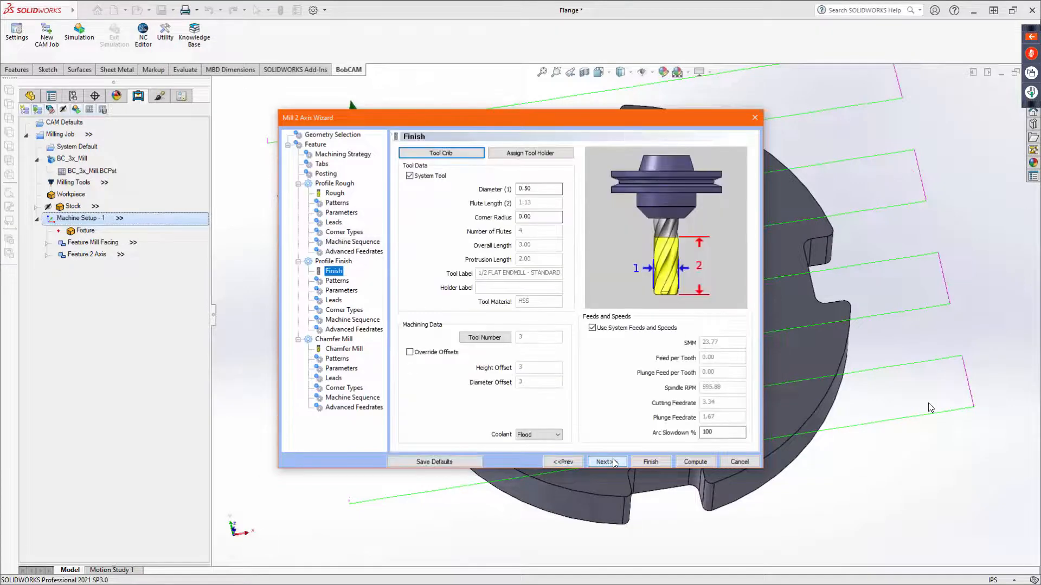
click(611, 461)
click(612, 461)
click(611, 461)
click(611, 462)
click(611, 461)
click(611, 461)
click(611, 461)
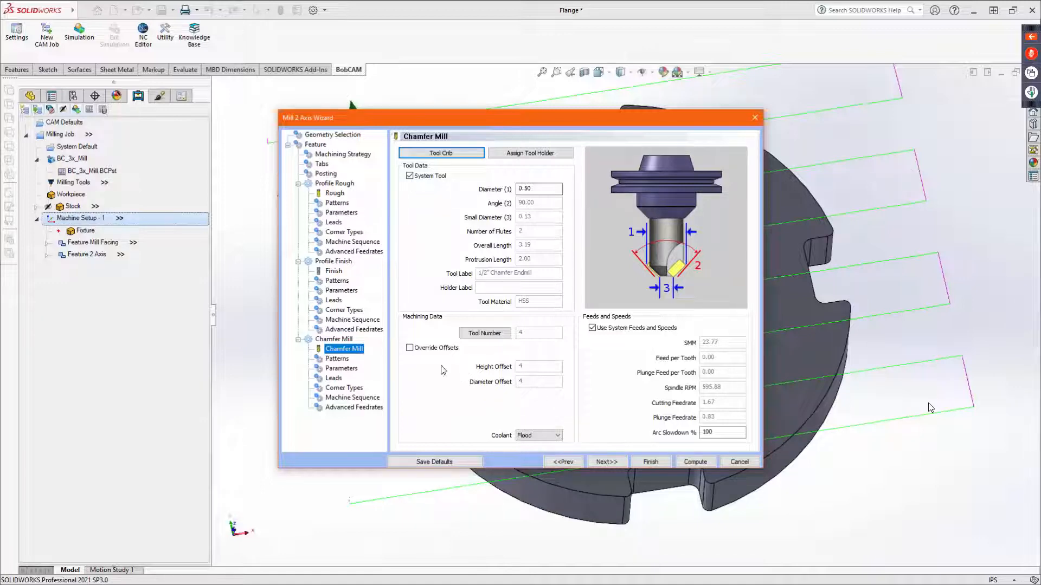
Step: Set the chamfer mill's diameter to 0.25 and keep the Standard pattern with its default compensation
drag(533, 188, 476, 192)
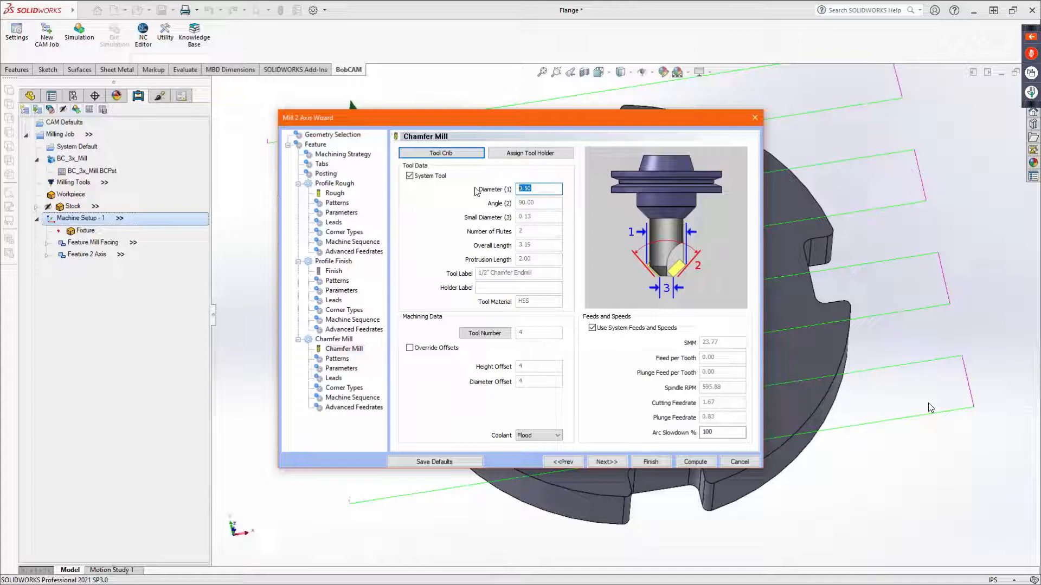
text(0.25)
key(Tab)
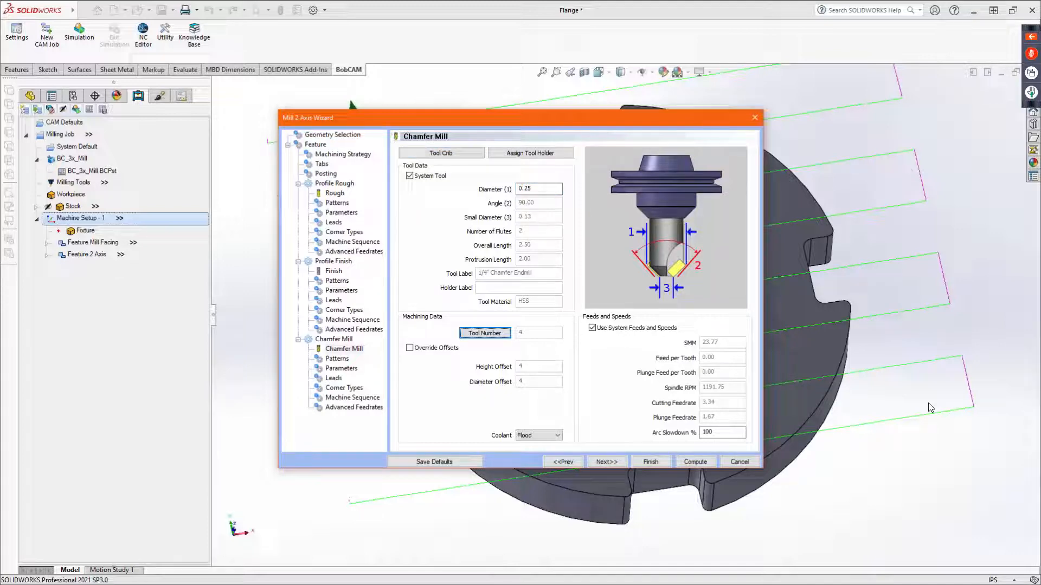
click(607, 463)
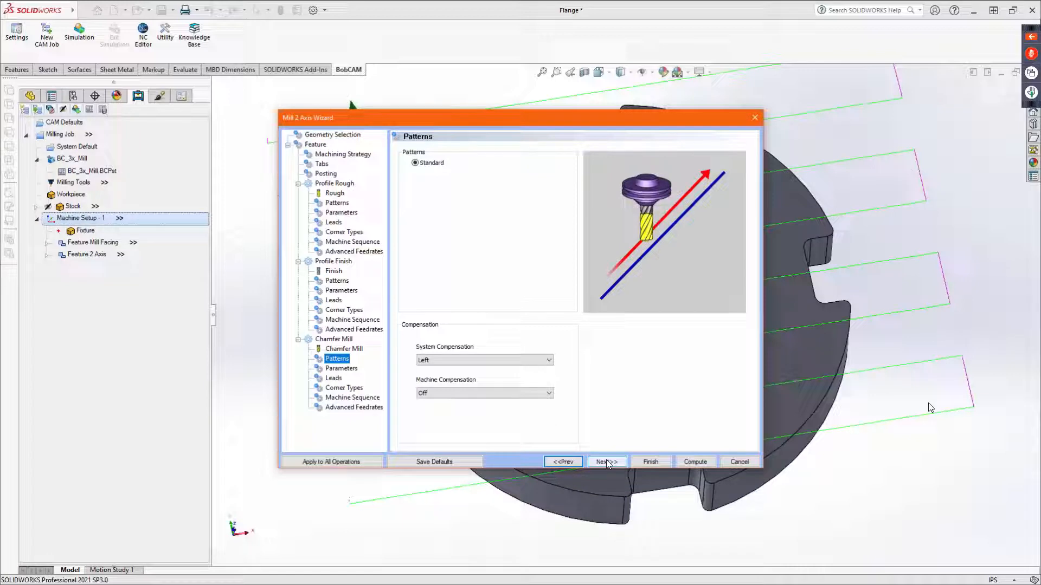
click(607, 462)
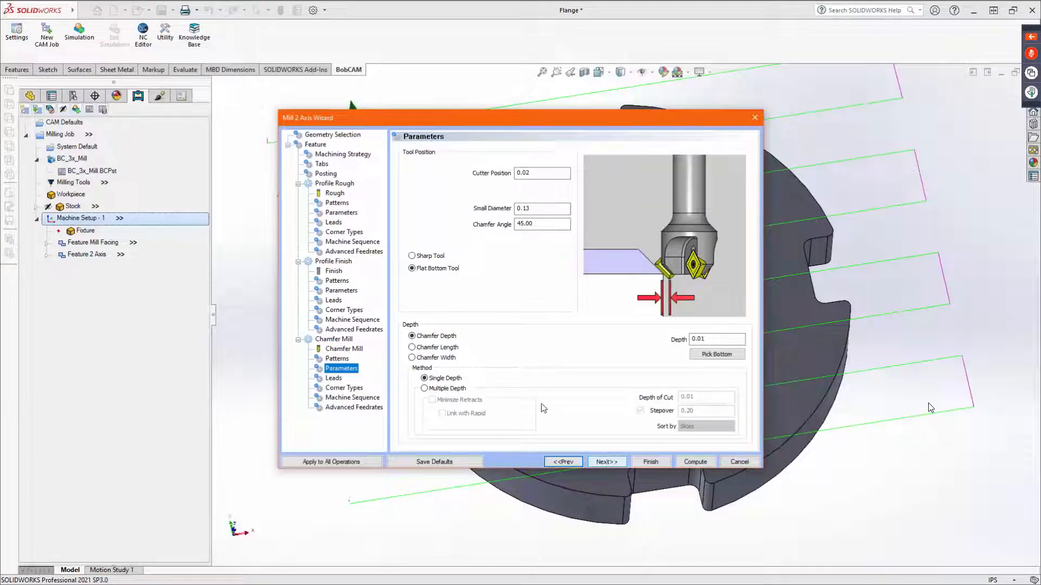
Step: Compare the Sharp Tool and Flat Bottom Tool options and examine the chamfer's cutter position and small diameter settings
click(537, 173)
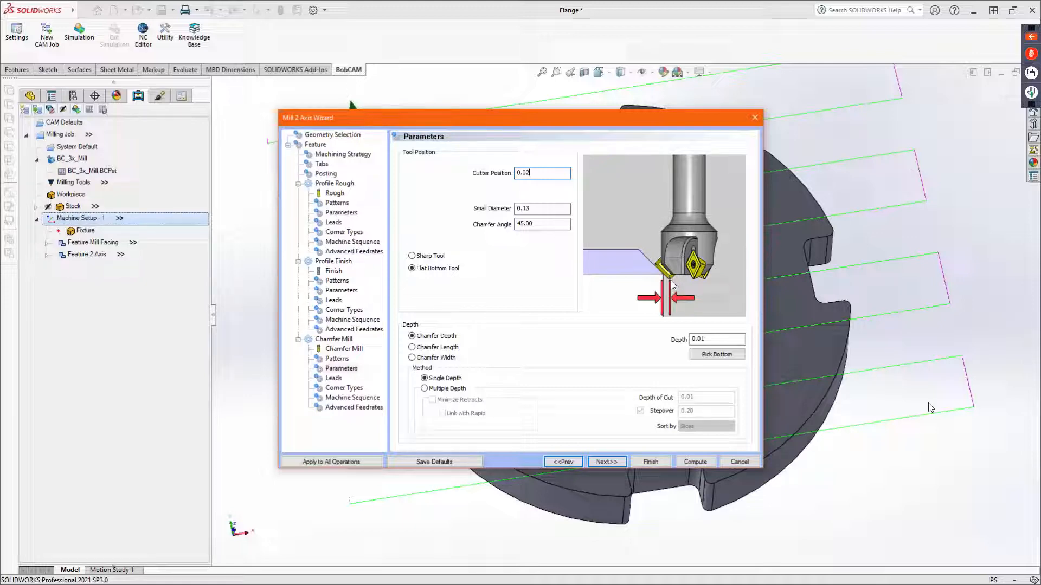
click(412, 255)
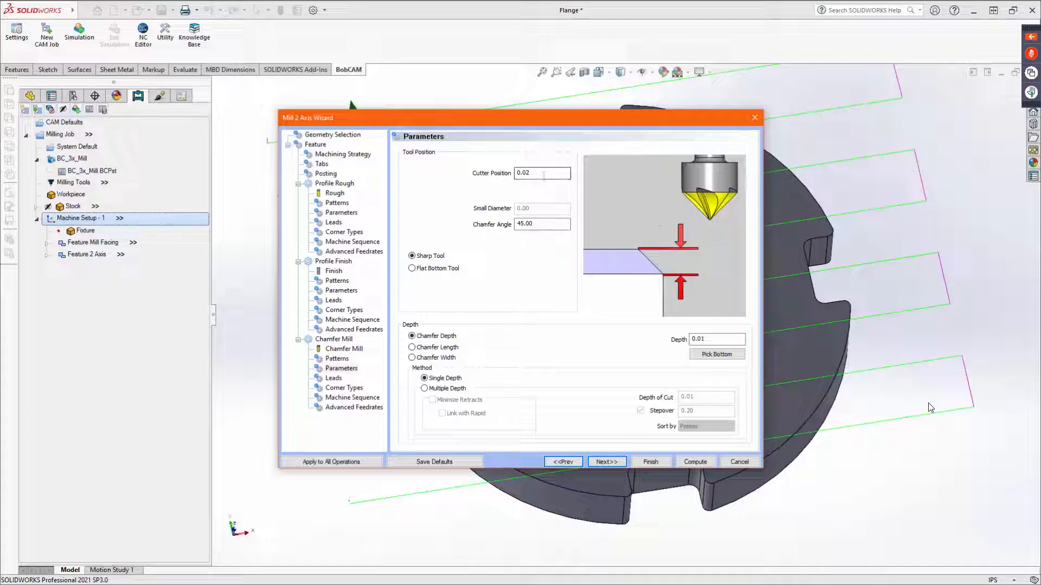
click(412, 268)
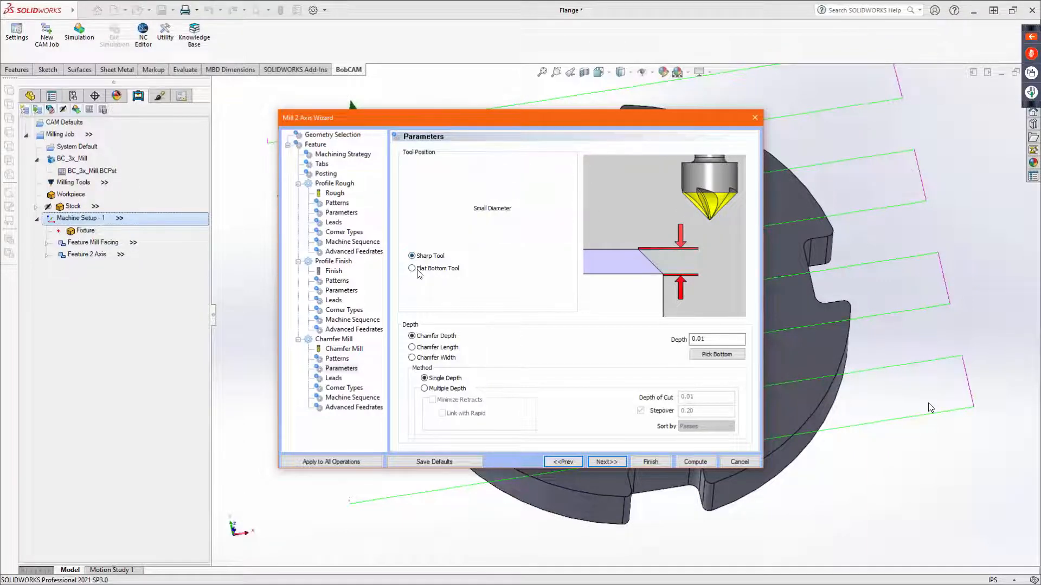
double_click(547, 173)
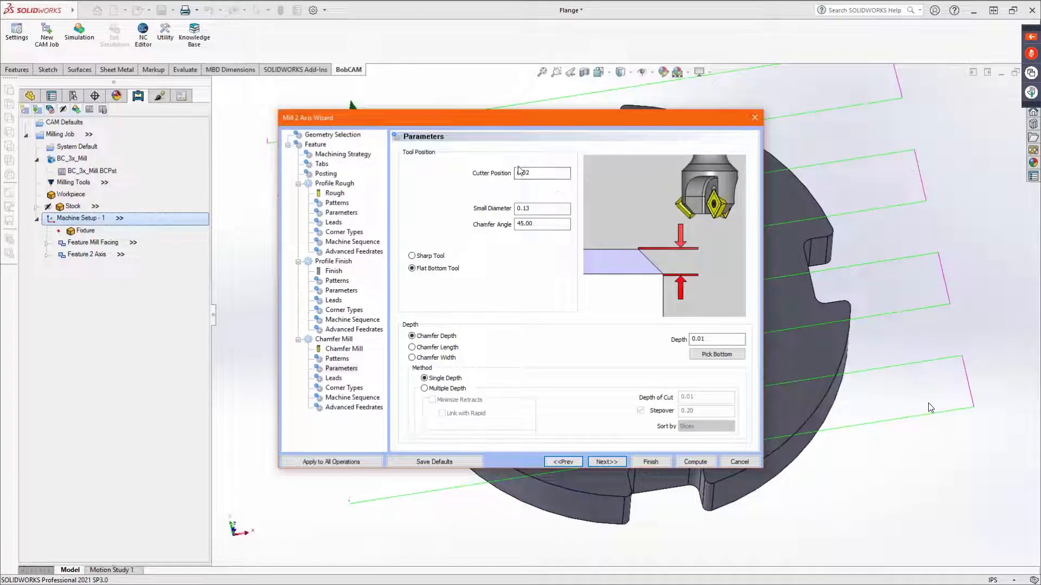
text(0.02)
click(546, 178)
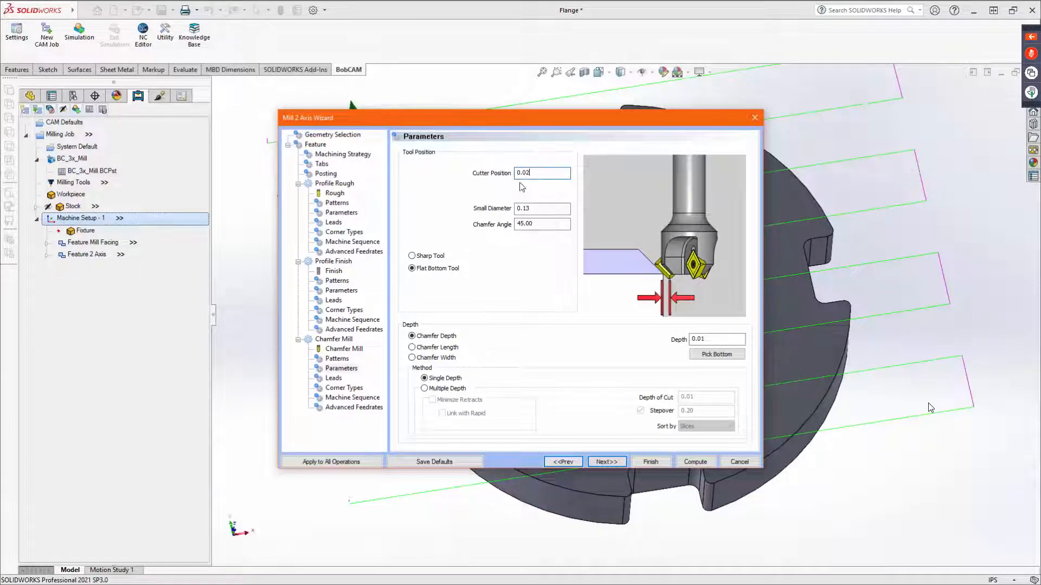
click(531, 209)
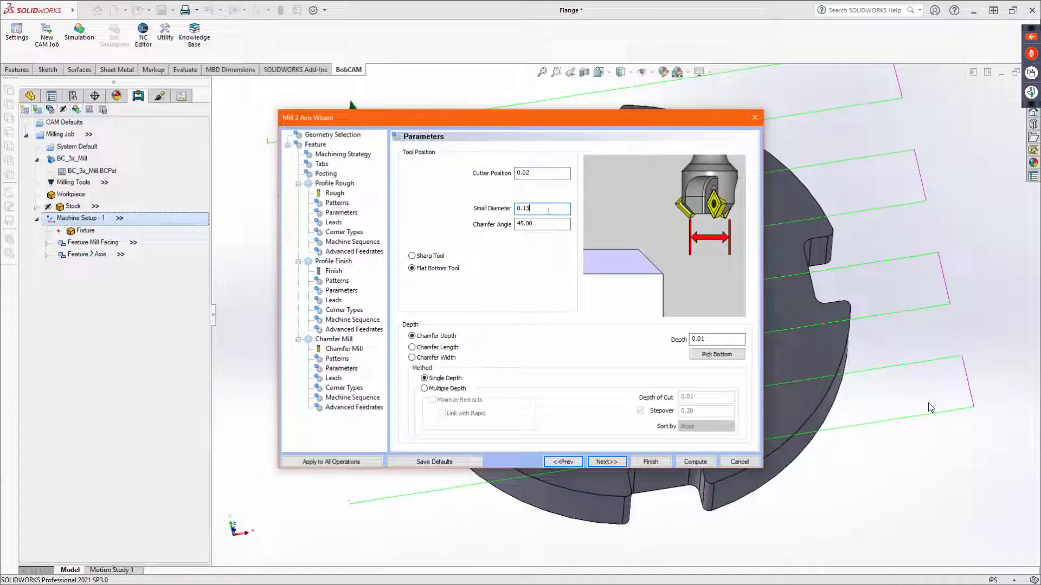
Step: Set the chamfer to use a Sharp Tool and check the chamfer mill's small diameter in its tool data
click(432, 257)
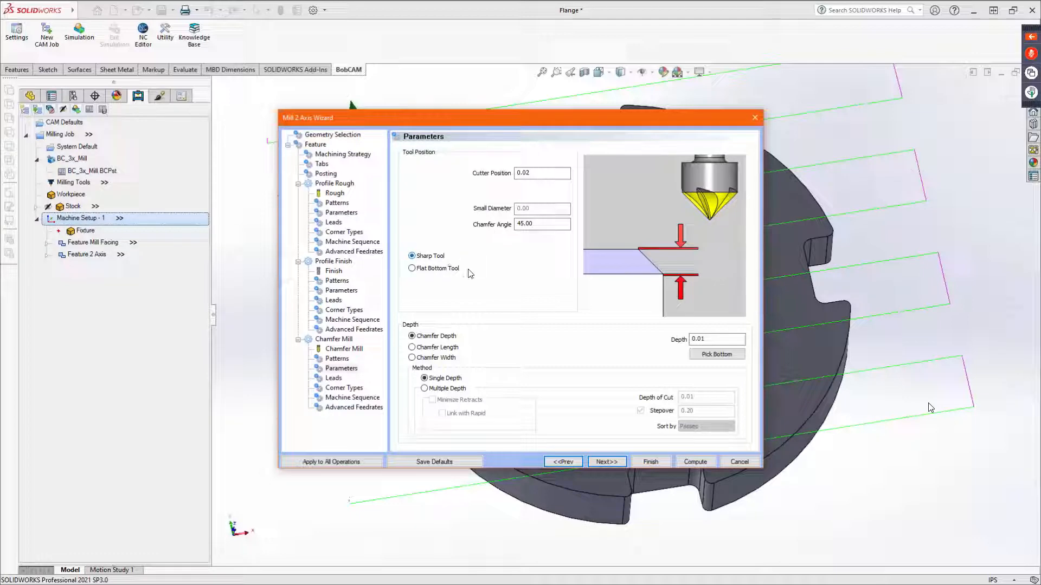
click(341, 351)
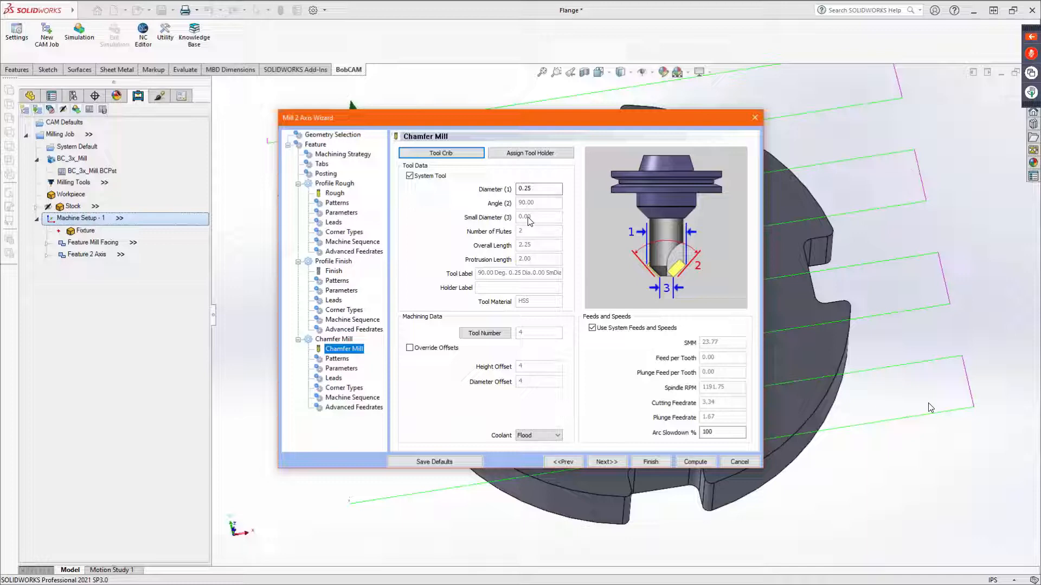
click(341, 368)
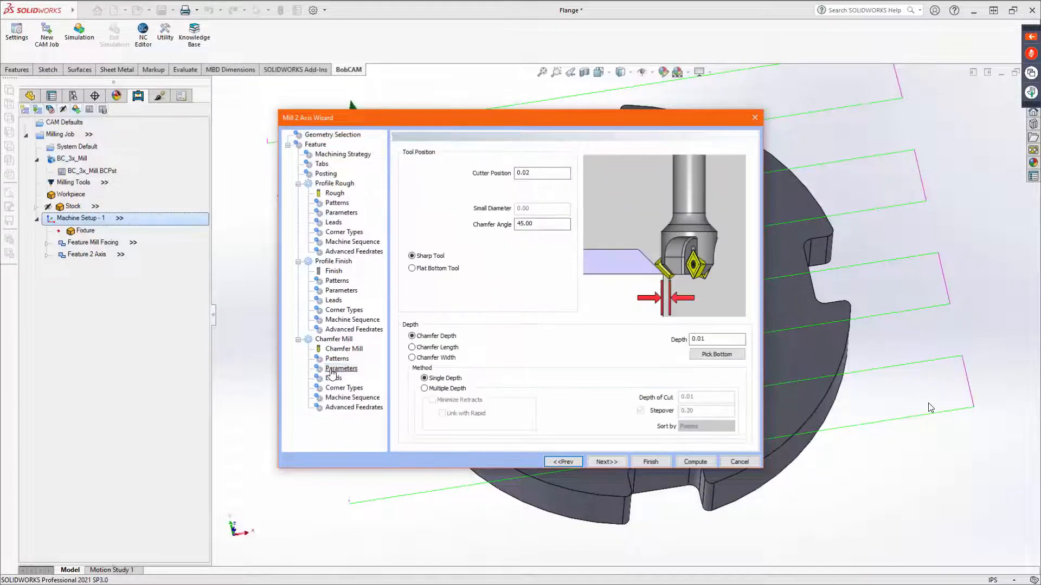
Step: Try a chamfer angle of 30 and check the chamfer mill's tool angle, restoring the chamfer angle to 45
double_click(544, 224)
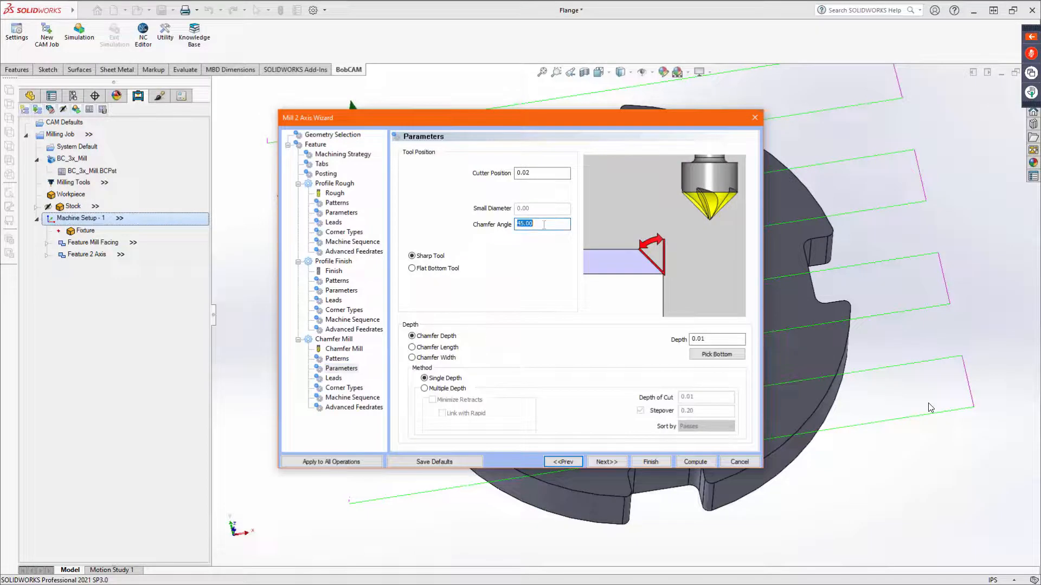
text(30)
key(Tab)
click(345, 349)
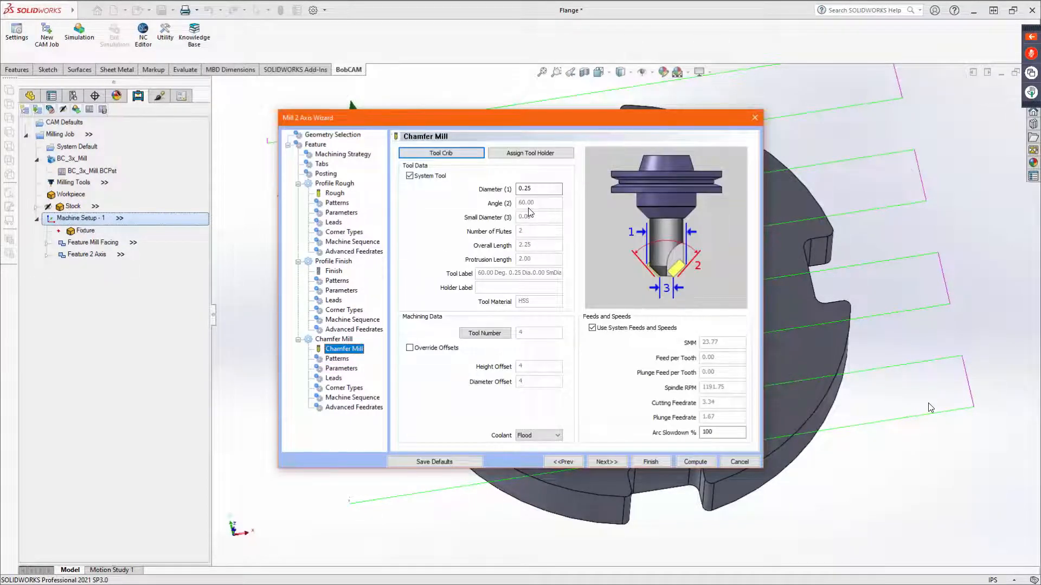
click(338, 359)
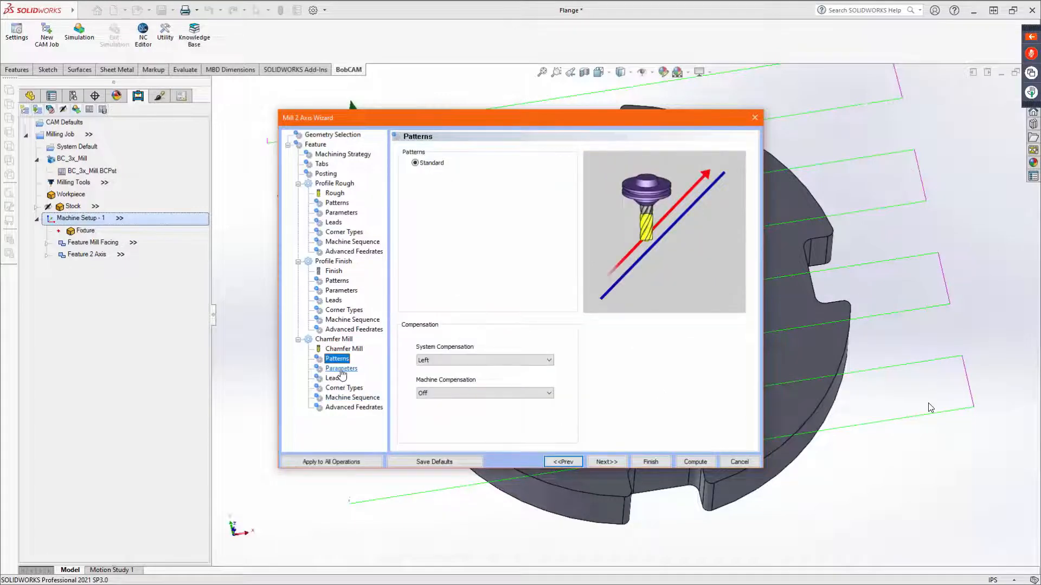
click(341, 368)
double_click(547, 227)
text(45)
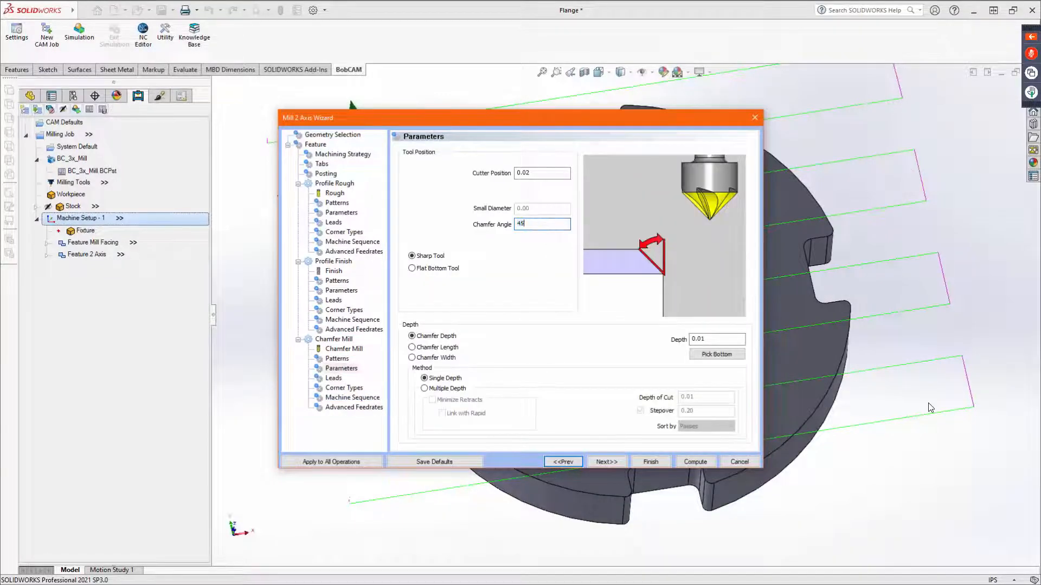
key(Tab)
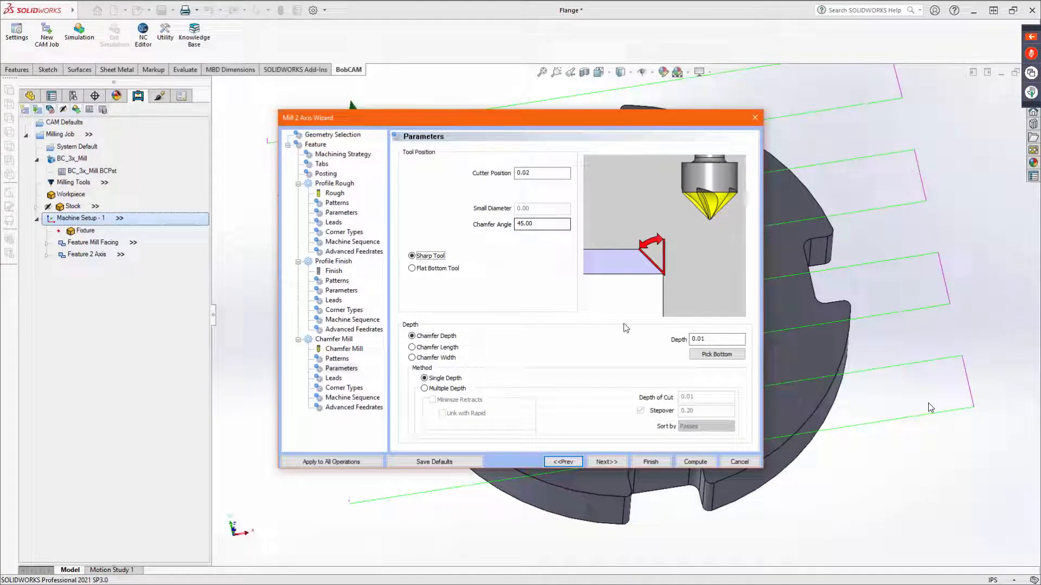
Step: Set the chamfer depth to 0.03
double_click(706, 341)
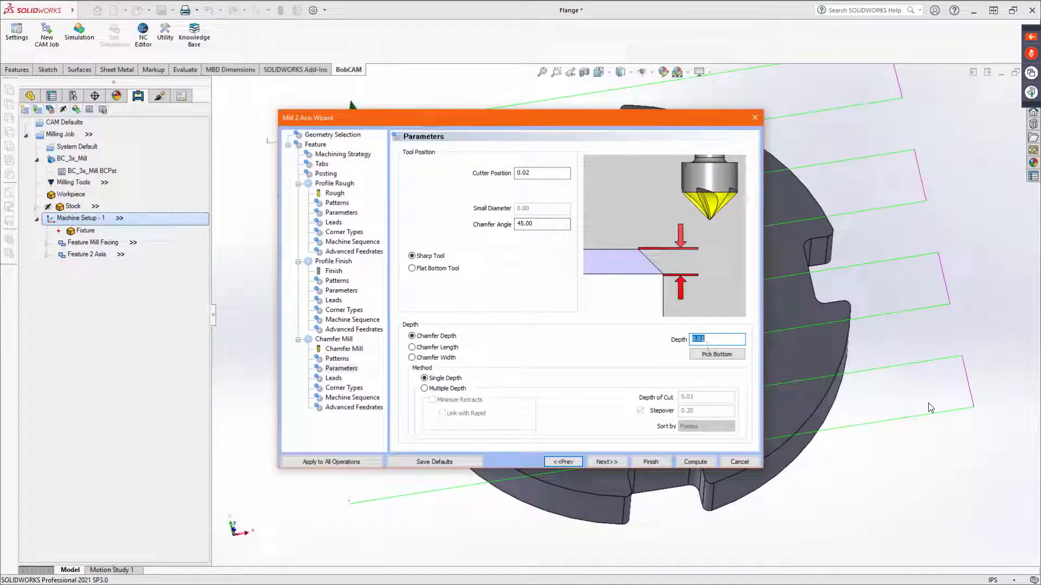
text(0.03)
key(Tab)
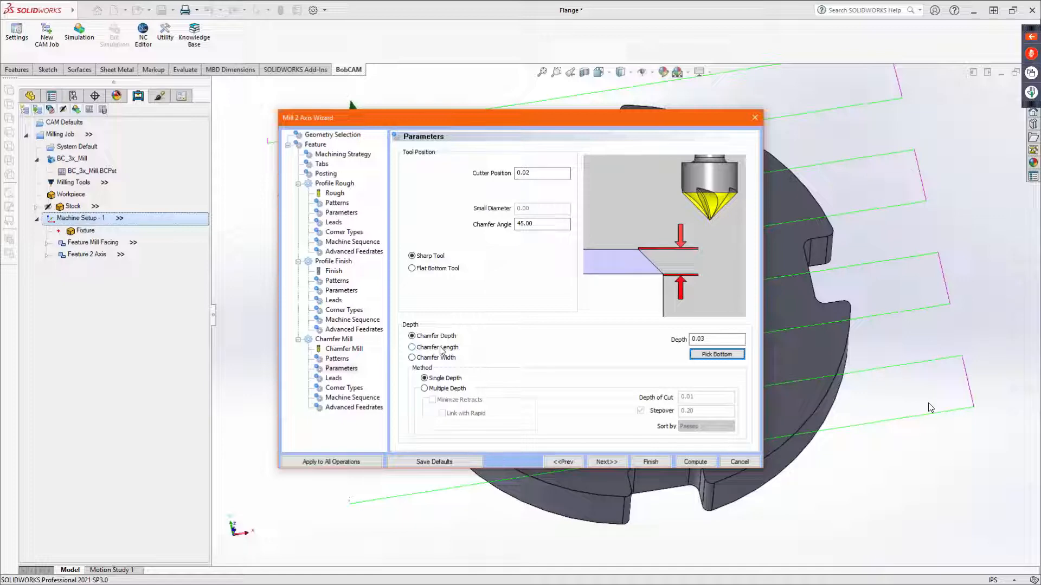
Step: Try the chamfer's Multiple Depth method with the stepover option off, restoring Single Depth
click(432, 391)
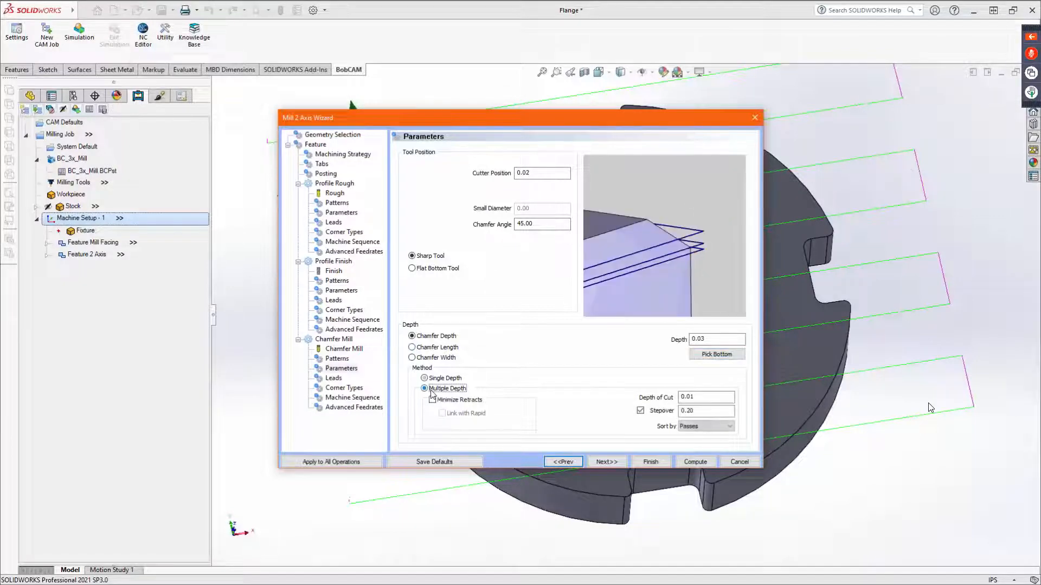
click(641, 410)
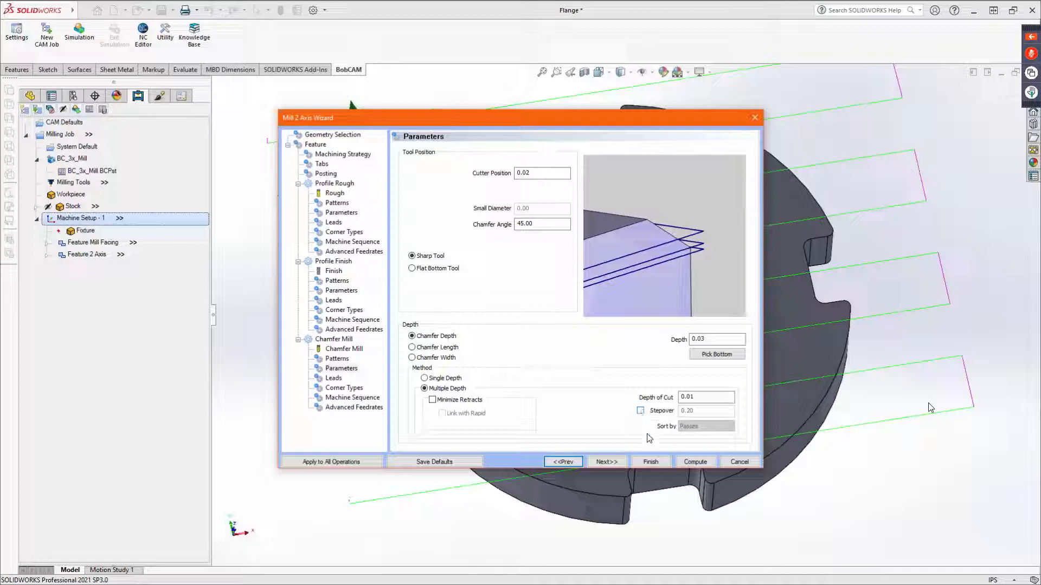
click(435, 380)
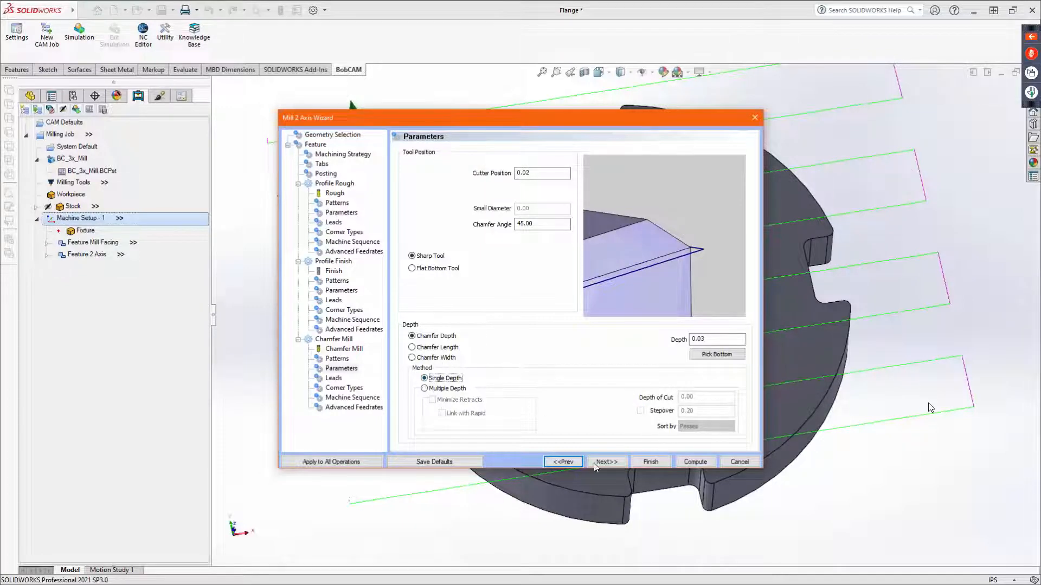
Step: Set the chamfer's lead-in to Blend with a line length of 0.1 and an arc radius of 0.1
click(613, 465)
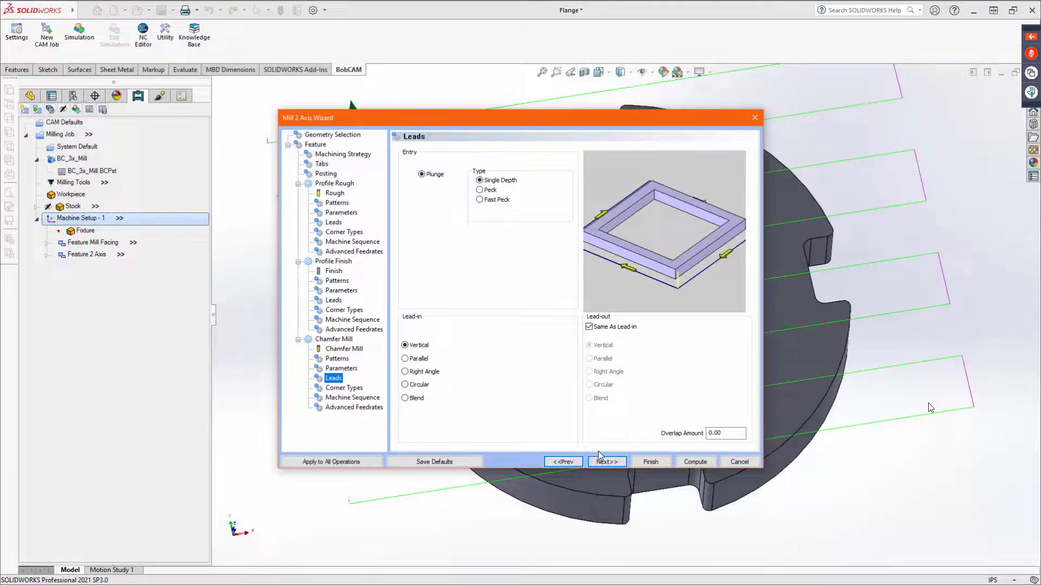
click(410, 399)
double_click(551, 384)
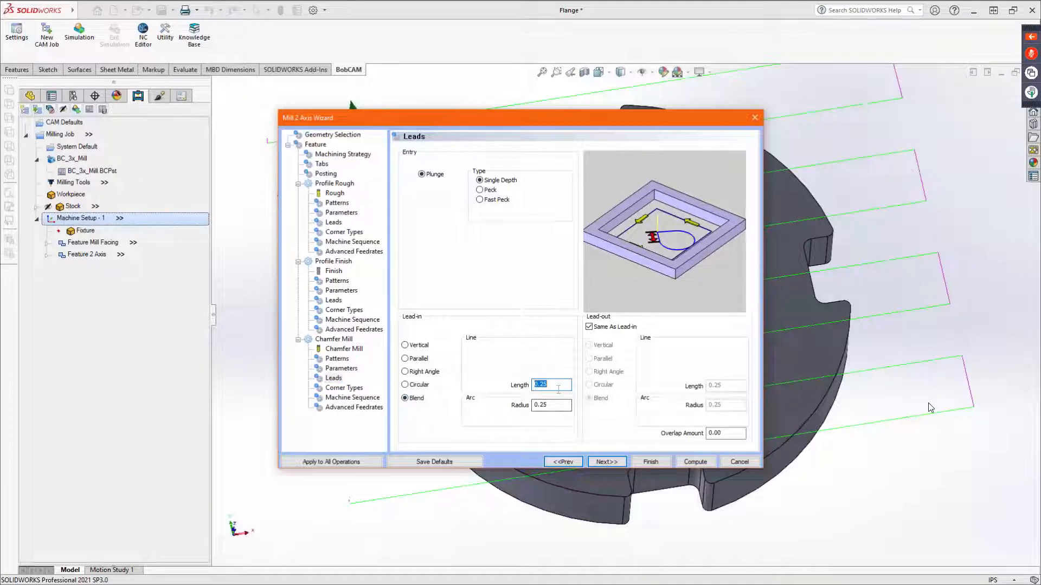
text(.1)
key(Tab)
text(.1)
key(Tab)
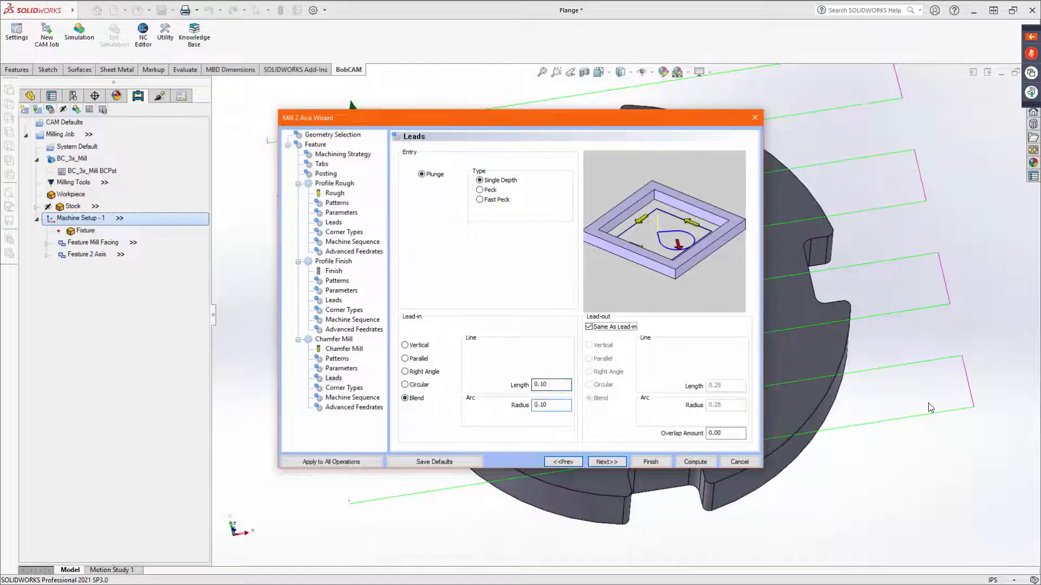
Step: Accept the chamfer's Sharp corner types and Closest sort order, and compute the outer profile feature
click(604, 460)
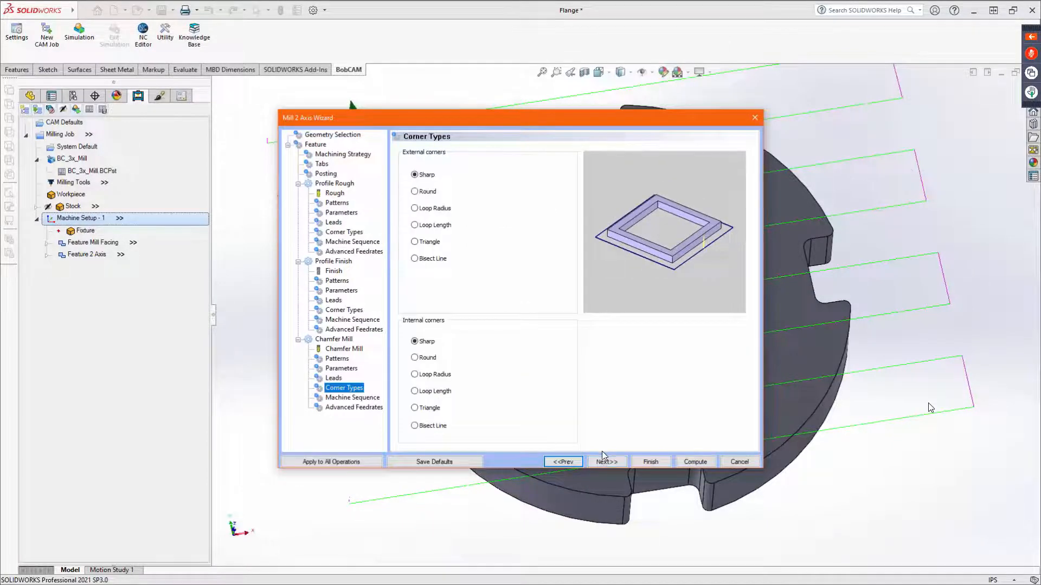
click(603, 463)
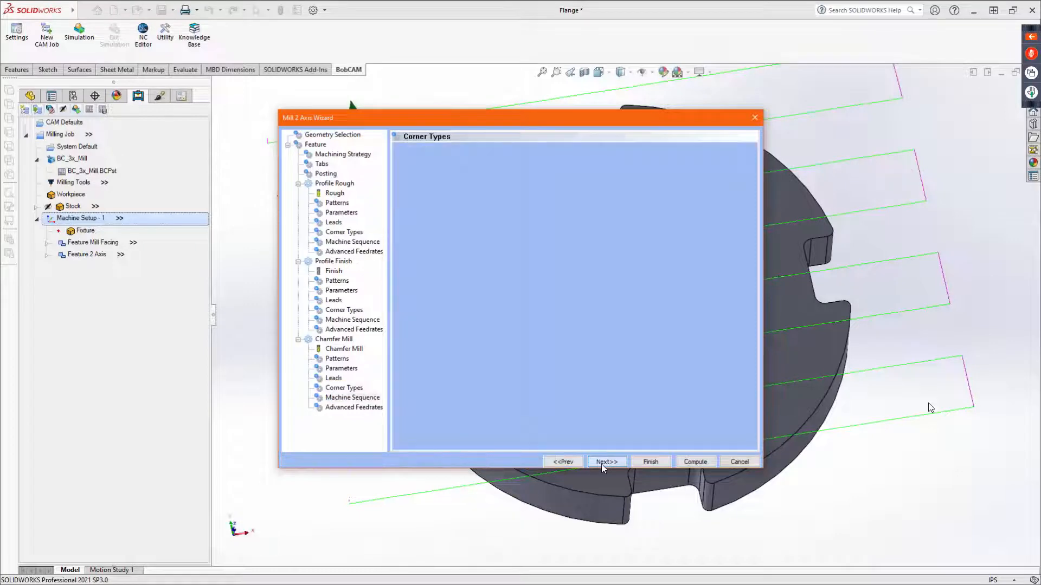
click(602, 463)
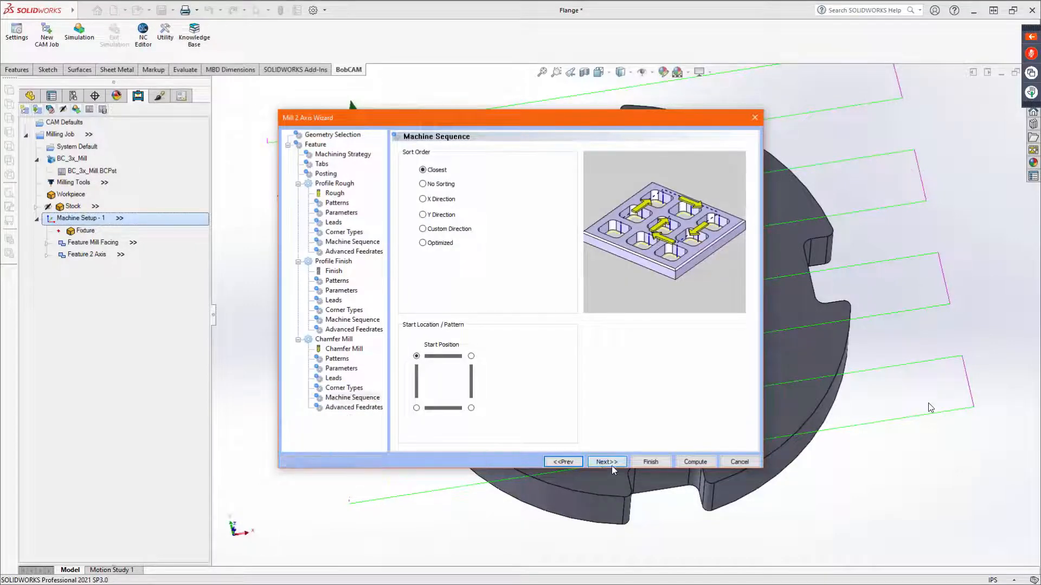
click(701, 463)
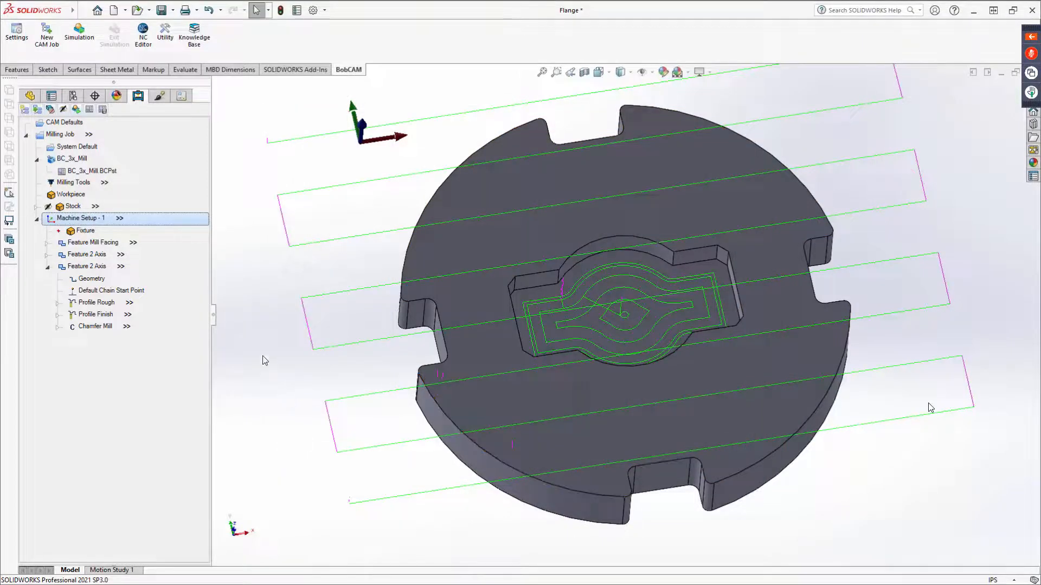
Step: Reverse the direction of the outer profile's default chain start point and recompute the feature's toolpaths
right_click(129, 293)
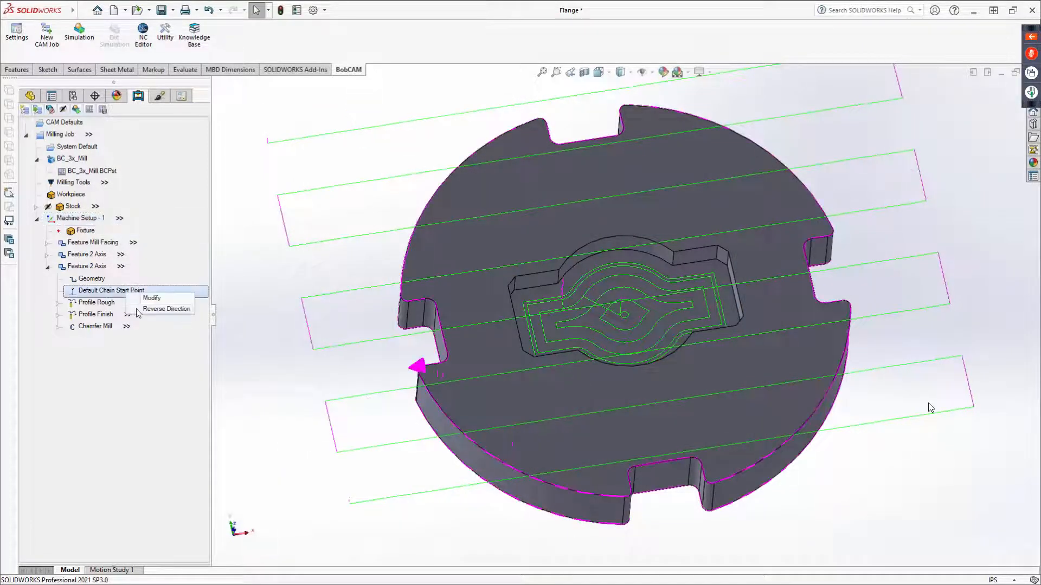
click(157, 309)
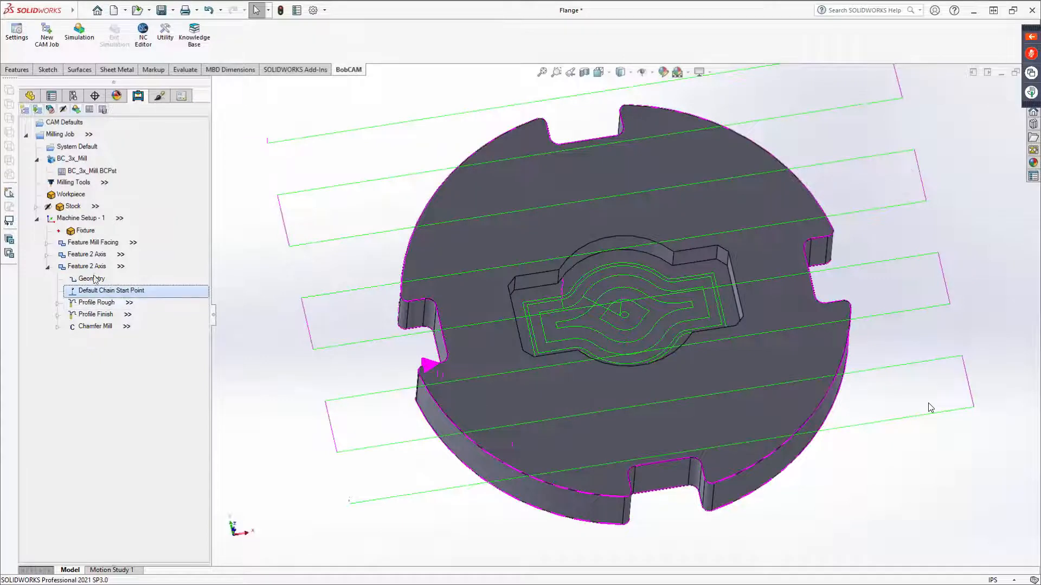
right_click(89, 271)
click(134, 301)
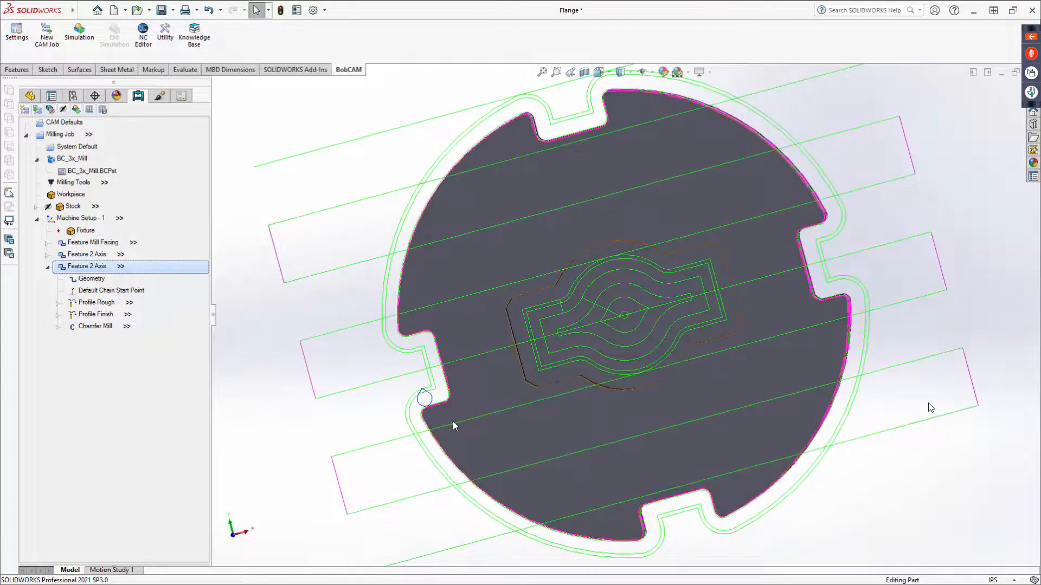
Step: Move the outer profile's start point onto the flange's upper-left outer arc and recompute all of the feature's toolpaths
right_click(111, 291)
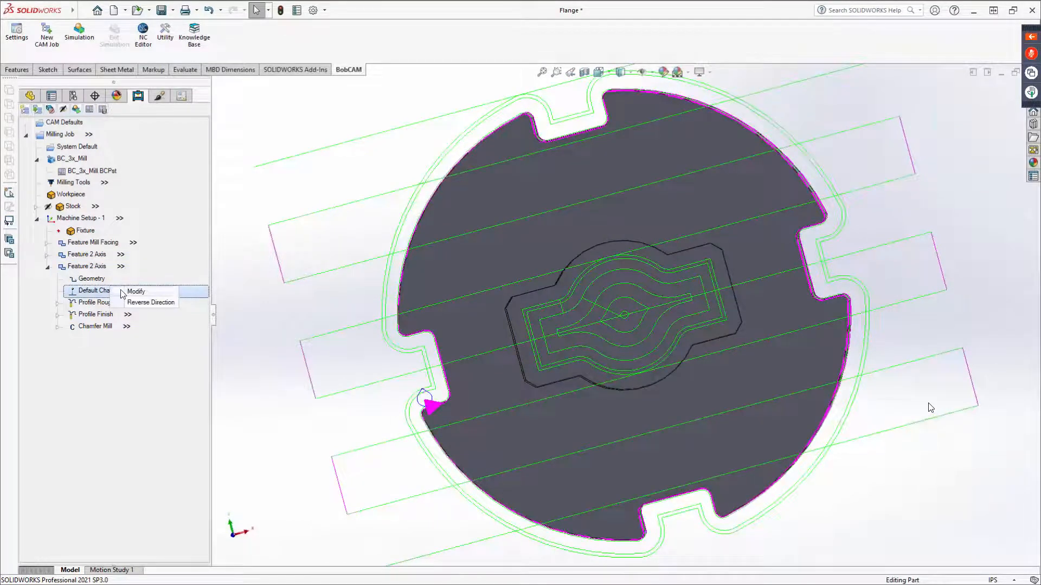
click(136, 291)
click(421, 213)
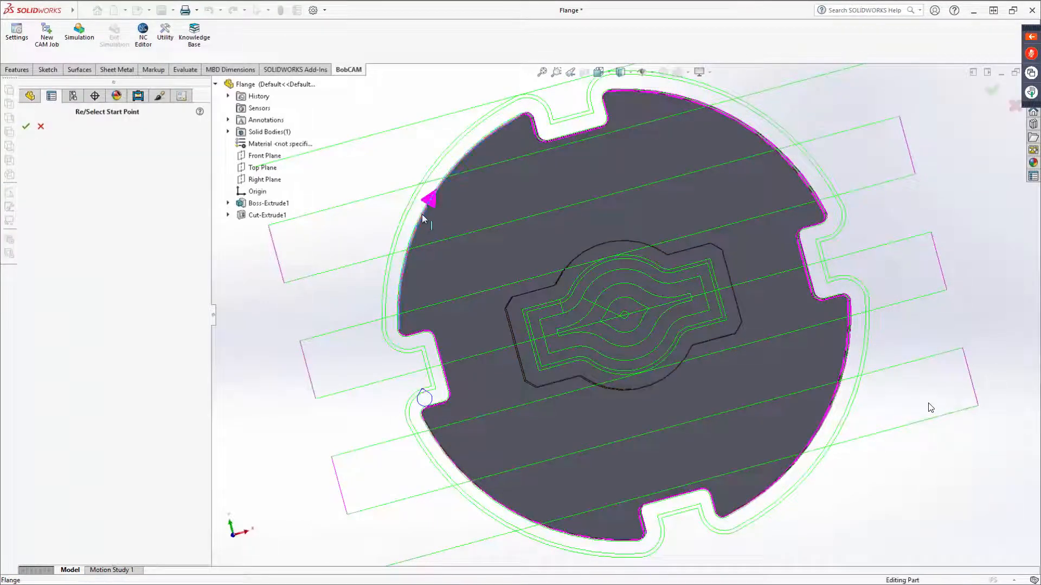
right_click(351, 205)
click(363, 213)
right_click(363, 215)
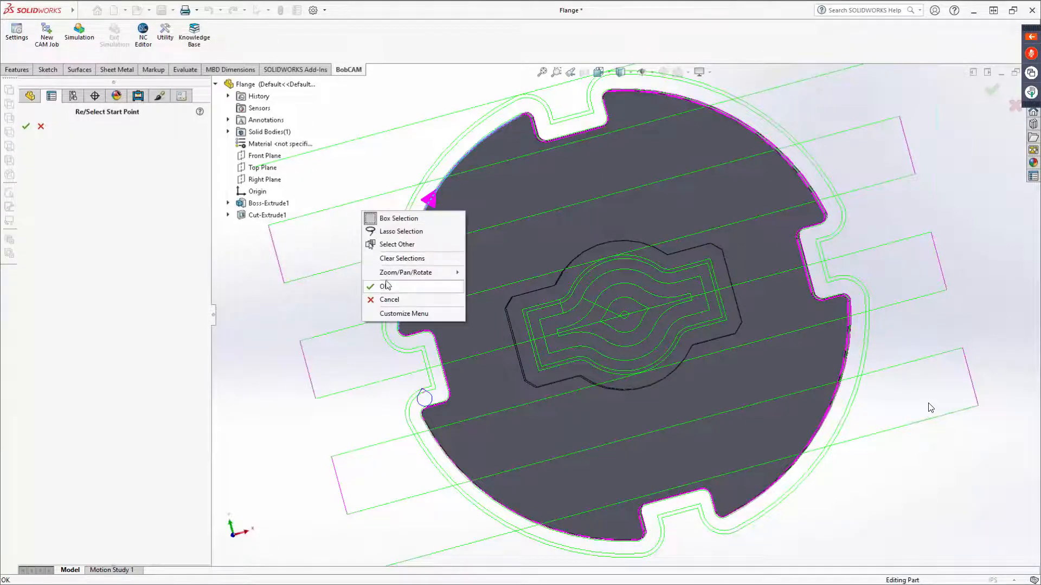
click(382, 284)
right_click(91, 277)
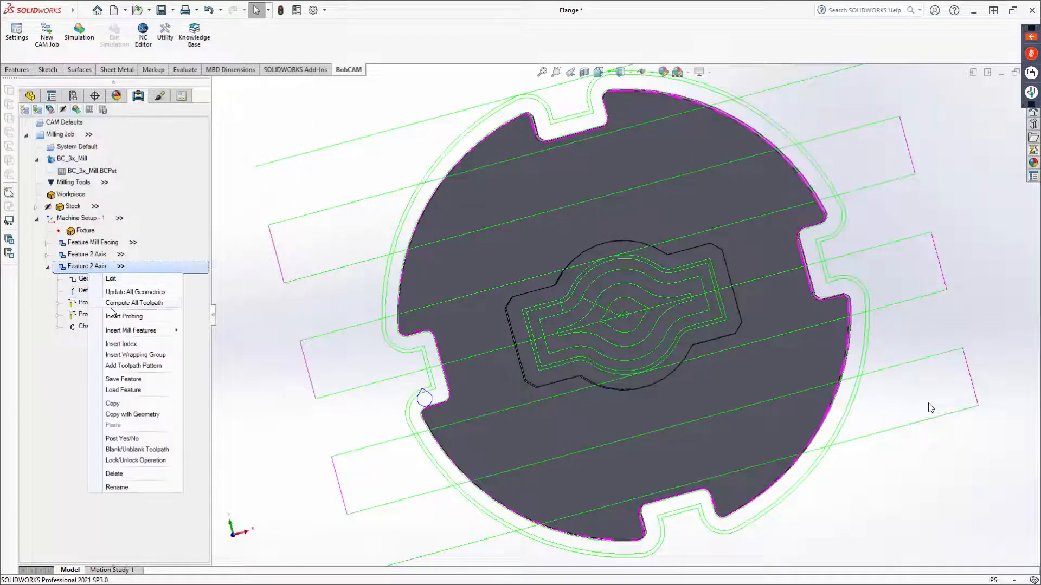
click(115, 312)
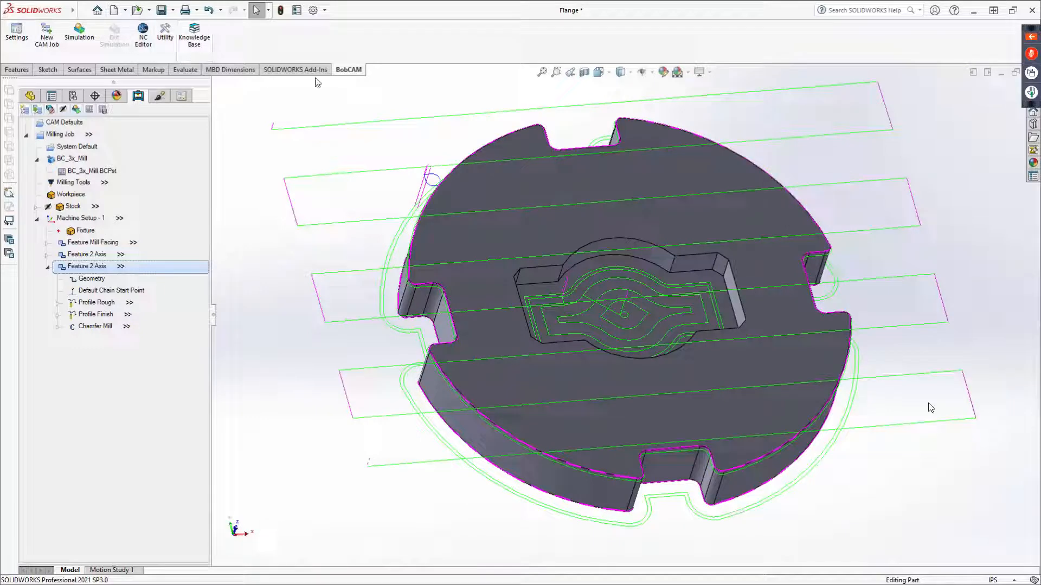
Step: Run the full machining simulation and examine the machined part's curved edge up close before closing the simulation
click(49, 266)
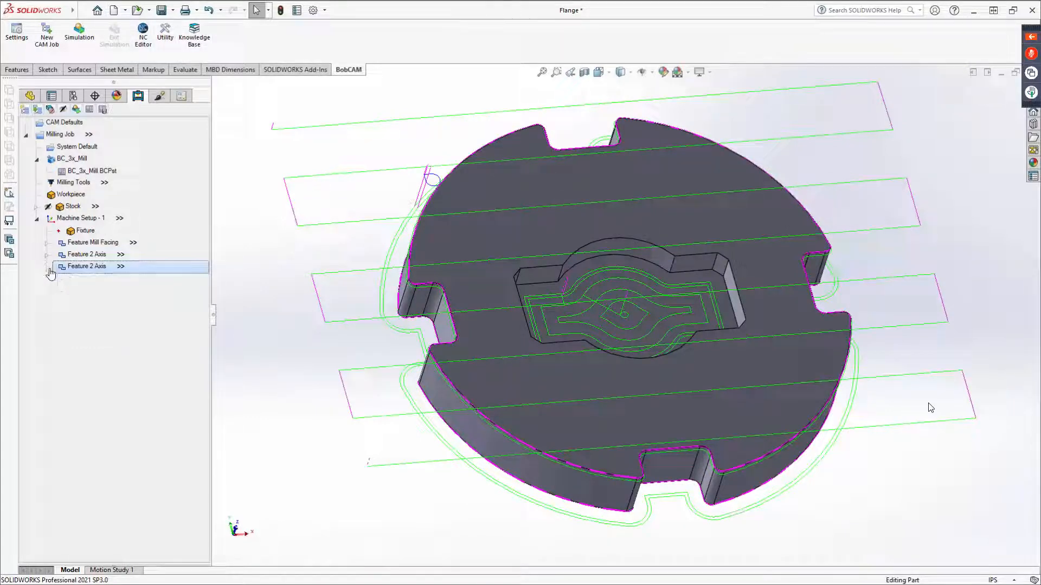
click(79, 33)
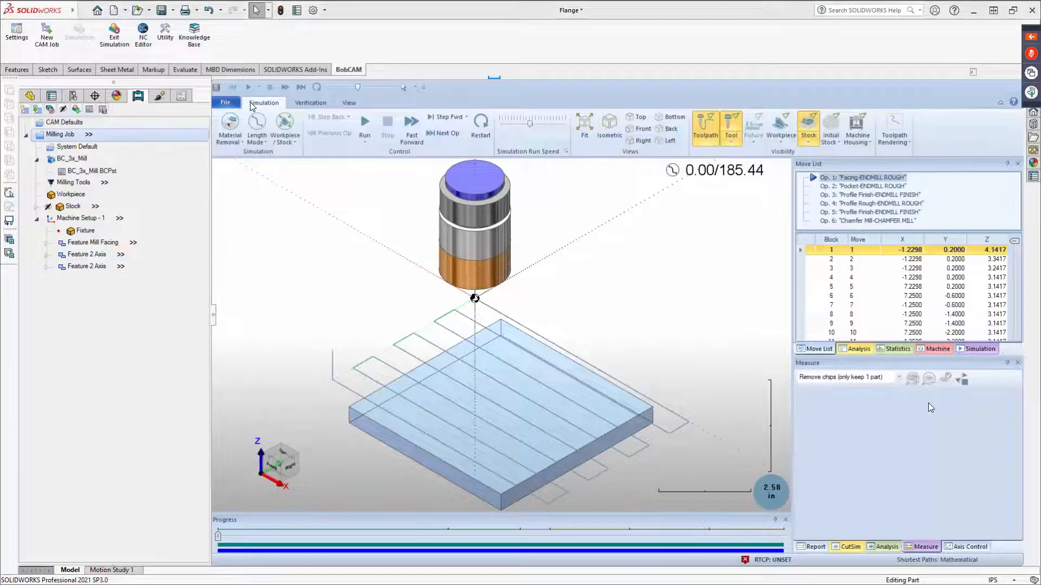
click(364, 122)
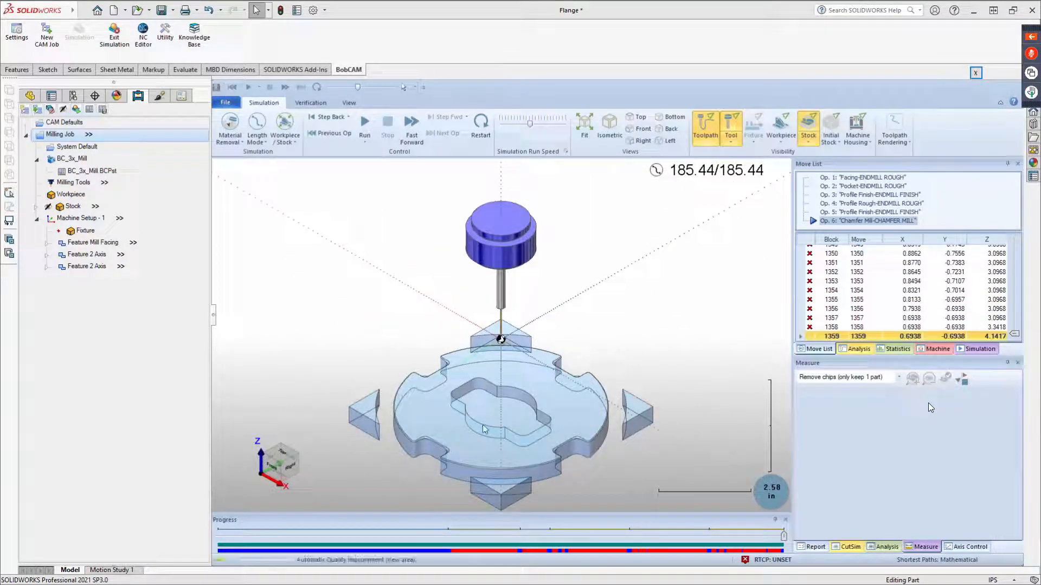
scroll(420, 443, up, 10)
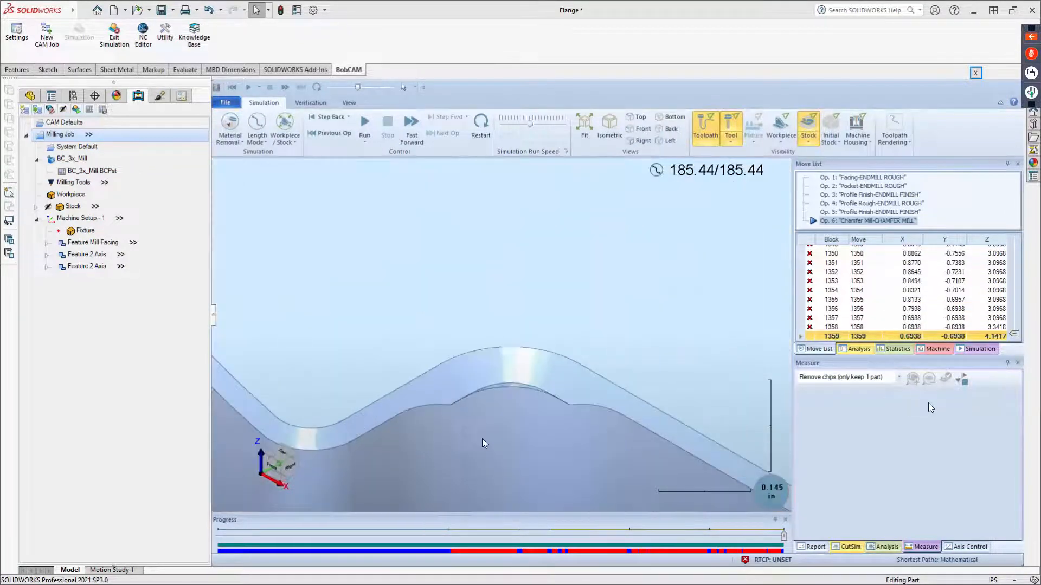
middle_drag(513, 414, 514, 432)
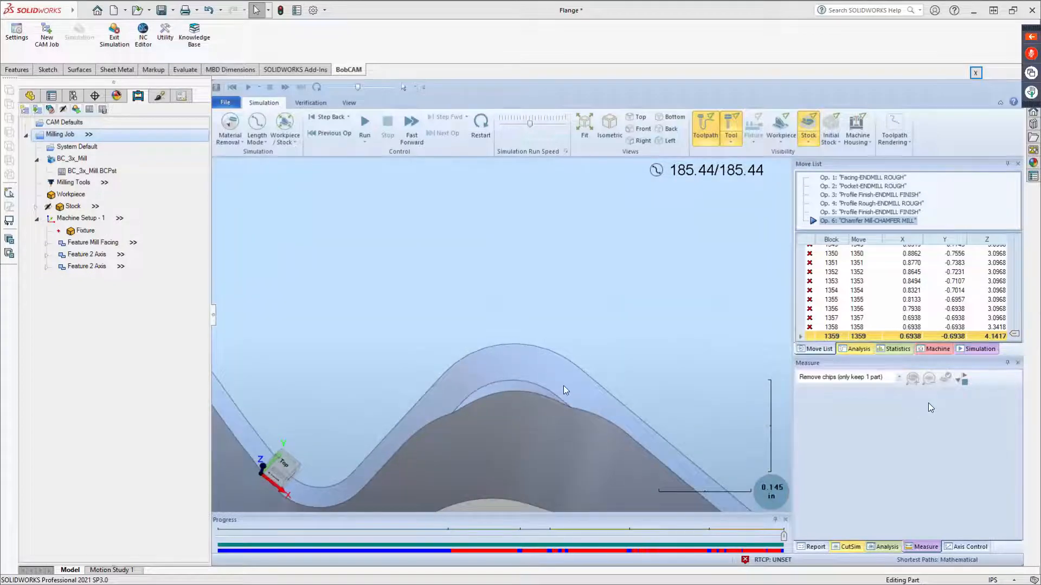
scroll(542, 385, down, 1)
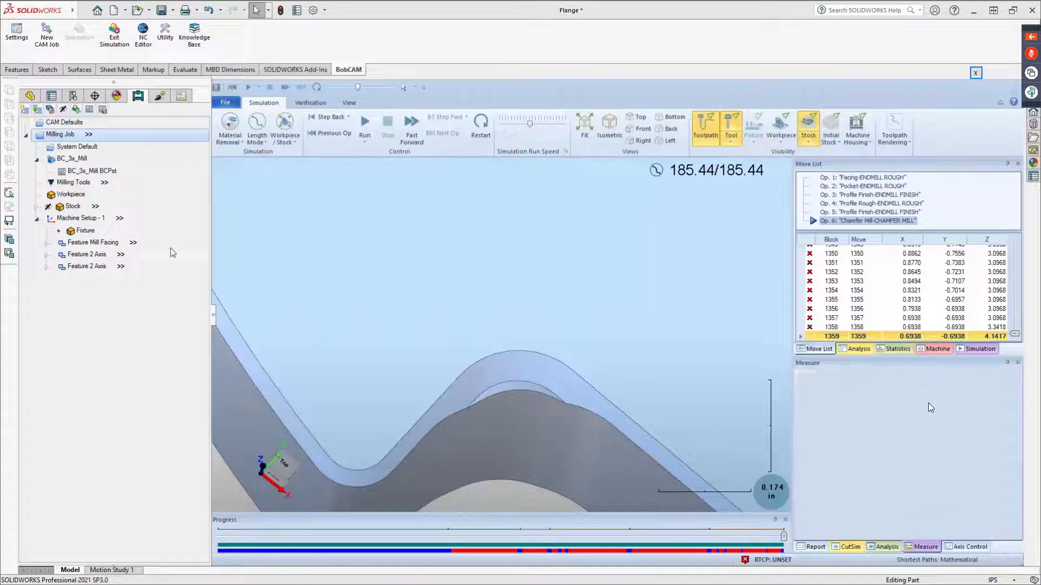
click(975, 73)
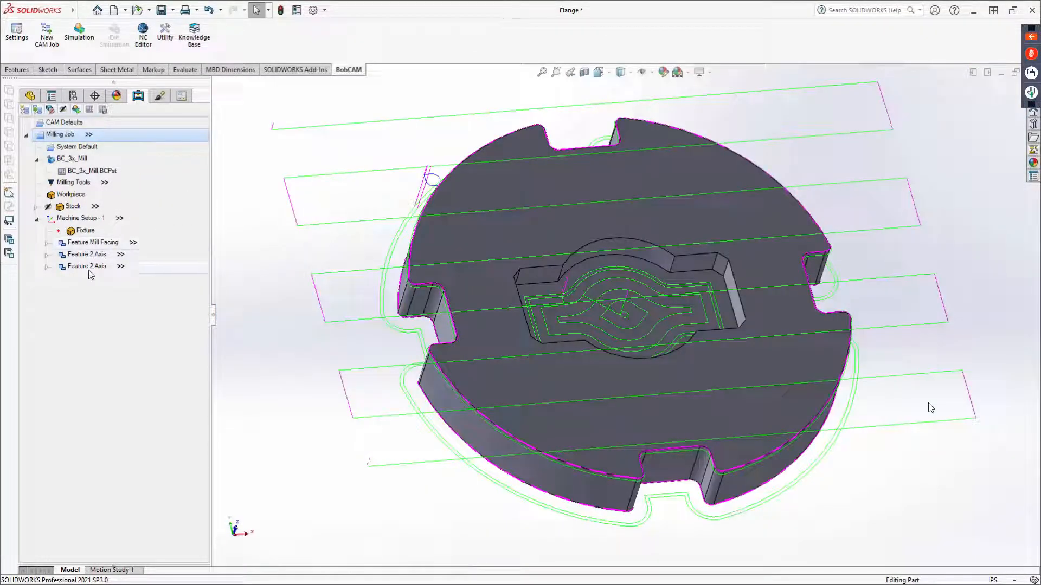
Step: Set the outer profile's Profile Finish tool diameter to 0.187 and recompute its toolpath
click(47, 267)
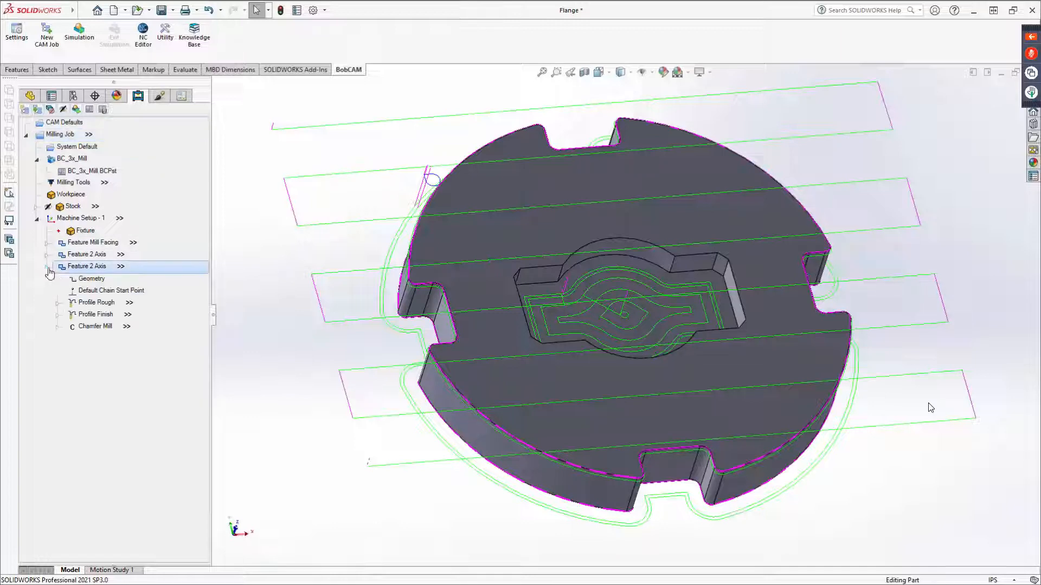
right_click(91, 316)
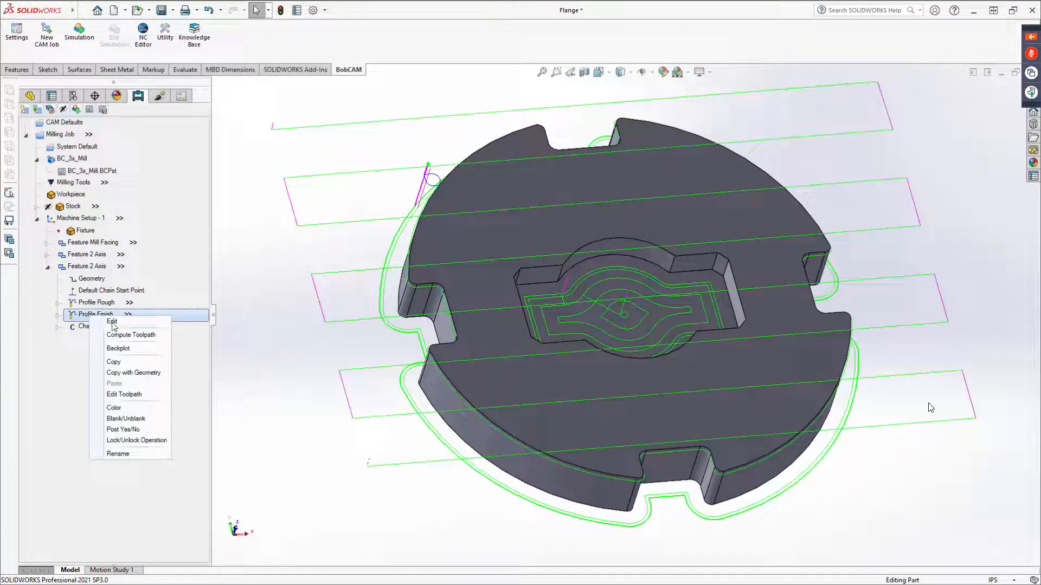
click(112, 323)
double_click(536, 187)
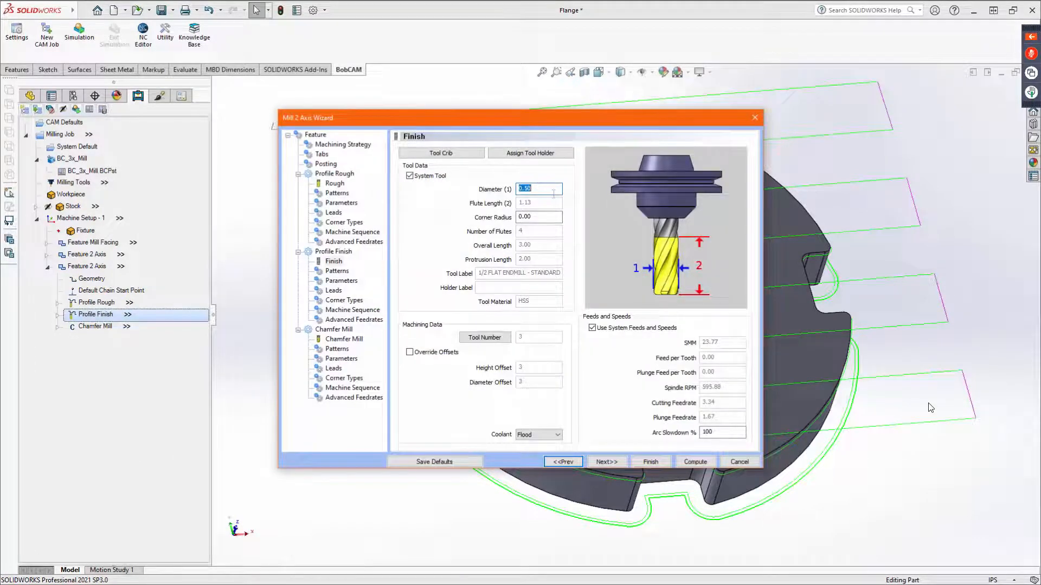
text(.187)
key(Tab)
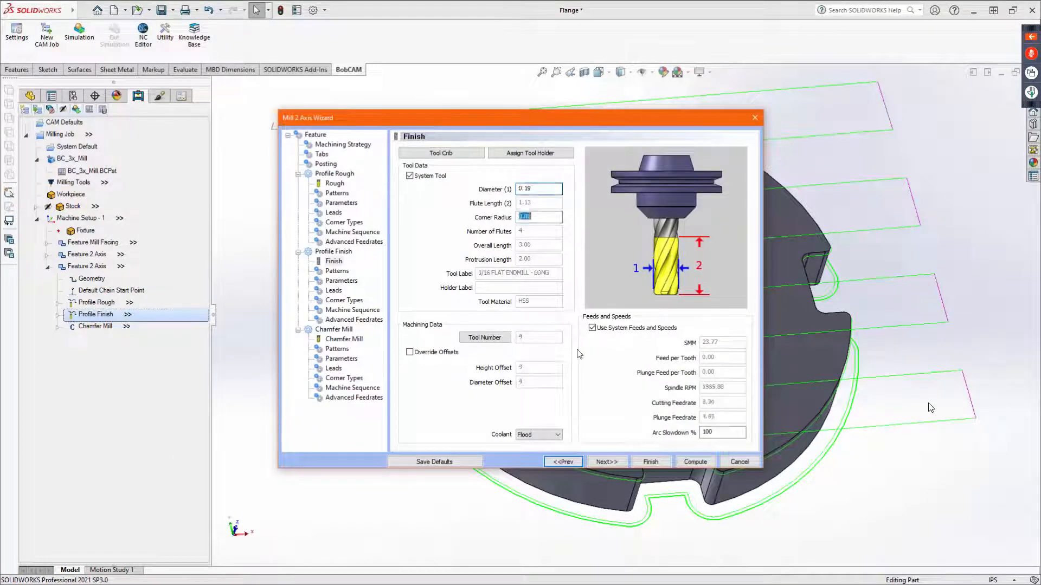
click(696, 463)
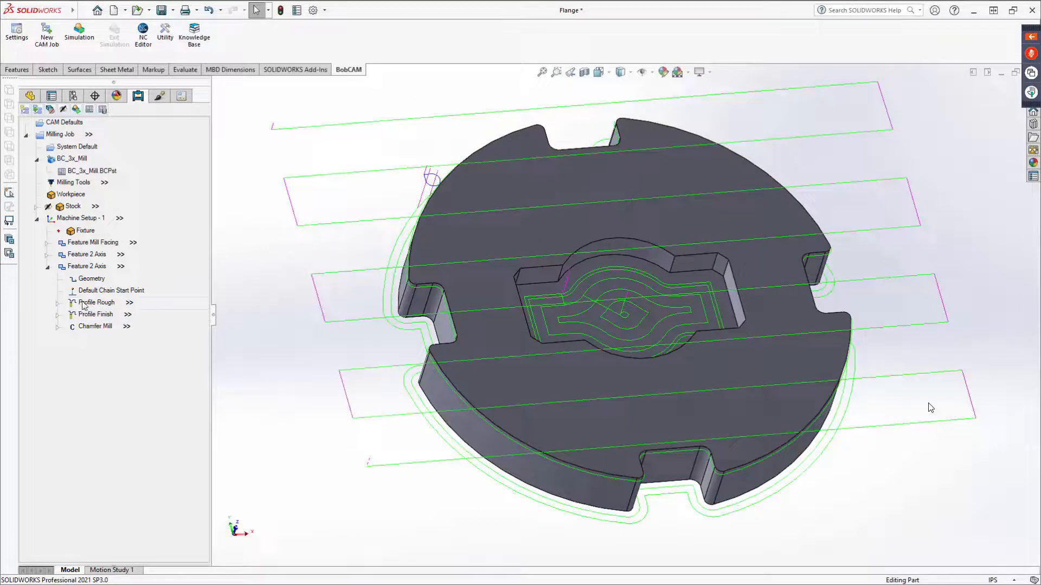
Step: Set the central pocket feature's Profile Finish tool diameter to 0.1875 and recompute its toolpath
click(47, 266)
click(73, 258)
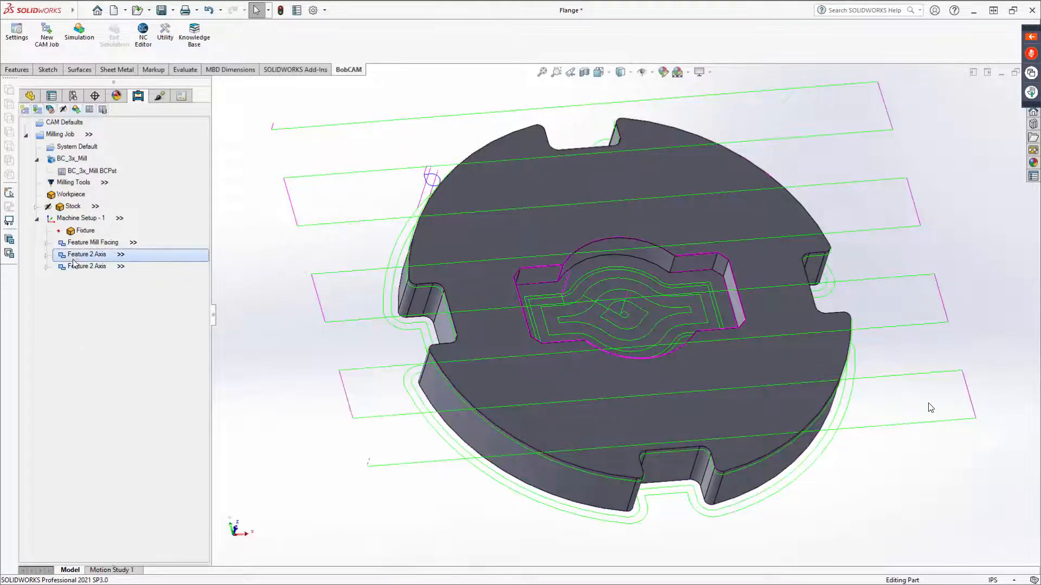
click(47, 254)
right_click(101, 303)
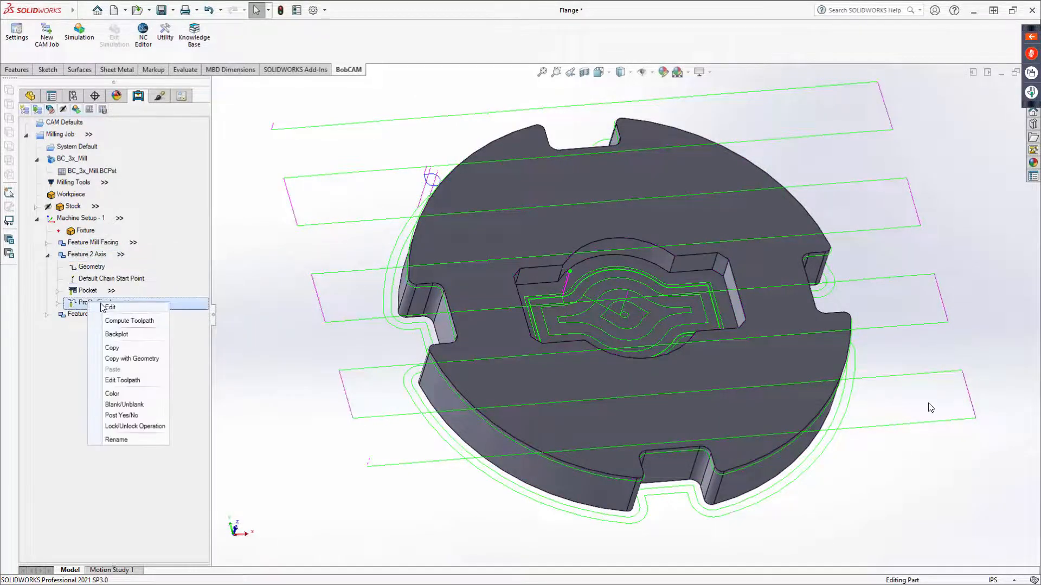
click(110, 308)
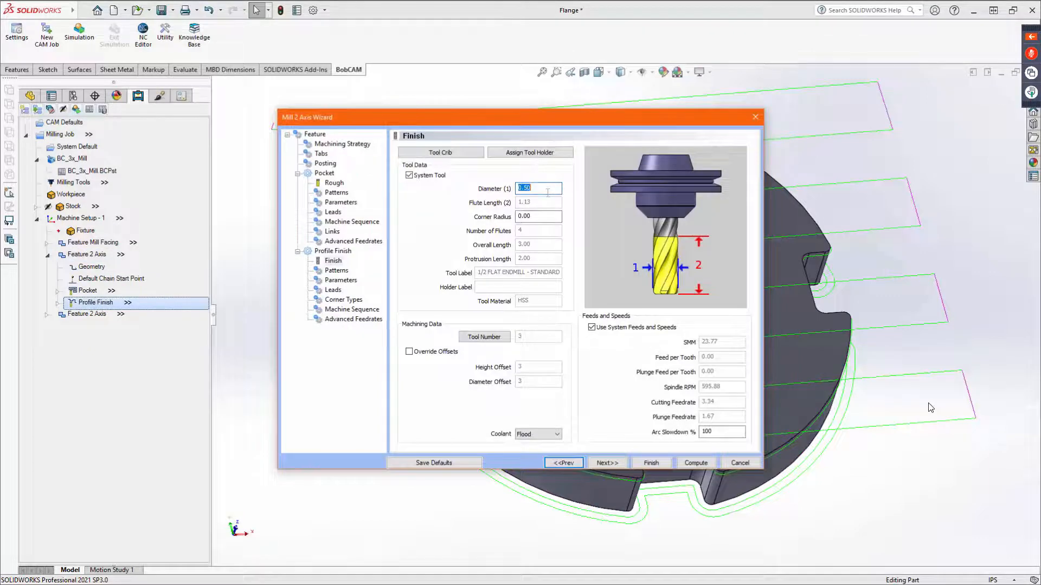
text(.3)
key(BackSpace)
text(1875)
key(Tab)
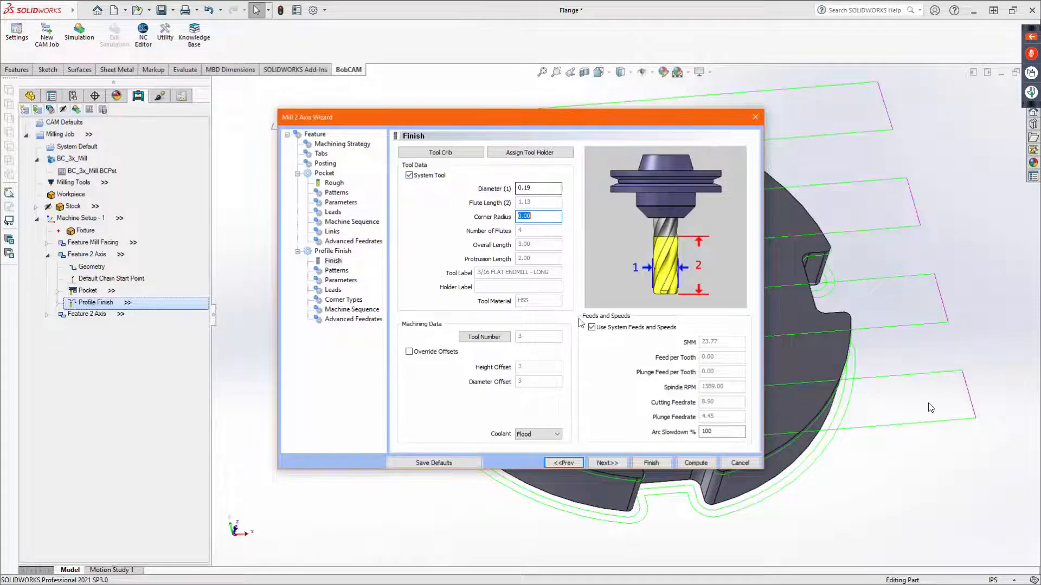
click(695, 462)
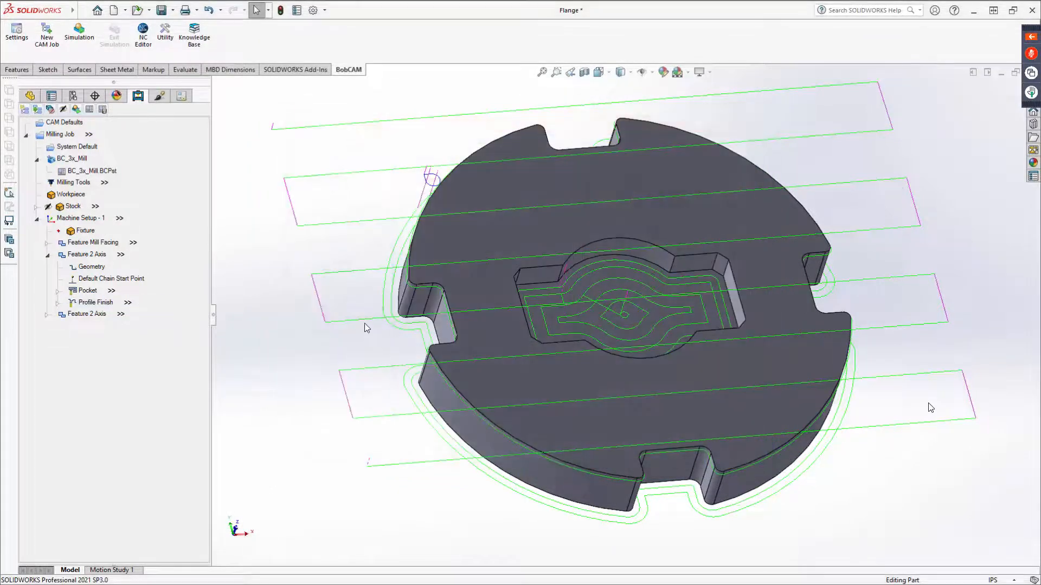
Step: Run the full machining simulation from start to end and examine a machined notch on the flange's rim up close
click(48, 254)
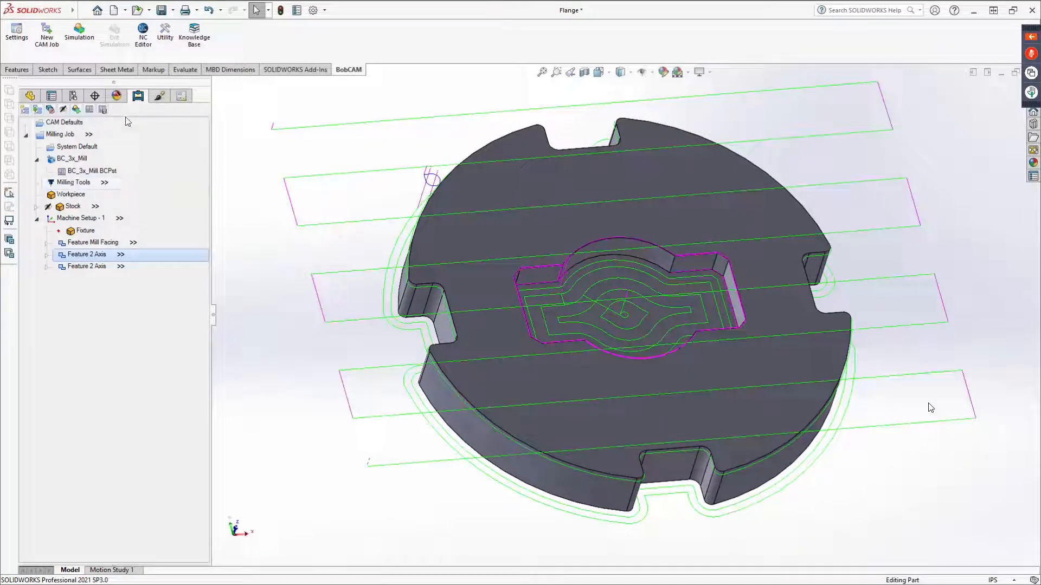
right_click(79, 30)
click(78, 29)
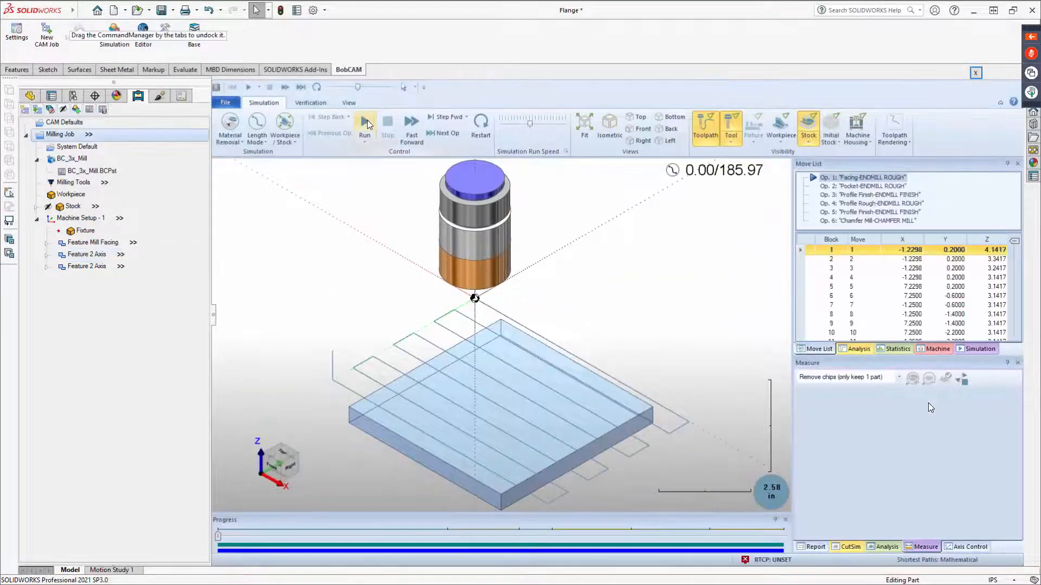
click(366, 125)
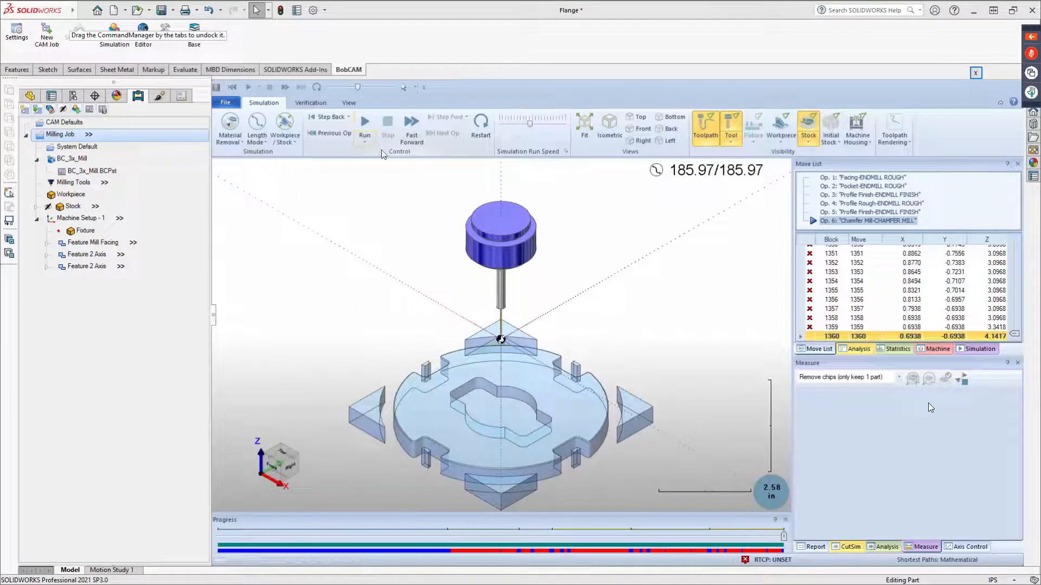
scroll(424, 427, up, 5)
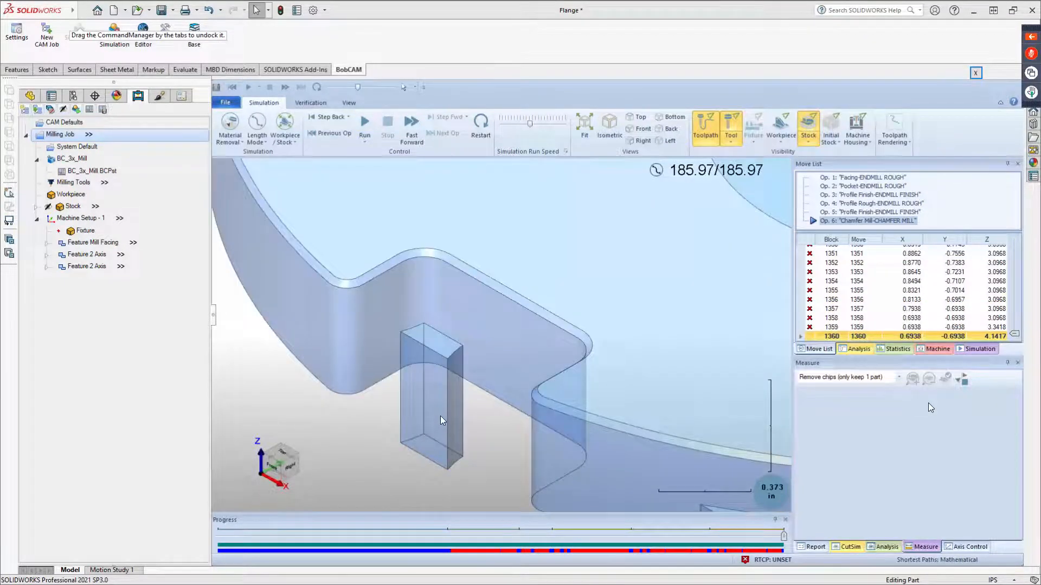
scroll(440, 416, down, 3)
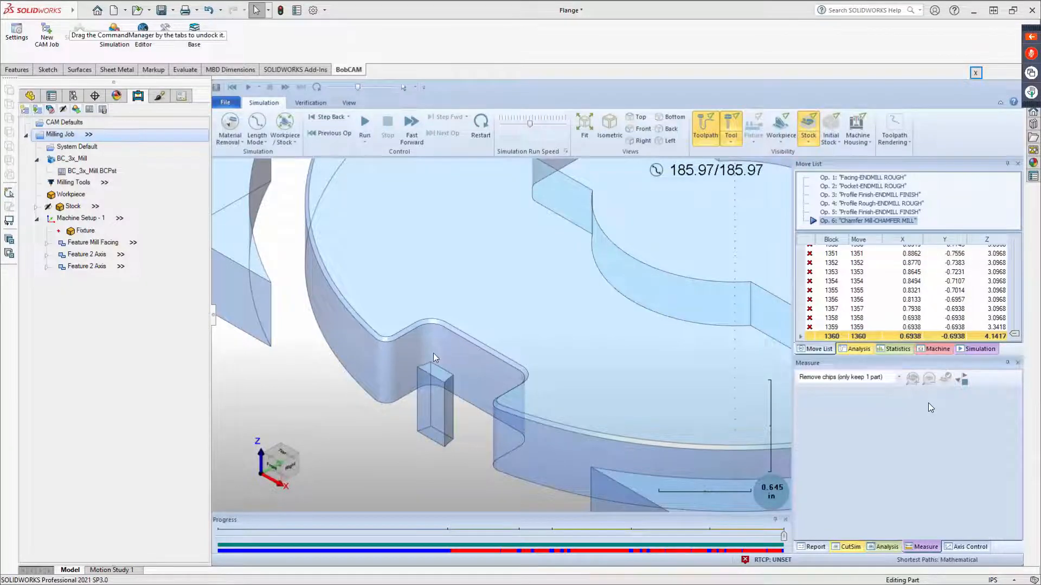
key(f)
Step: Restart the simulation with the stock shown opaque and jump to the Chamfer Mill operation
click(476, 130)
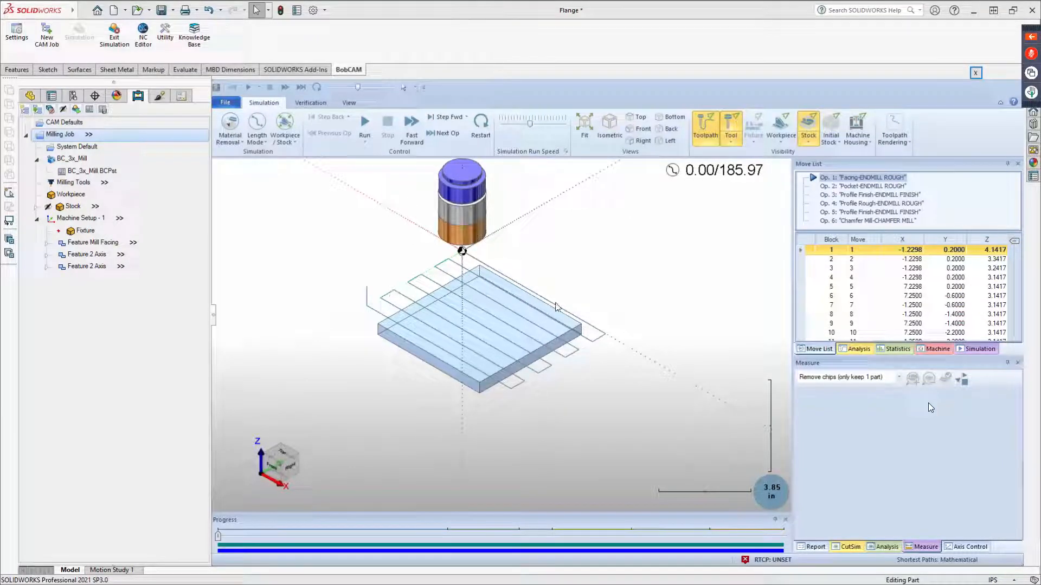
click(805, 144)
click(827, 179)
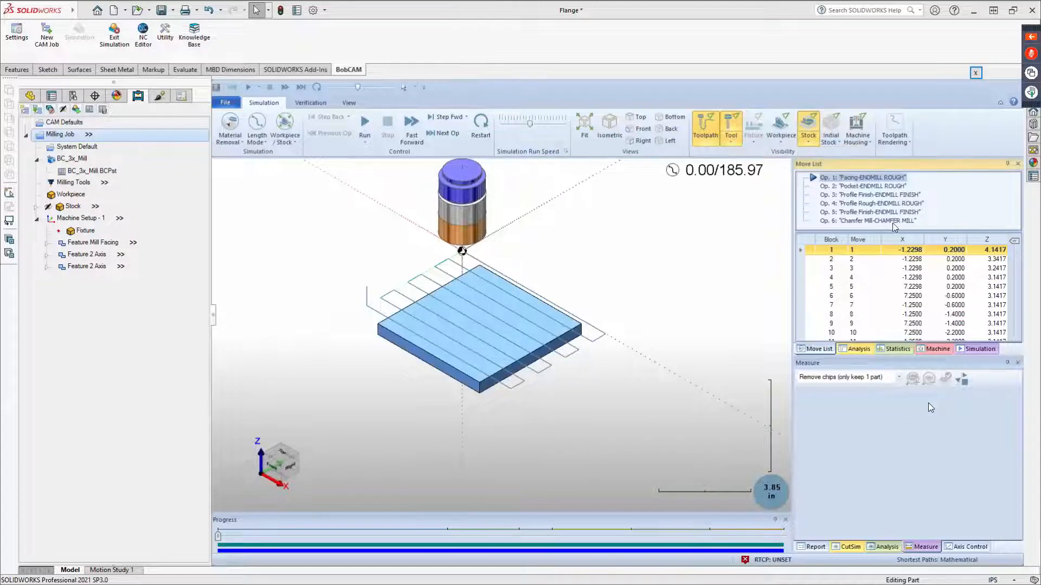
double_click(862, 222)
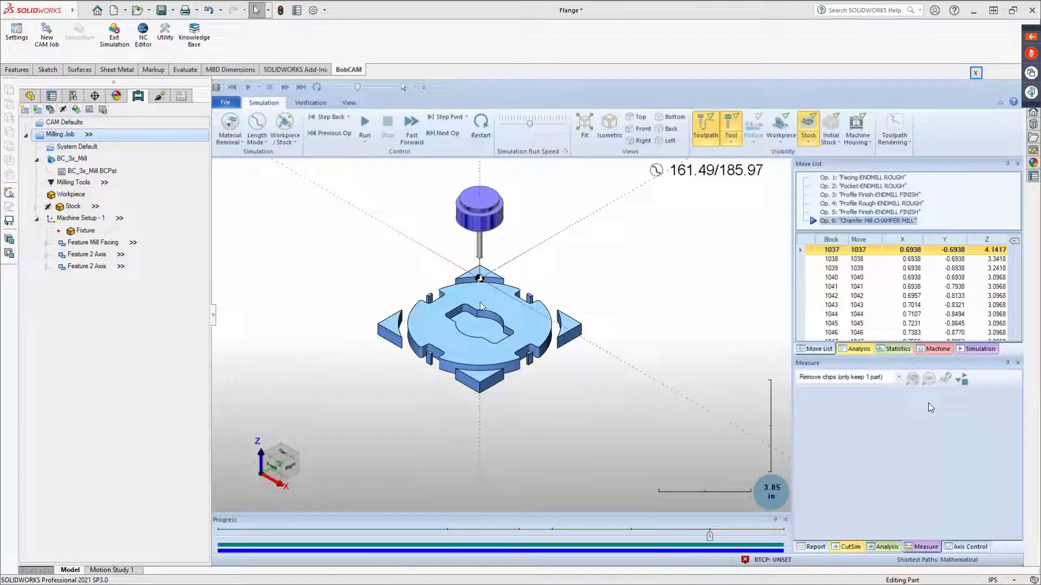
Step: Step through the Chamfer Mill operation's opening moves and examine the tool's contact with the flange's outer edge up close
scroll(613, 329, up, 10)
middle_drag(653, 332, 759, 312)
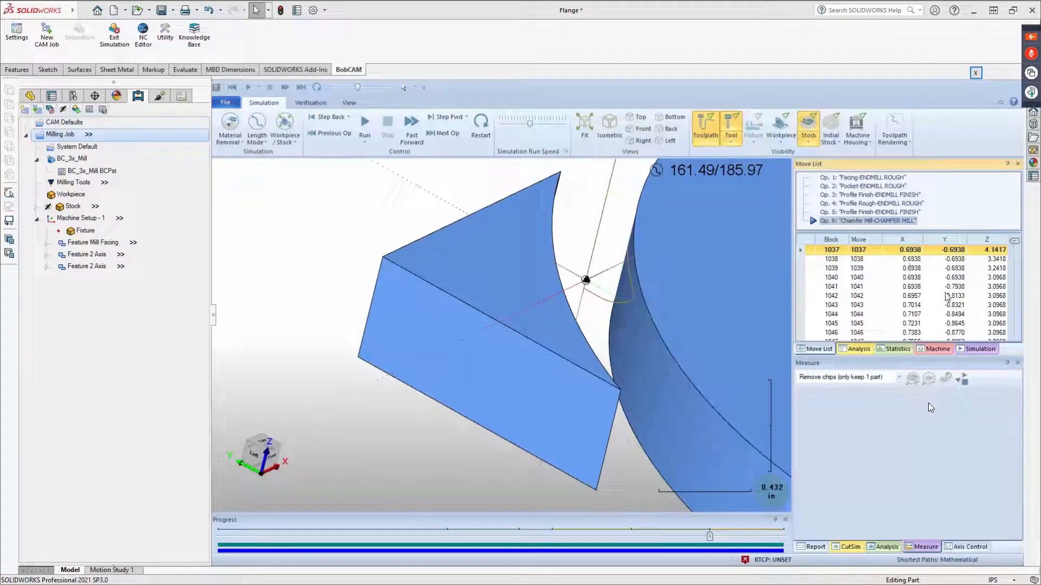
key(Down)
key(Down)
key(Down)
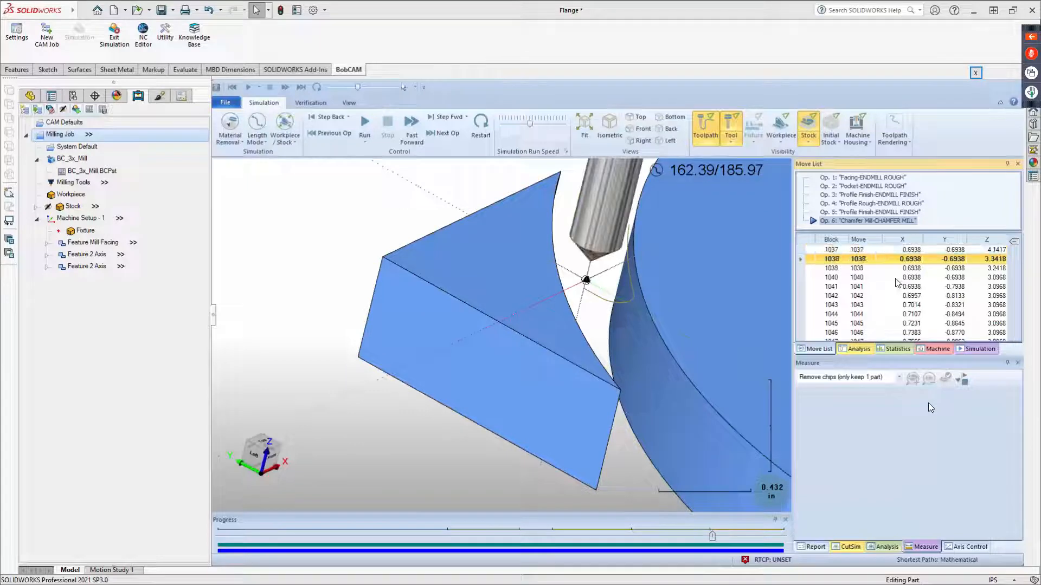
key(Down)
key(Down)
key(Down)
key(Down)
key(Down)
key(Down)
key(Down)
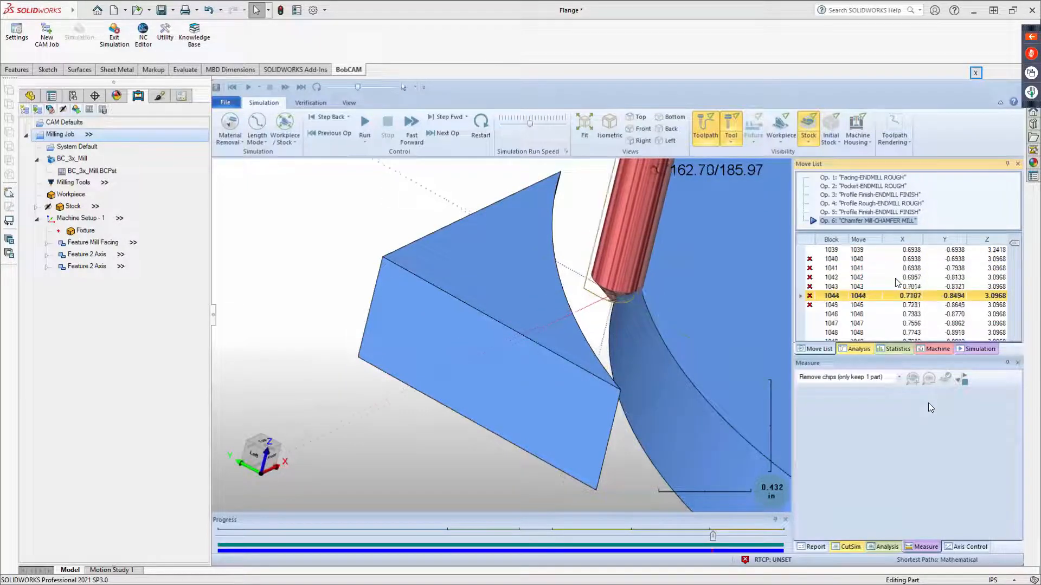
key(Down)
key(Down)
key(Down)
key(Down)
key(Down)
key(Down)
key(Down)
key(Down)
key(Down)
key(Down)
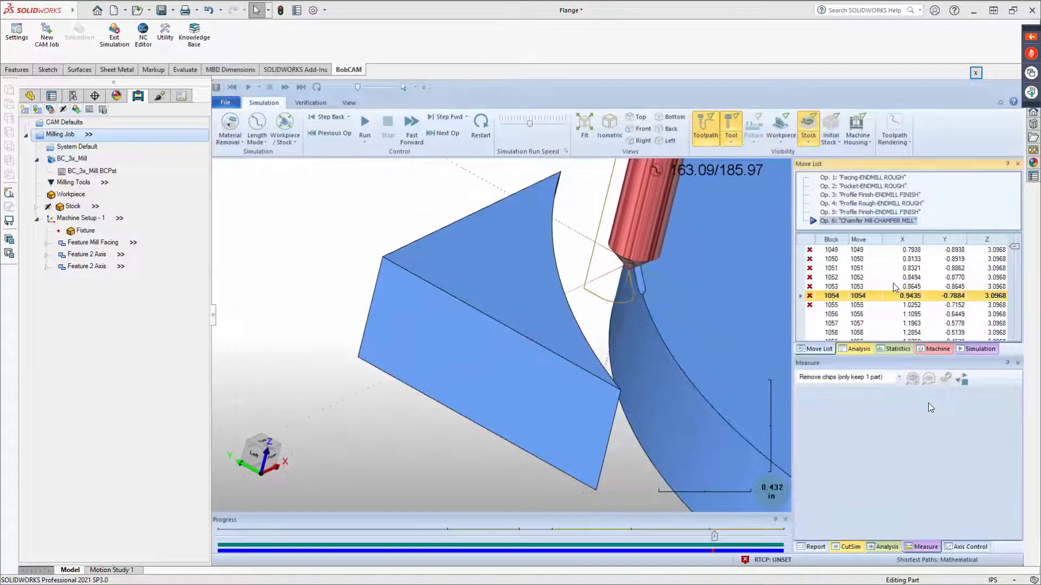
middle_drag(630, 331, 613, 322)
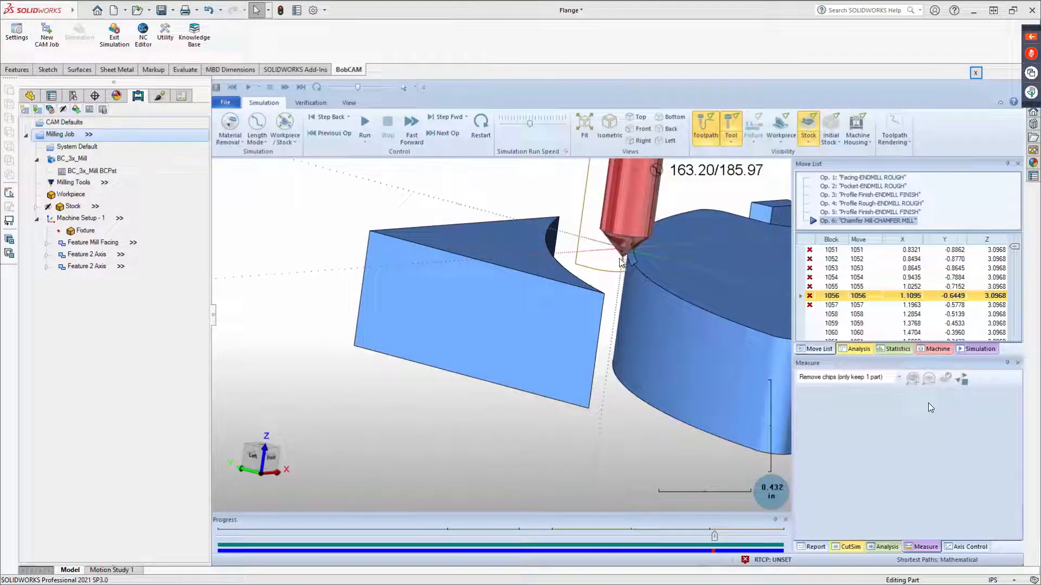
scroll(849, 262, down, 12)
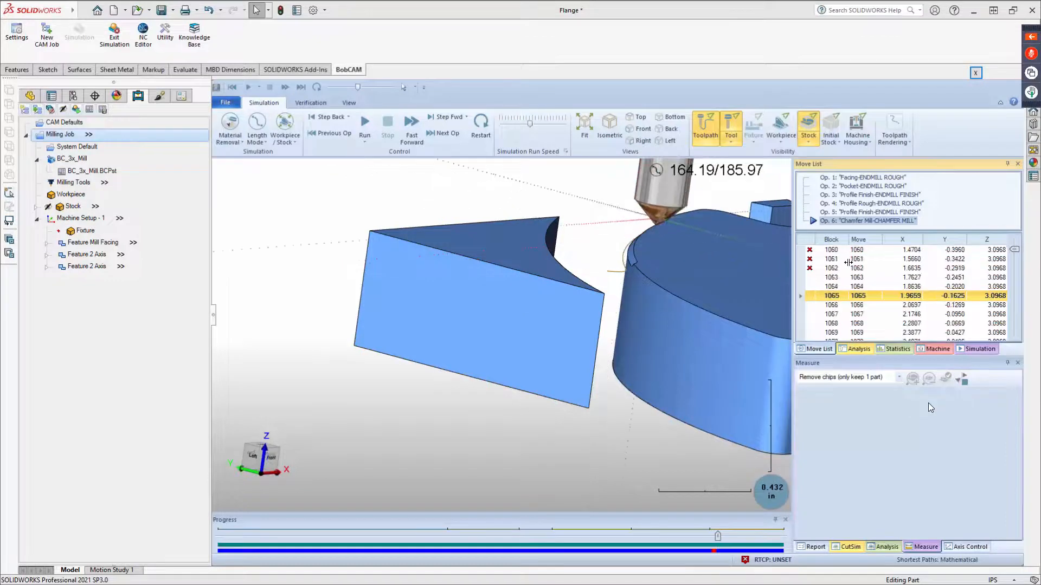
scroll(848, 263, down, 5)
middle_drag(705, 304, 749, 379)
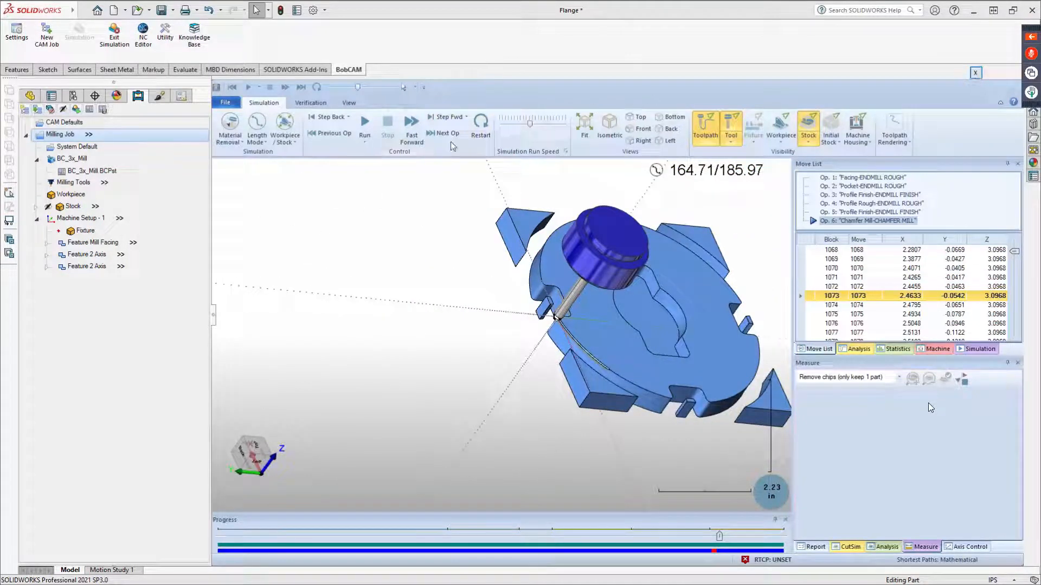
Step: Advance the chamfer simulation move by move through the notch up to block 1084
click(450, 120)
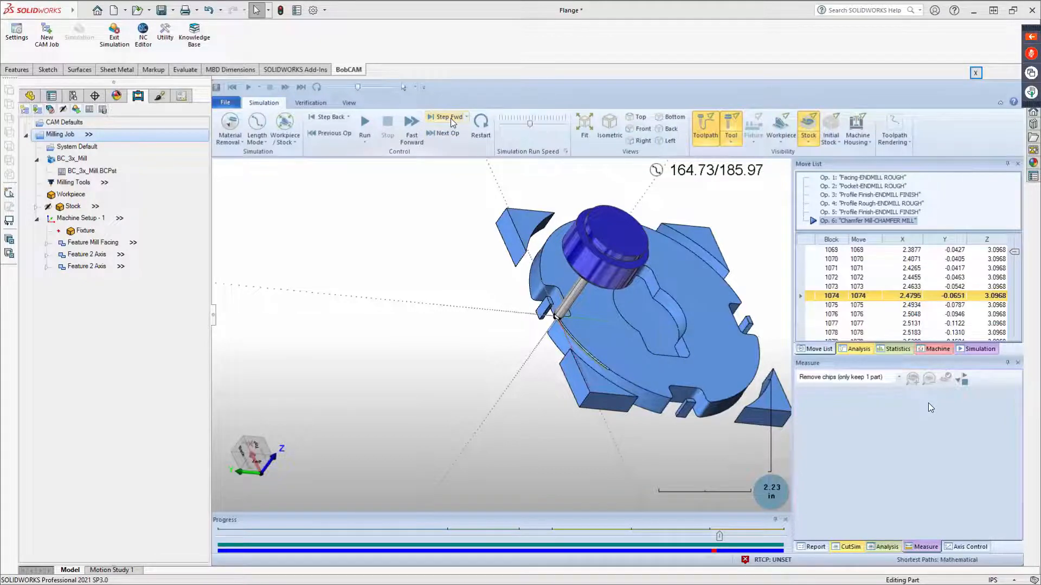
click(450, 120)
click(450, 120)
click(450, 120)
click(450, 120)
click(450, 120)
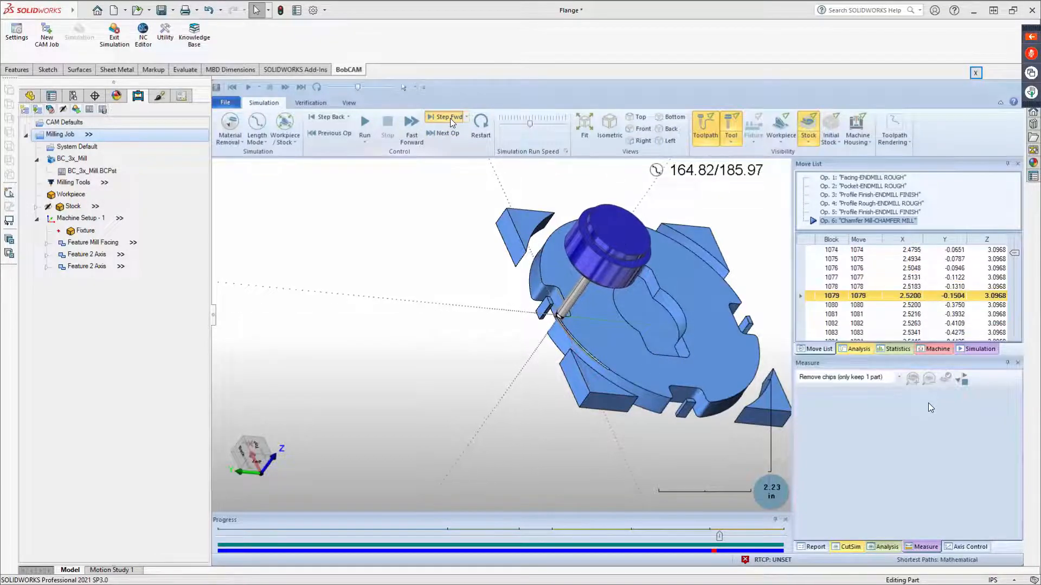
click(450, 119)
click(450, 119)
click(450, 119)
click(450, 119)
click(450, 120)
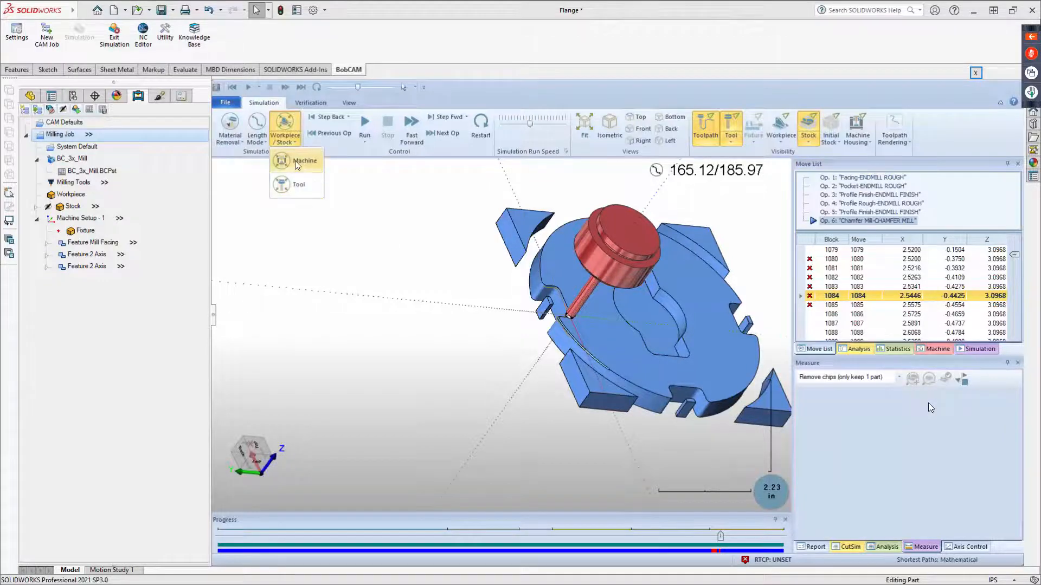
Step: Switch the simulation to Machine mode, examine the part on the machine table, and check the Machine Setup - 1 settings
click(295, 161)
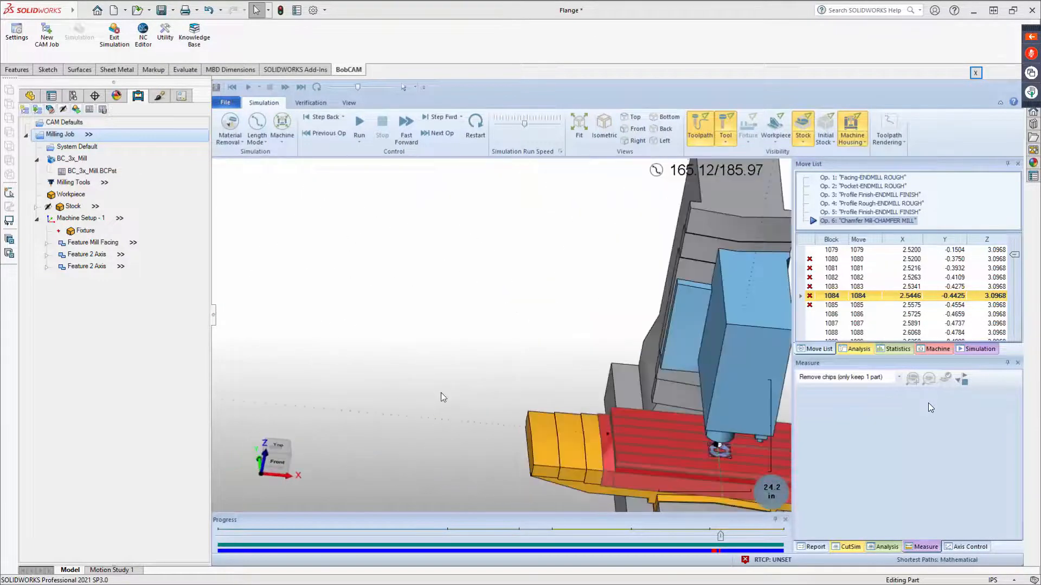
scroll(610, 356, up, 10)
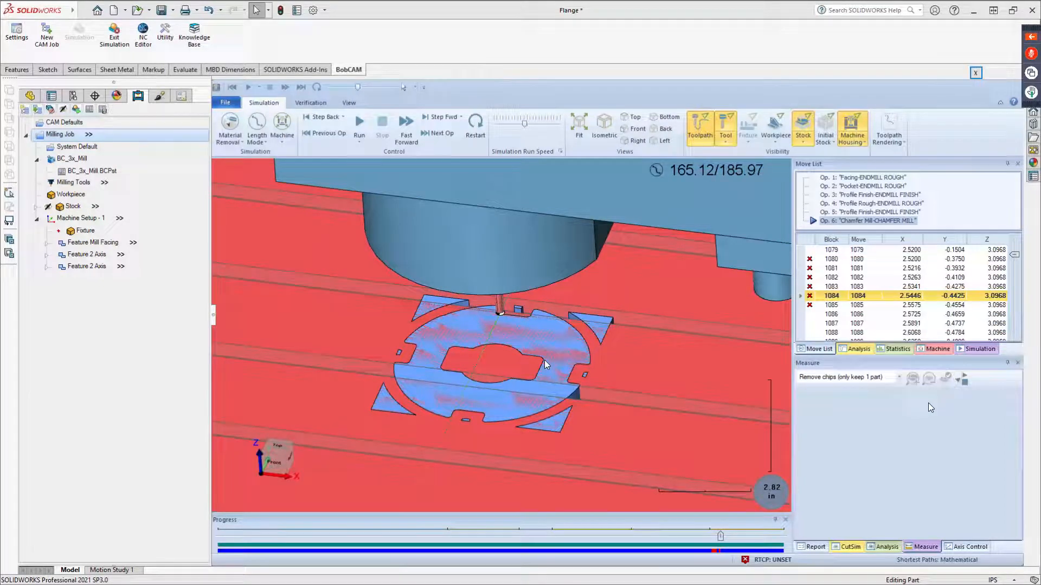
right_click(70, 218)
click(127, 352)
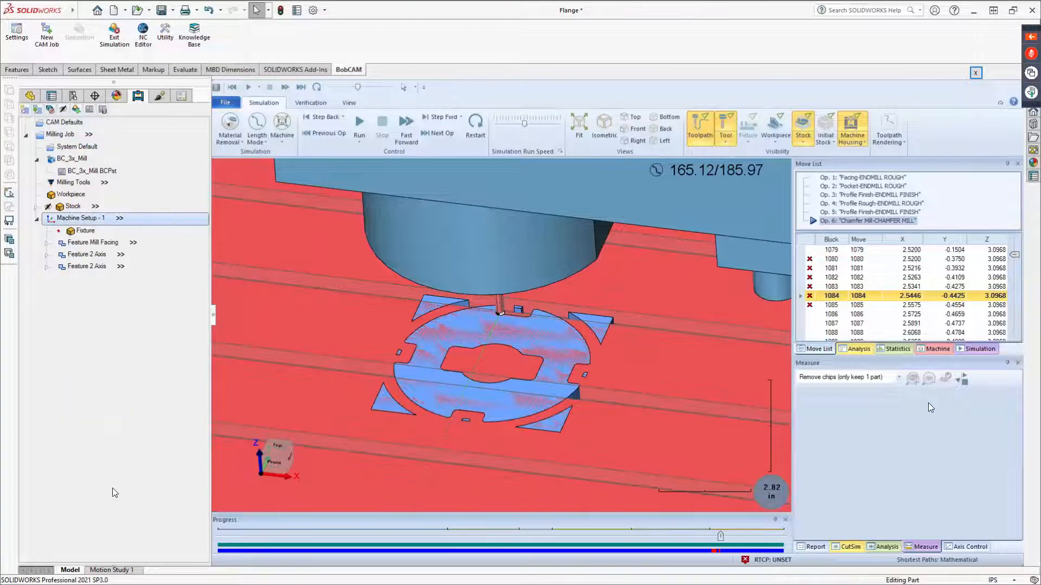
scroll(201, 428, down, 3)
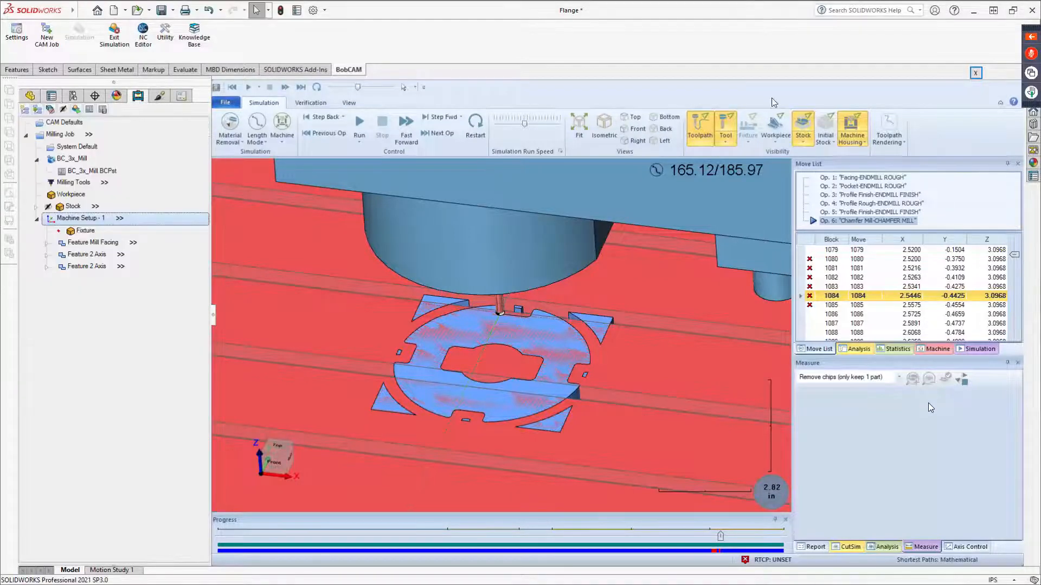
key(Escape)
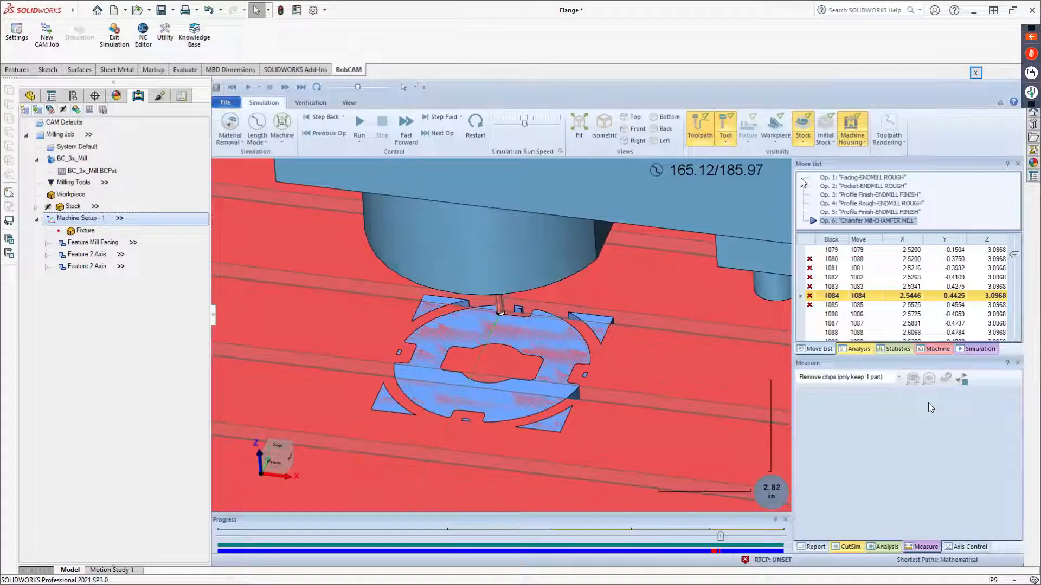
Step: Return the simulation to Workpiece/Stock mode and run it through to the end before closing it
click(282, 140)
click(309, 173)
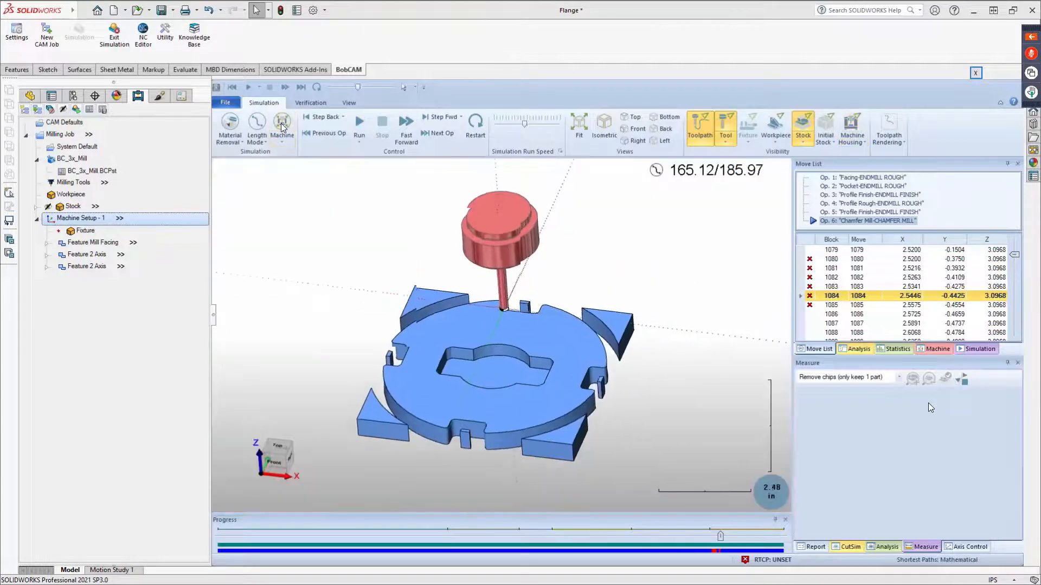
click(365, 123)
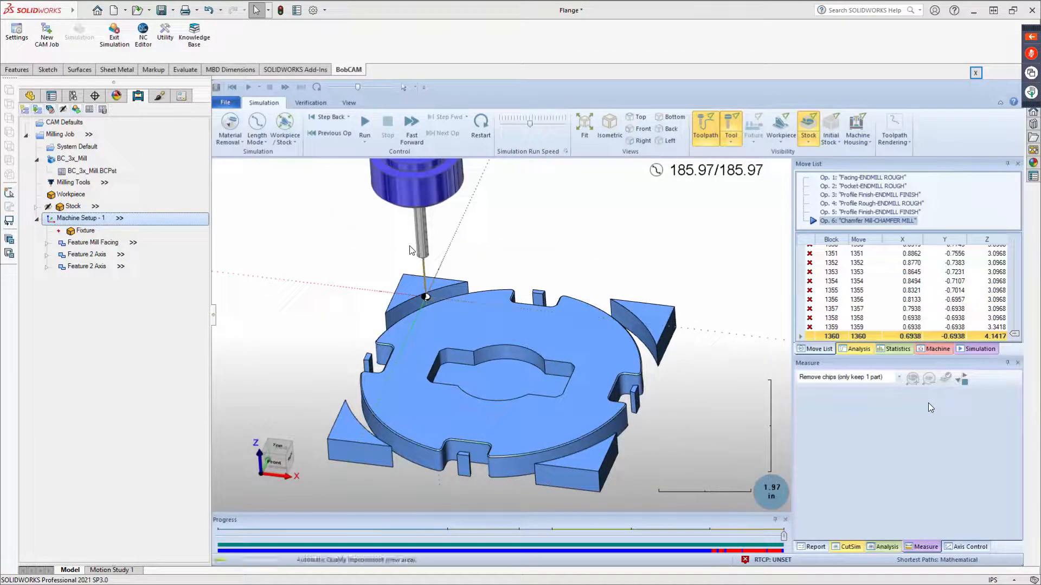
click(975, 72)
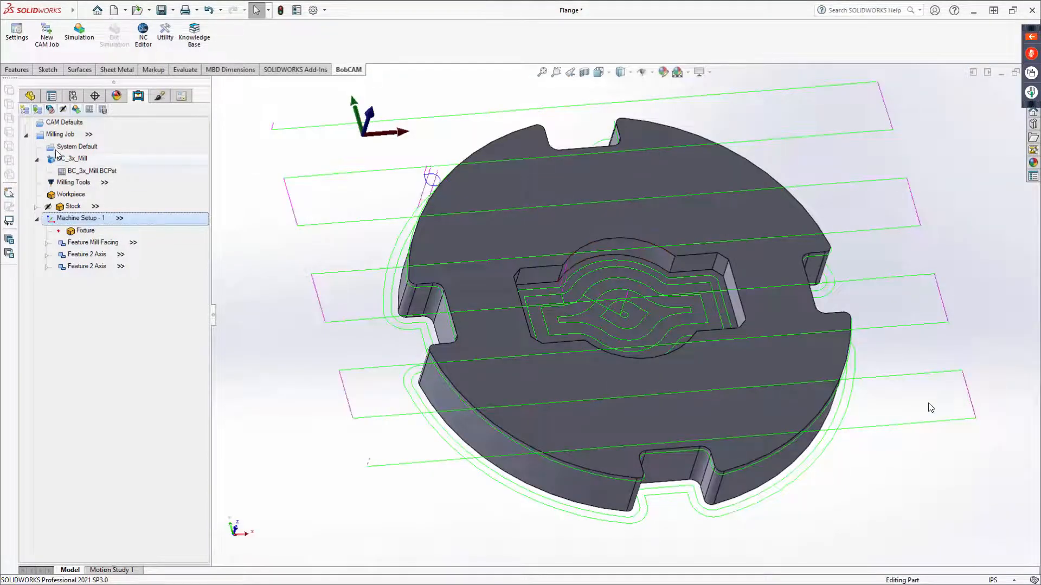
Step: Post the milling job's NC code and open it in the NC Editor with a widened code pane
right_click(45, 135)
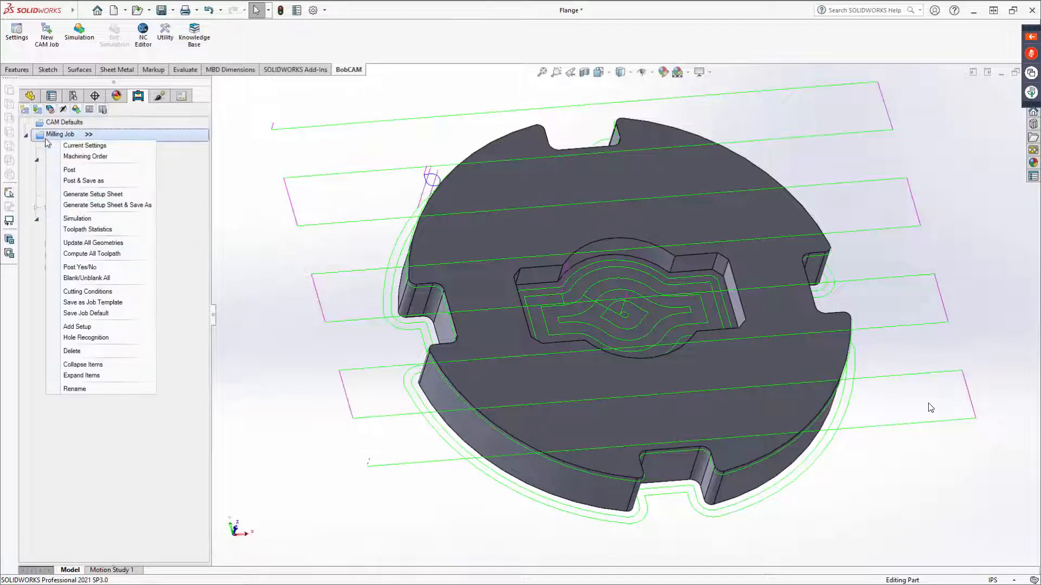
click(80, 170)
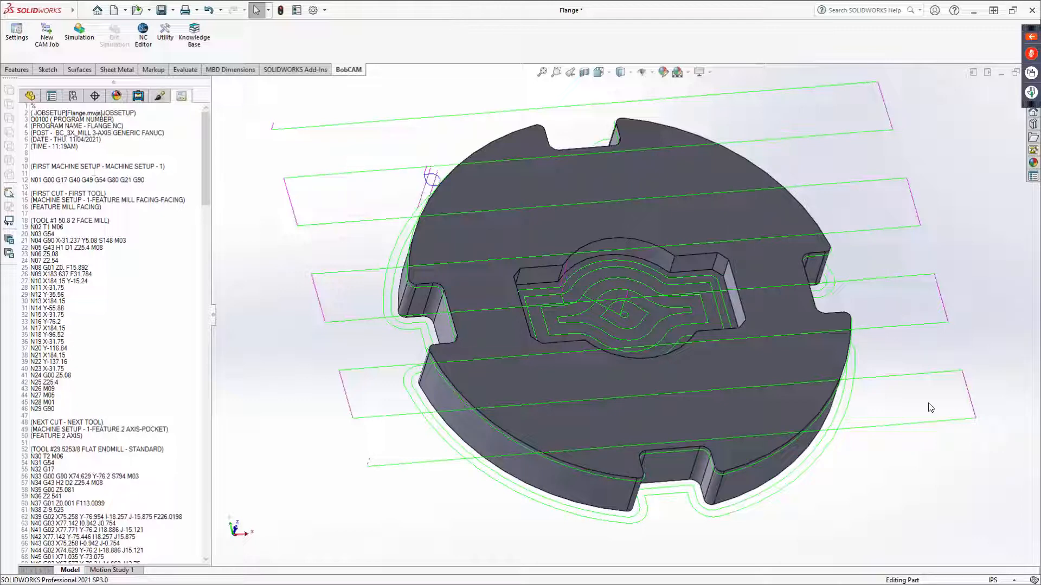
right_click(104, 187)
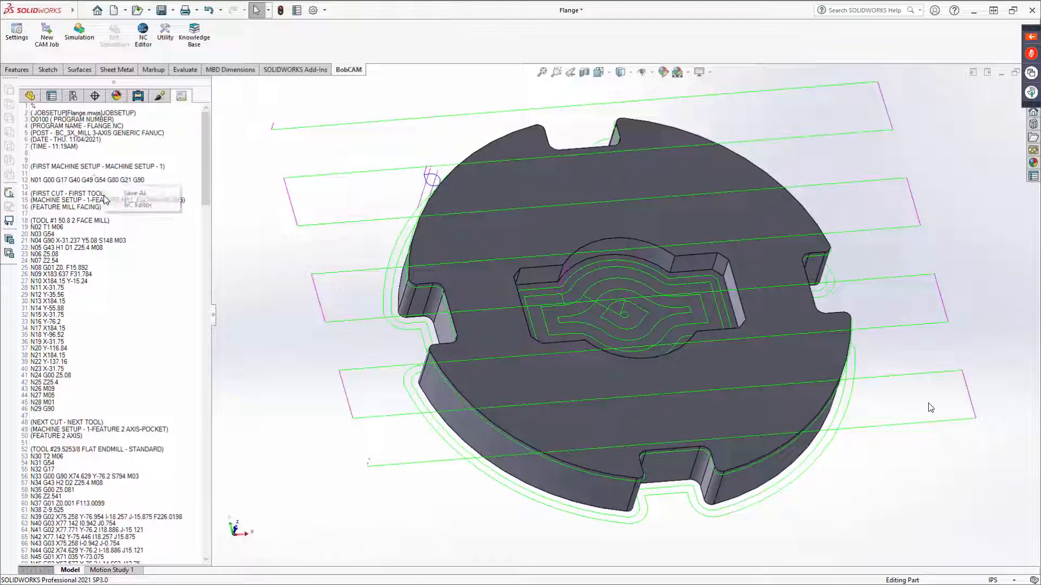
click(138, 206)
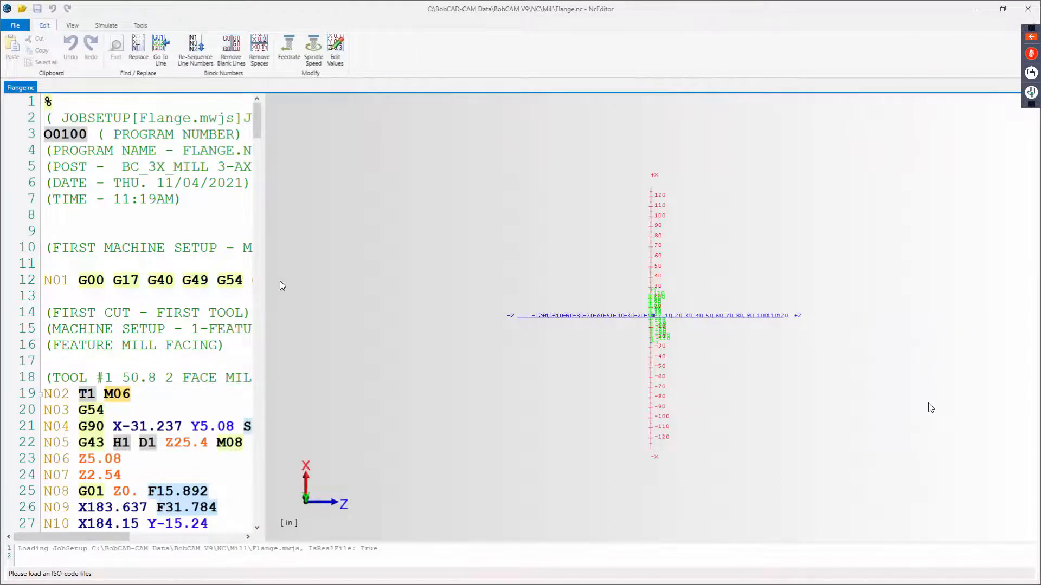
drag(261, 290, 450, 291)
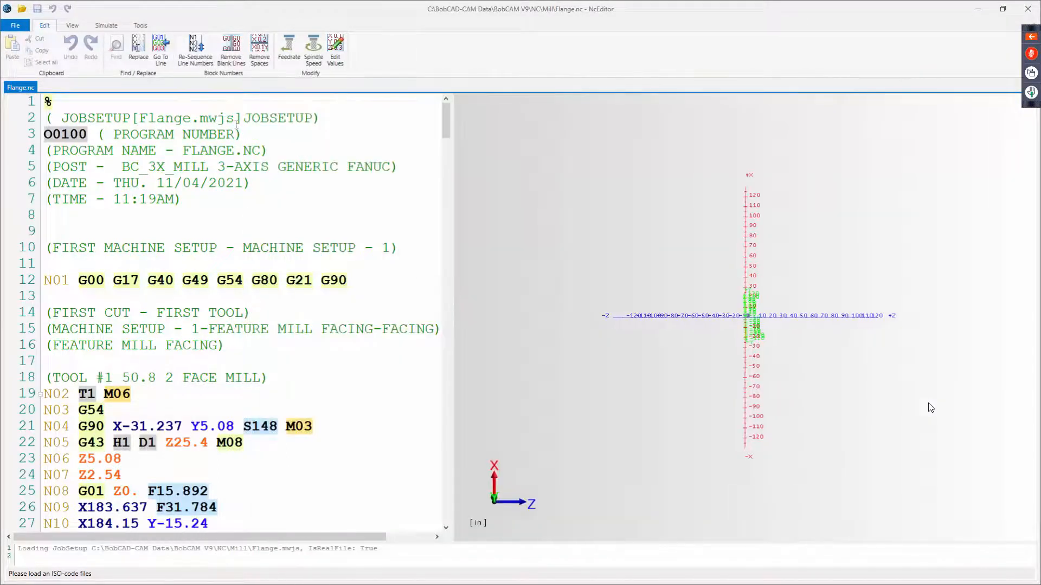
Step: Hide the axes, axis values and backplot, and play the verification simulation of Flange.nc from an angled view of the stock
click(107, 26)
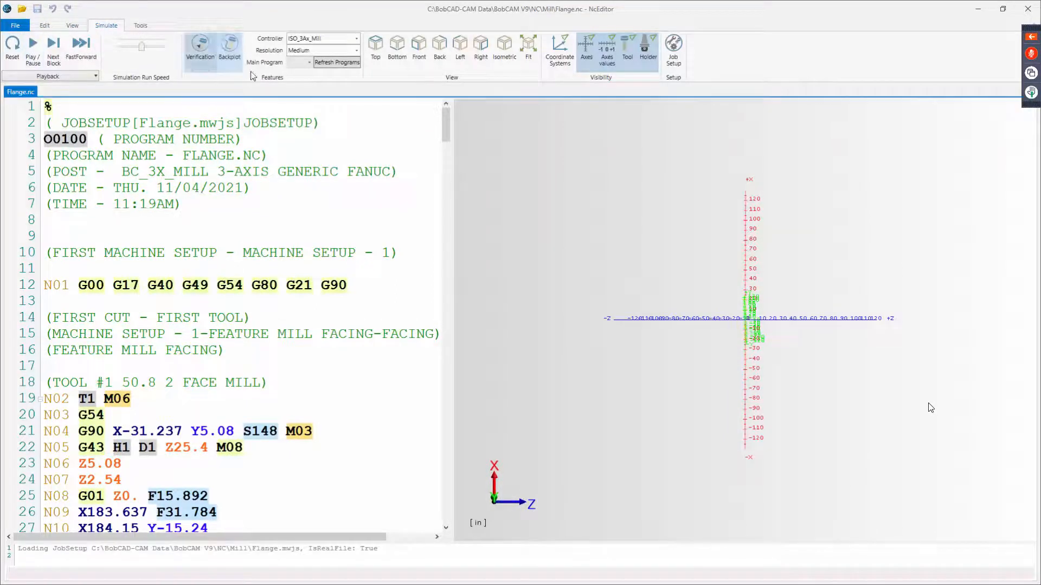
click(558, 50)
click(586, 48)
middle_drag(761, 326, 643, 279)
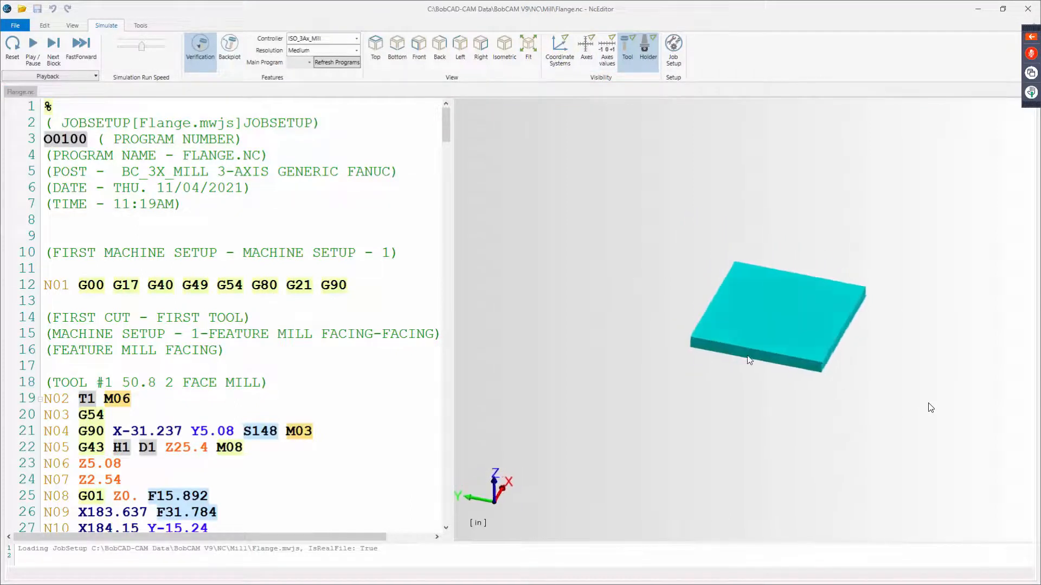
middle_drag(747, 360, 731, 405)
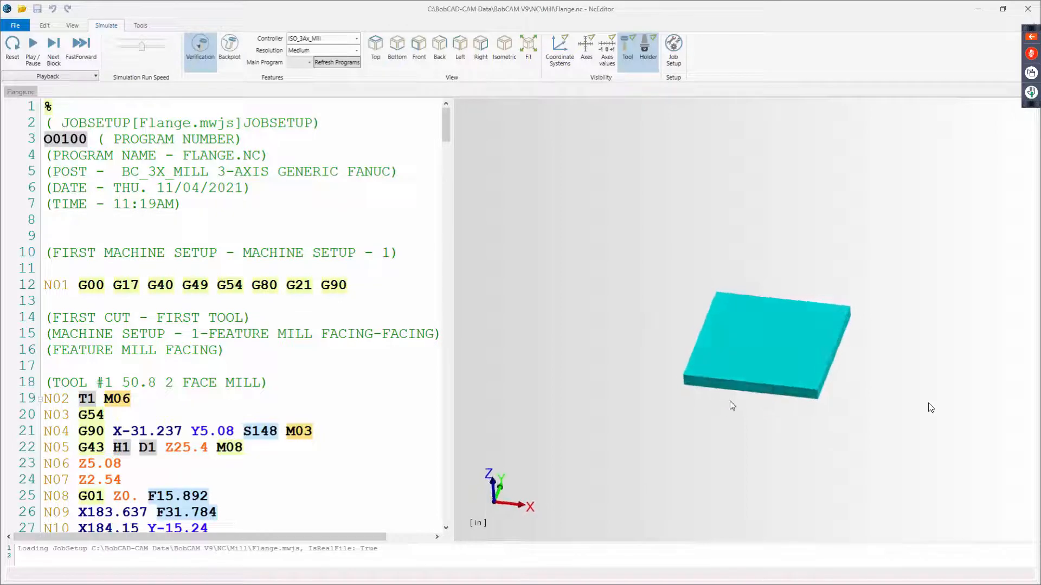
click(40, 43)
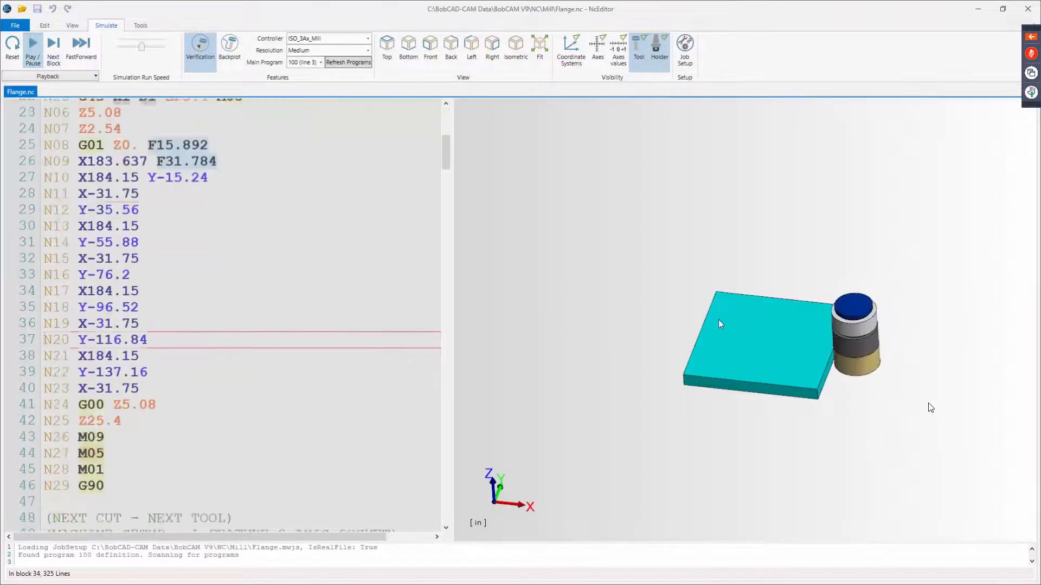
Step: Follow the verification to the end up close, and highlight the JOBSETUP comment on line 2 of Flange.nc
scroll(769, 356, up, 5)
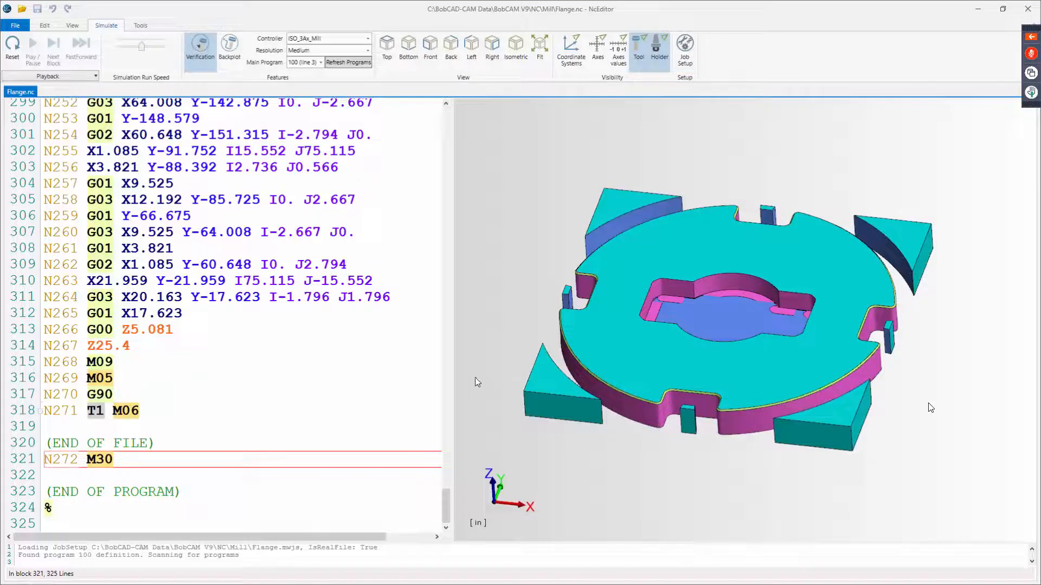
drag(445, 507, 445, 111)
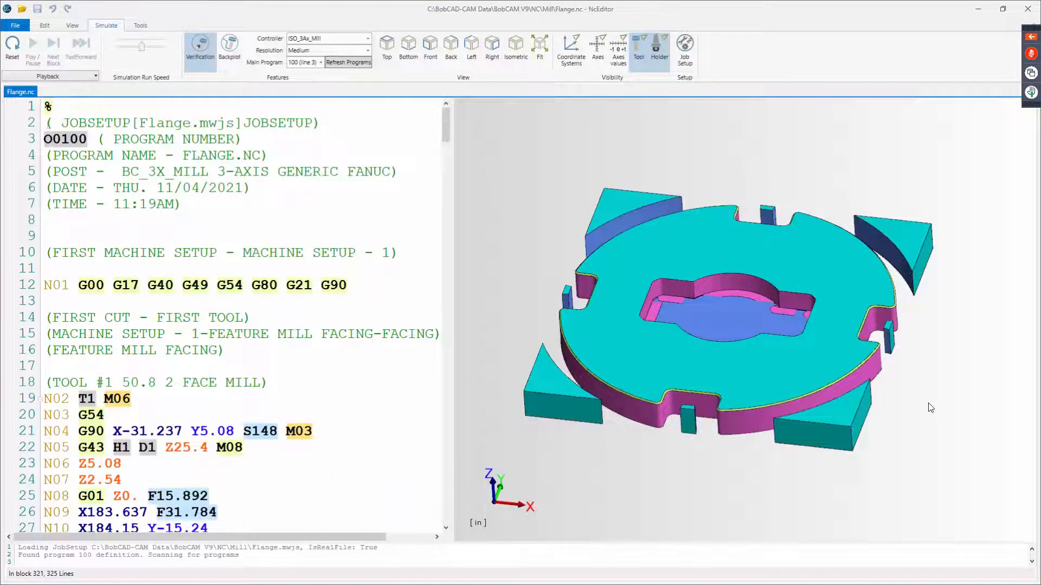
drag(45, 123, 327, 124)
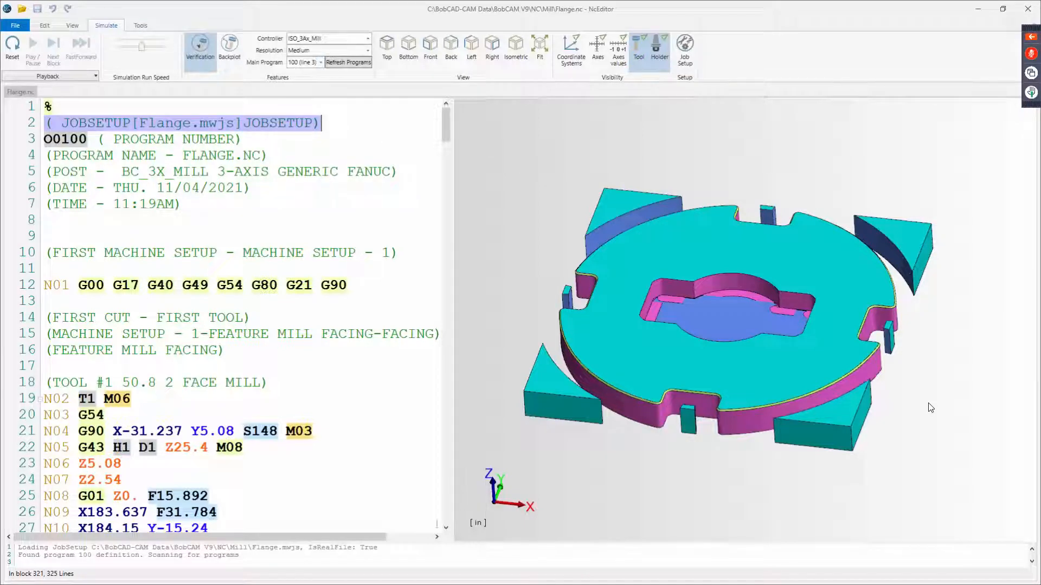
Step: Enlarge the message log to check the job-setup loading, shrink it again, close the NC Editor and fit the flange in the SOLIDWORKS view
drag(452, 542, 464, 396)
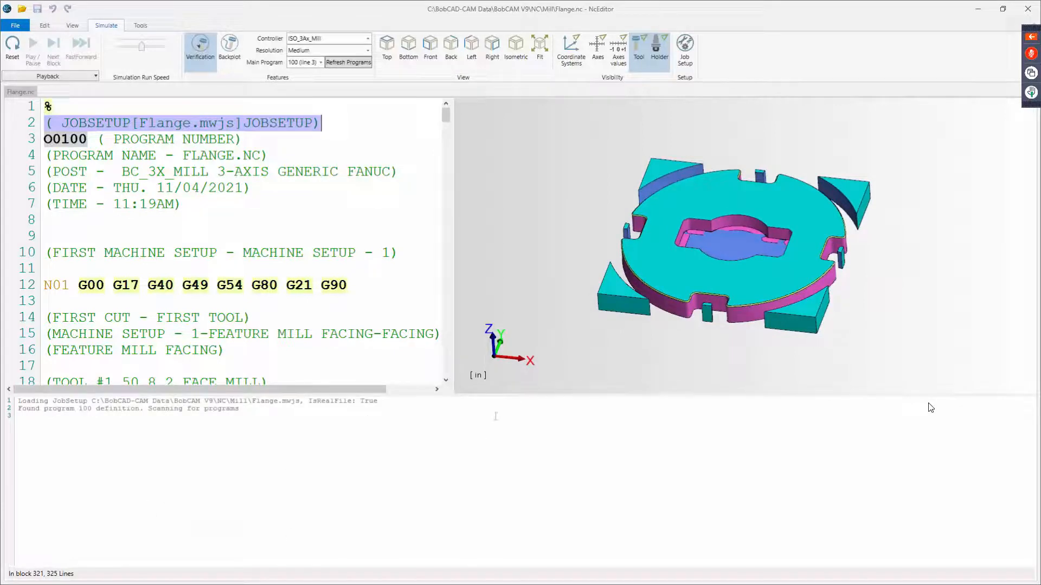
drag(505, 399, 507, 518)
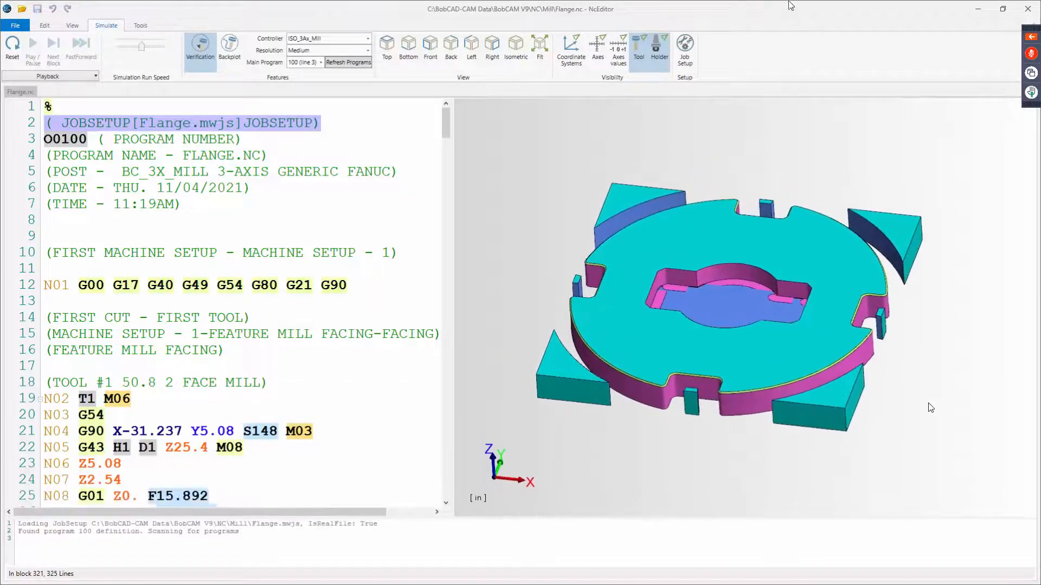
click(1032, 15)
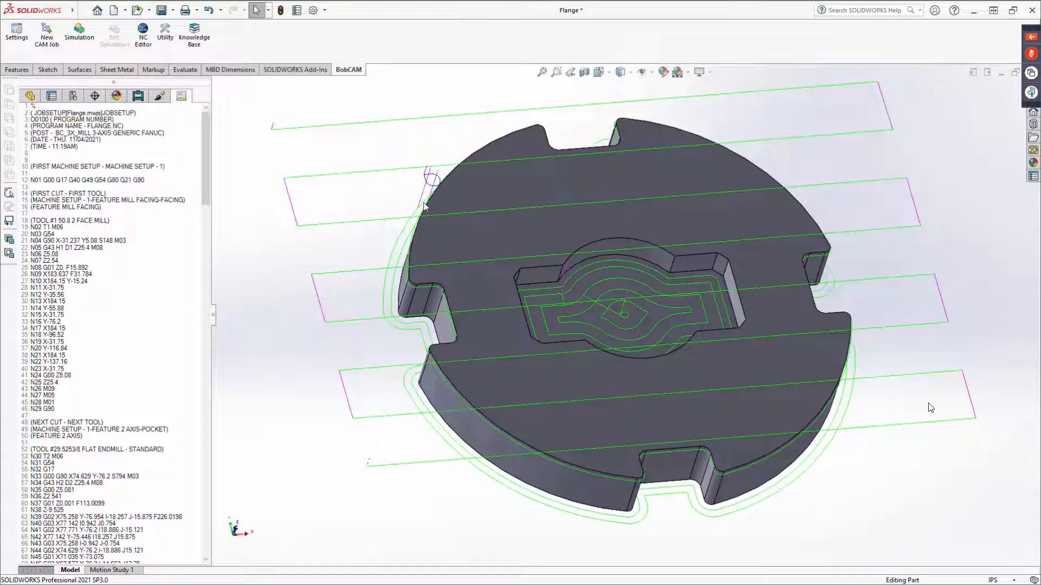
key(f)
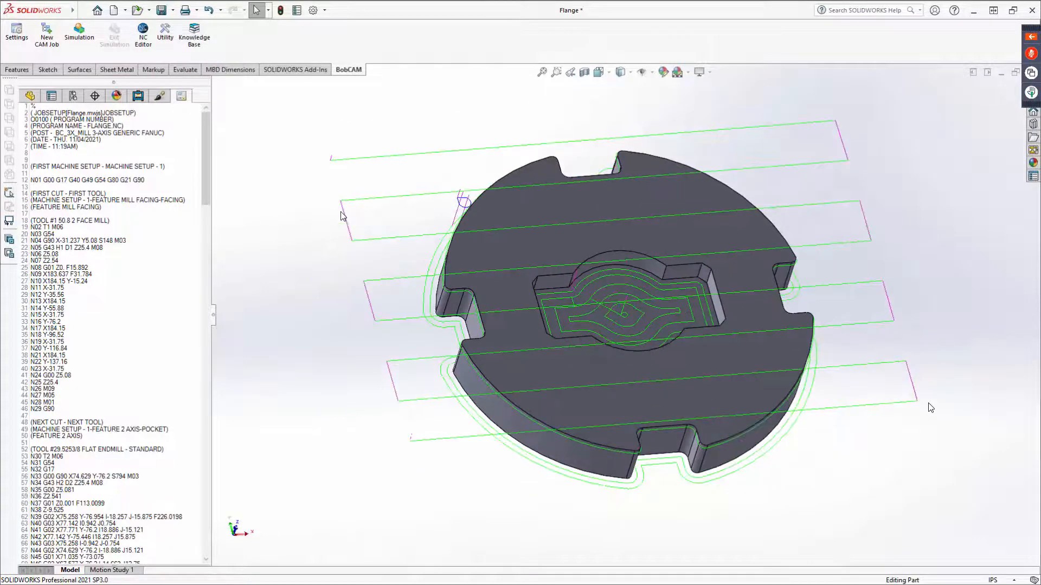